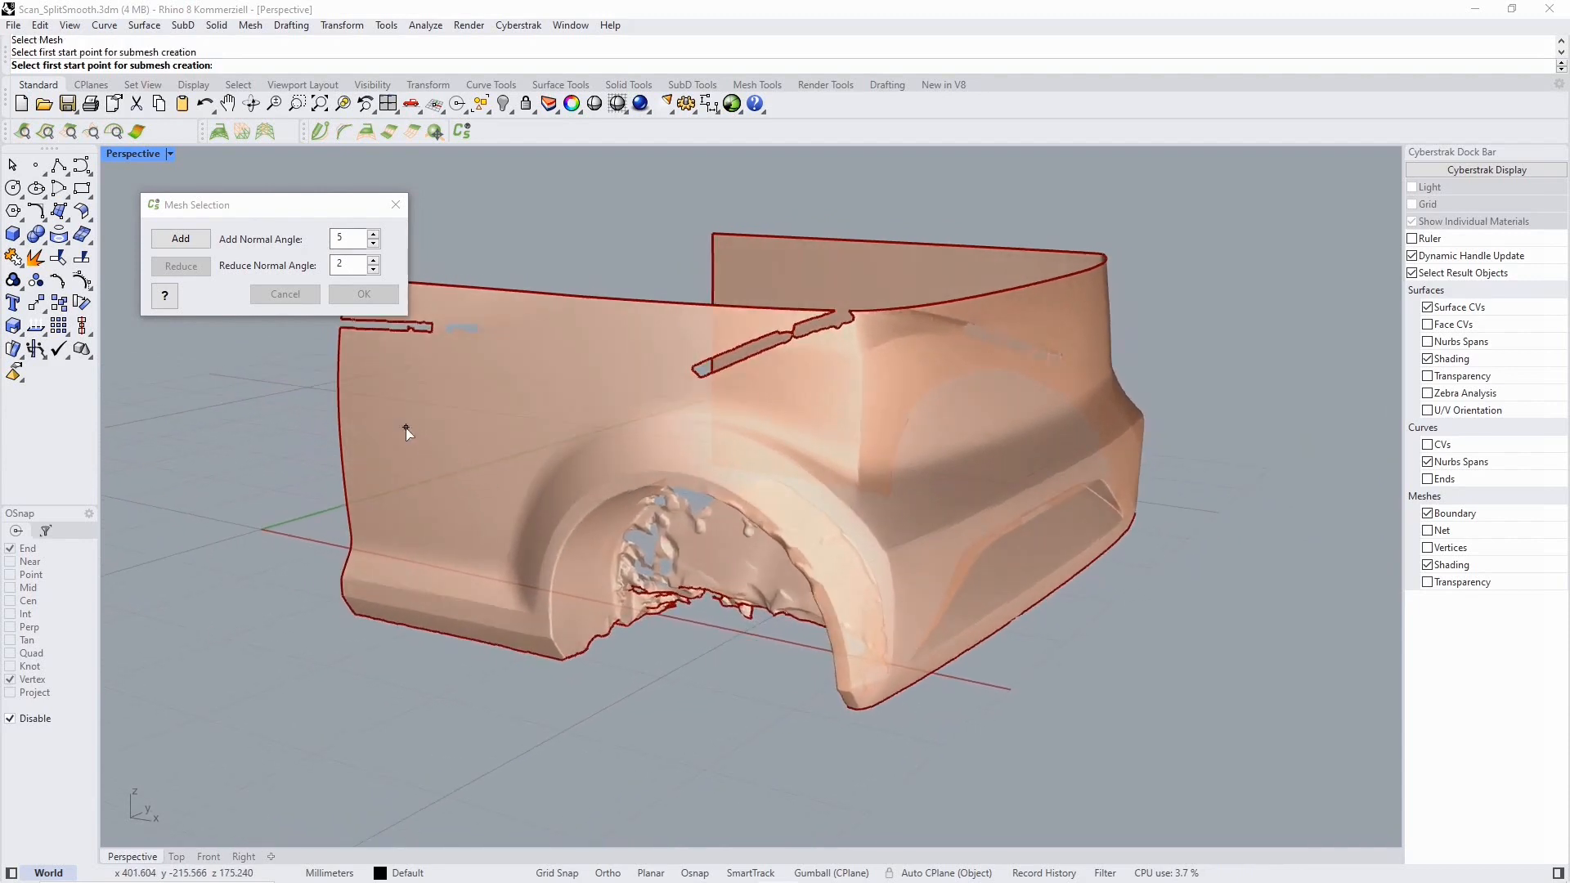
Mark the large side panel above the wheel arch with an Add Normal Angle of 15 and split it from the body mesh.
click(405, 428)
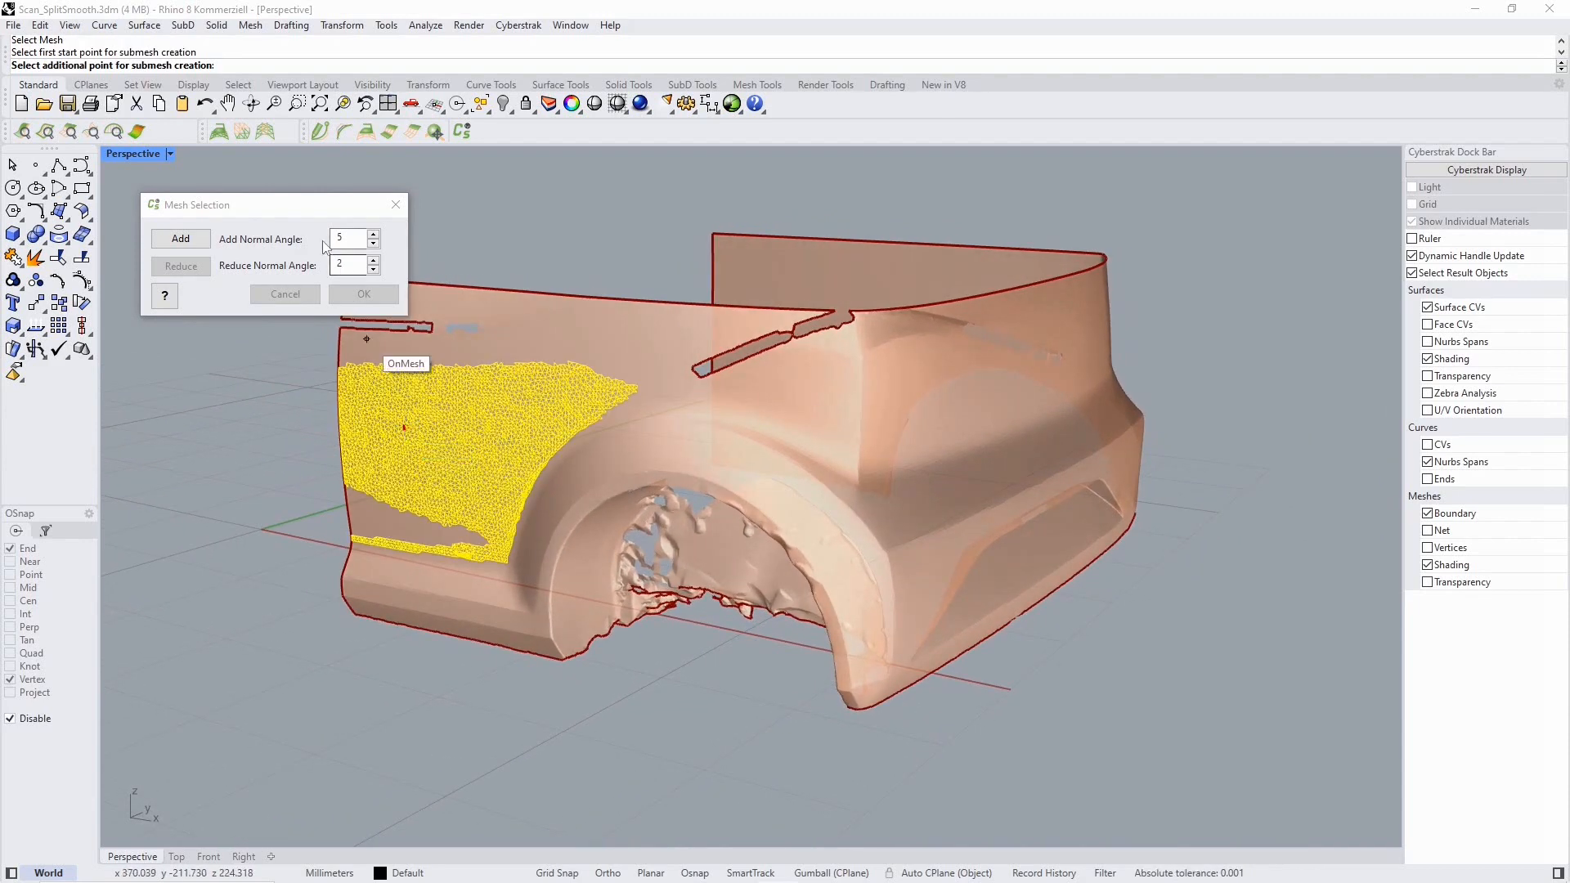
click(373, 235)
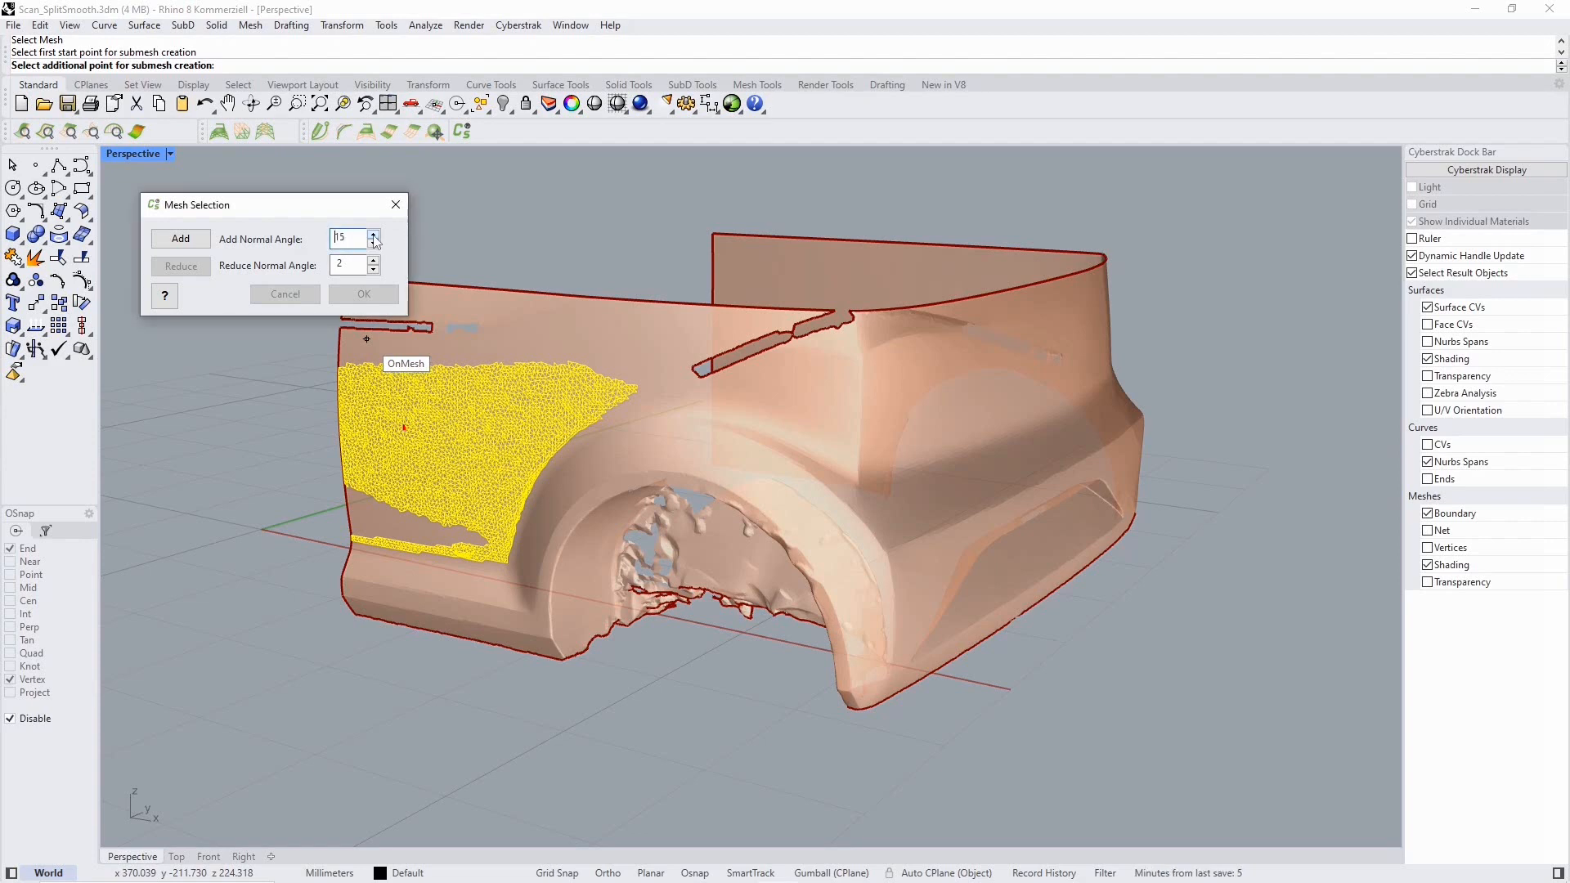
click(470, 358)
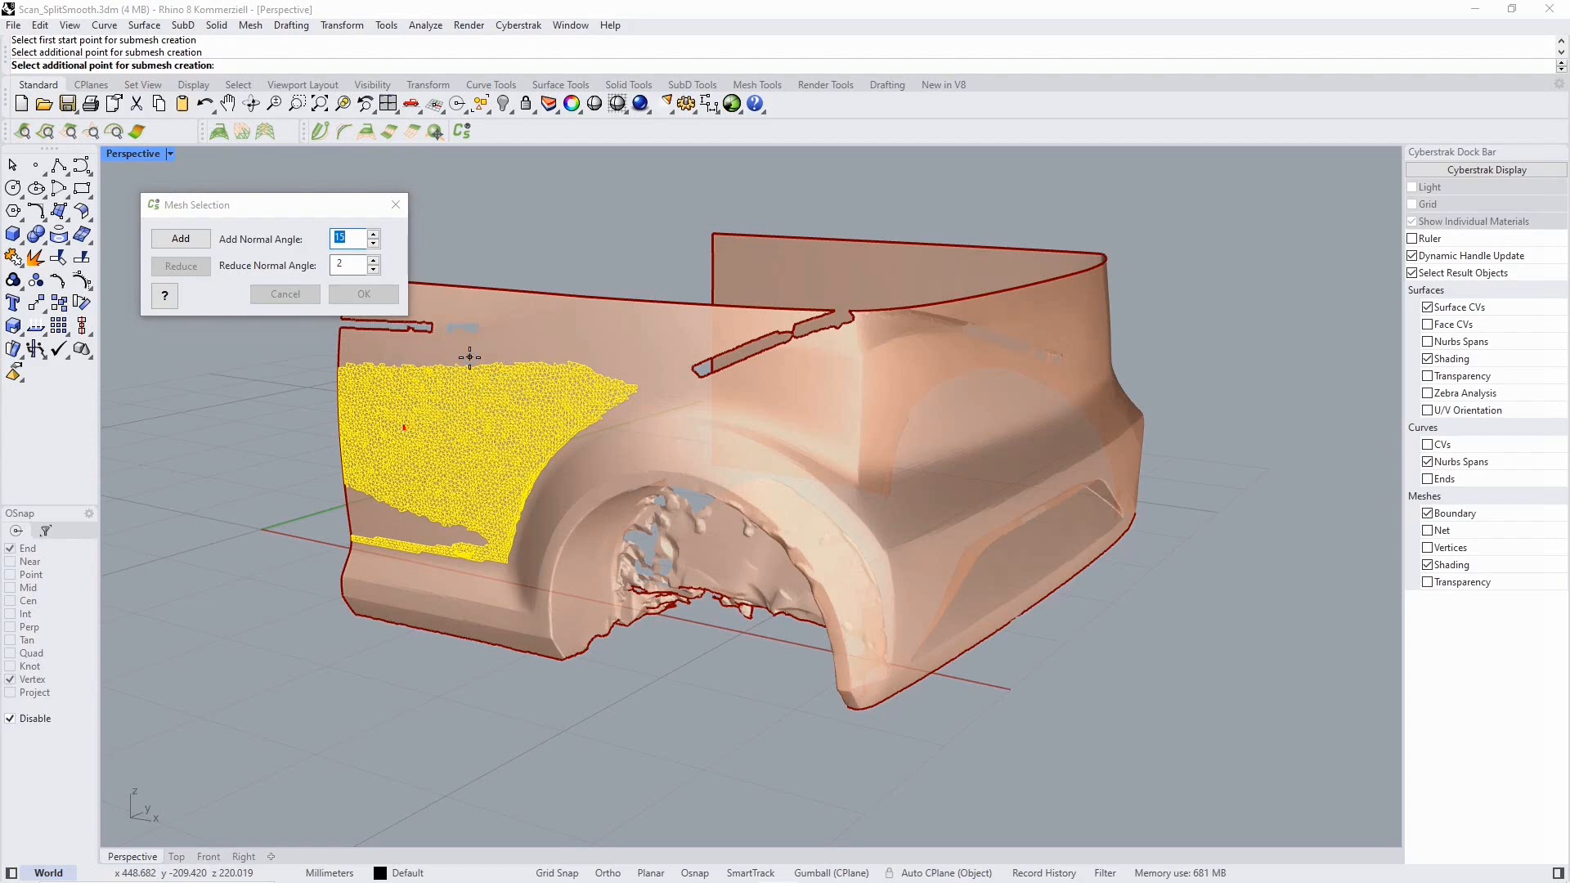
click(470, 357)
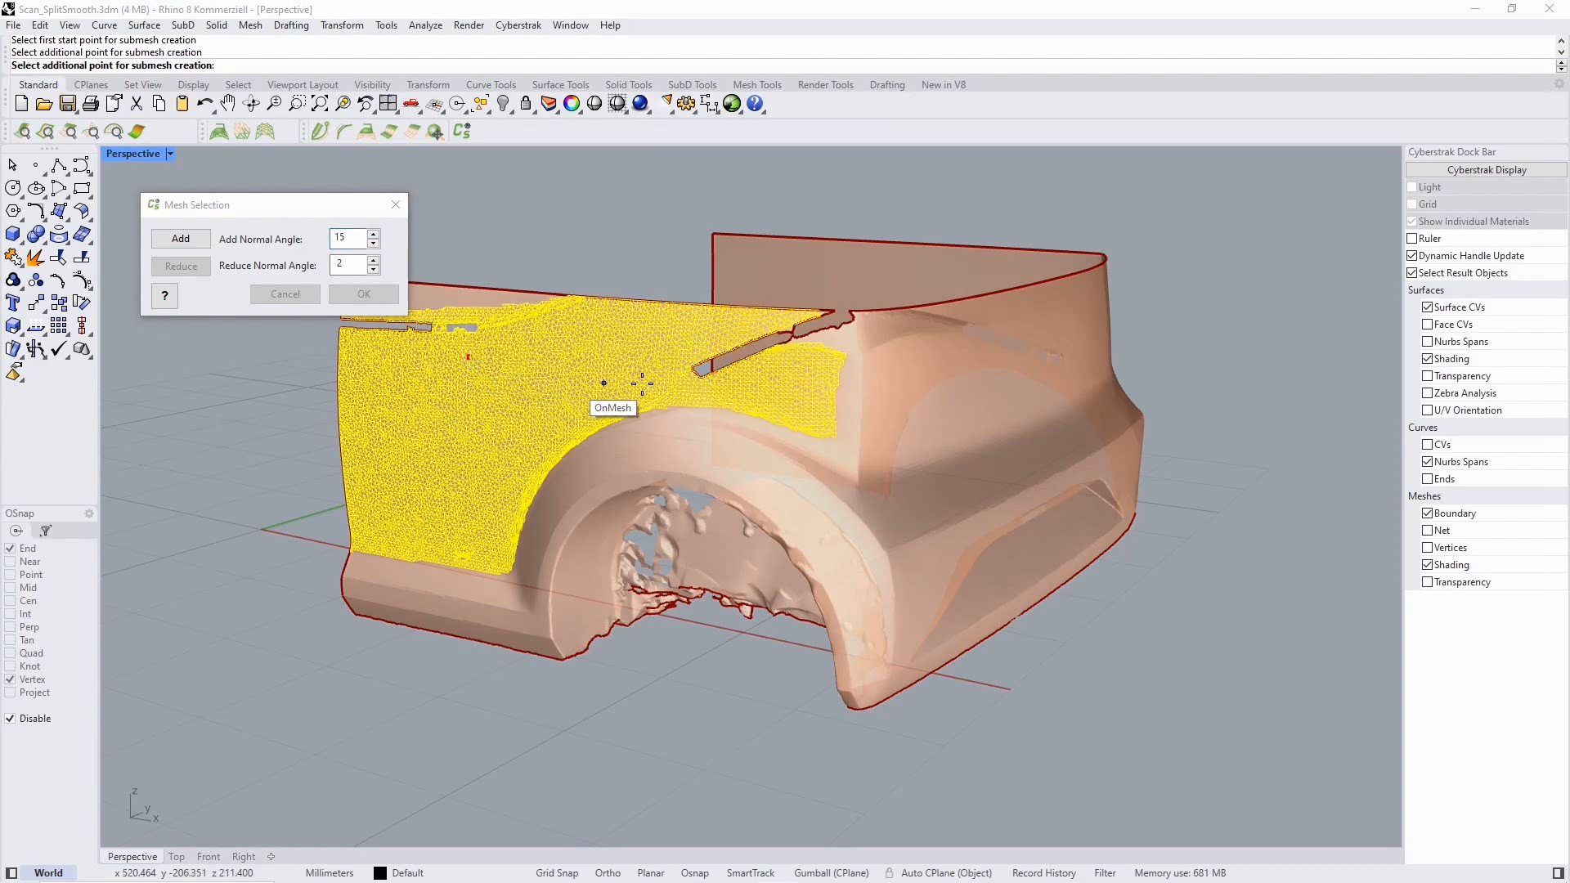
click(805, 402)
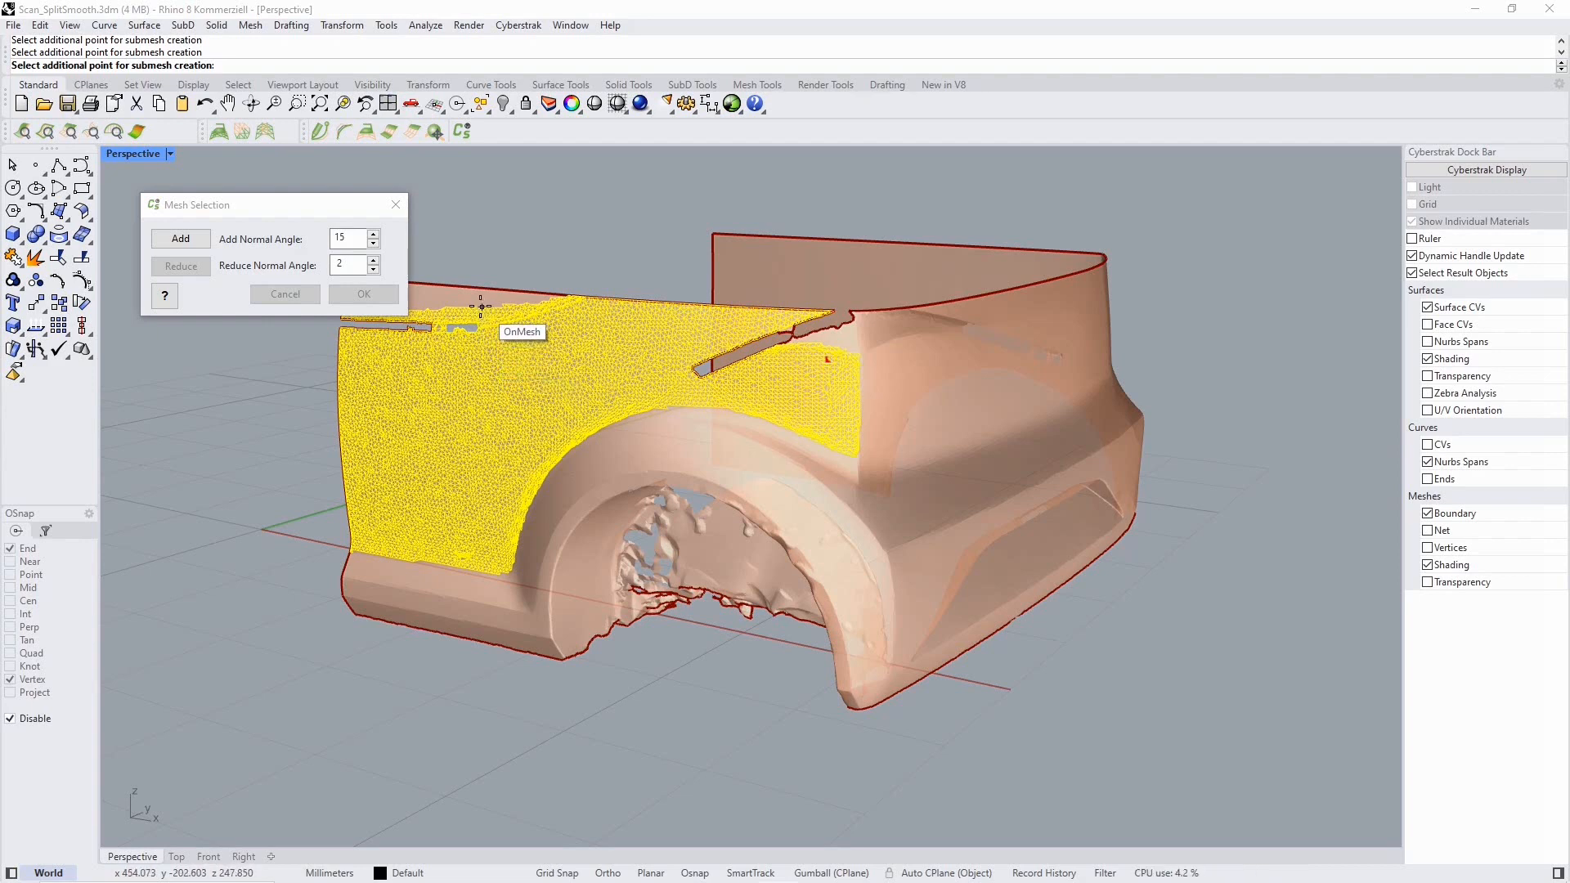
right_click(548, 347)
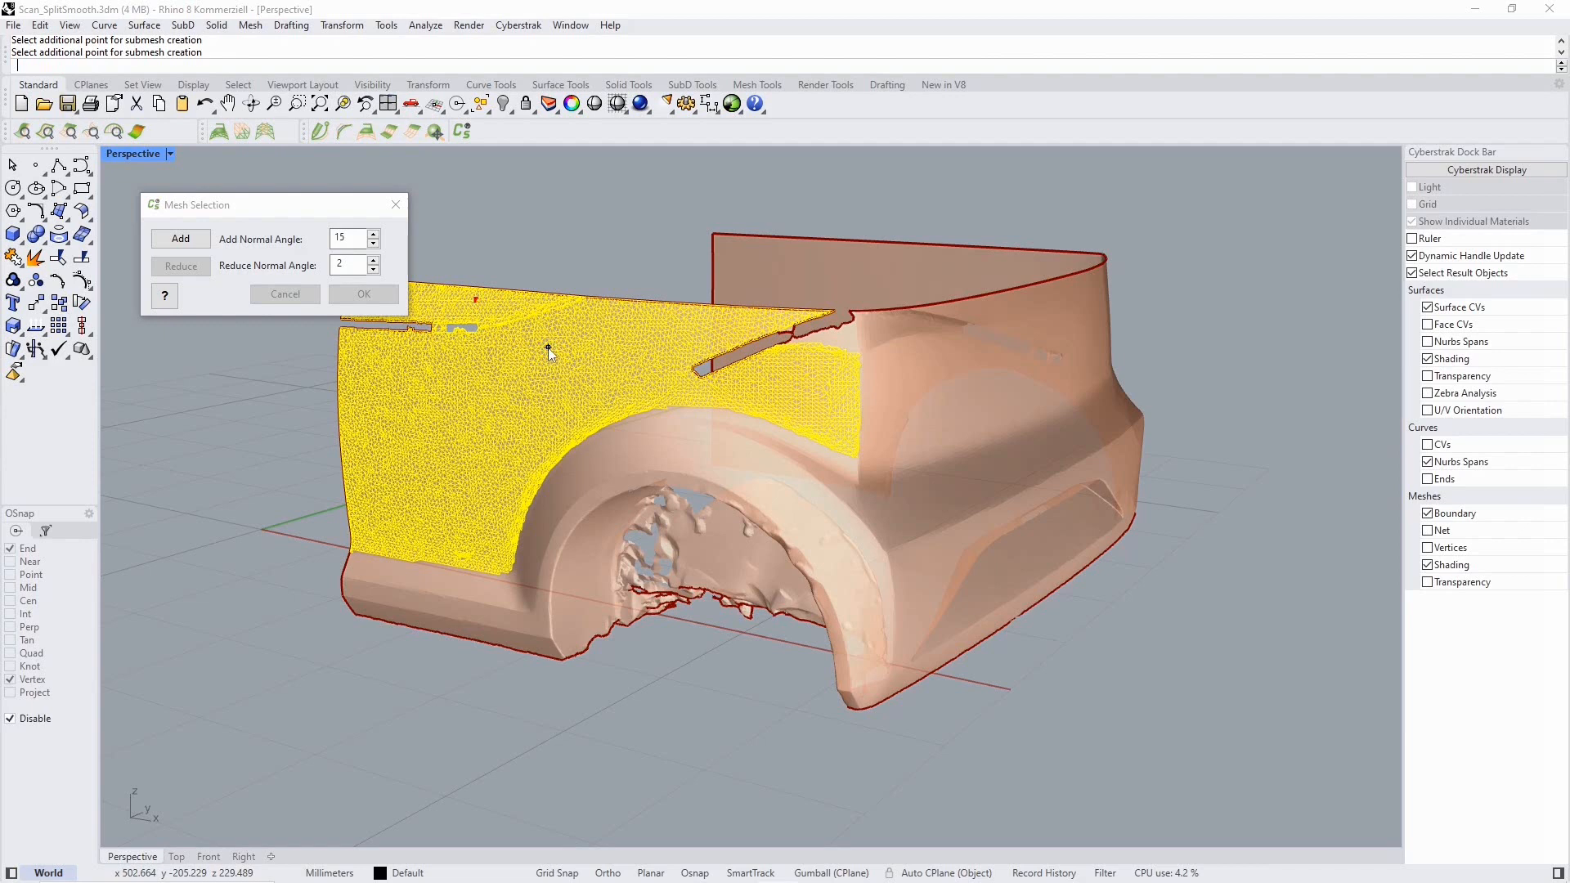
click(365, 296)
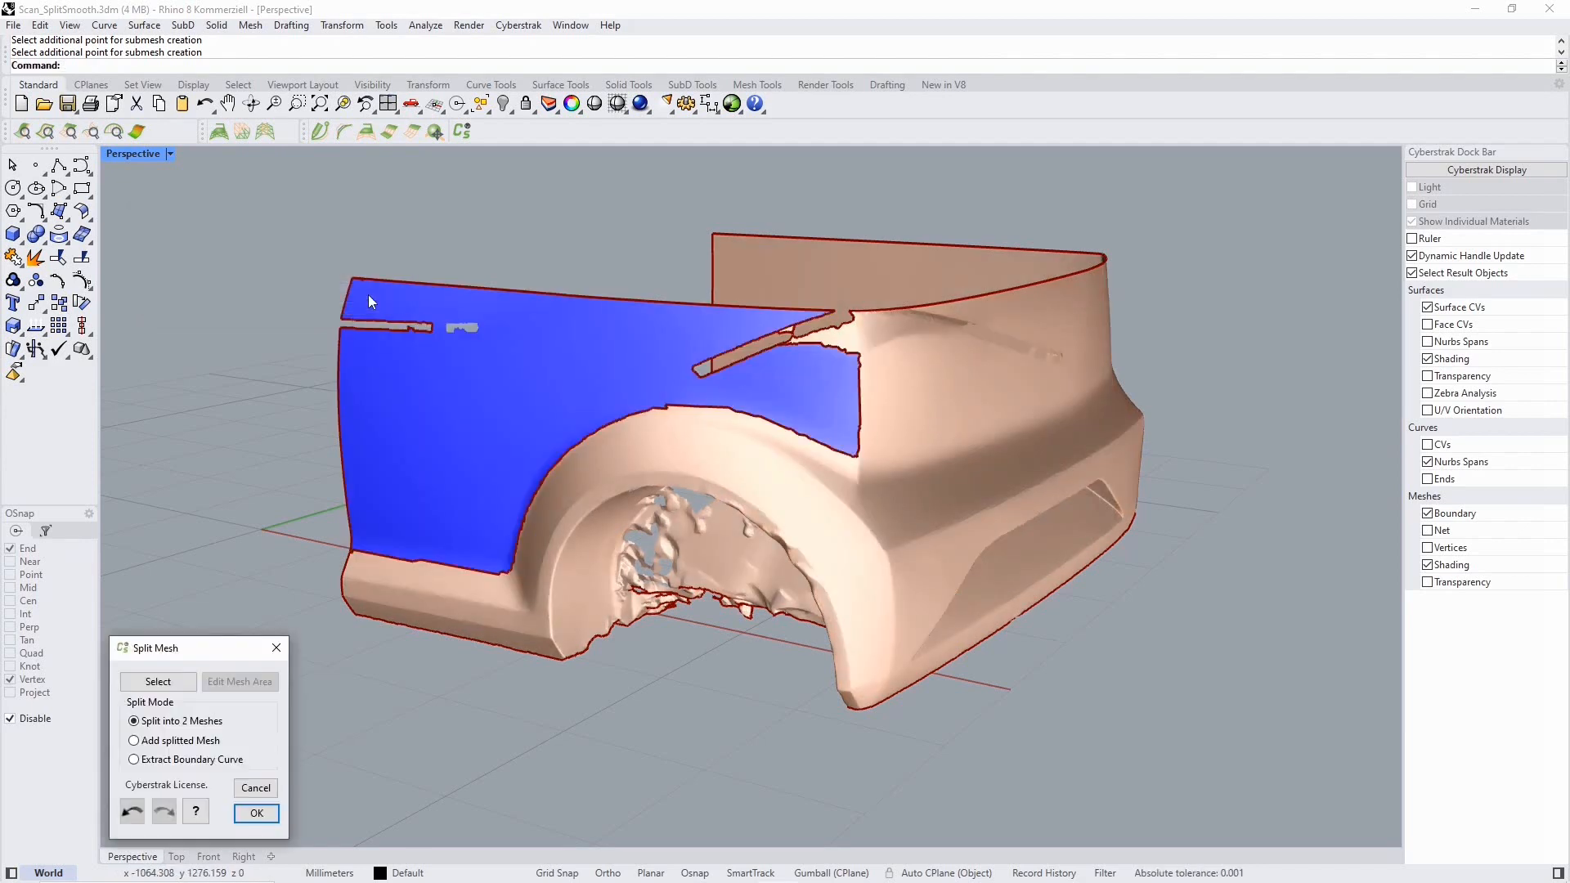
click(256, 815)
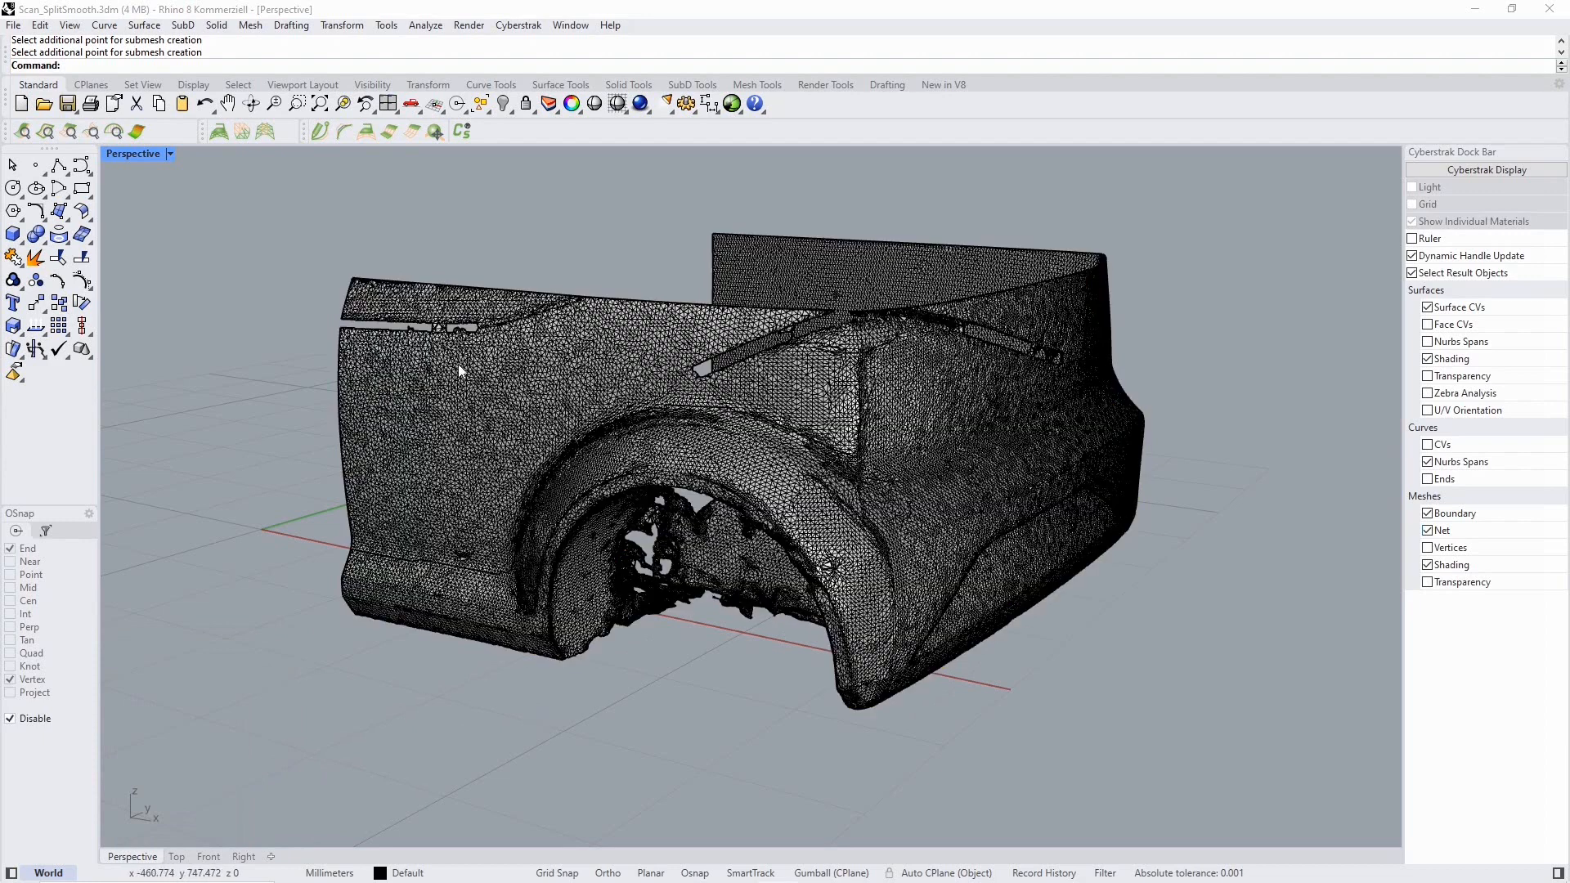
Check the split by selecting the side panel mesh and the remaining body mesh, then clear the selection.
click(459, 370)
click(670, 458)
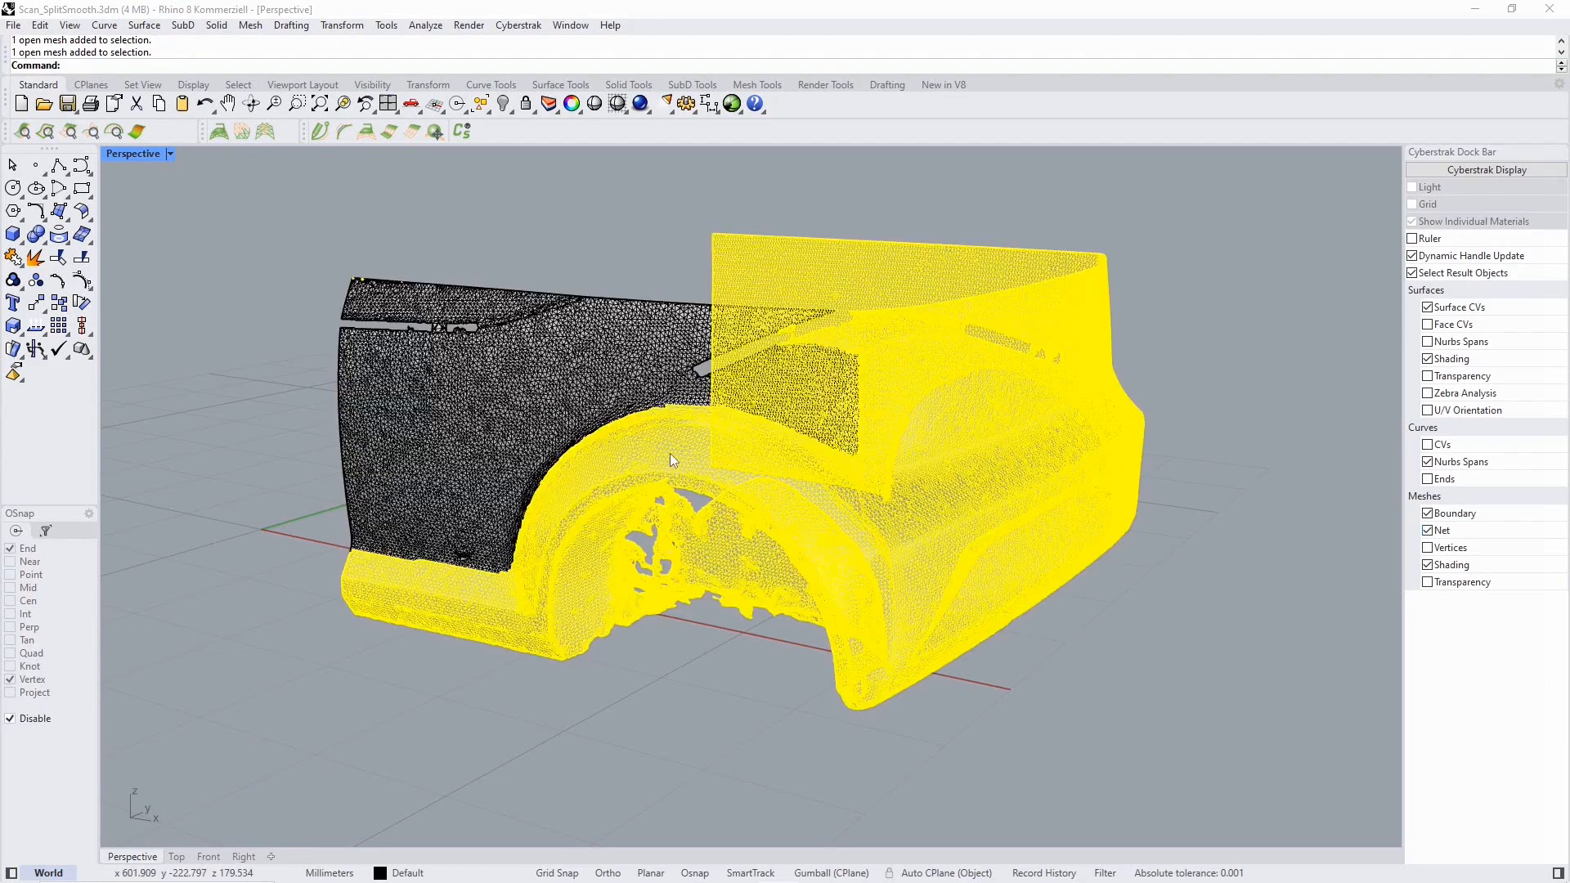
click(306, 408)
Start another mesh split on the remaining body and mark the narrow strip along the sill and front part of the wheel arch lip.
right_click(278, 357)
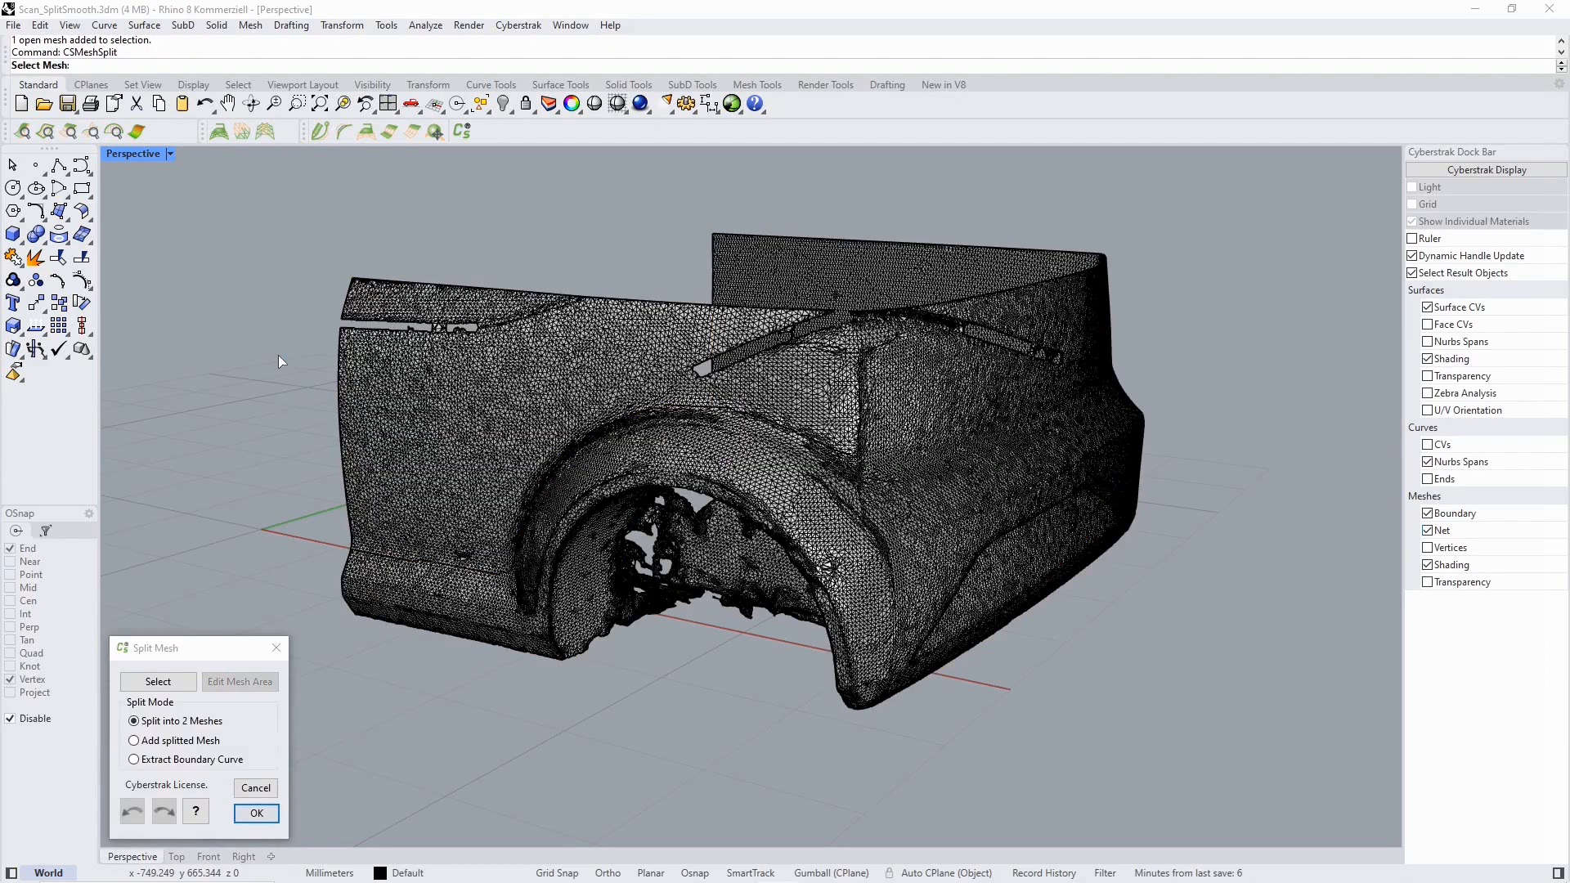
click(657, 450)
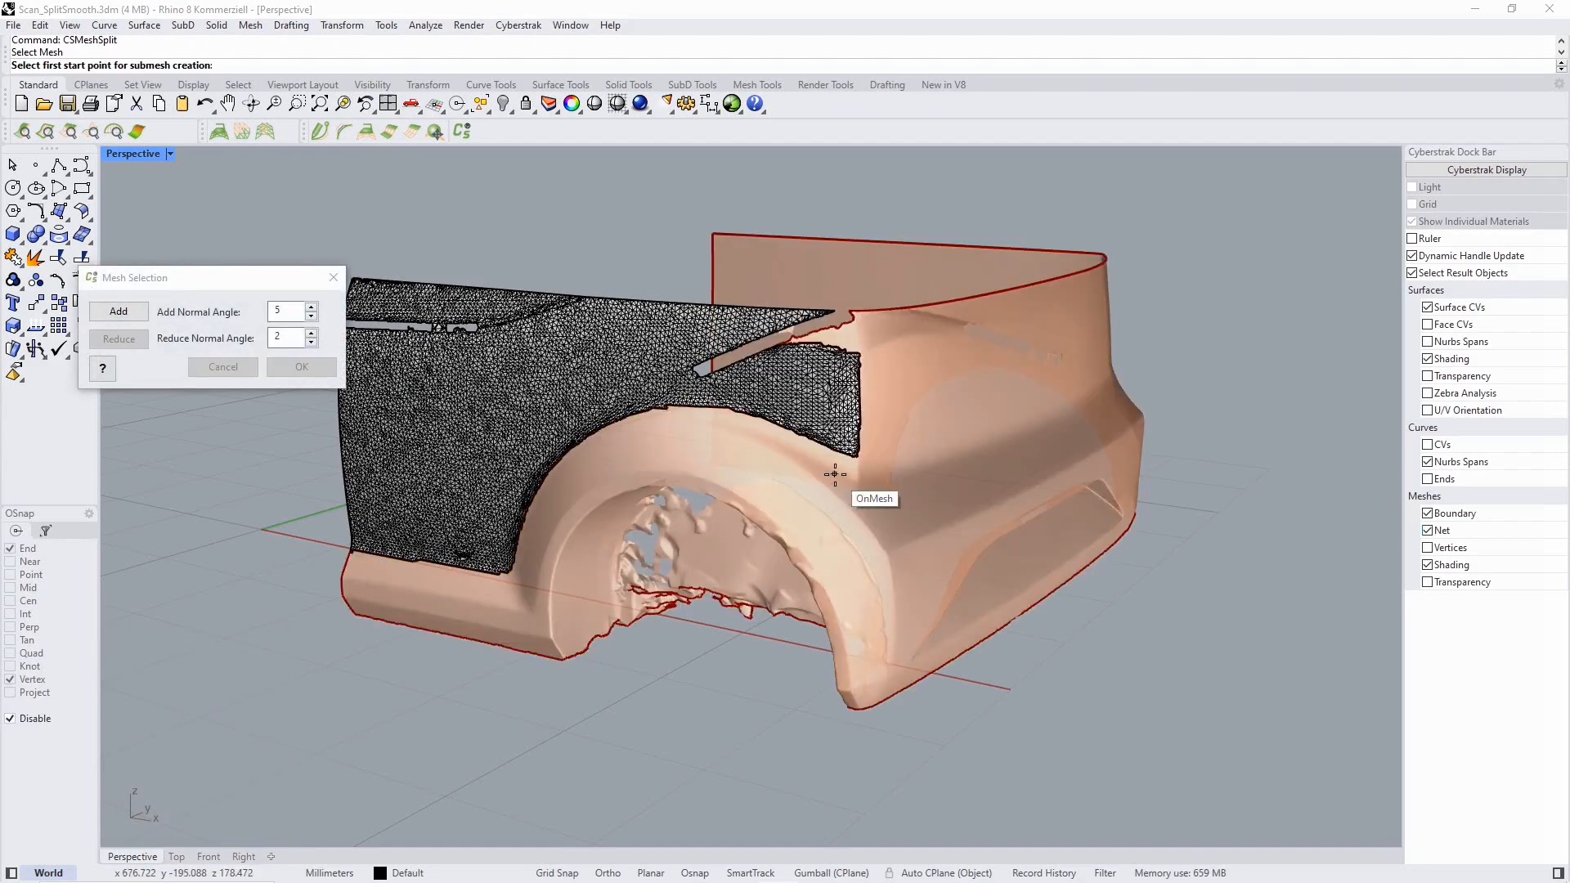
click(536, 629)
click(612, 494)
Add the separate areas along the rear part of the wheel arch lip to the submesh and finish picking points.
scroll(702, 488, up, 2)
scroll(702, 488, up, 4)
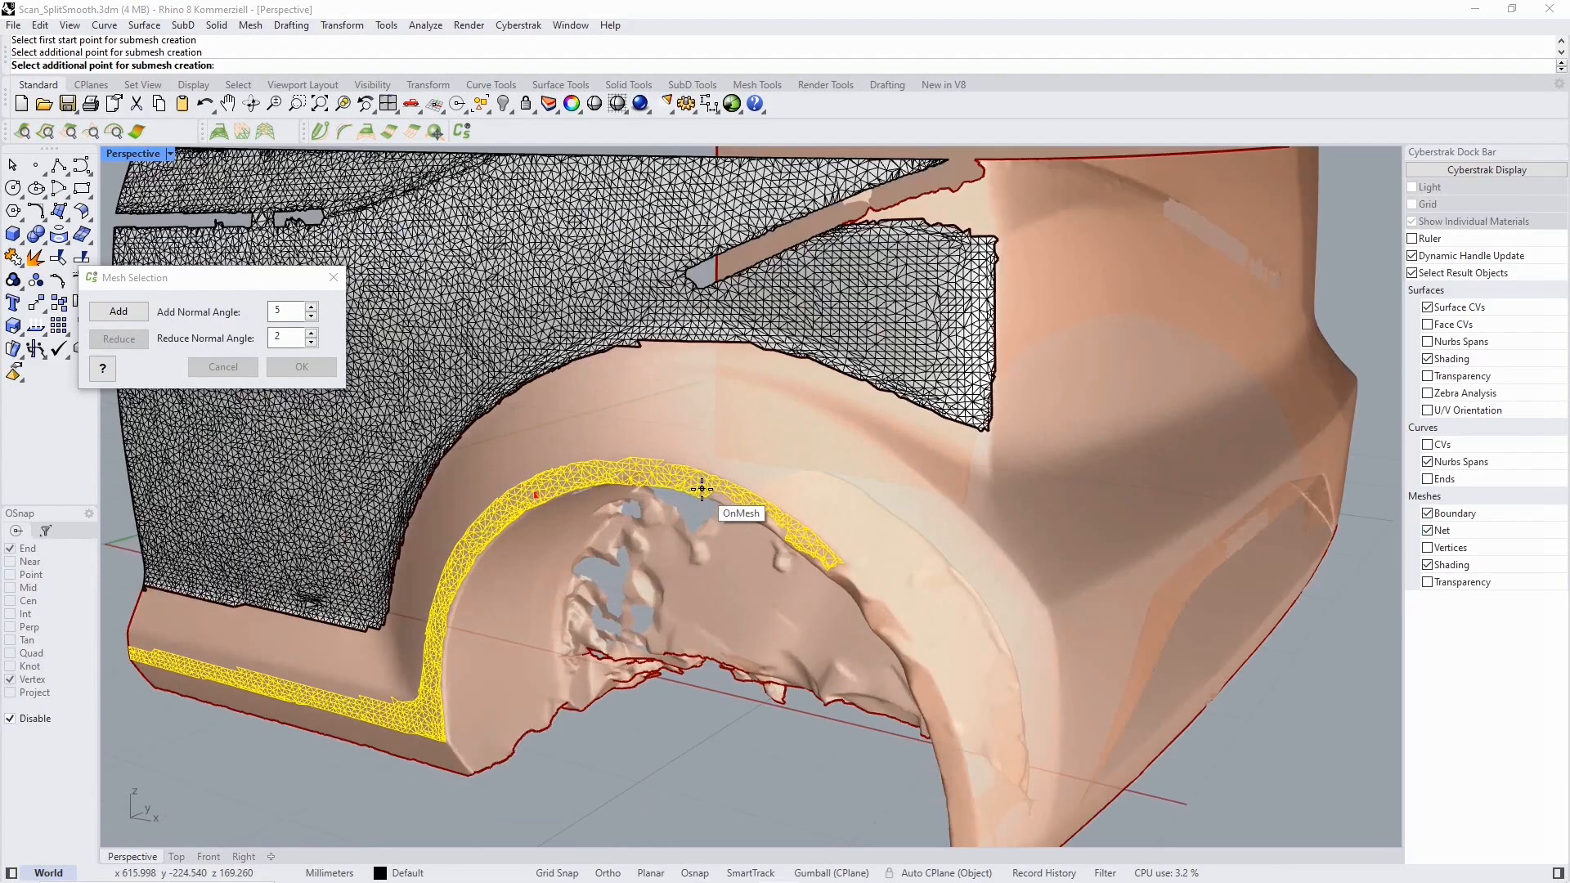
shift+right_drag(929, 617, 898, 501)
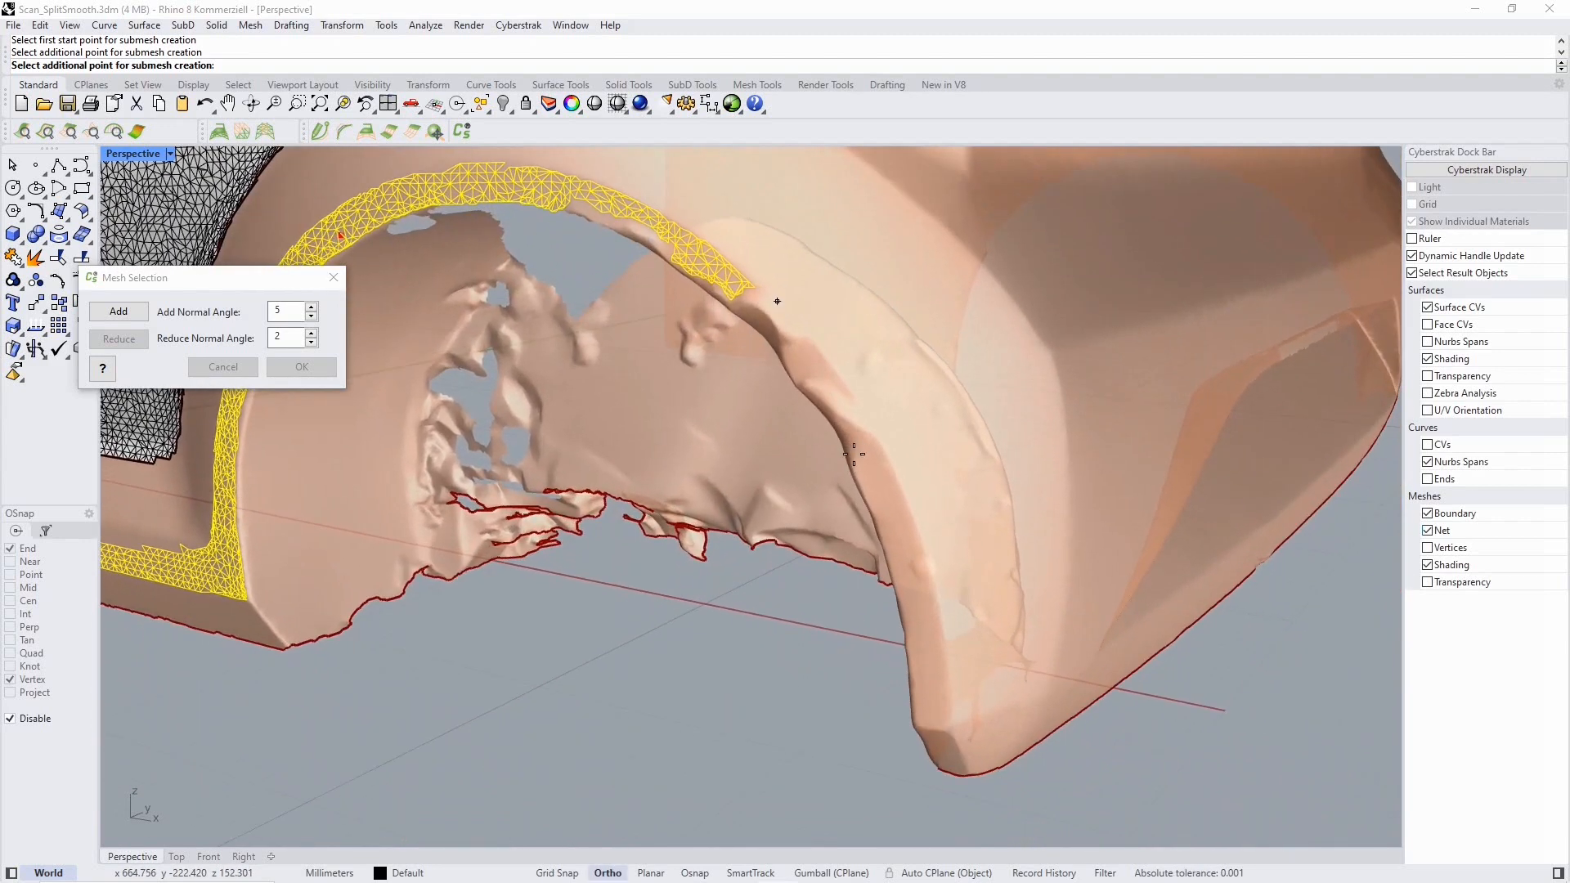
click(888, 513)
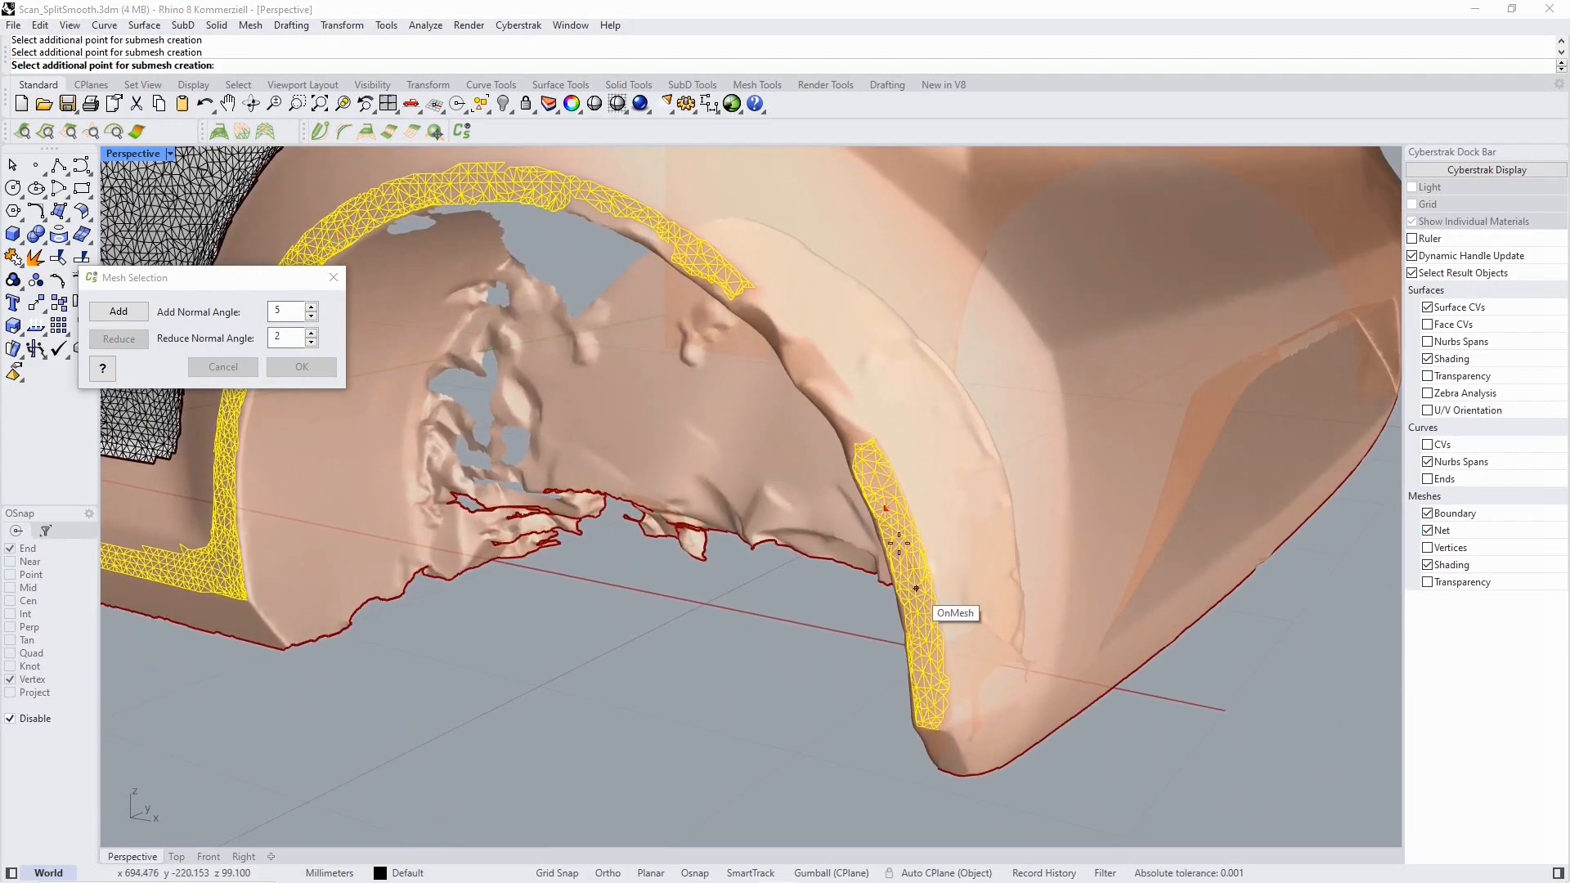
click(807, 366)
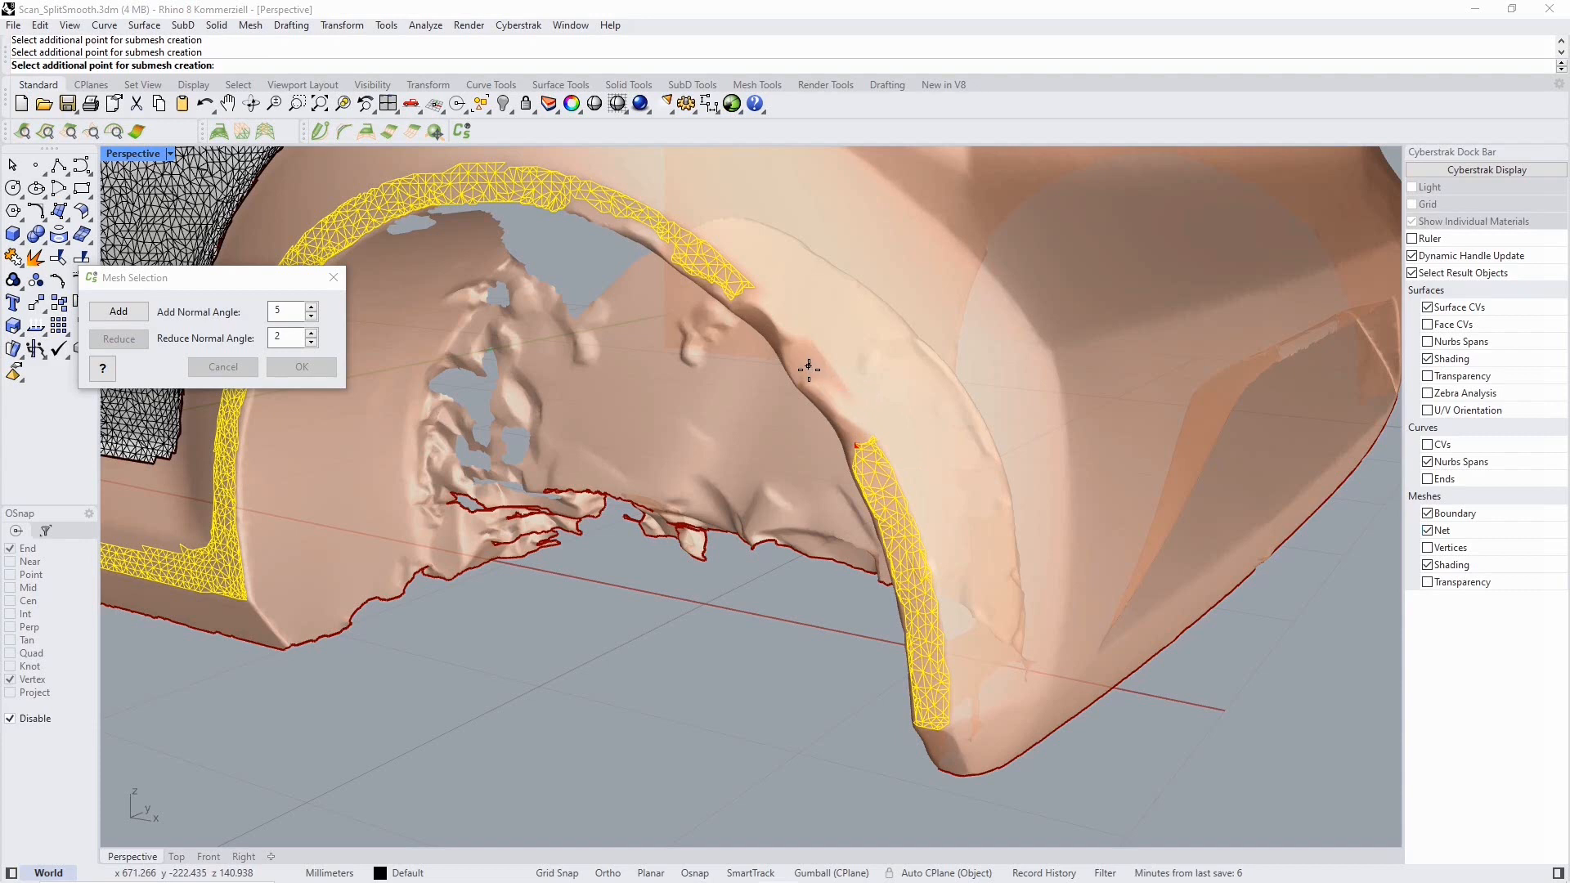
click(753, 320)
key(Return)
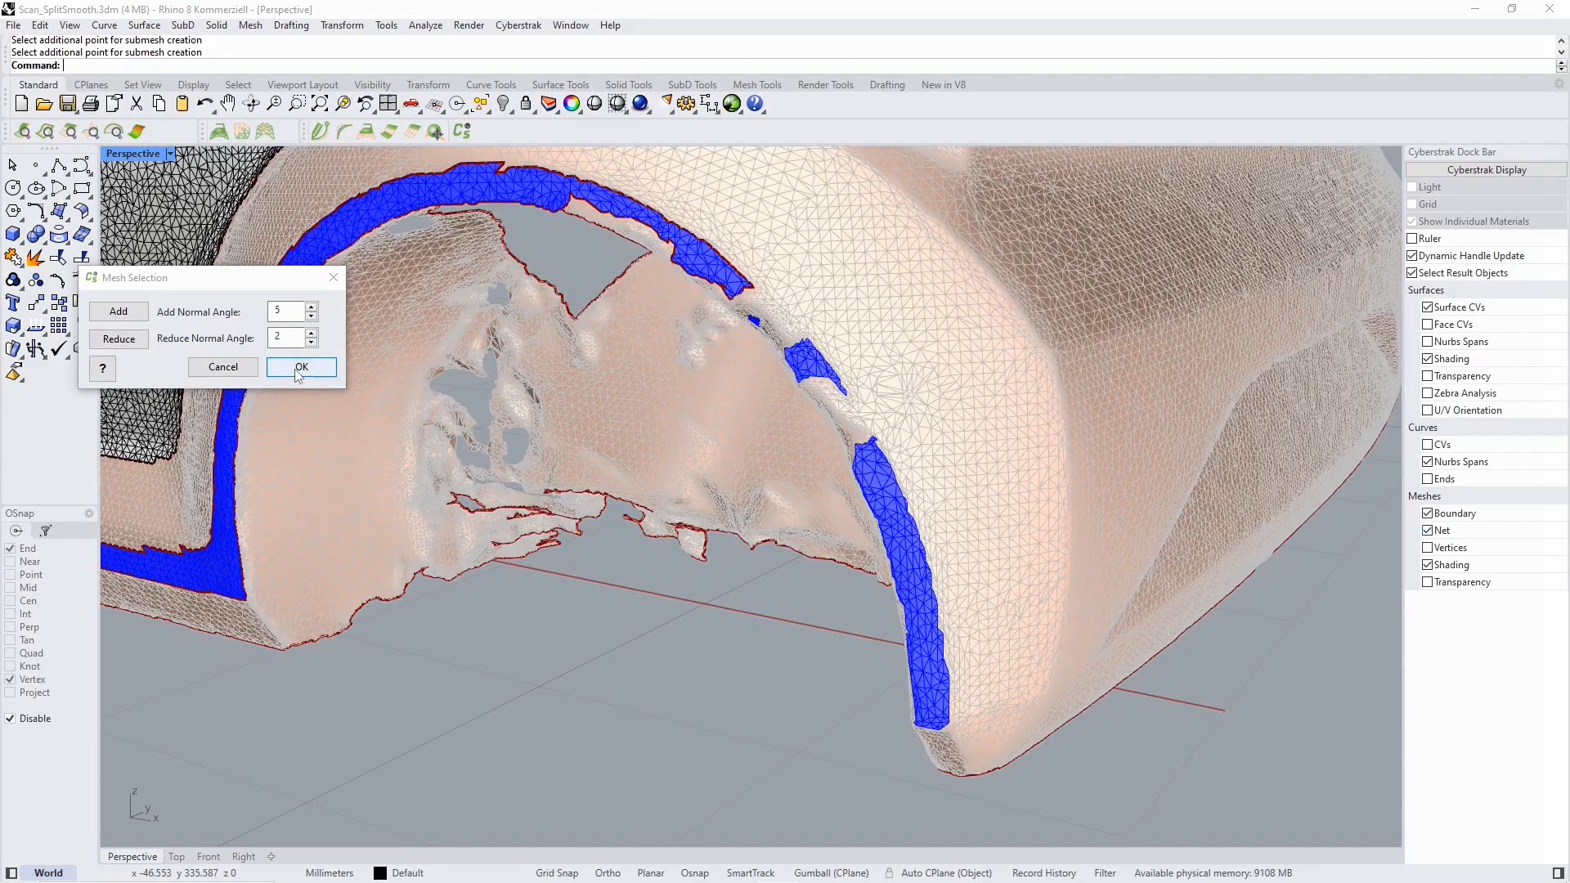
Split the marked wheel arch lip from the body as two meshes and select both pieces to check them.
click(301, 367)
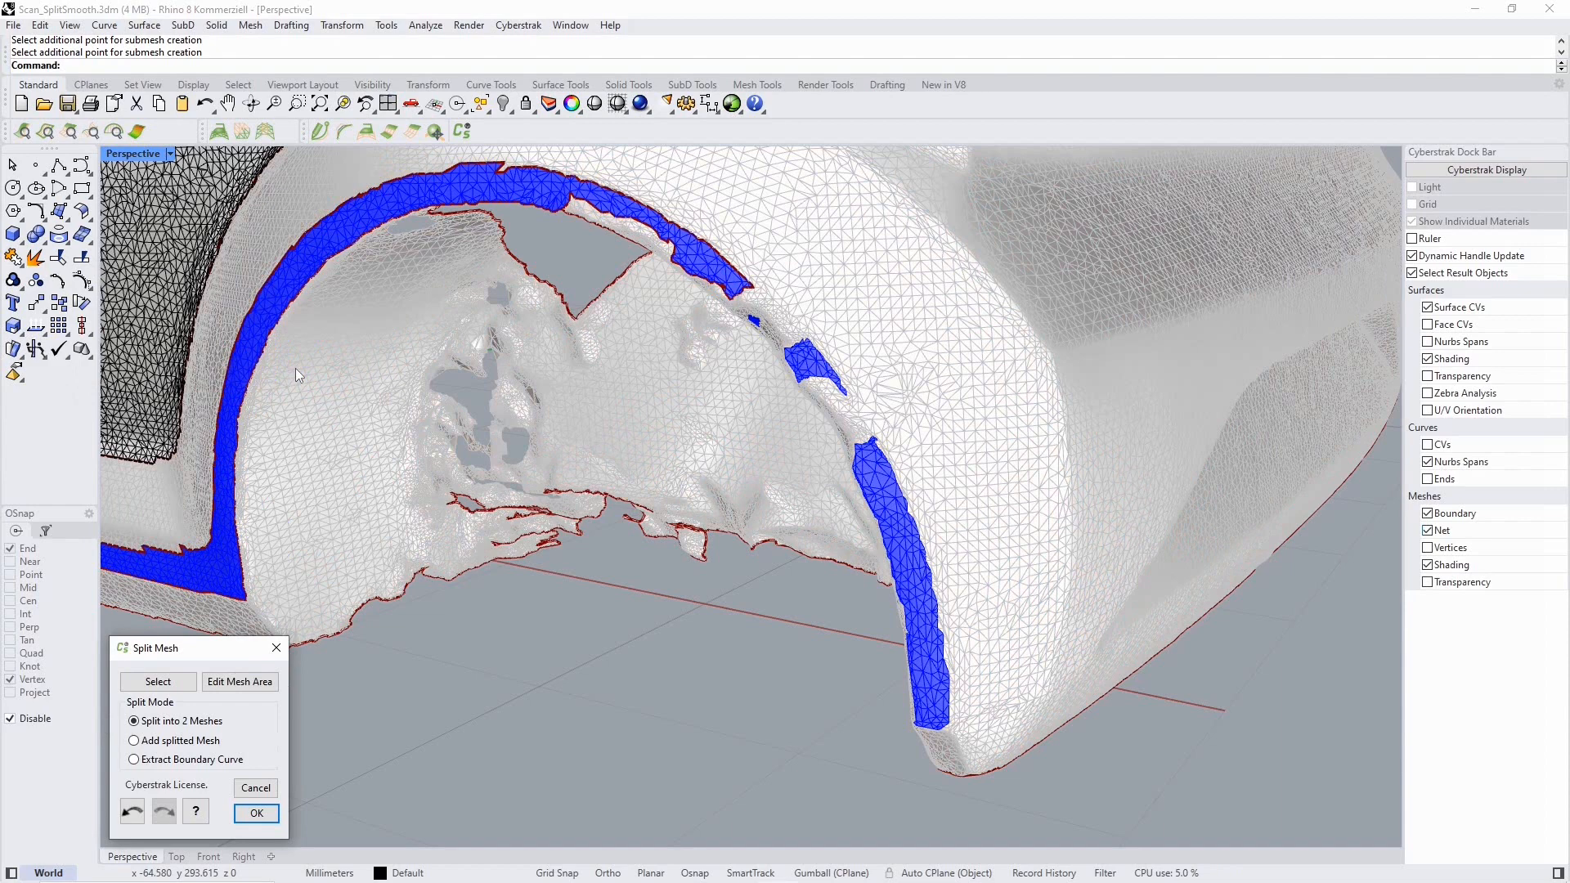
click(260, 816)
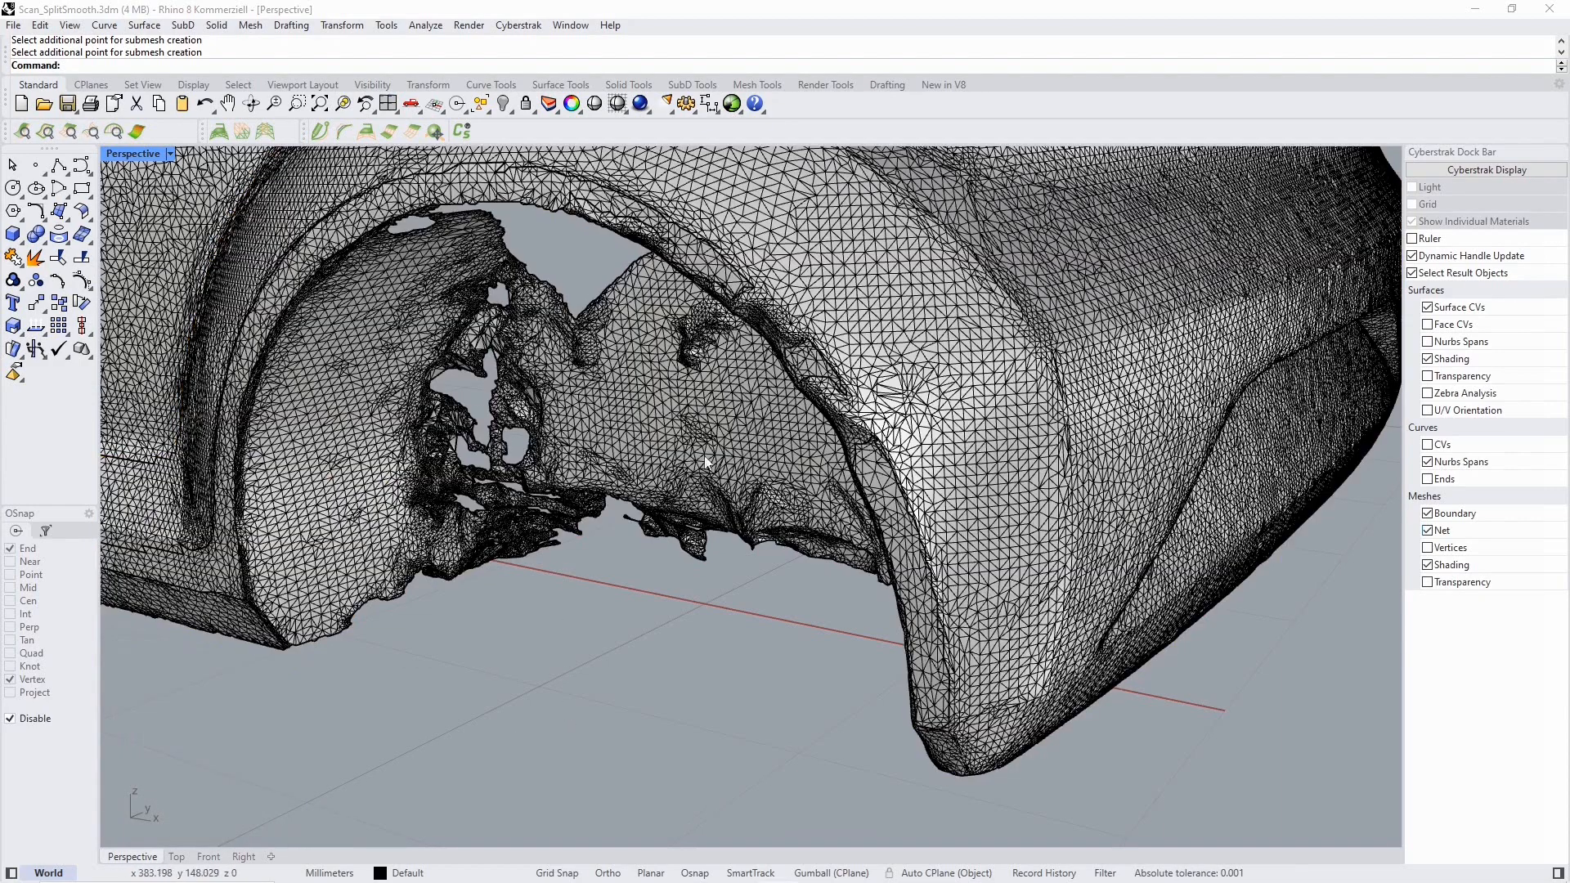
click(937, 390)
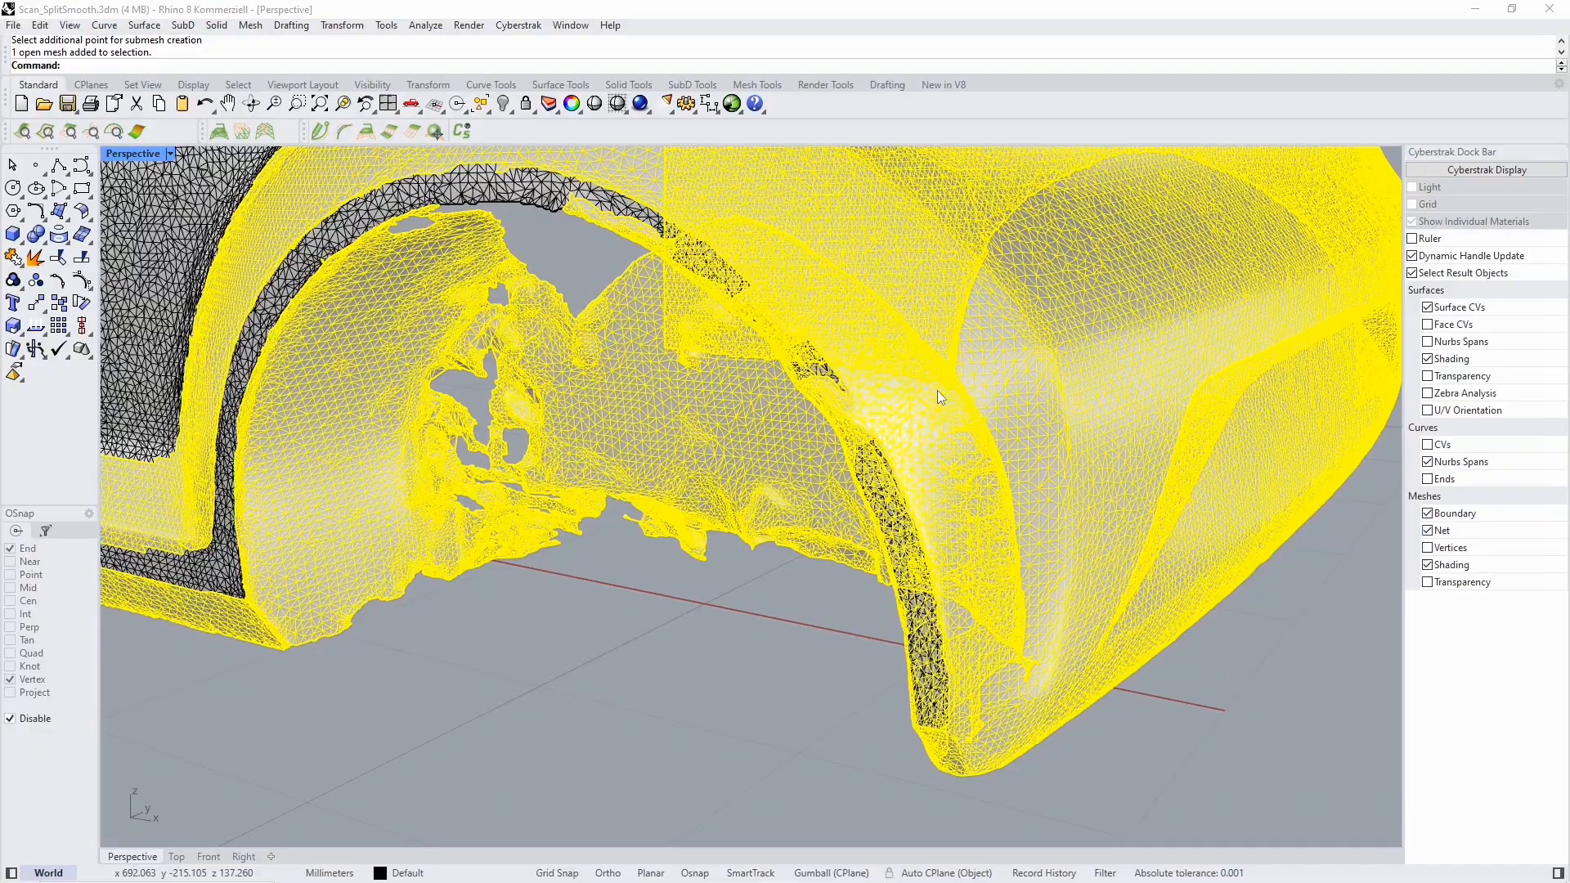
click(550, 196)
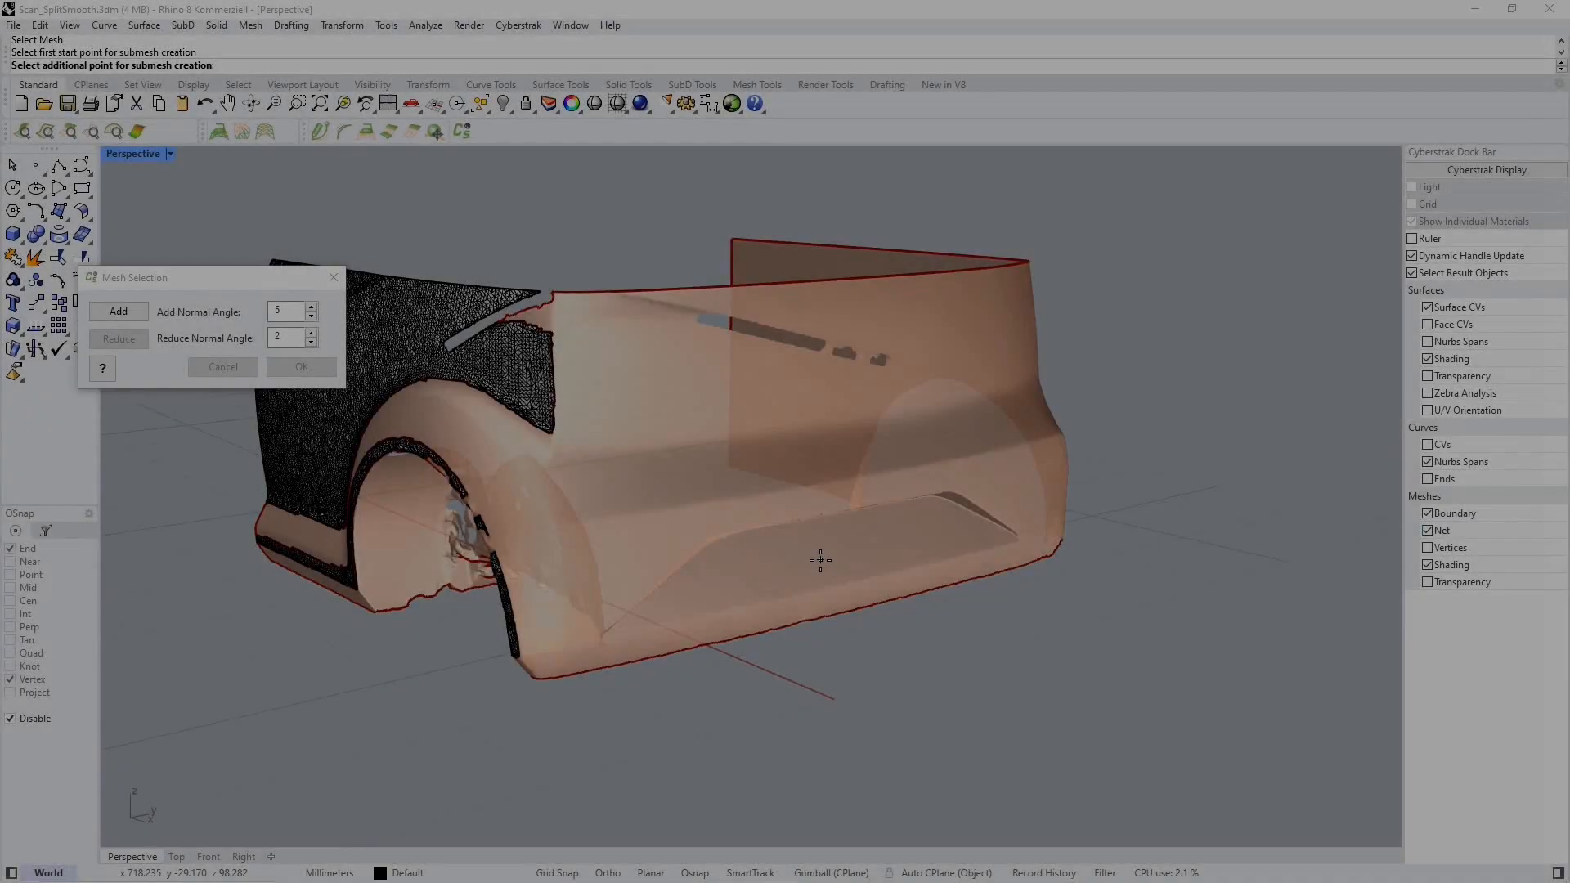
Mark the whole recessed lower area of the rear bumper, including its two corners, and split it from the body mesh.
click(821, 559)
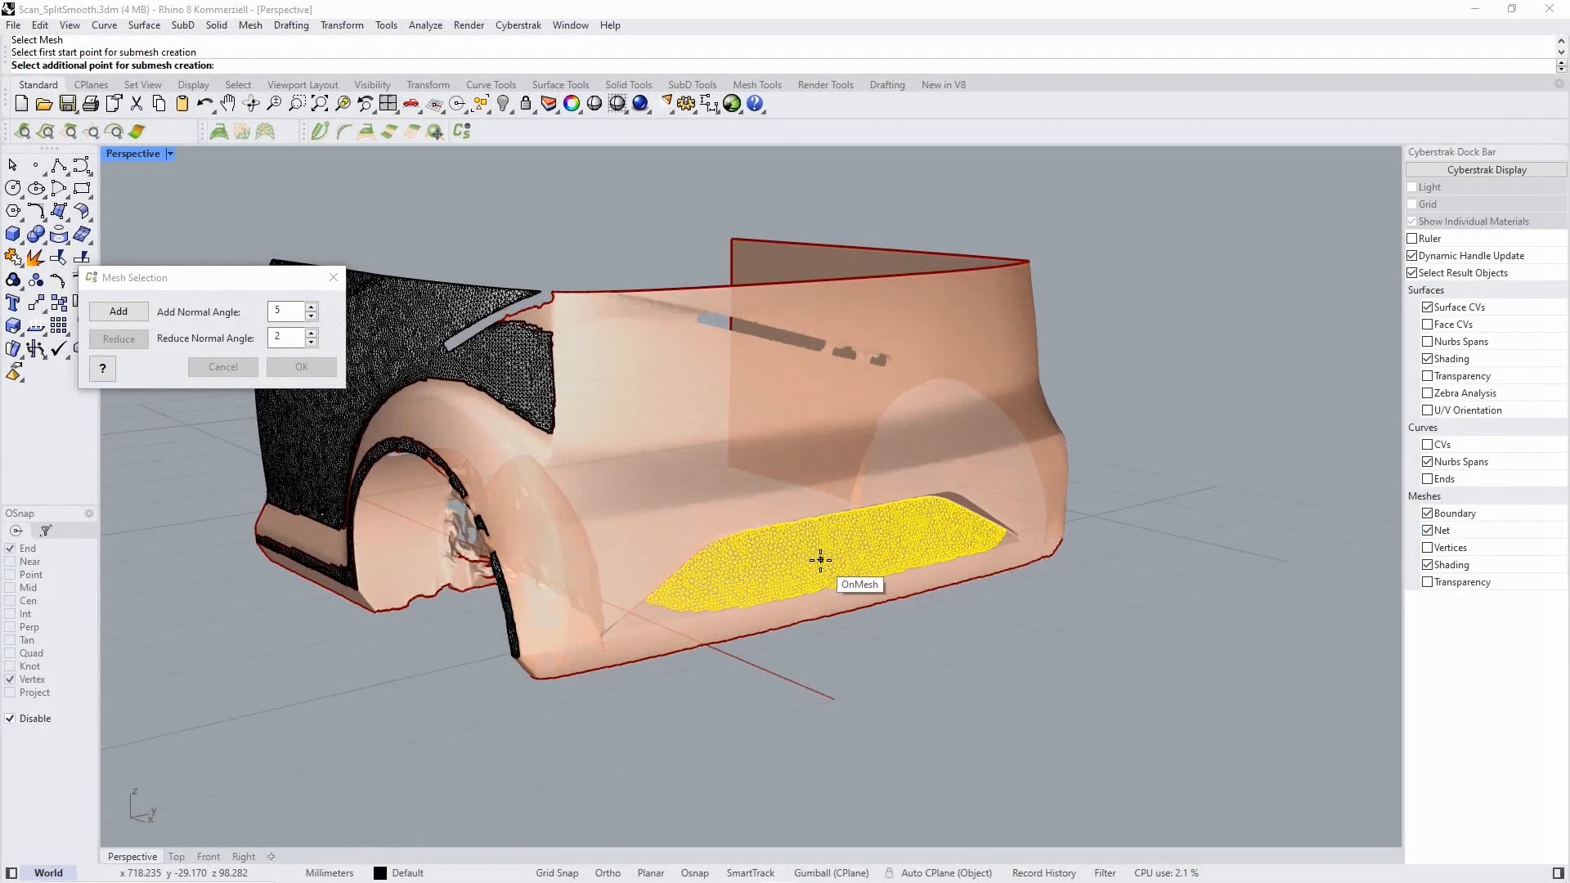
click(679, 603)
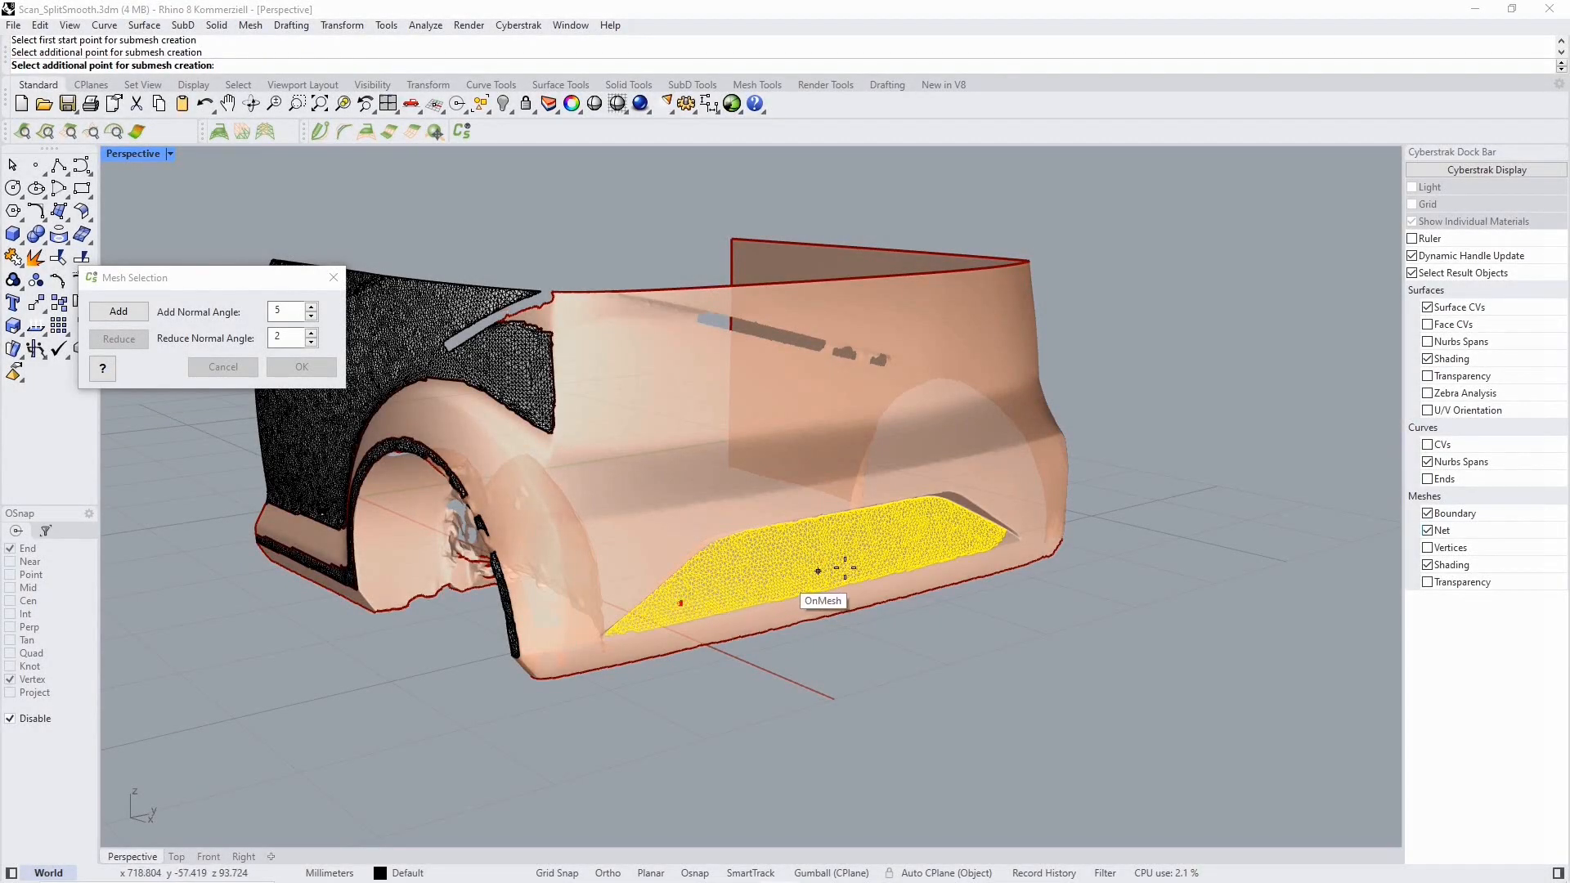
click(992, 536)
key(Return)
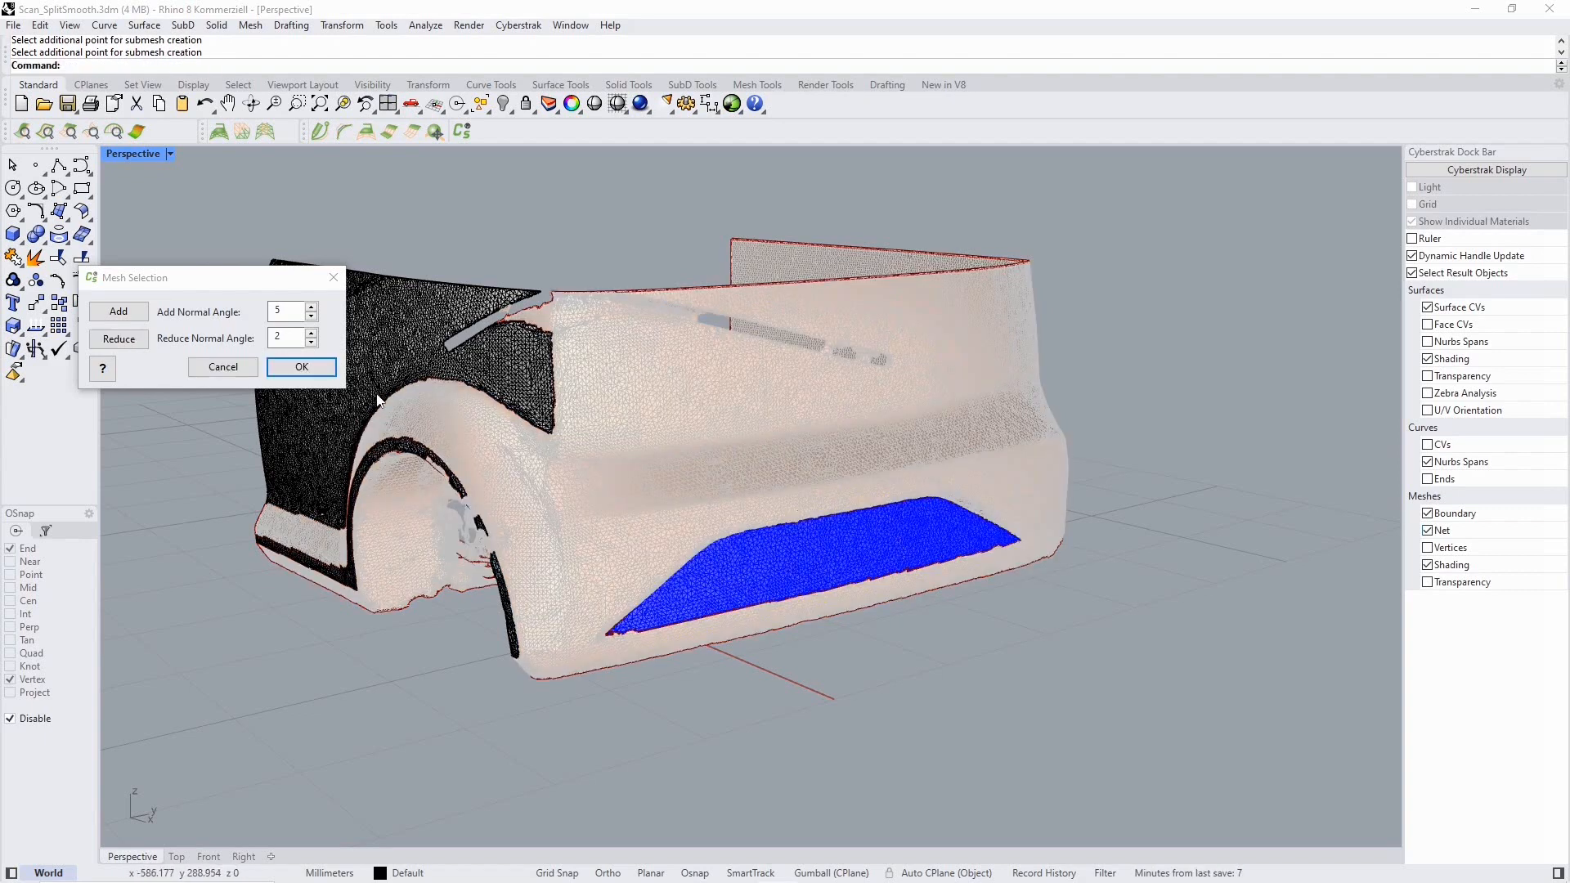
click(316, 367)
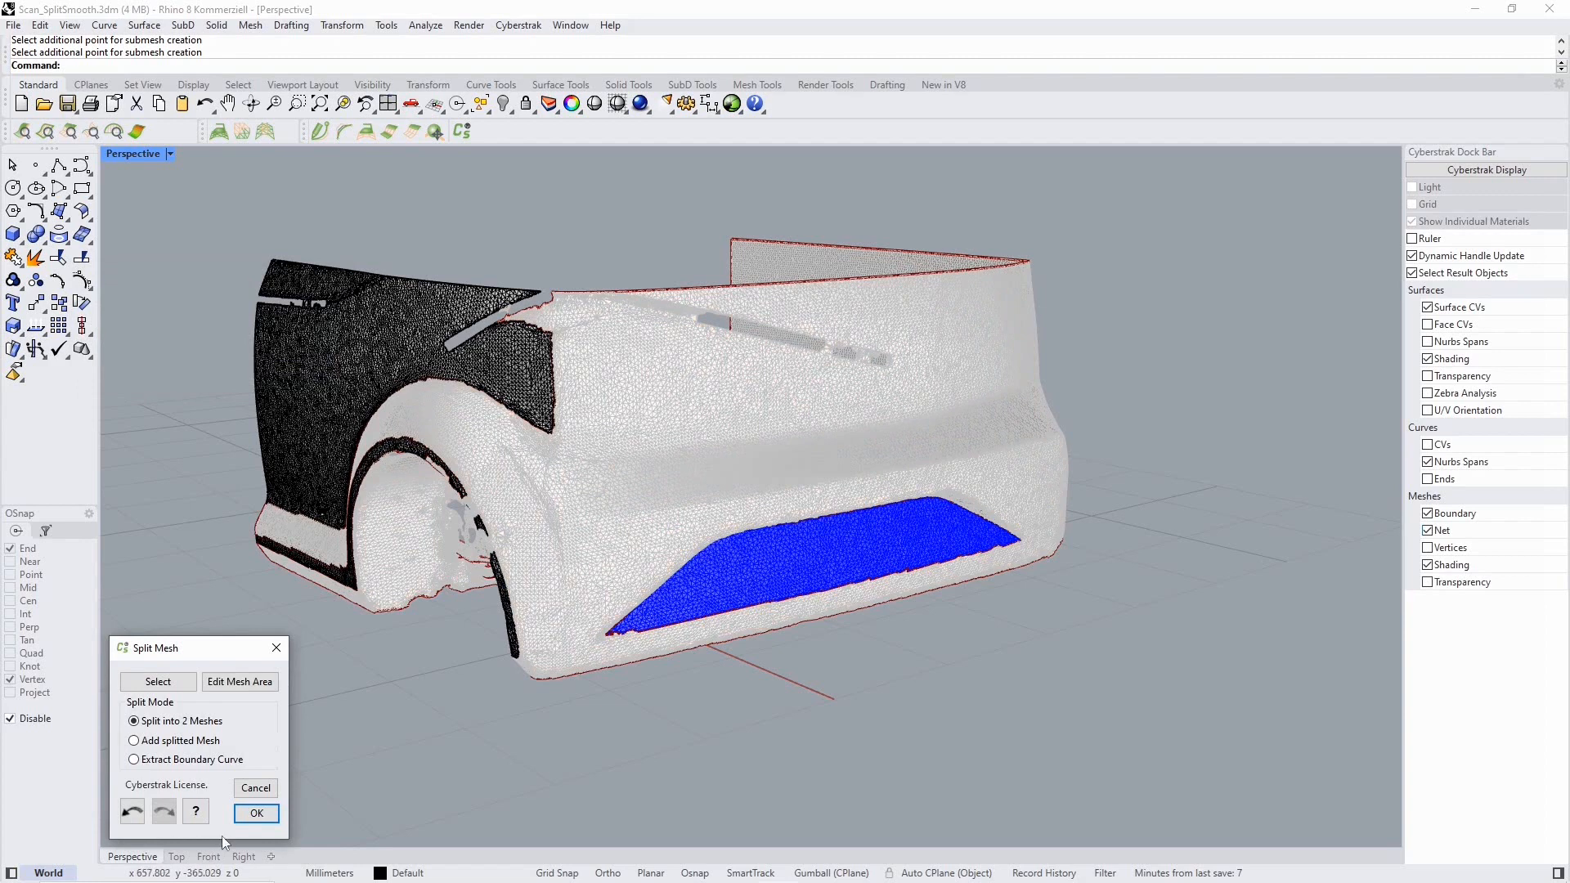
click(256, 814)
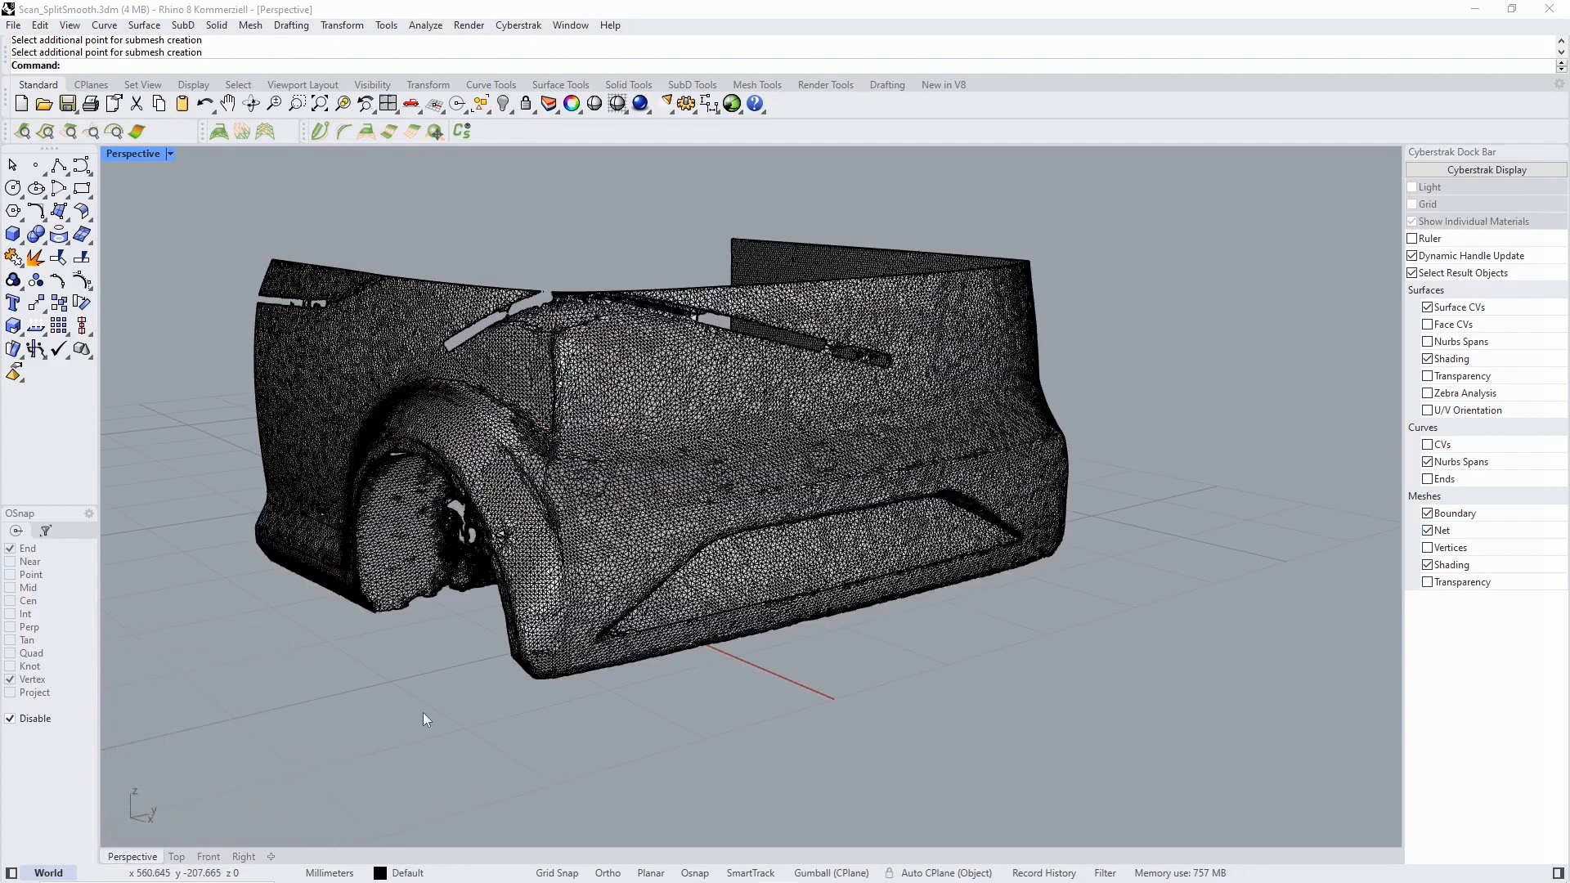
Check the separated meshes by selecting the bumper recess, the remaining body and the side panel, then clear the selection.
click(745, 562)
click(597, 474)
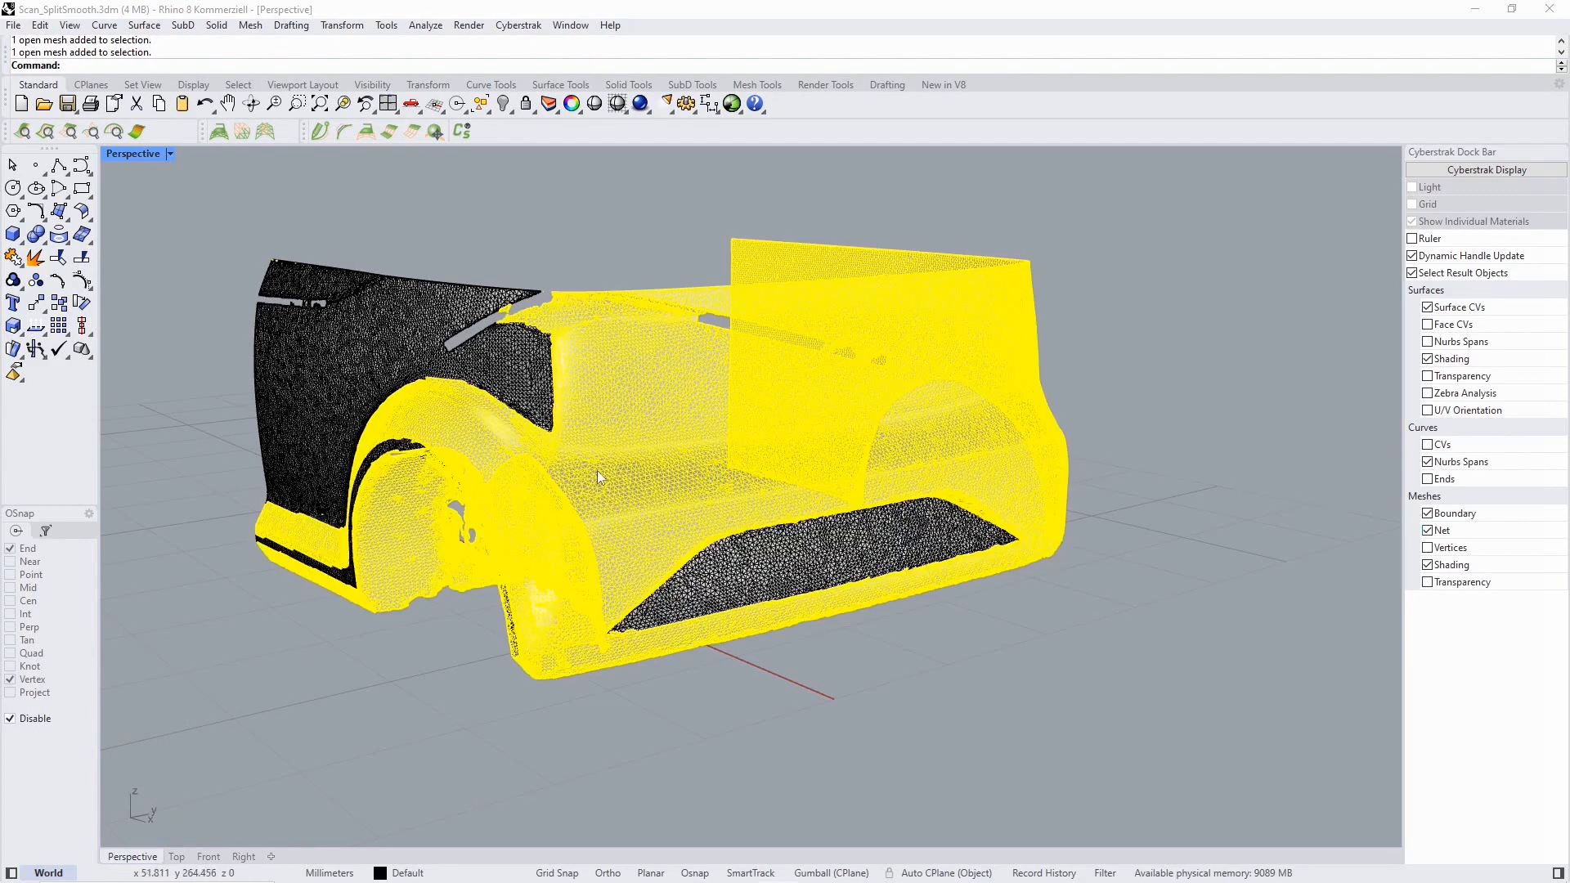
click(309, 318)
click(316, 750)
Start another mesh split on the remaining body and place the first submesh point on the wheel arch flare.
right_drag(303, 719, 396, 713)
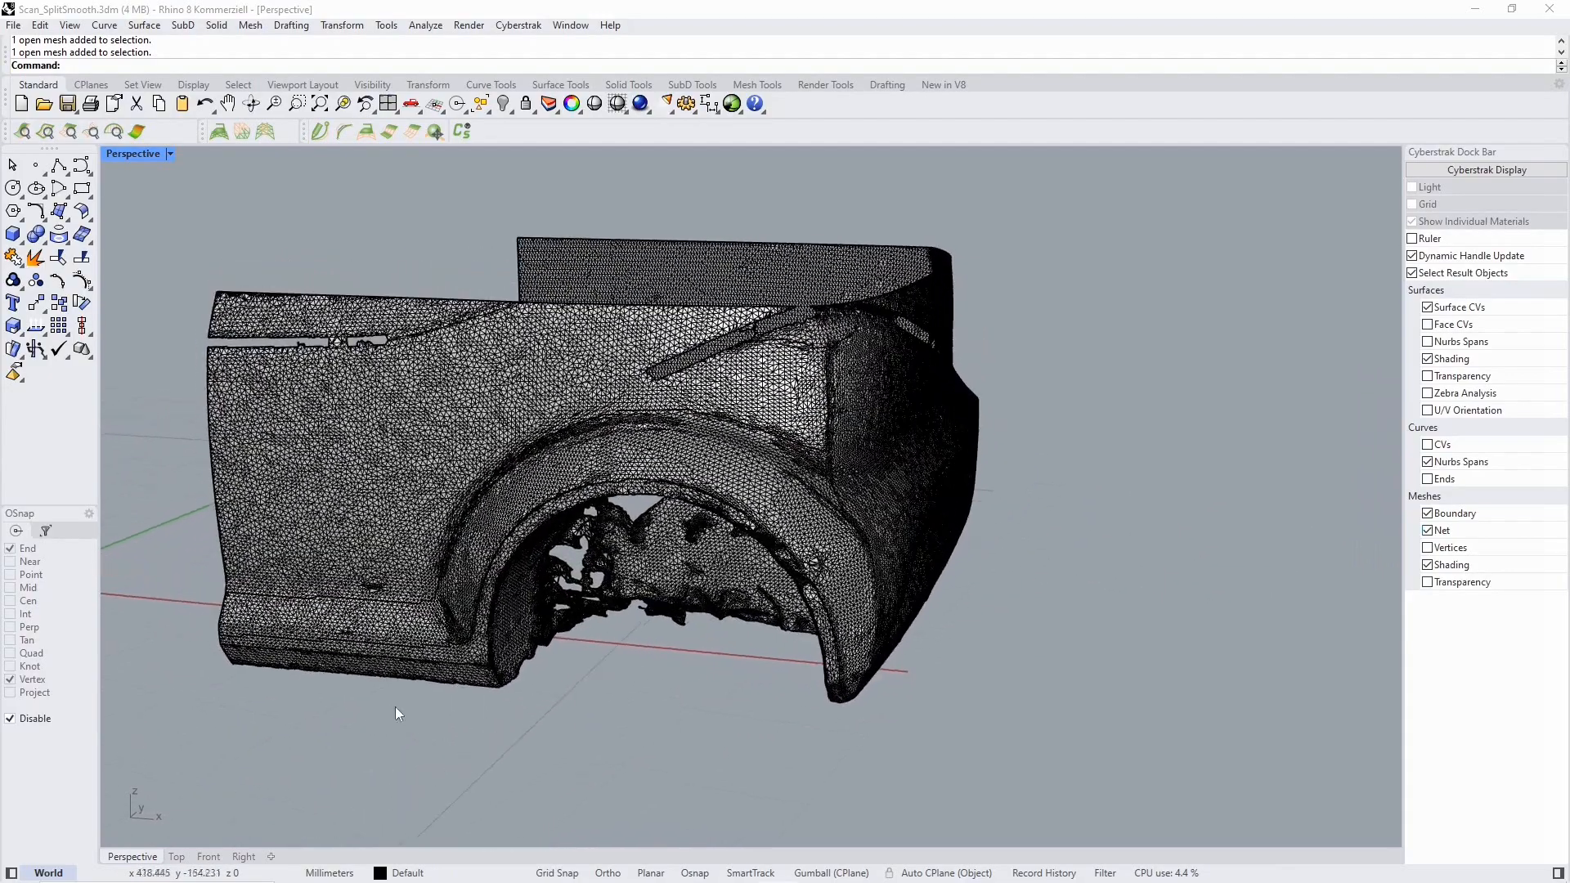
click(242, 132)
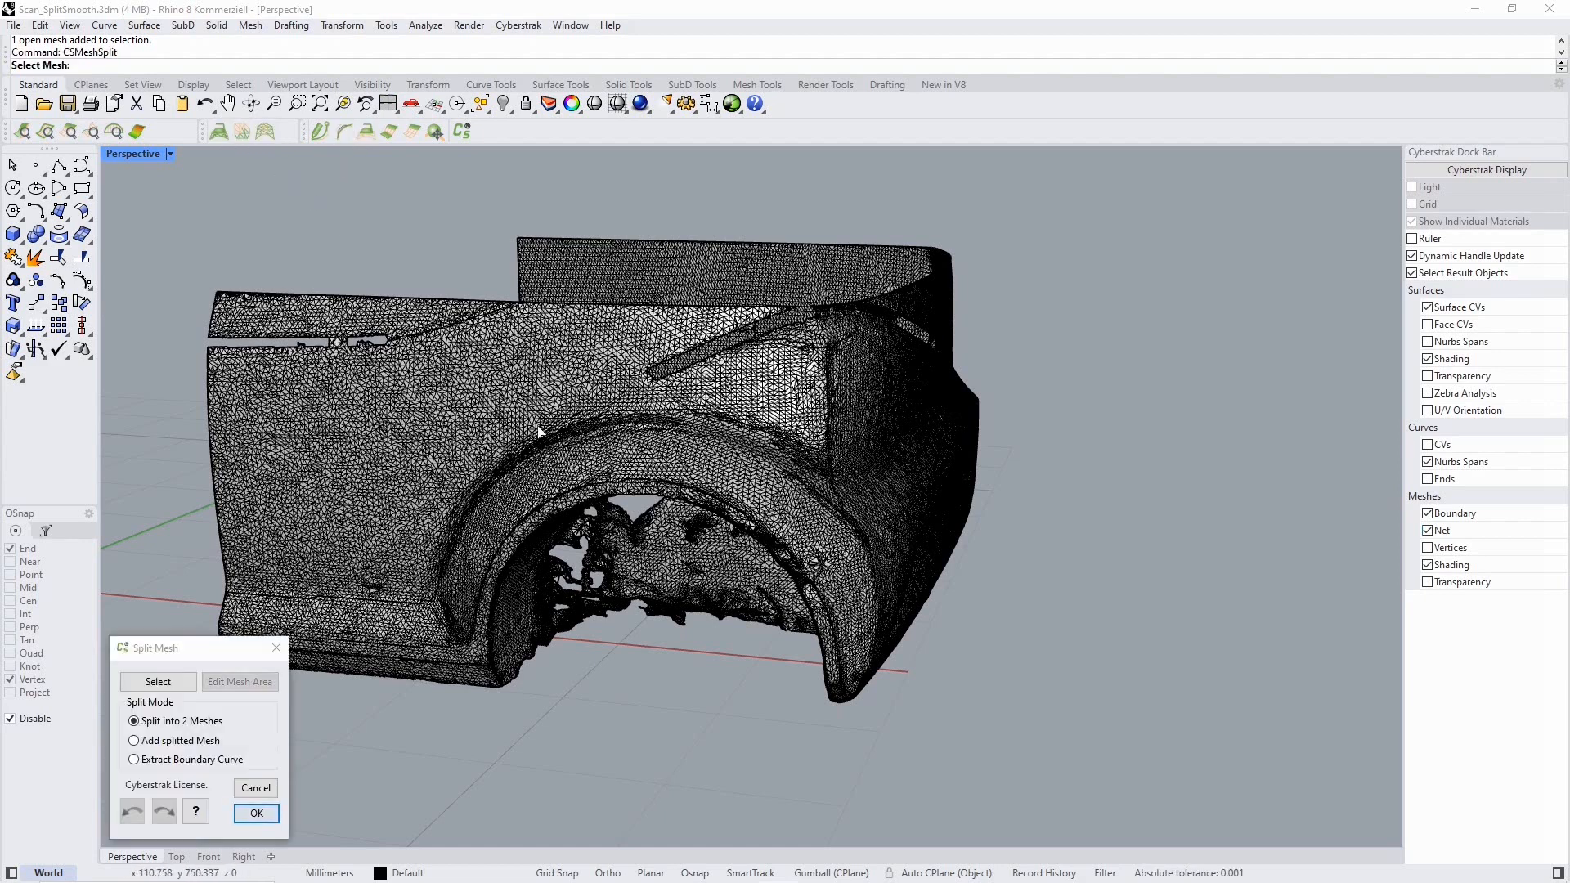
click(595, 473)
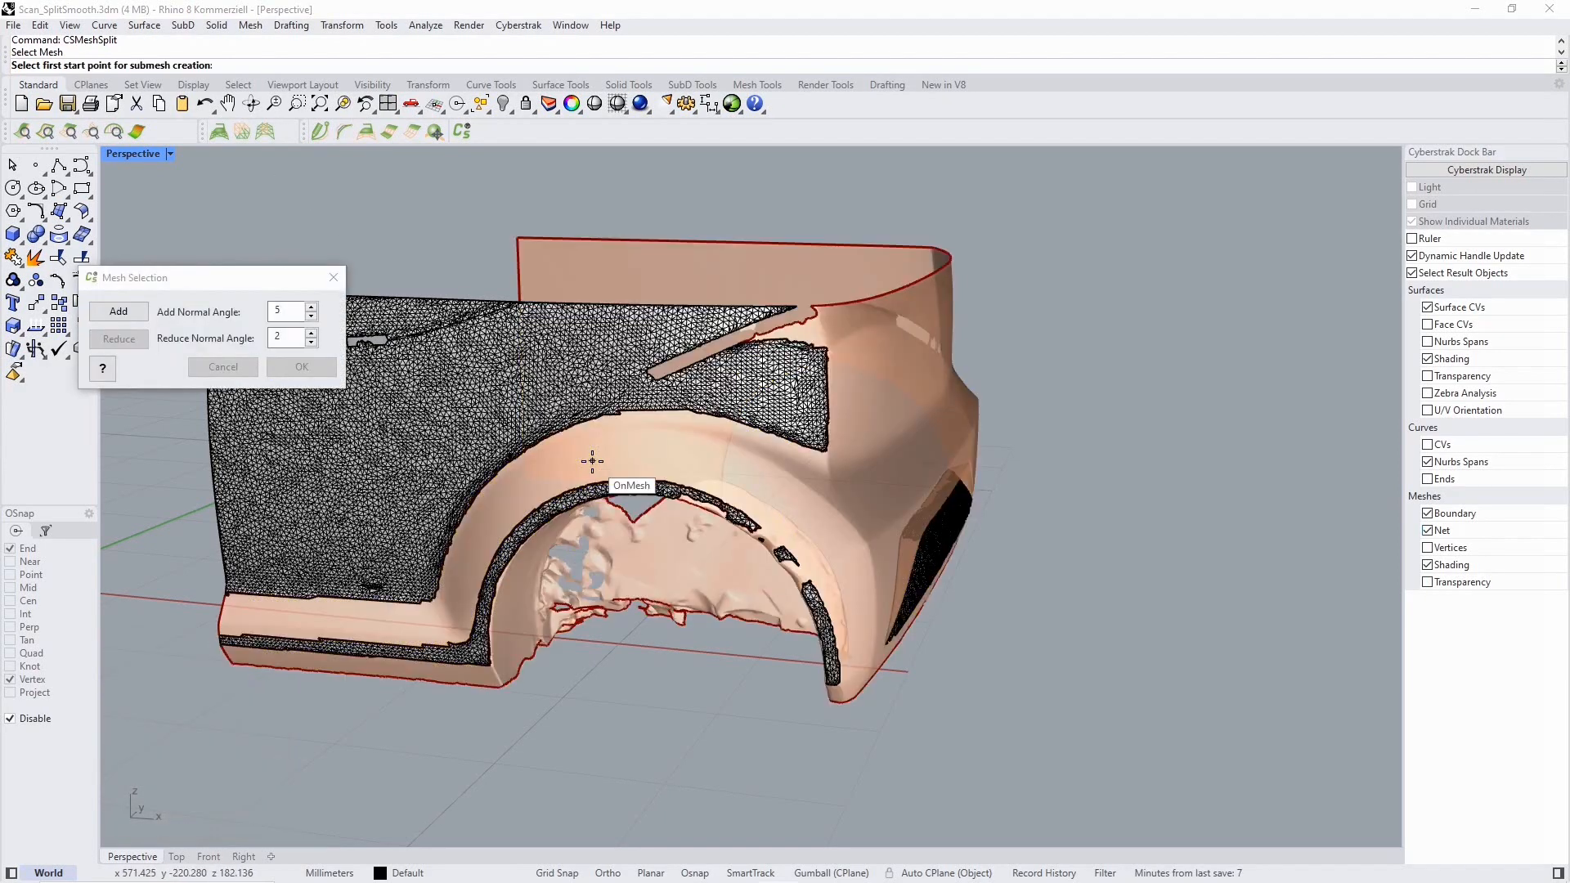
click(592, 461)
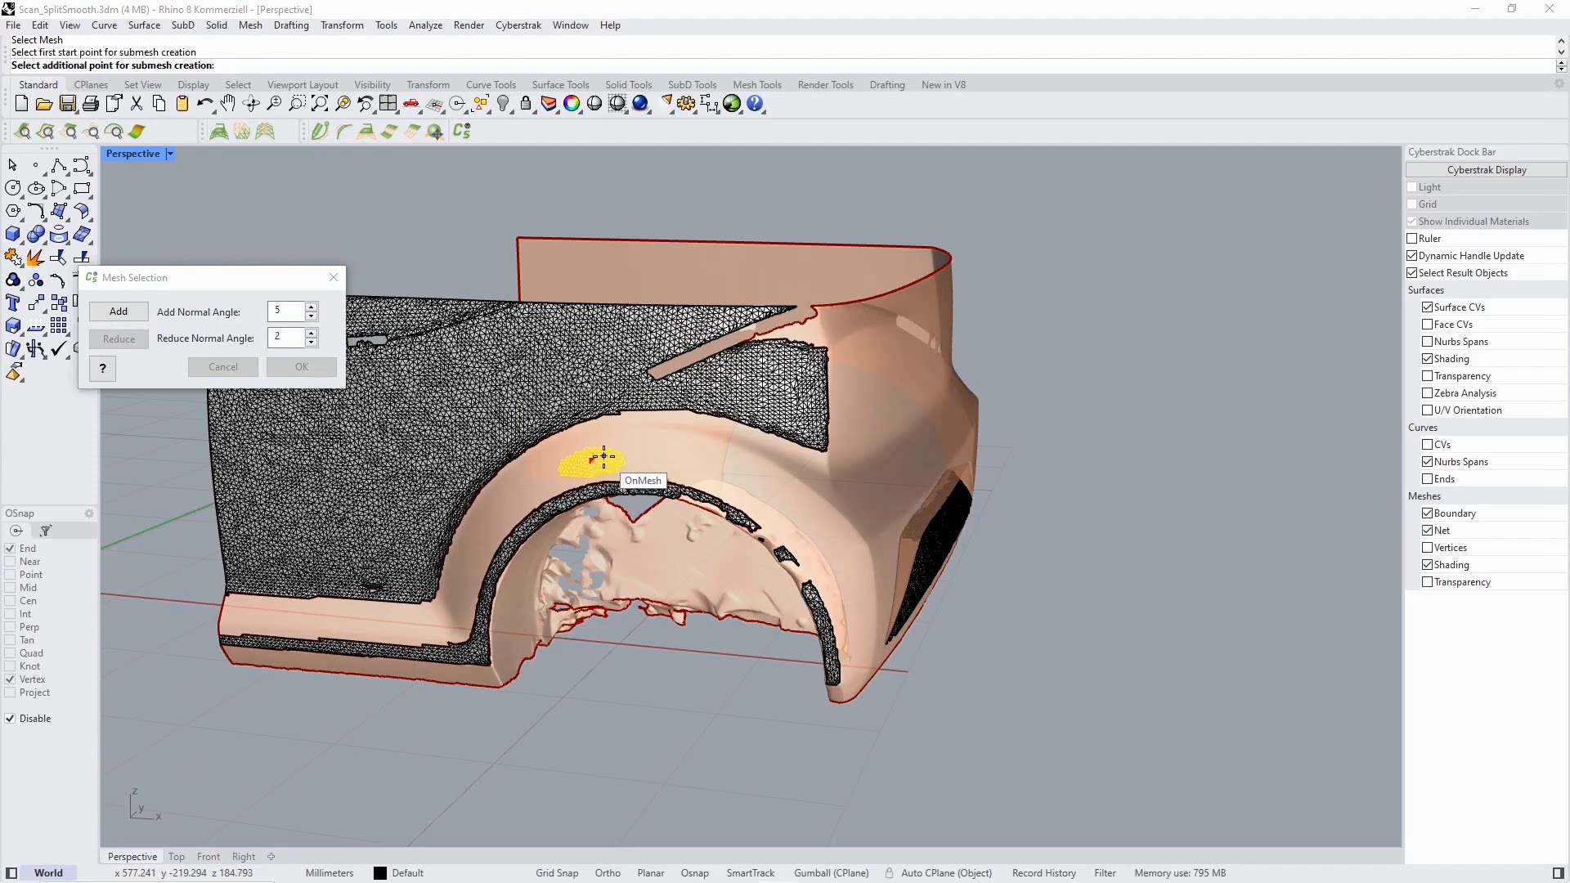
Set the add normal angle to 15 and extend the submesh across the top and rear of the wheel arch flare.
double_click(311, 309)
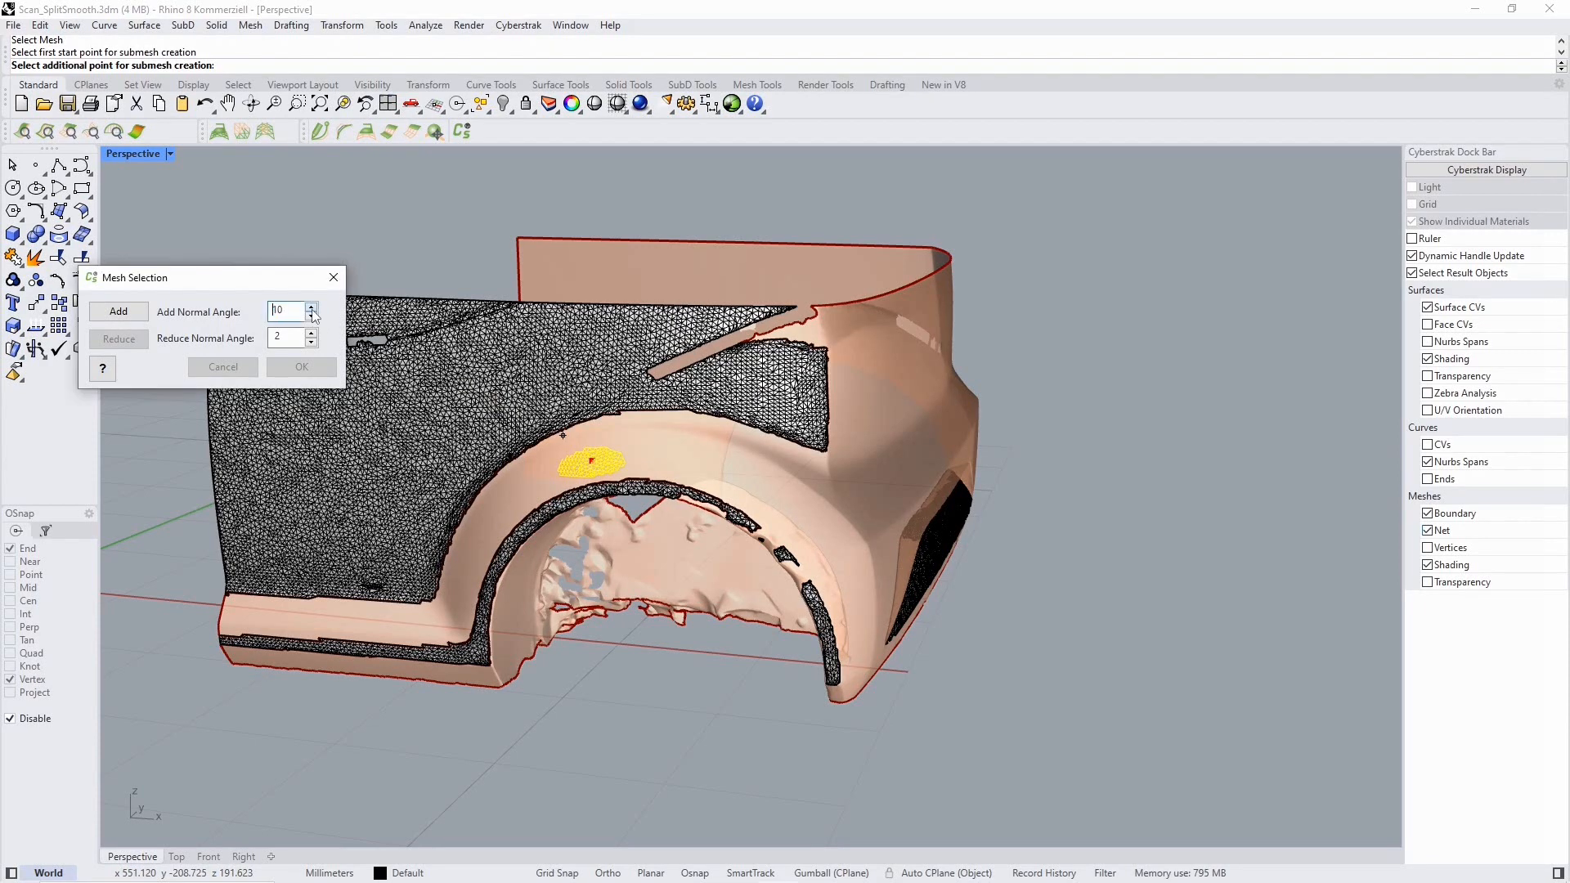
double_click(311, 309)
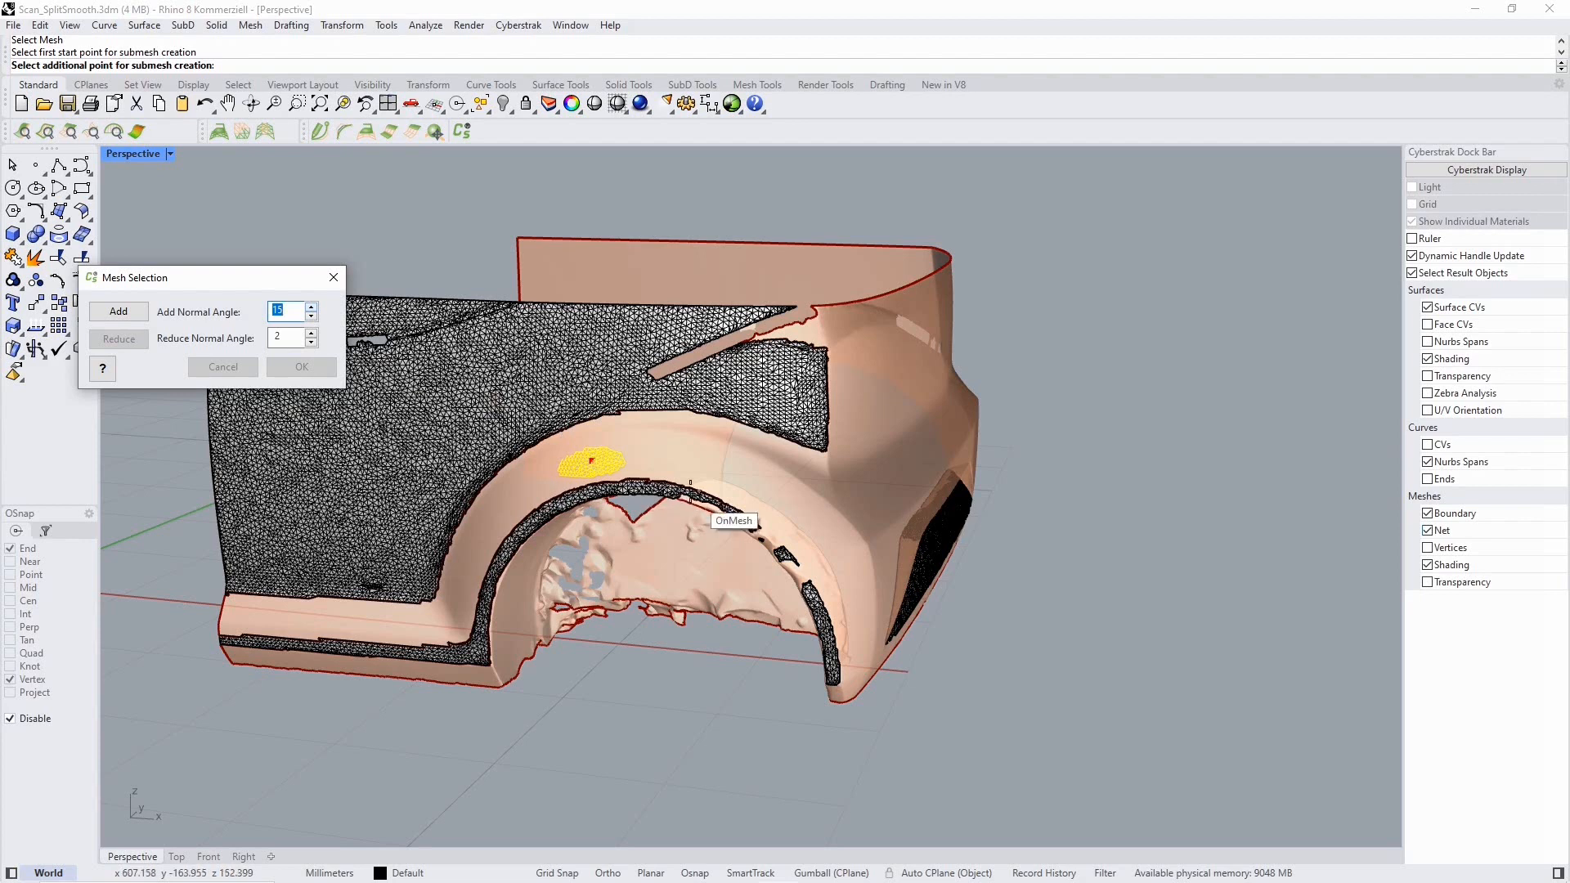
click(642, 449)
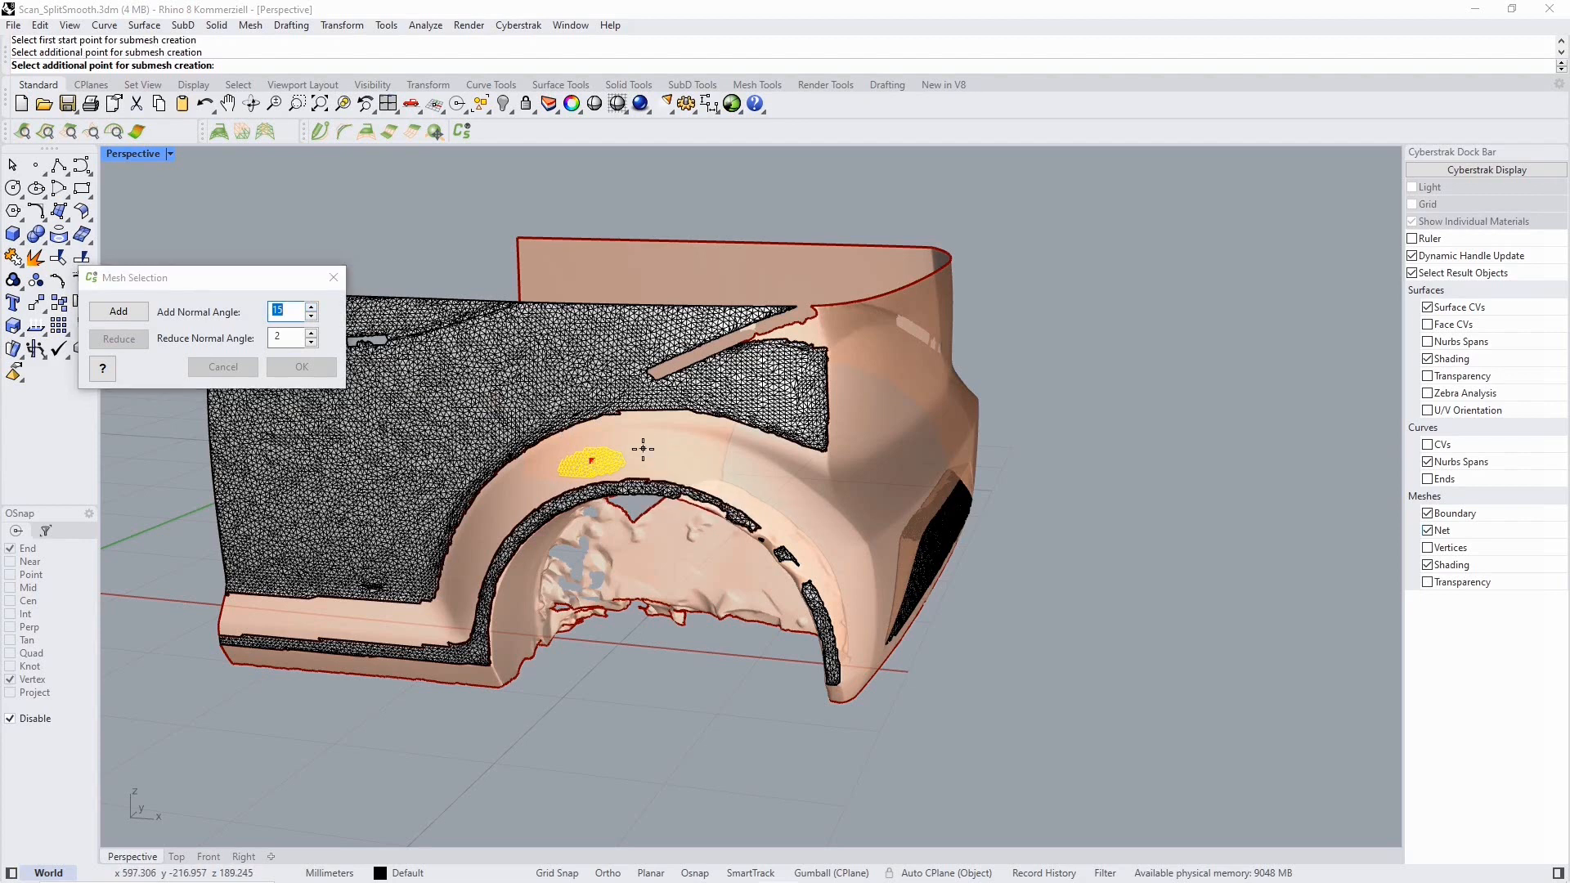
click(760, 486)
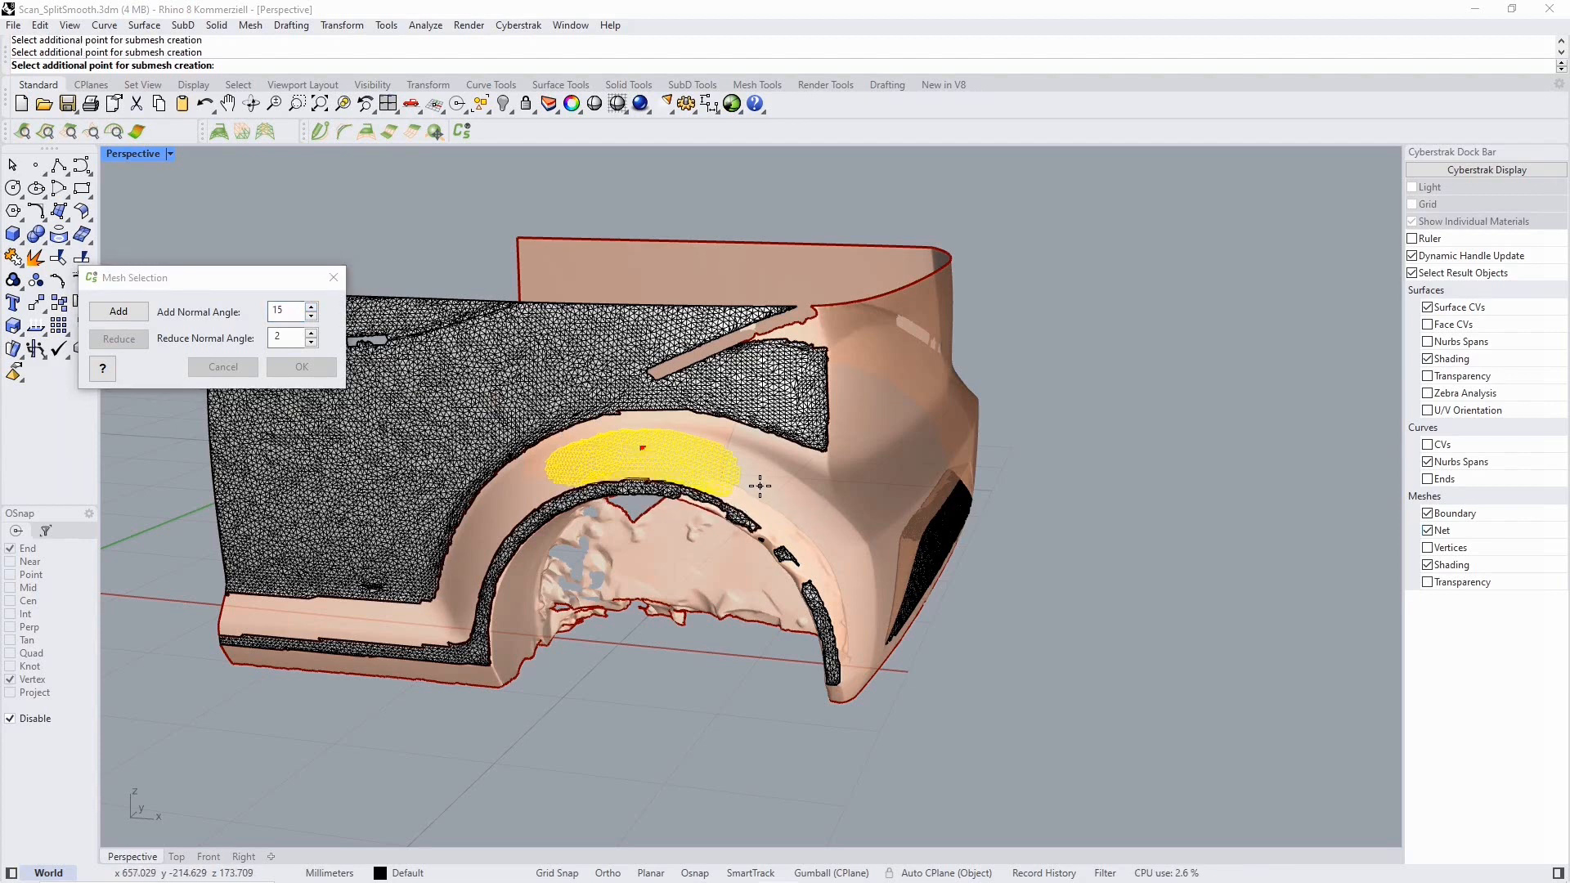
click(826, 564)
Extend the marked submesh along the flare's front section, upper edge and lower front end, and finish adding points.
scroll(580, 482, up, 5)
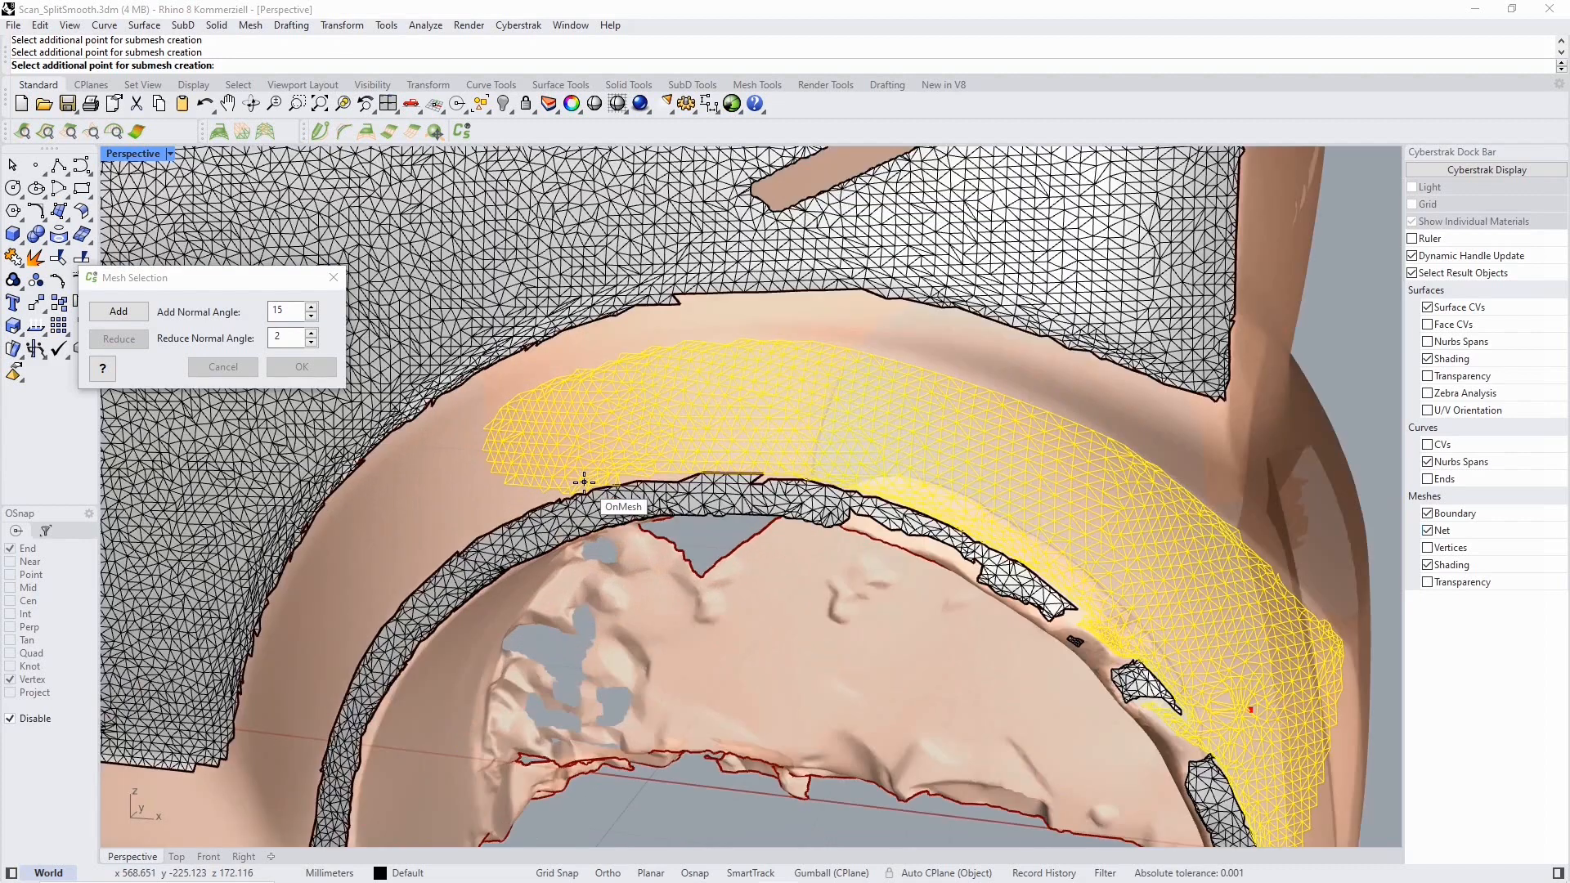
click(456, 496)
click(649, 373)
click(1192, 485)
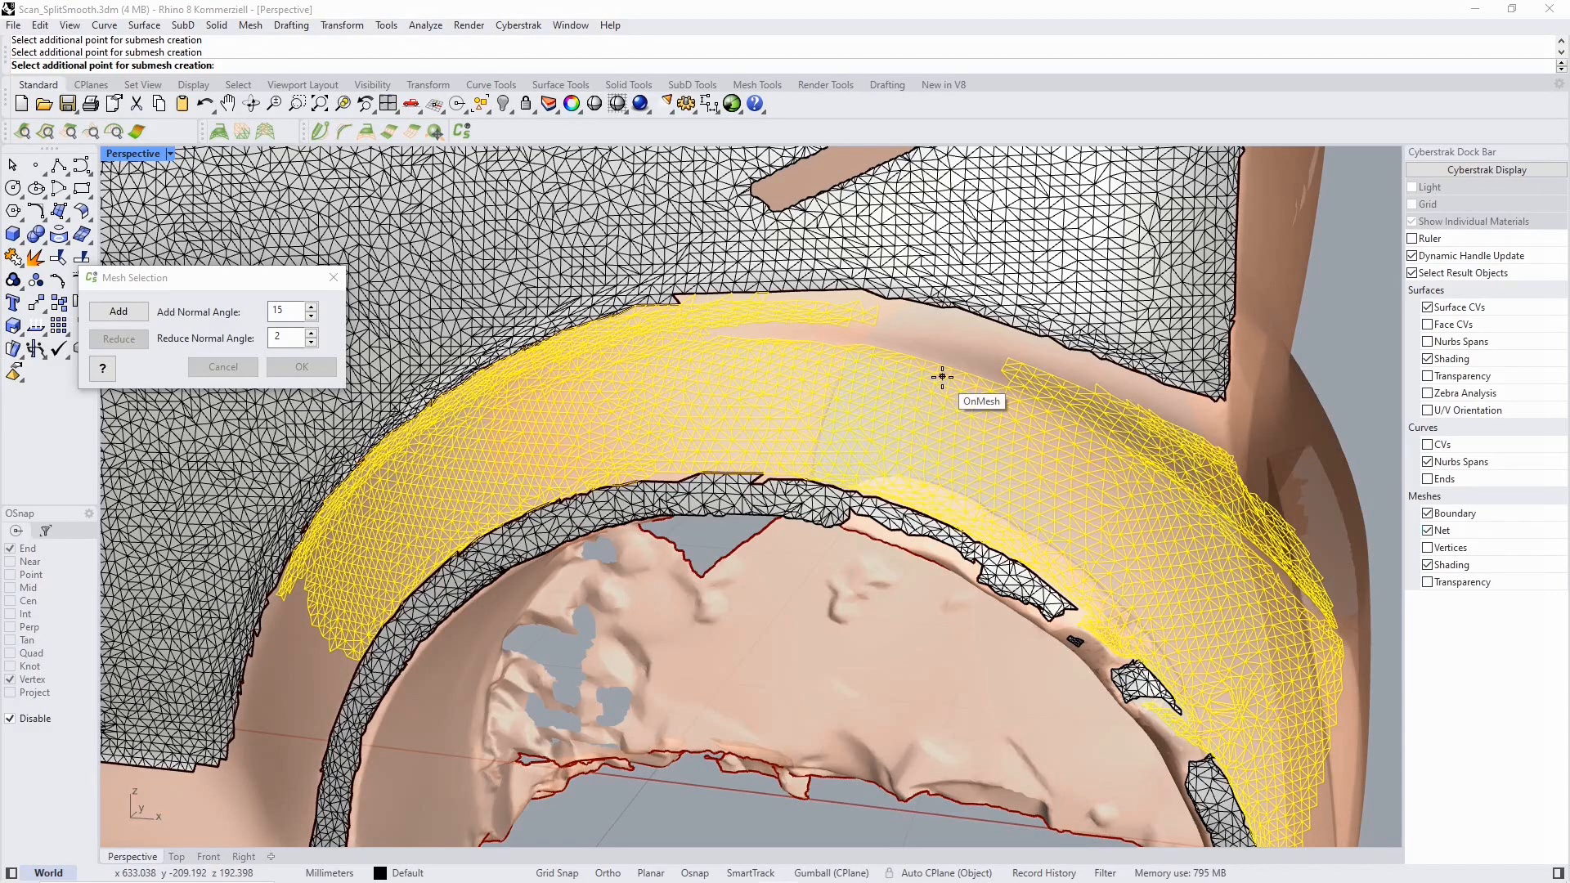
click(821, 341)
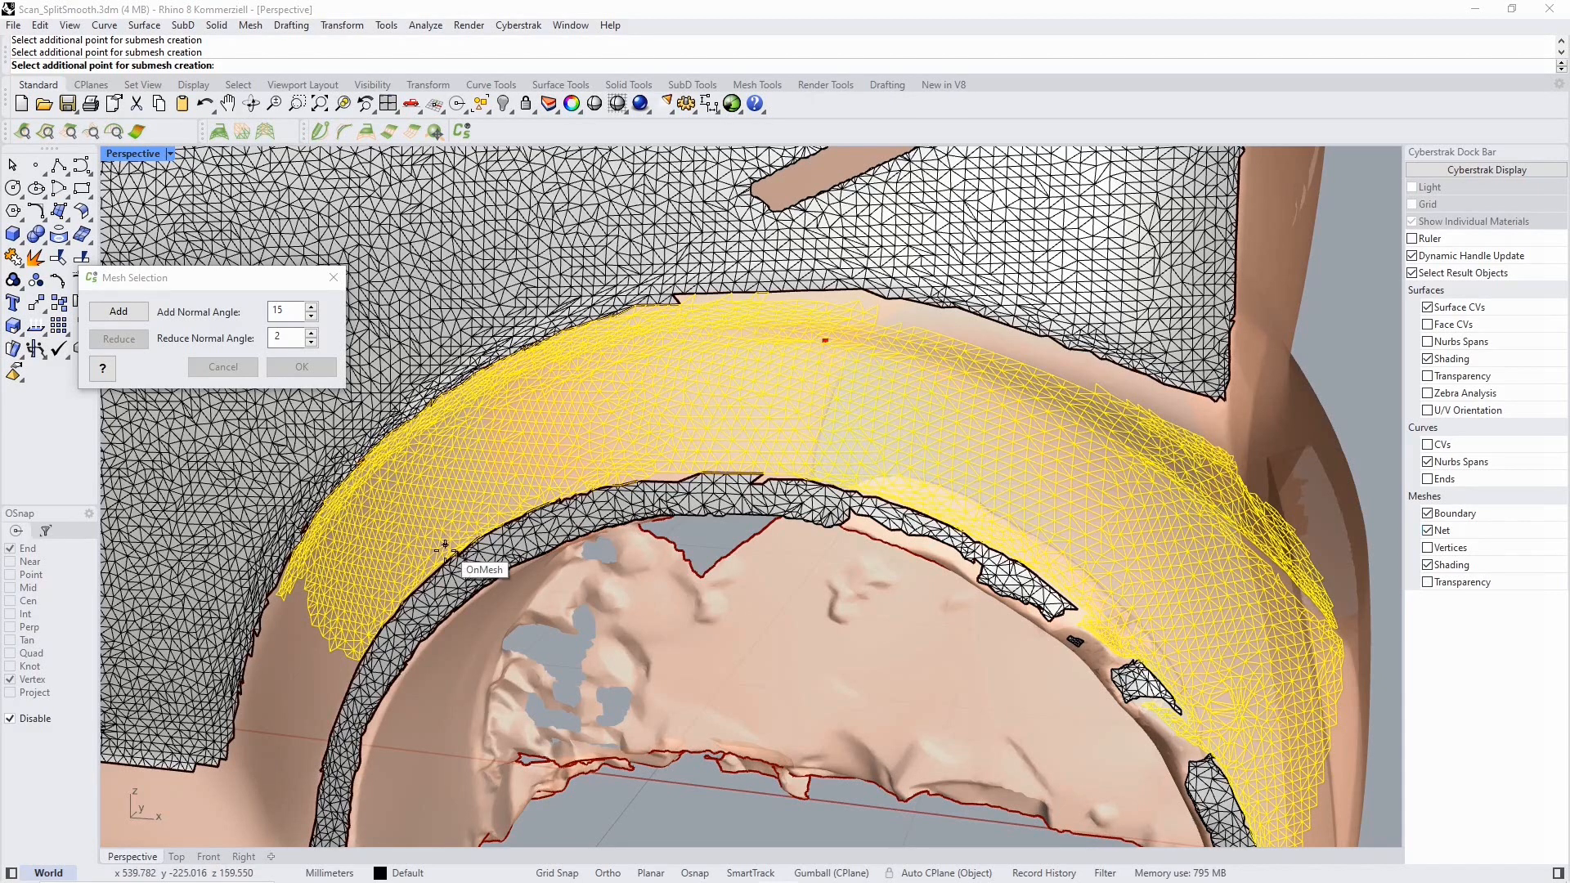
click(295, 659)
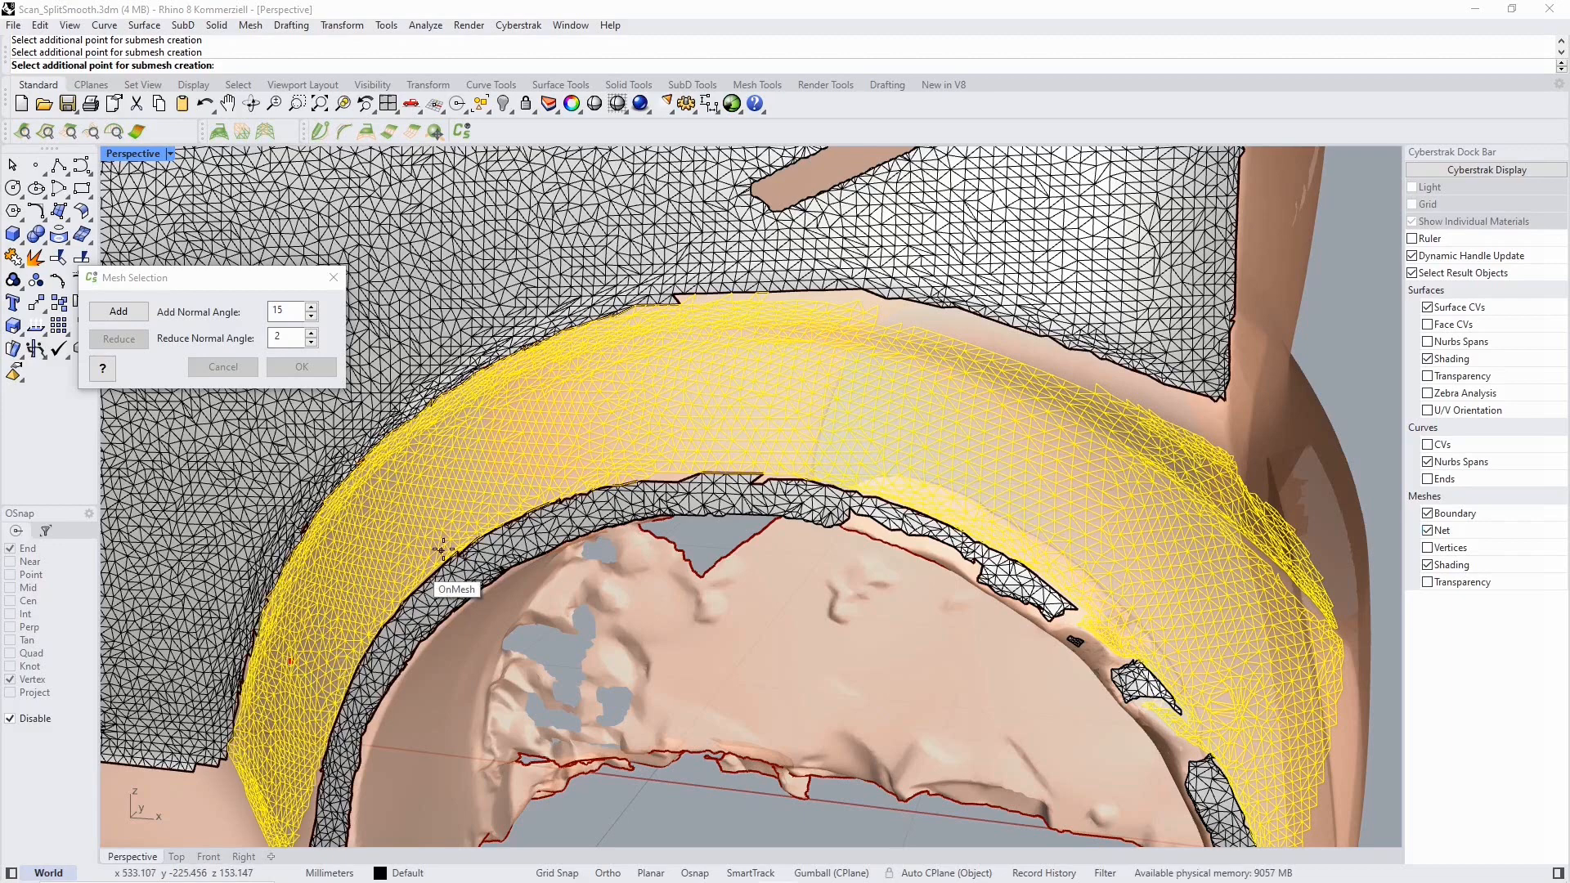
scroll(640, 495, down, 2)
right_drag(829, 483, 731, 515)
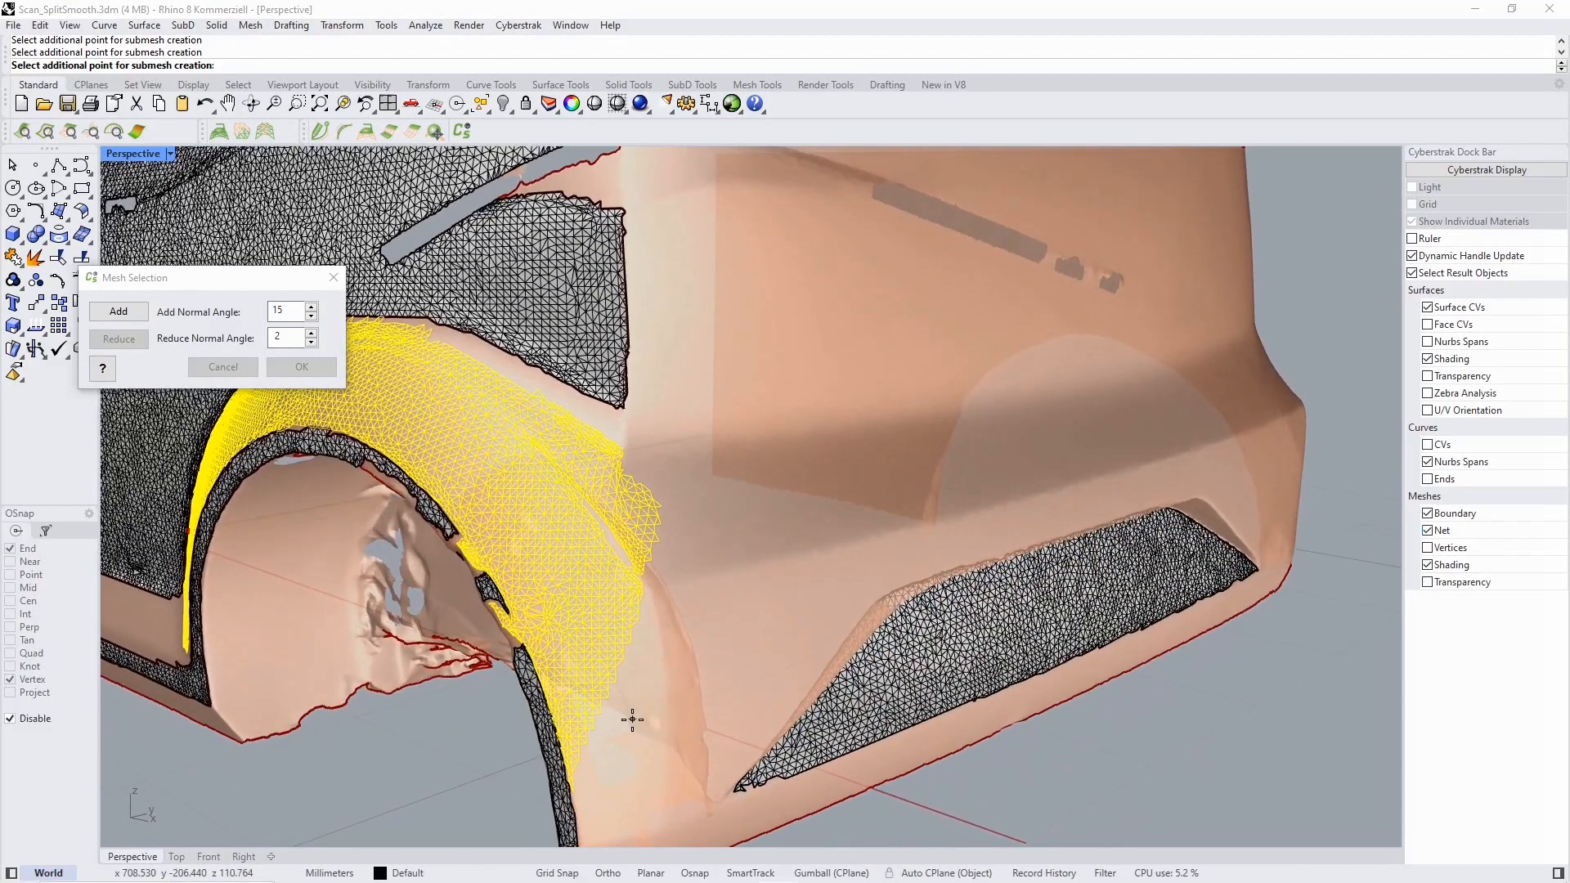
scroll(621, 562, up, 2)
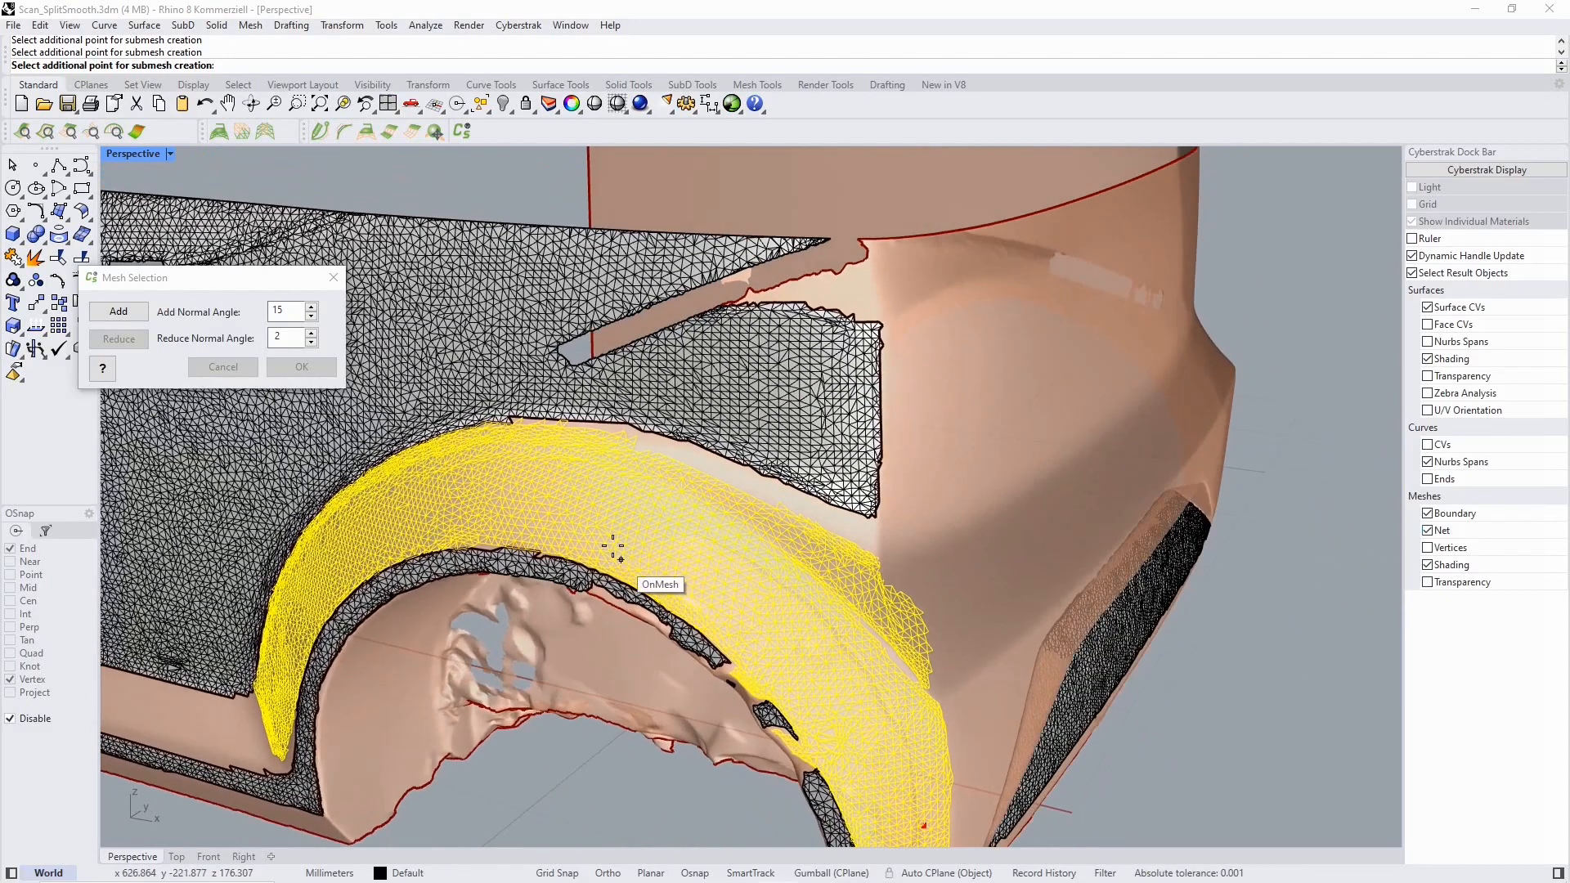
right_click(443, 199)
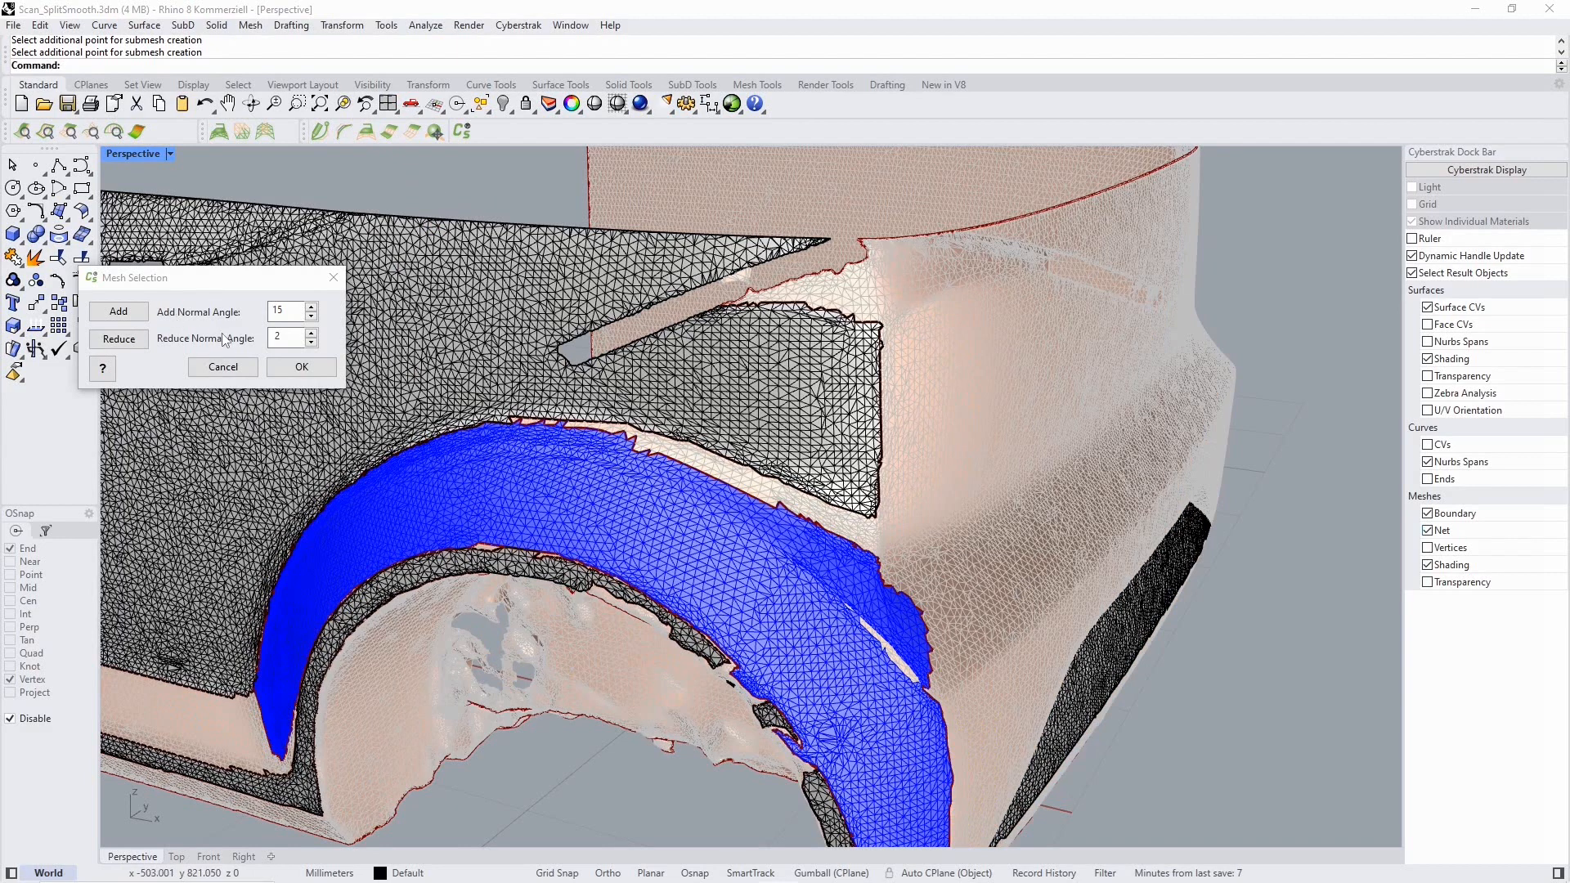
Reduce the marked submesh with a normal angle of 3 beyond the flare's upper rear edge and accept the mesh selection.
click(311, 333)
click(118, 343)
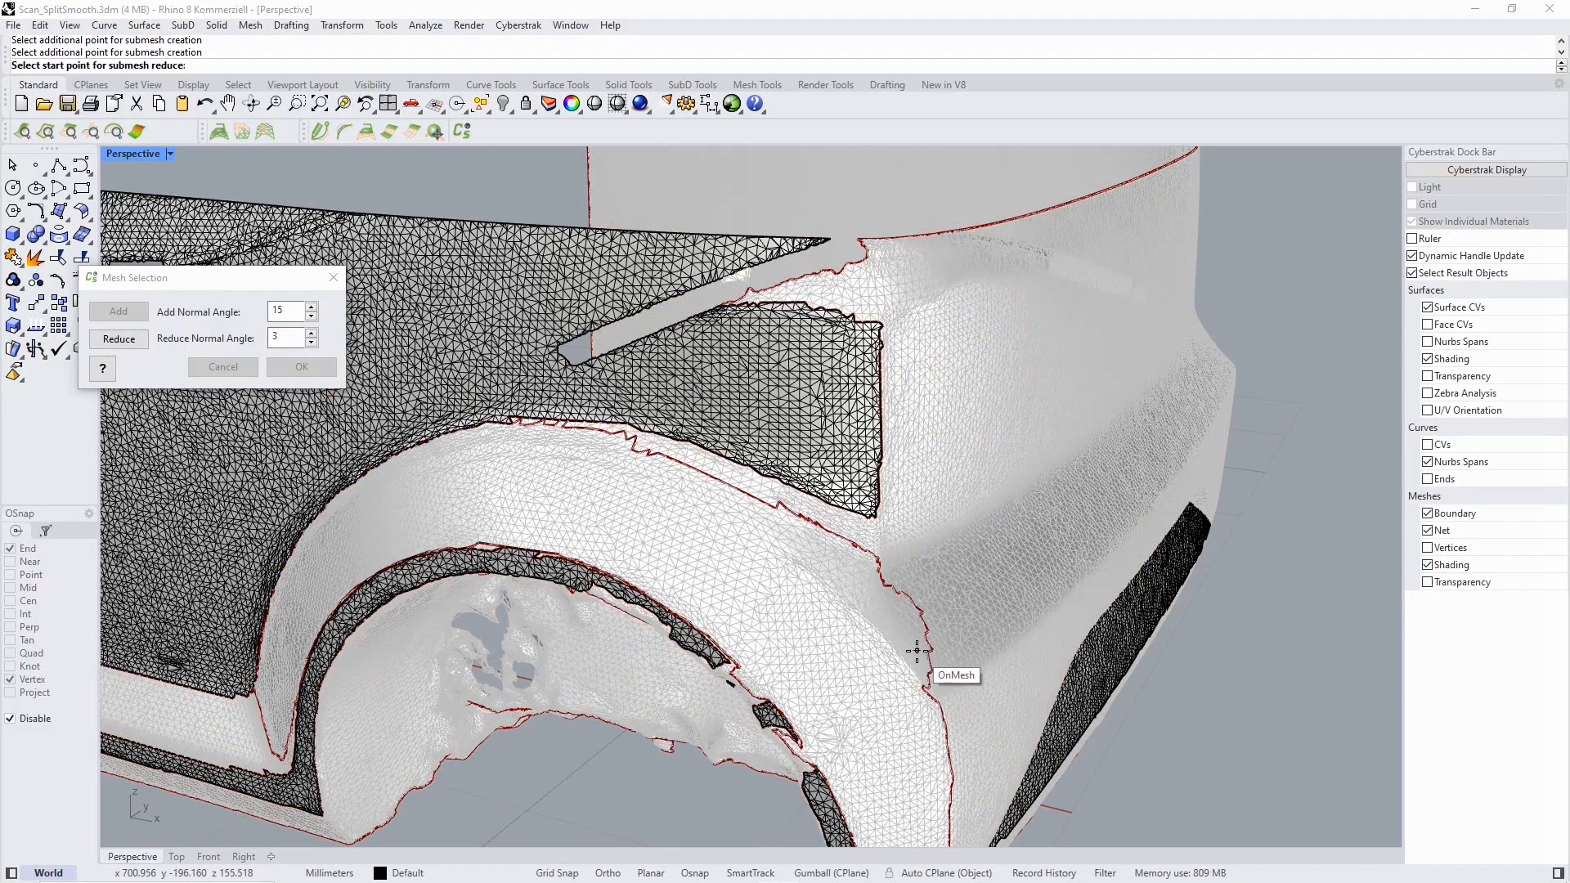
click(917, 653)
scroll(917, 653, up, 5)
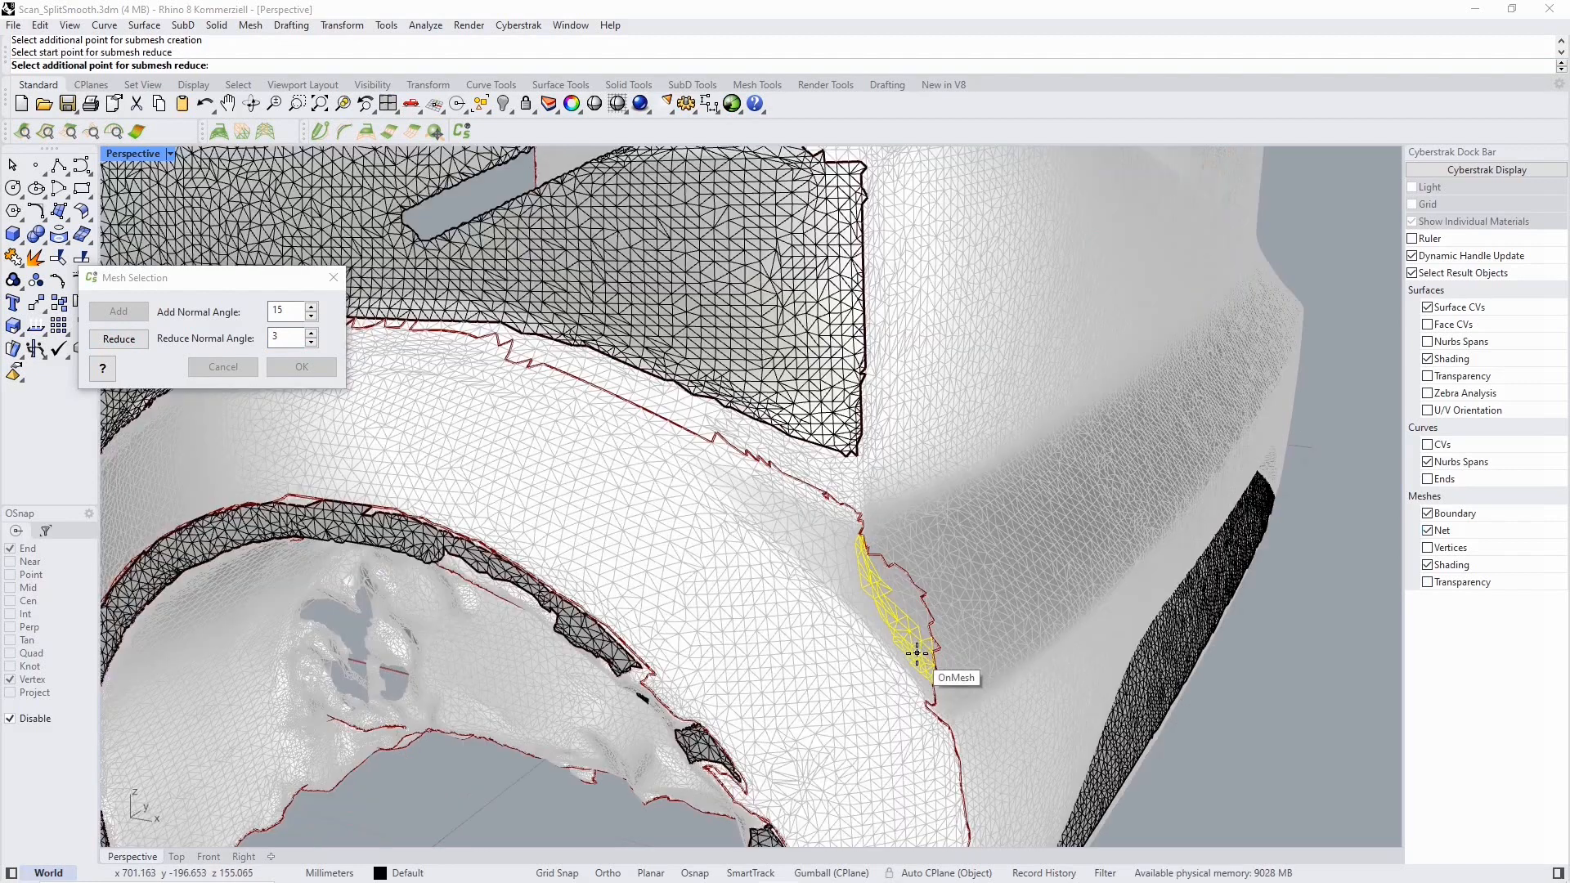
click(920, 595)
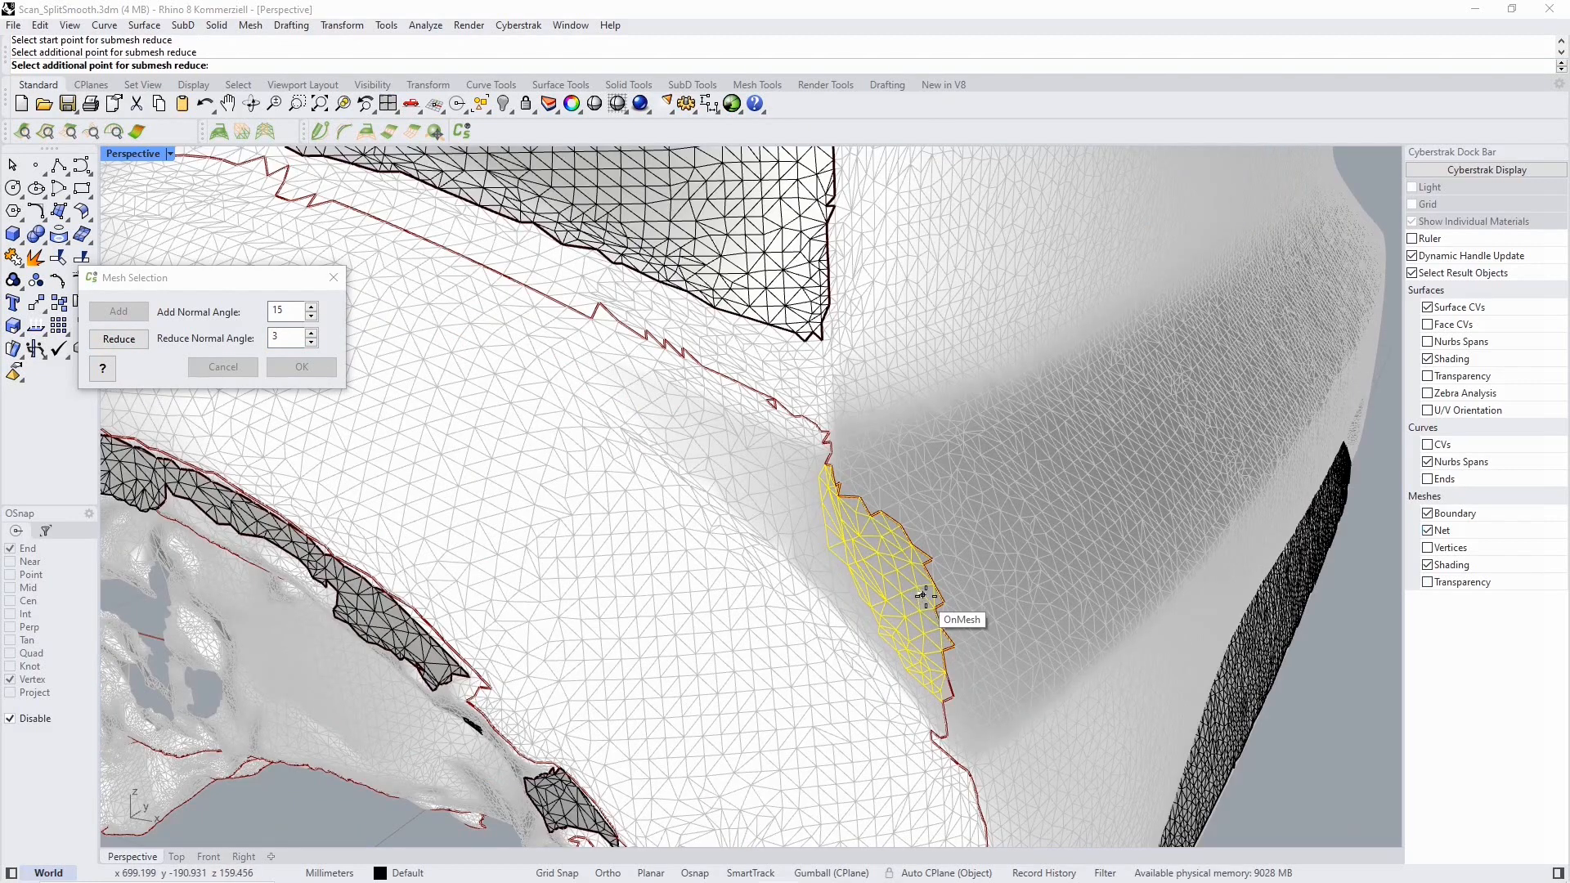
click(932, 693)
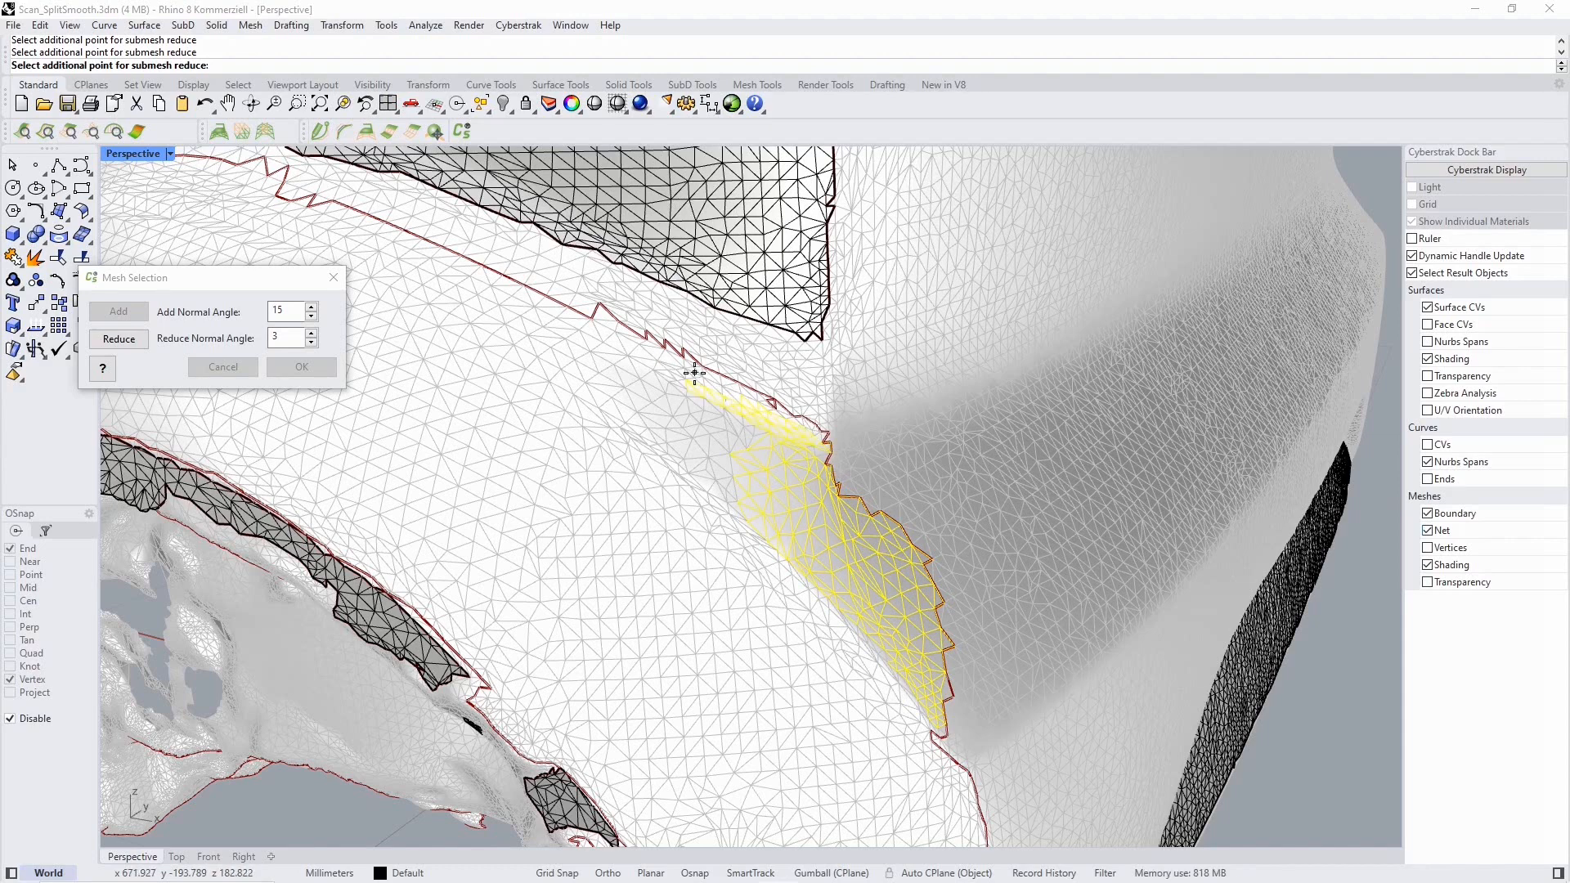
right_drag(741, 413, 828, 441)
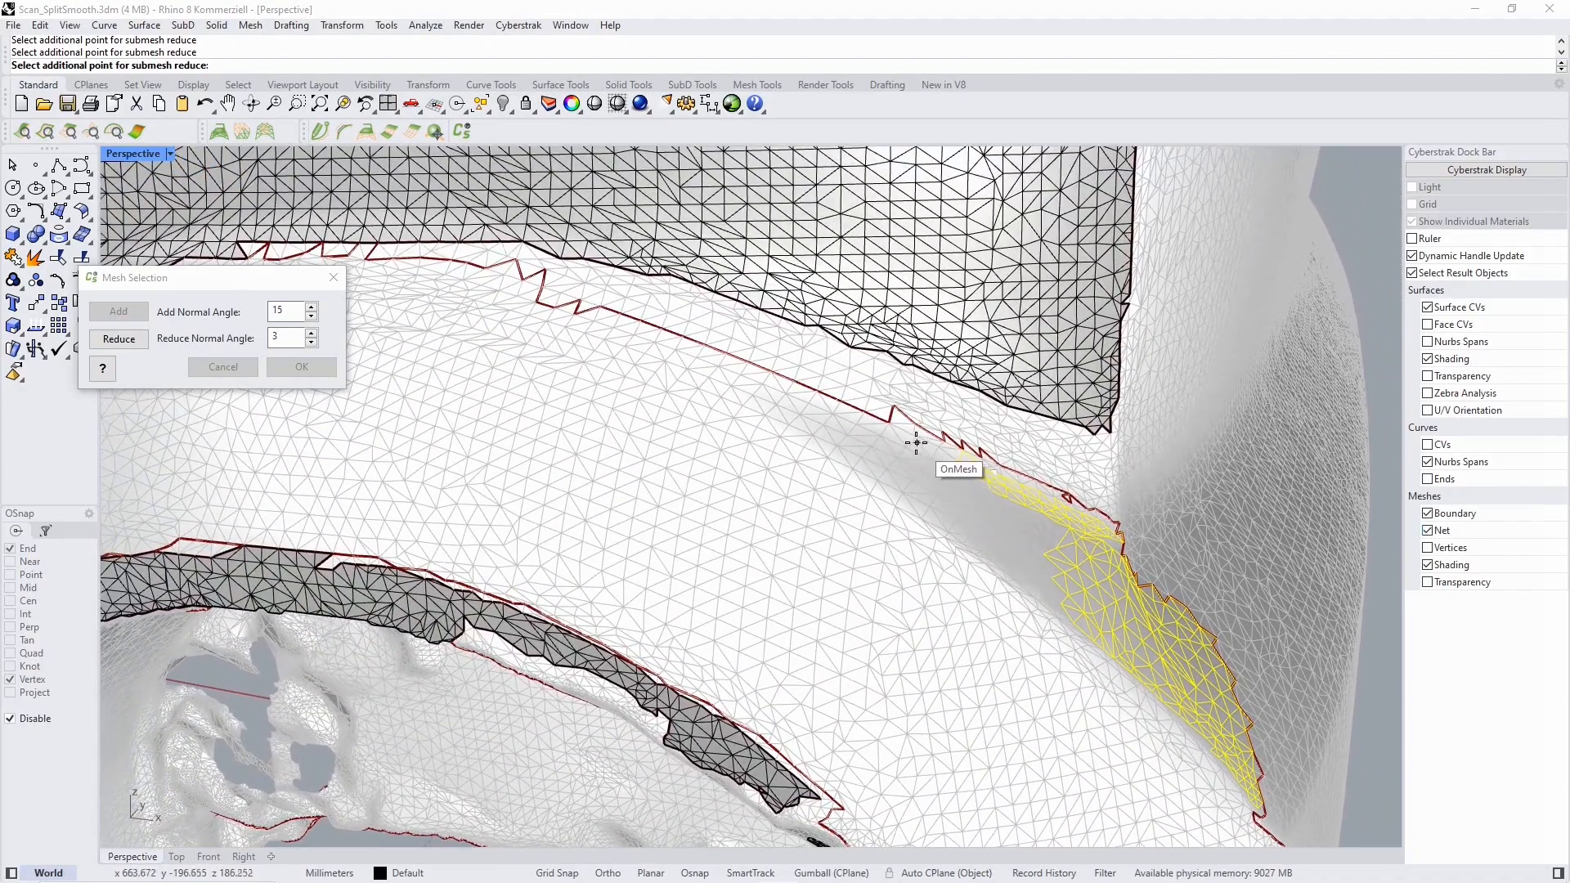
click(302, 367)
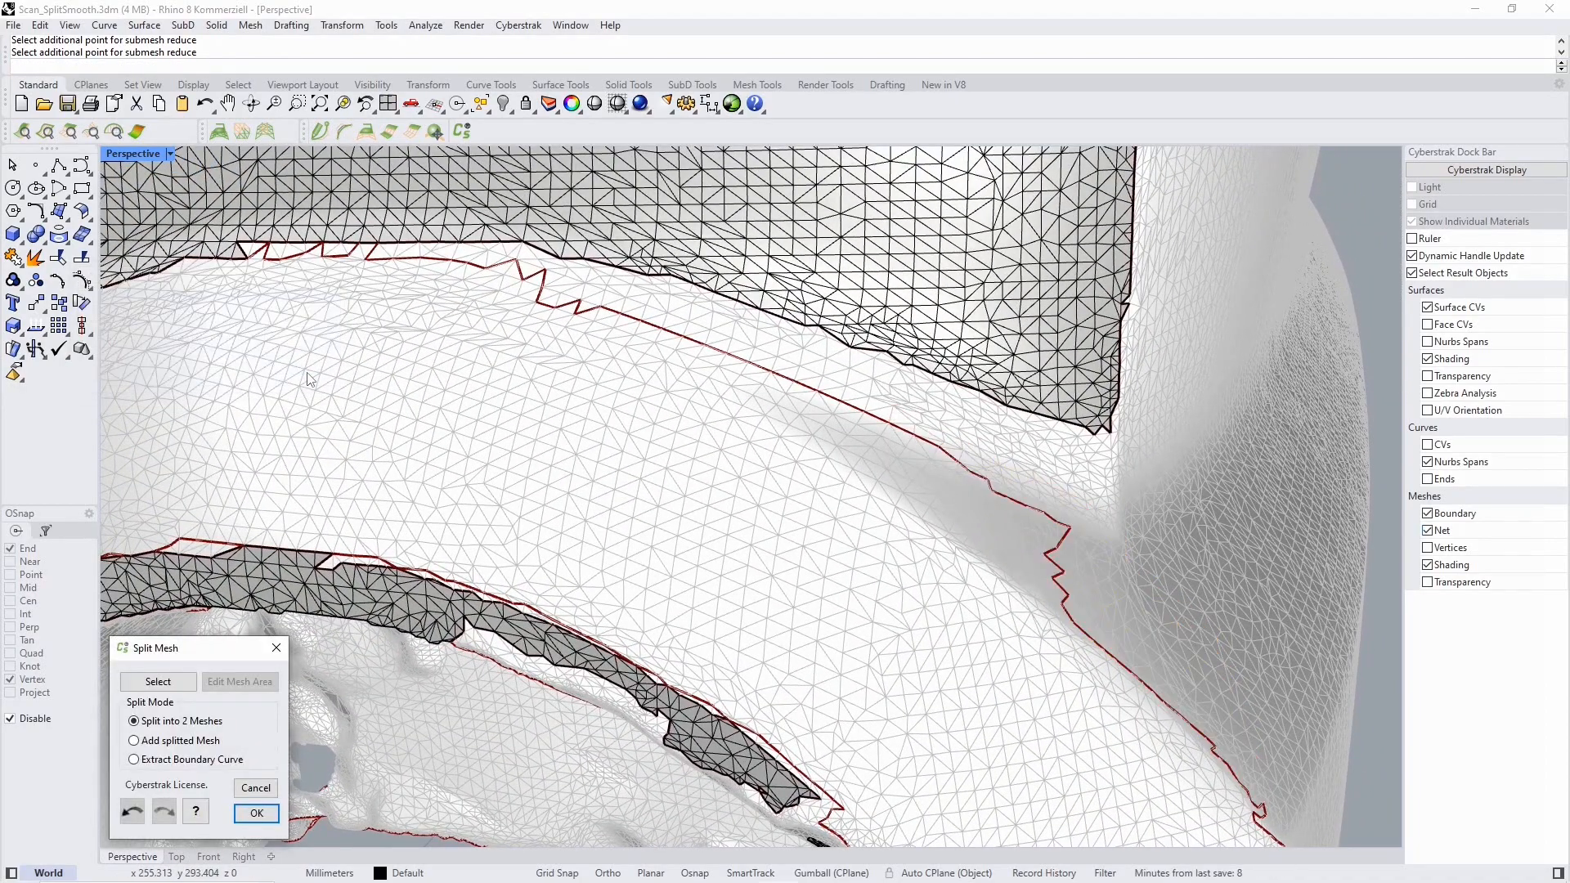
Extract the boundary curve of the marked wheel arch flare instead of splitting the mesh.
scroll(769, 466, down, 2)
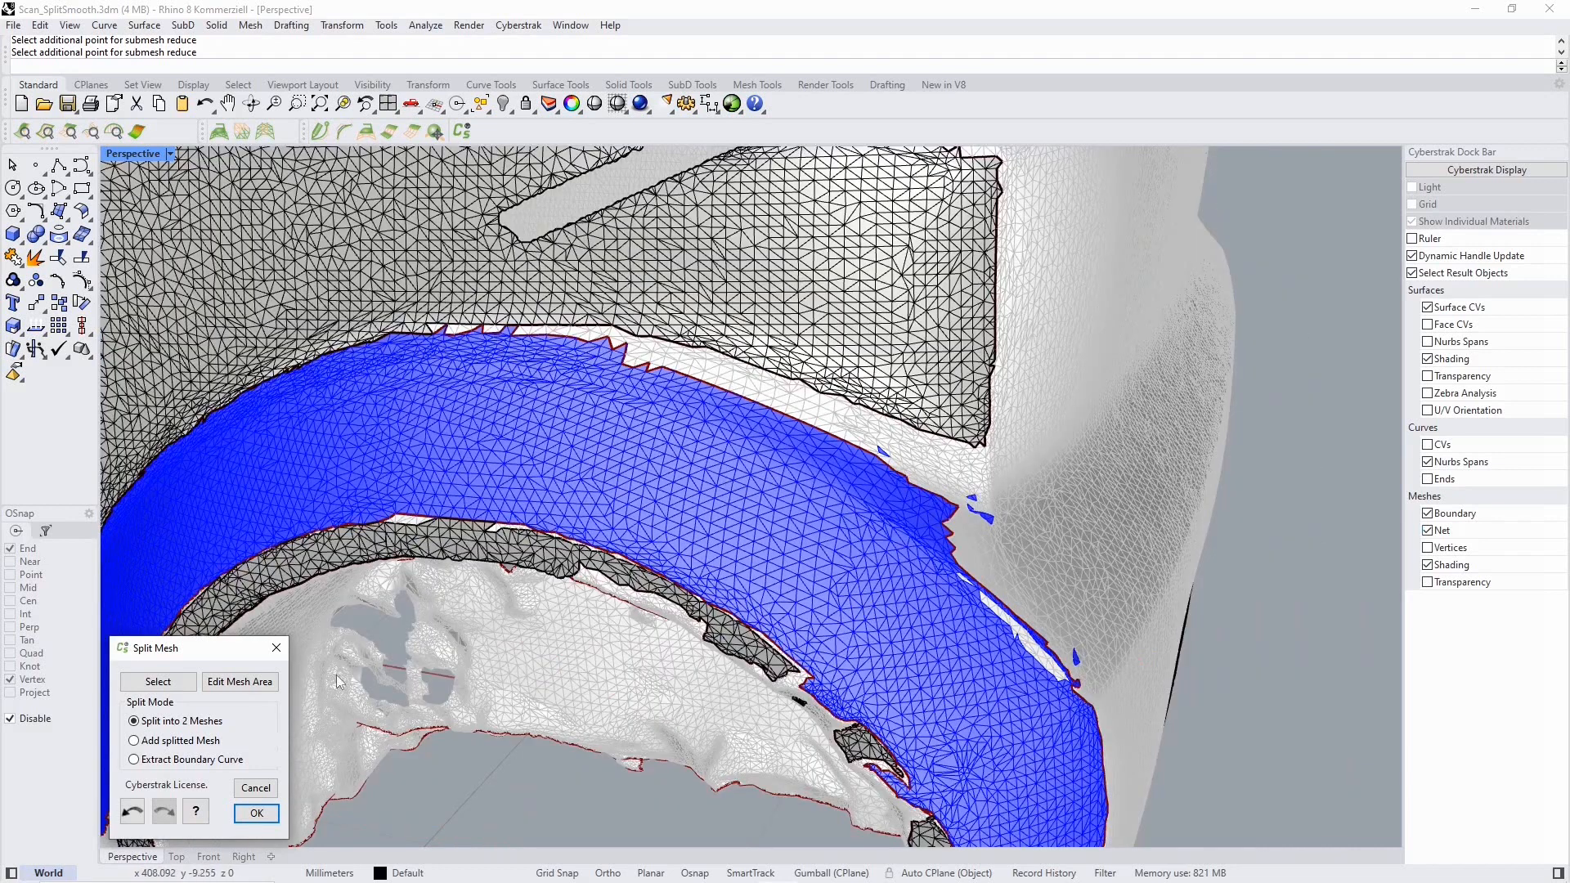
click(134, 760)
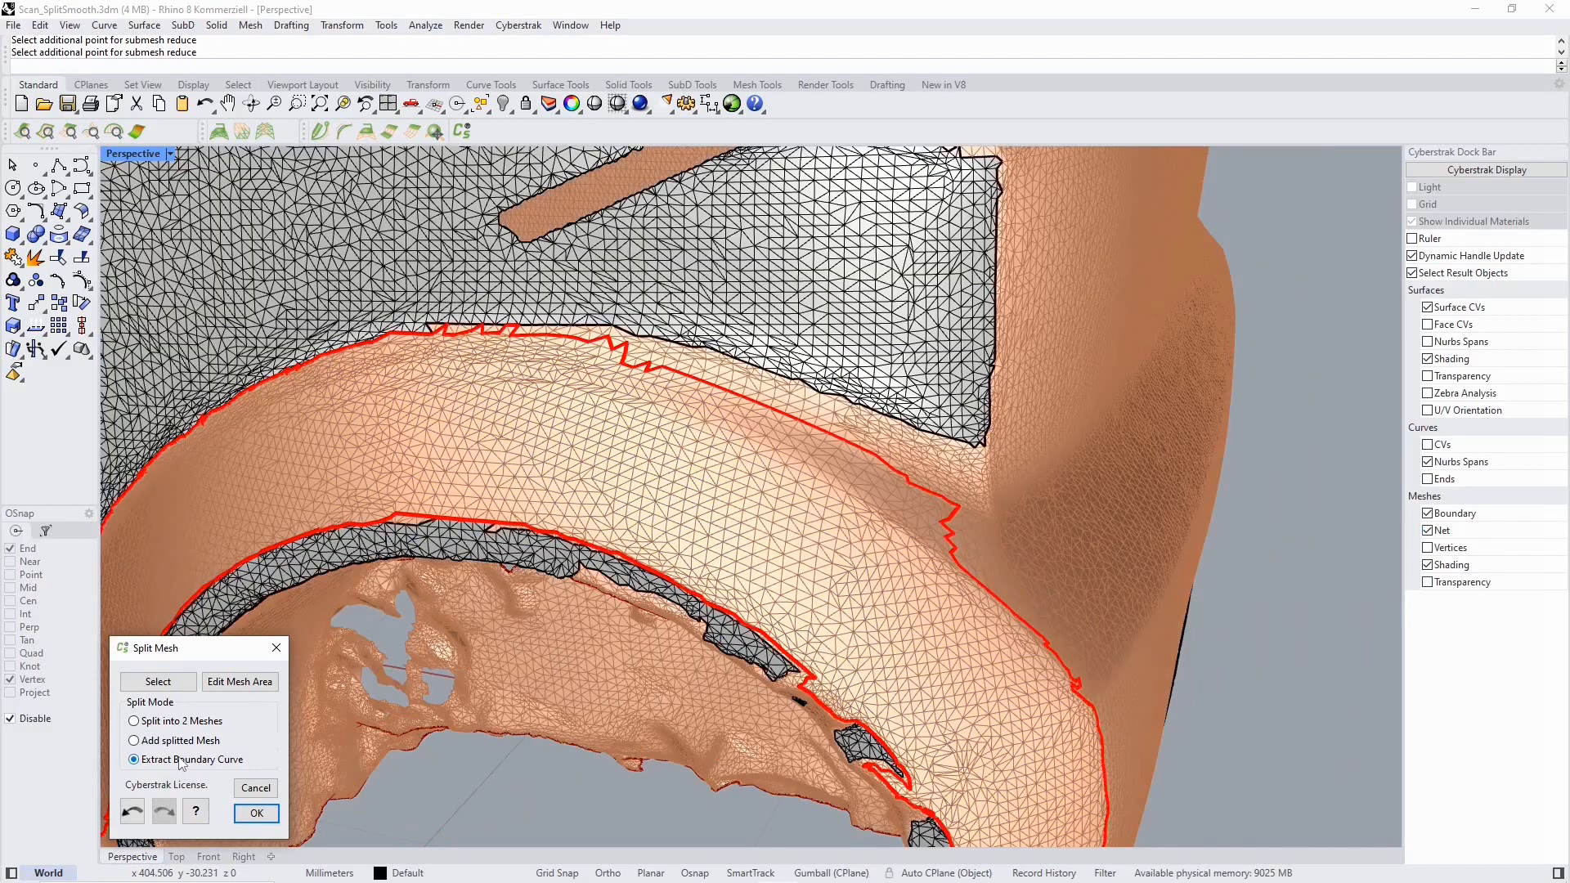
click(256, 815)
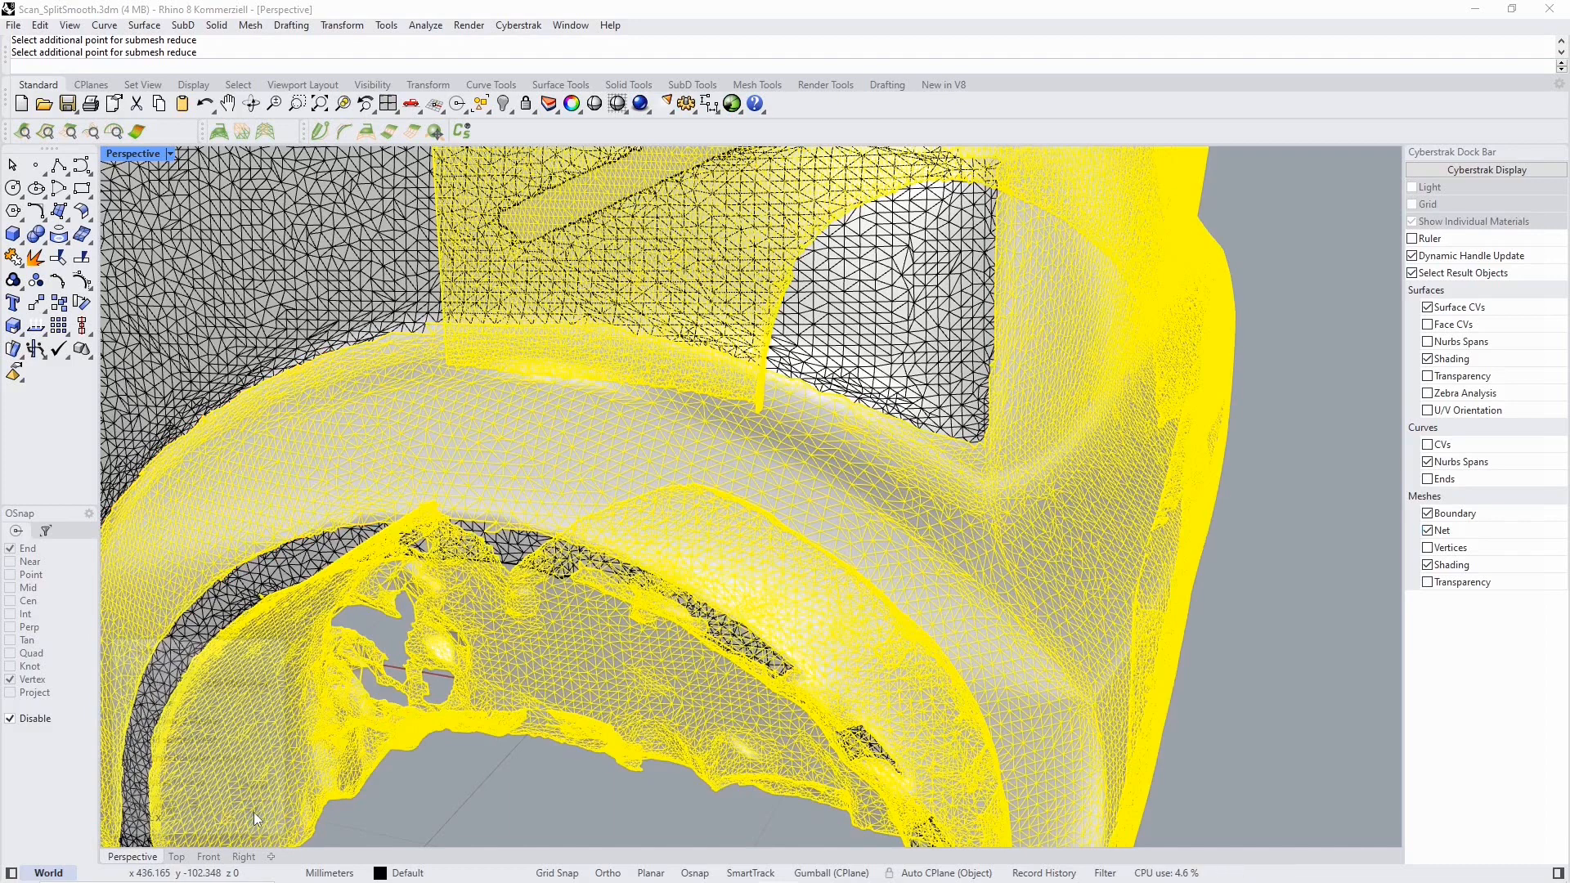
click(502, 818)
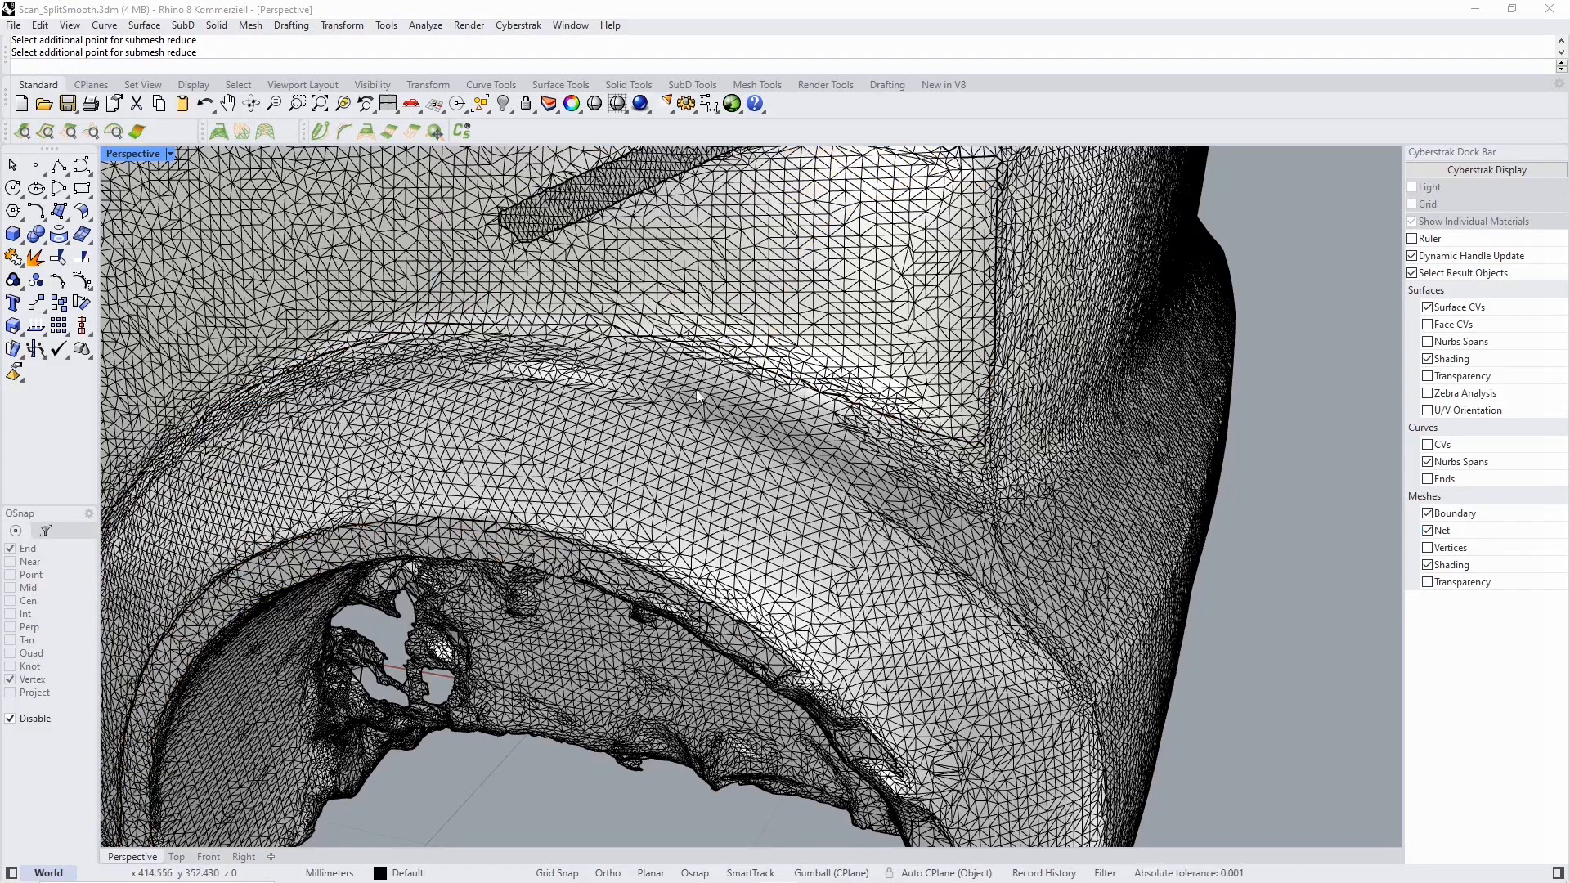
Select the extracted closed boundary curve of the wheel arch flare and move it away from the car body.
click(675, 484)
click(527, 530)
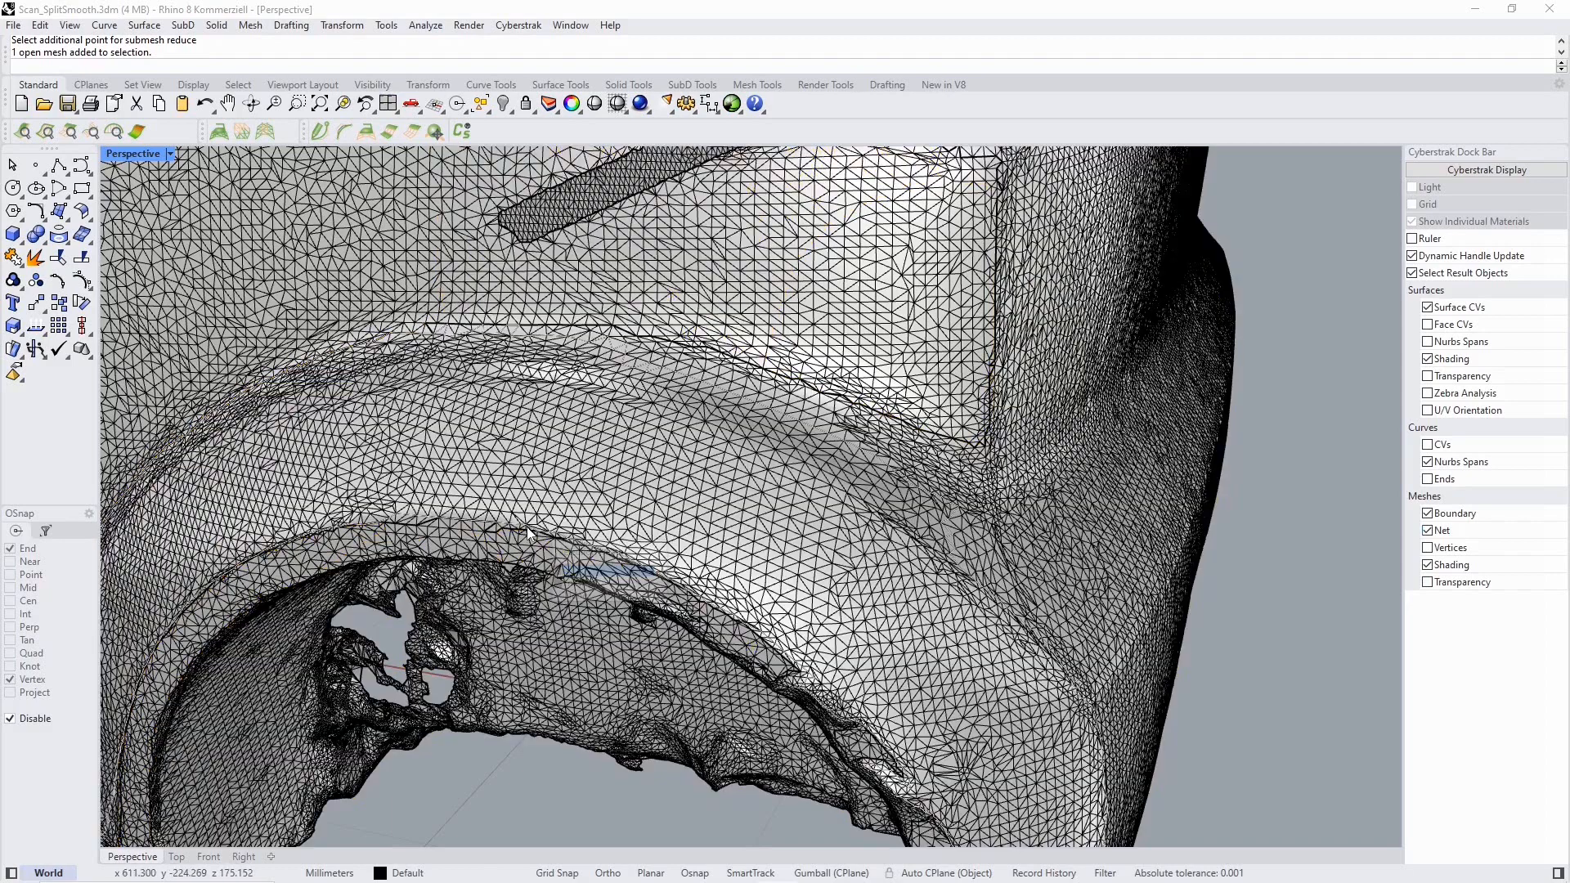
click(587, 572)
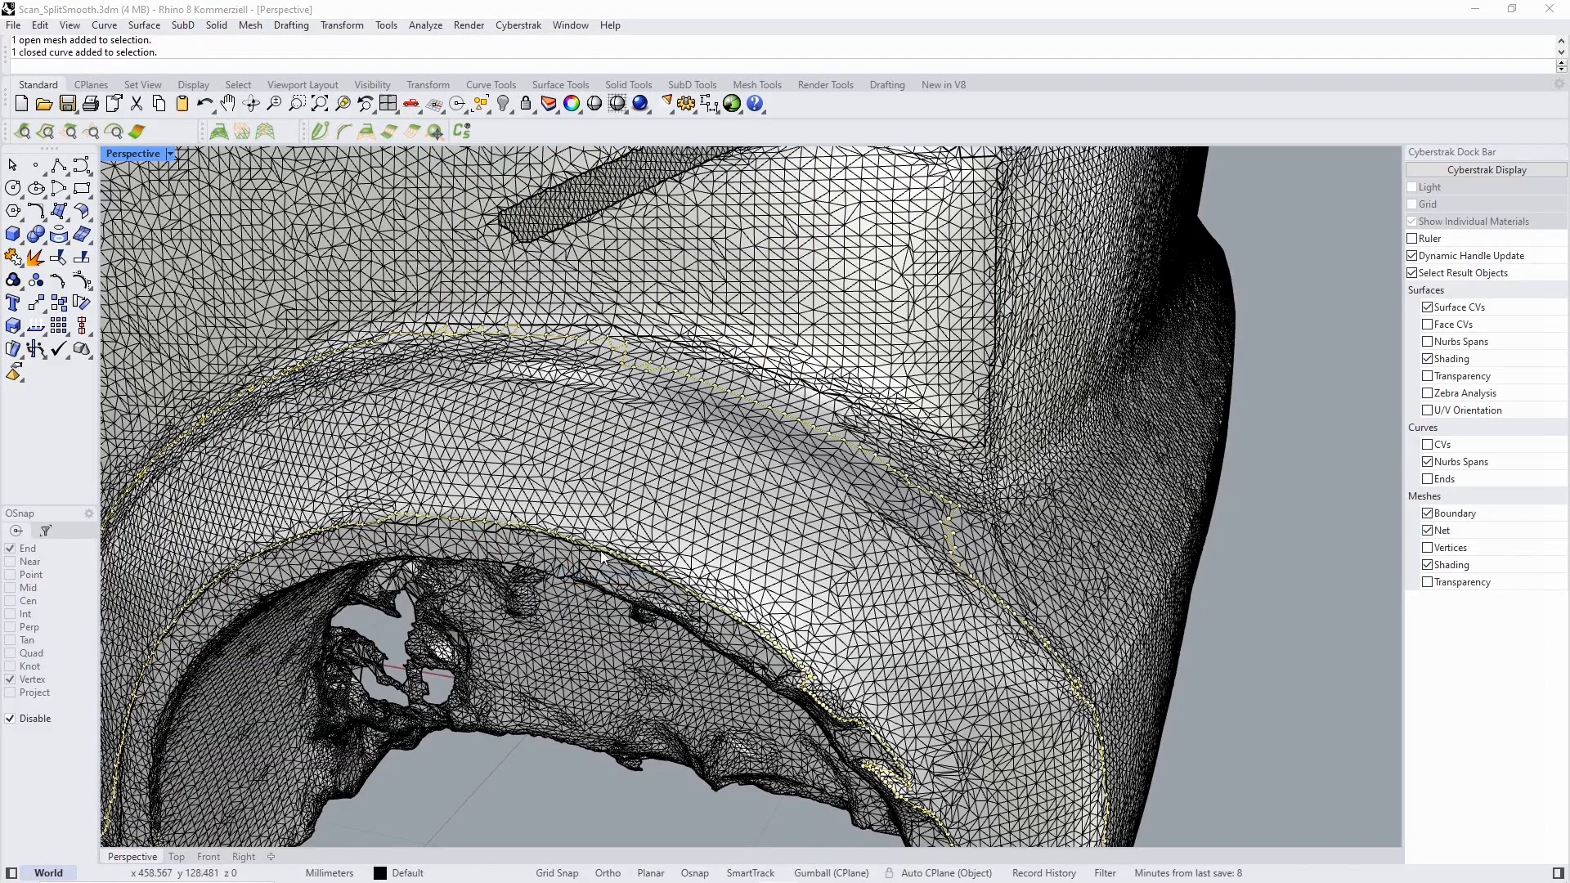
scroll(601, 557, down, 5)
scroll(606, 551, down, 1)
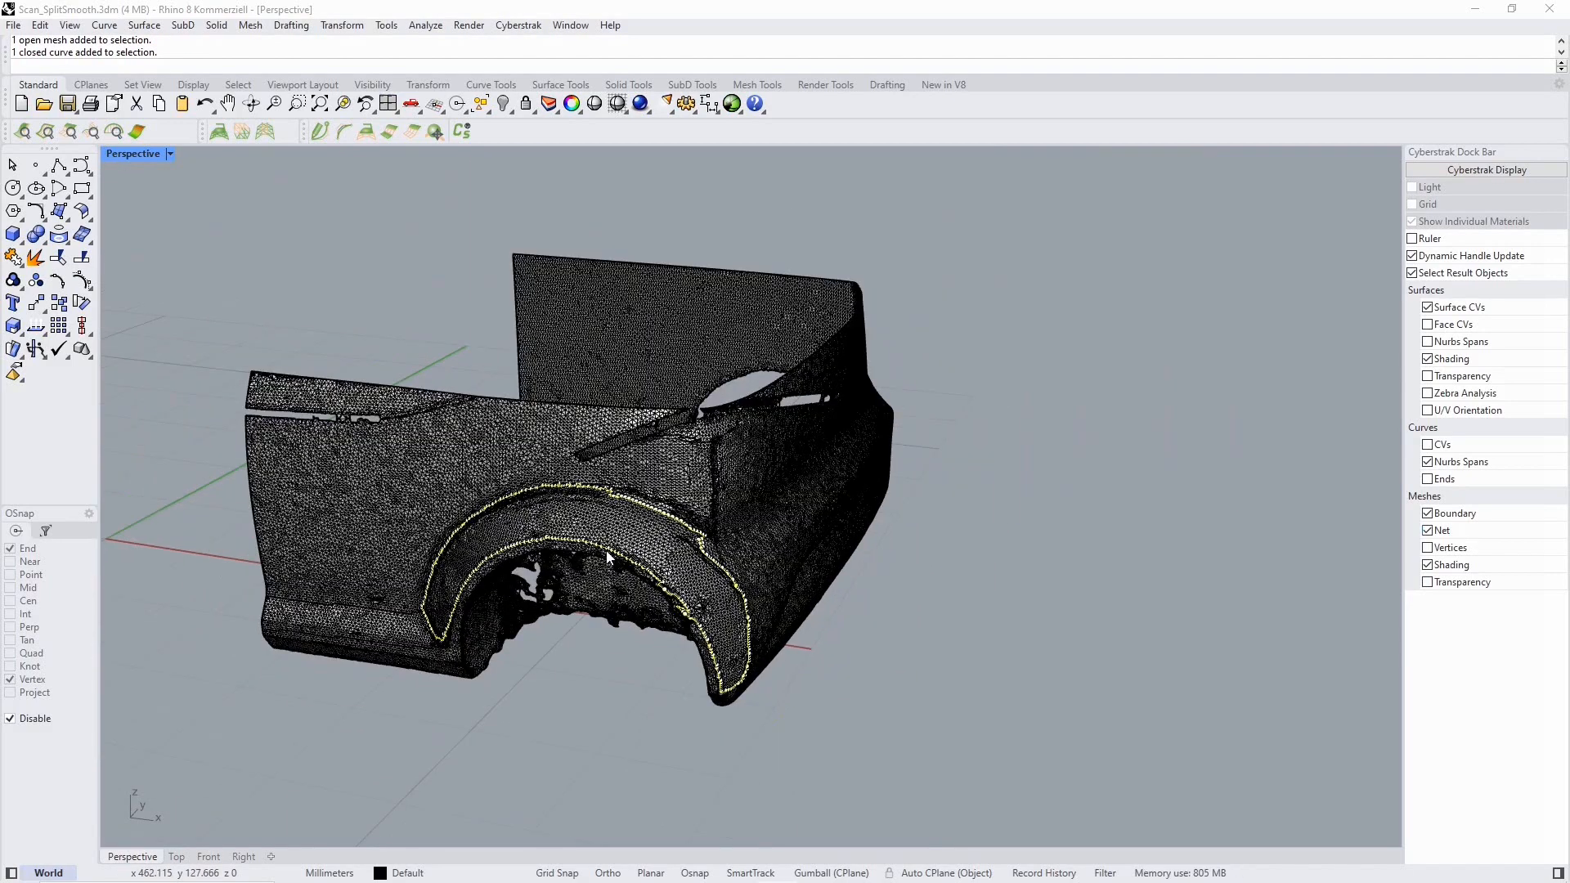
drag(610, 553, 1071, 550)
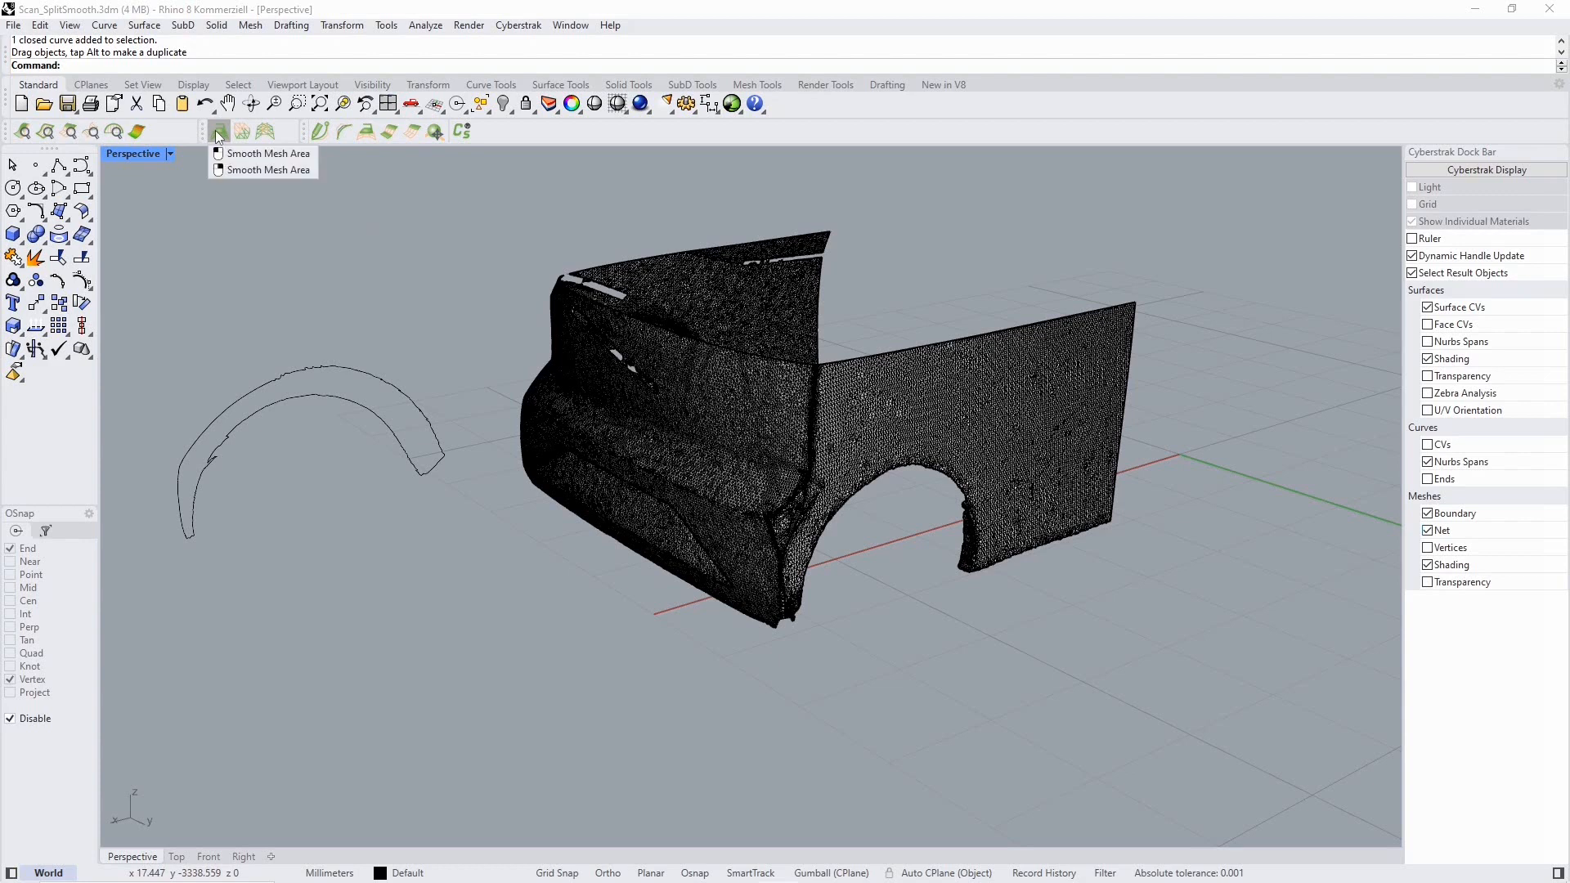
Start Smooth Mesh Area on the car body and mark the whole opposite side panel with an add normal angle of 5.
click(217, 132)
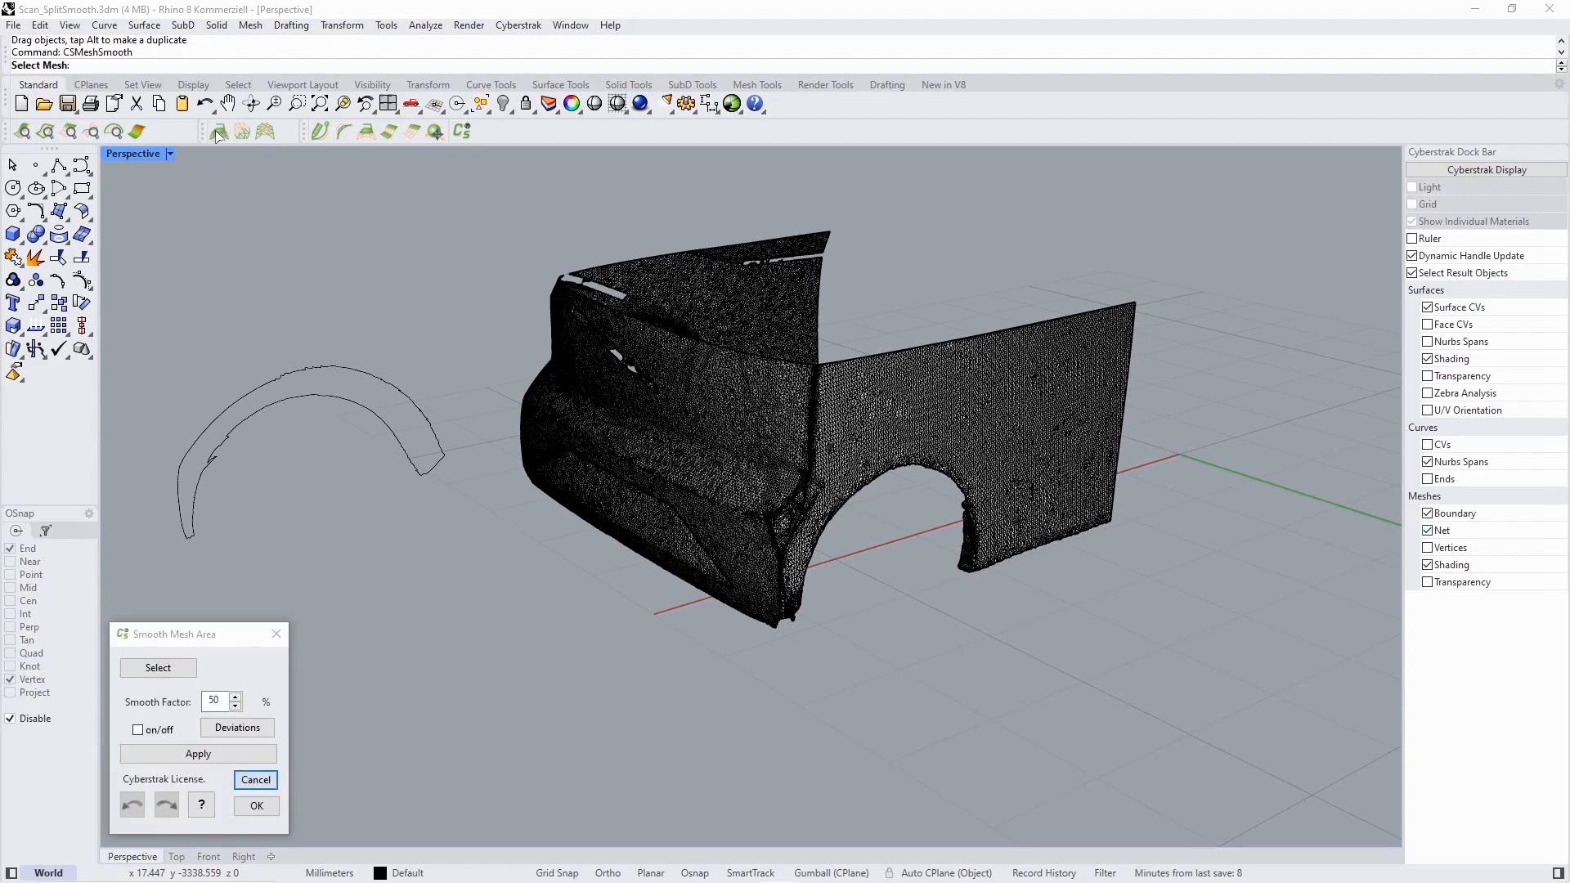
click(1037, 399)
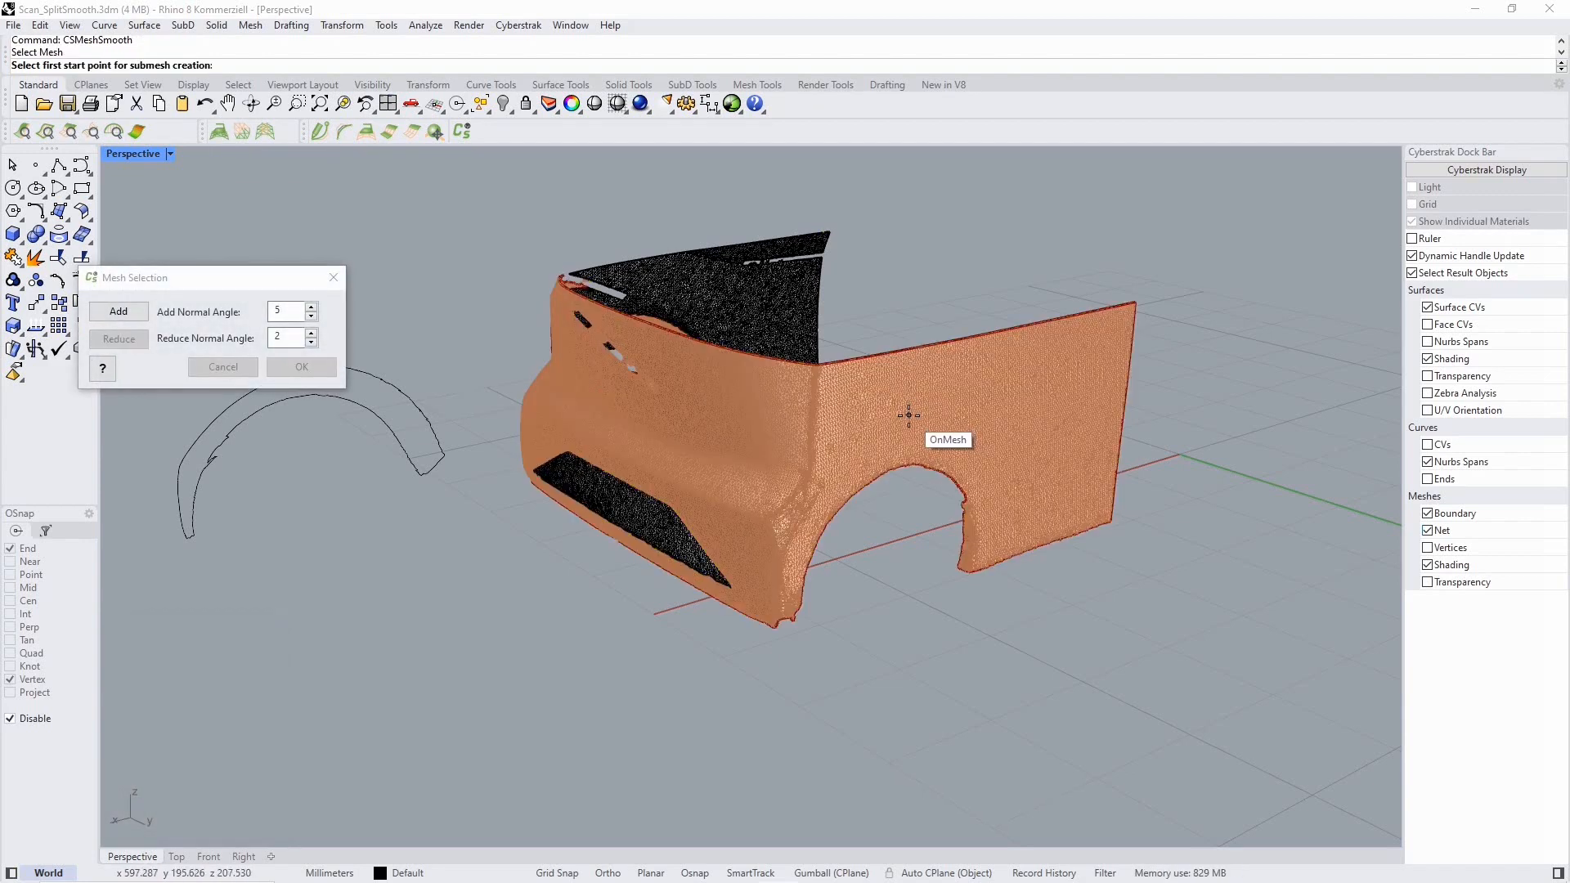
click(850, 386)
click(870, 400)
key(Return)
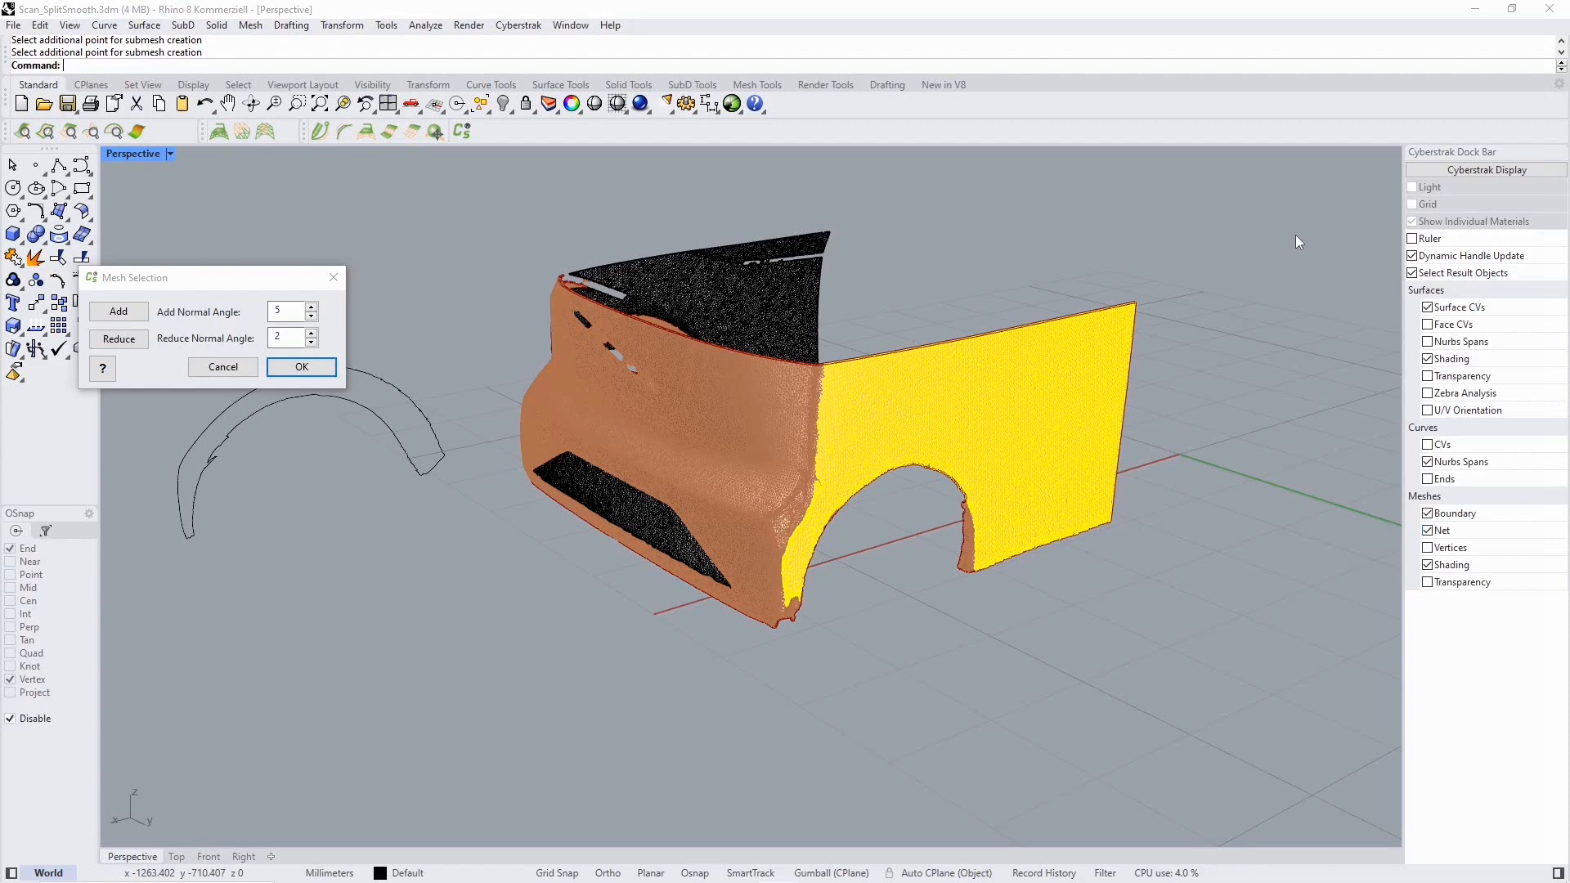
right_drag(1293, 232, 869, 325)
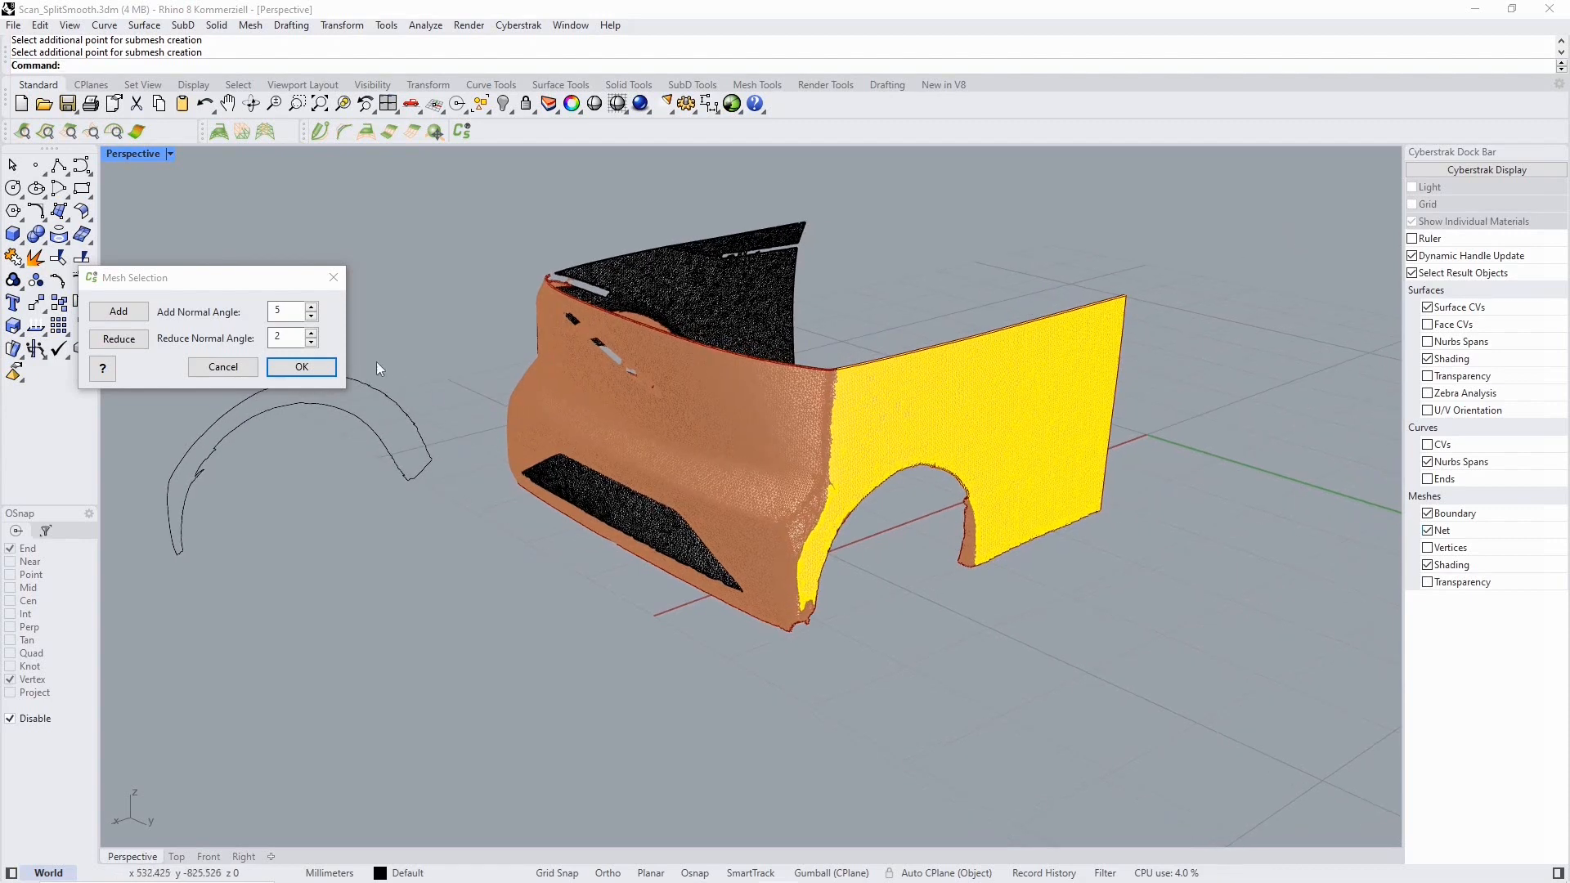
click(301, 367)
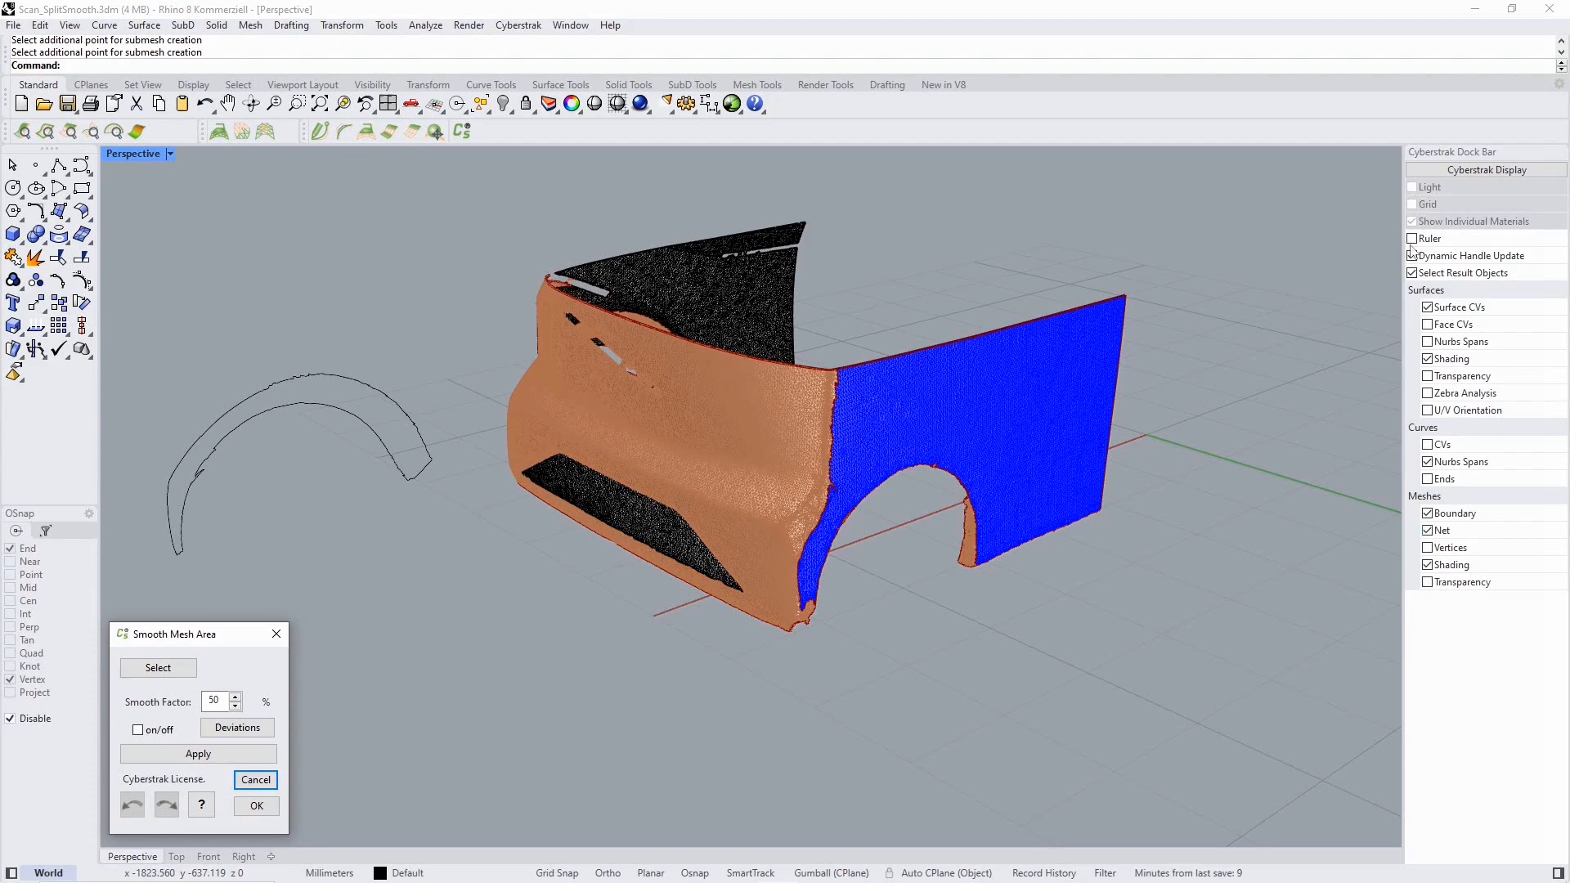
Turn on zebra analysis and hide the mesh net to inspect the reflections on the marked side panel.
click(1428, 394)
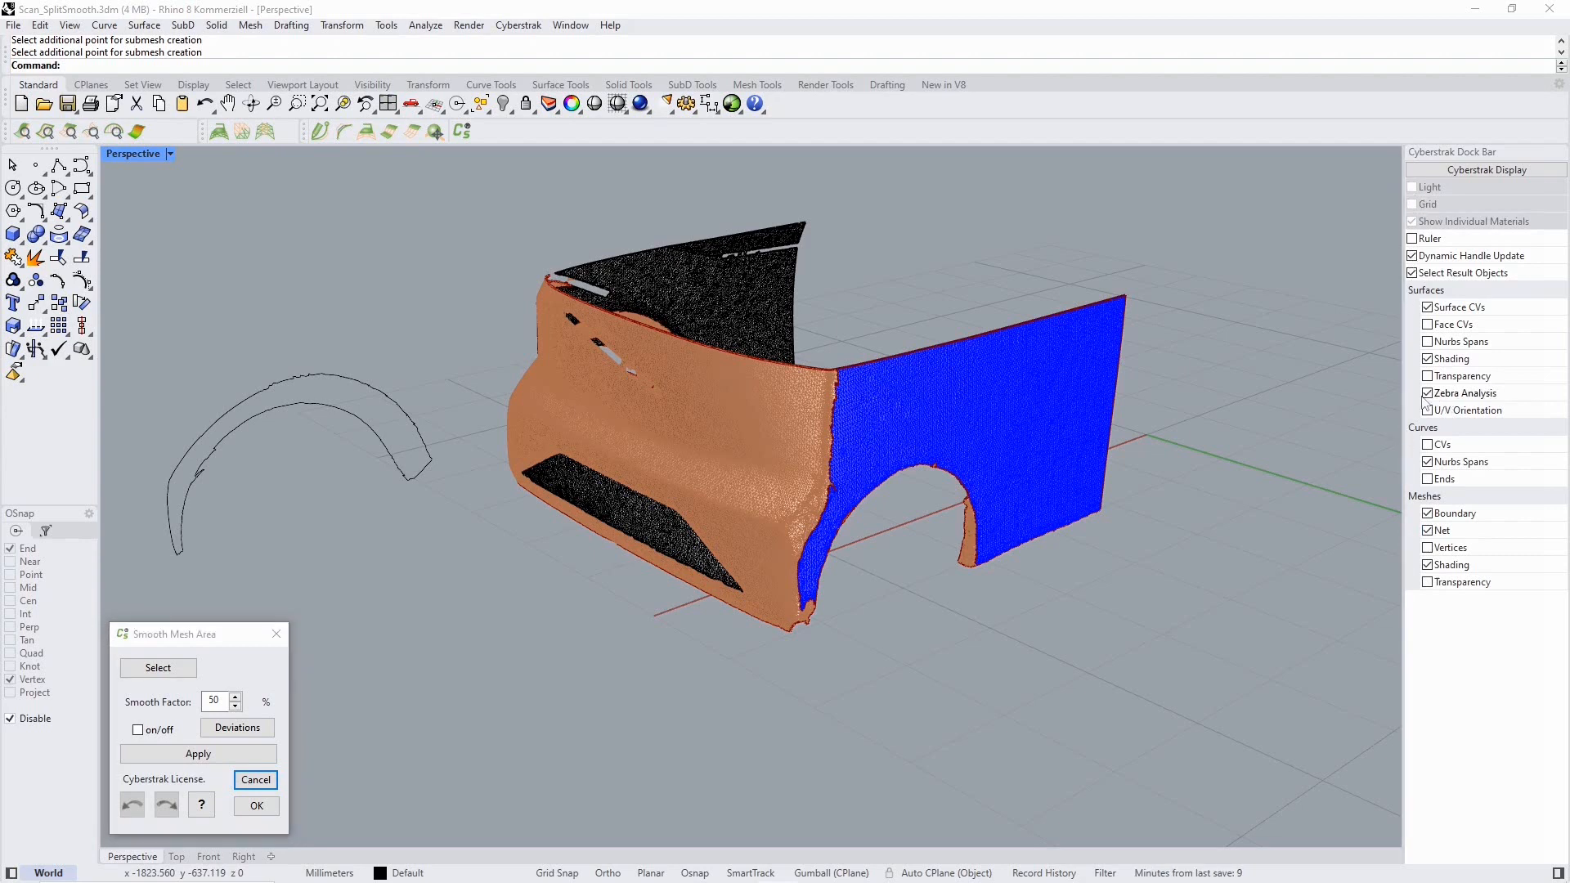
scroll(1098, 453, up, 5)
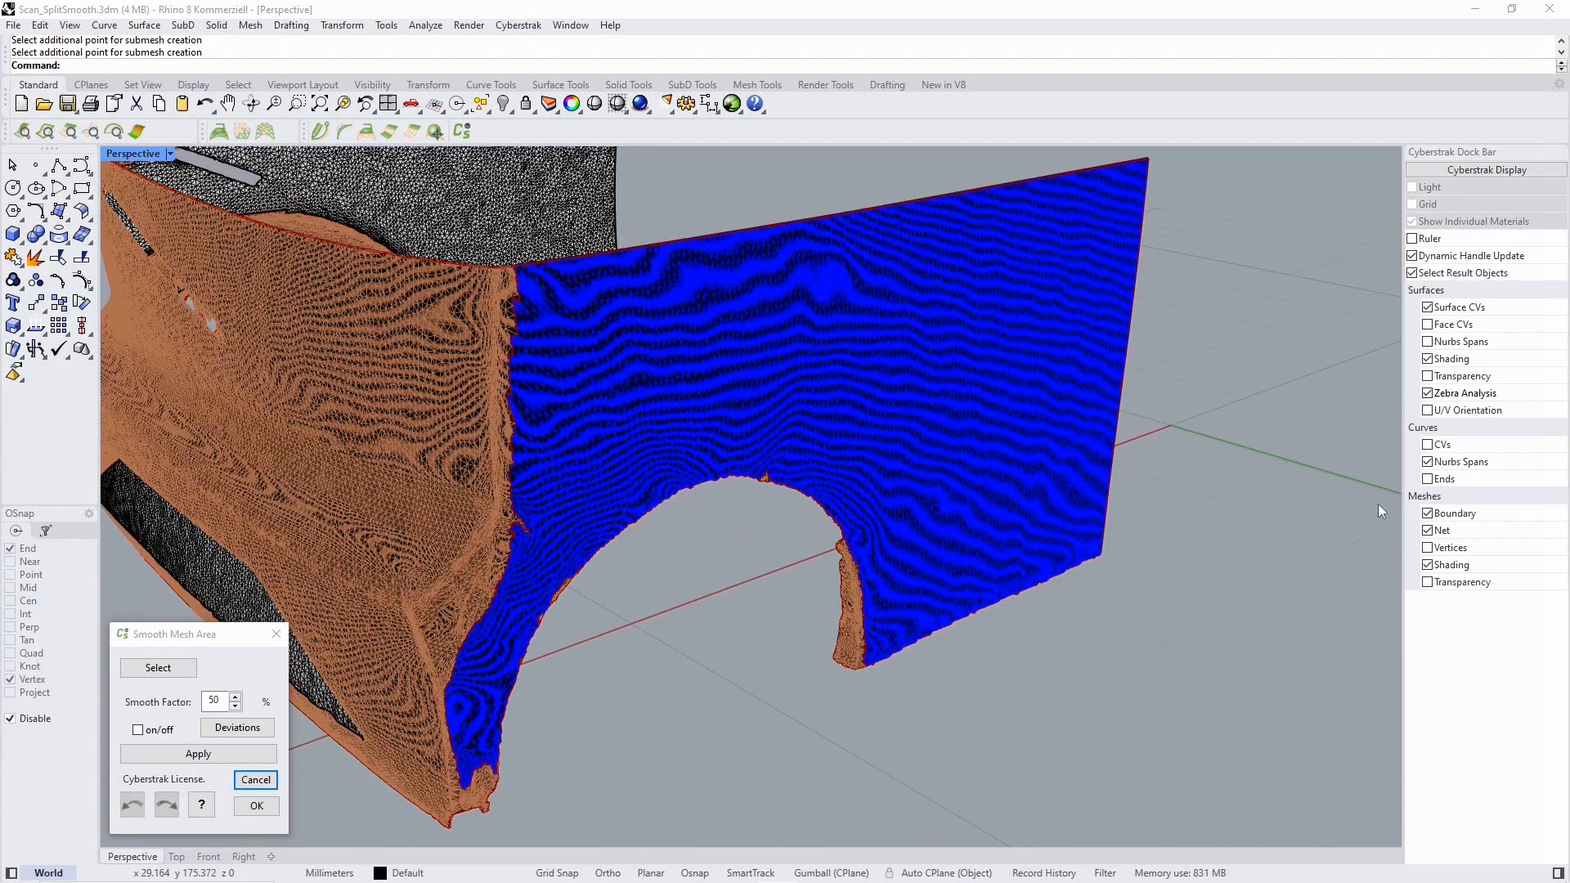
click(1431, 534)
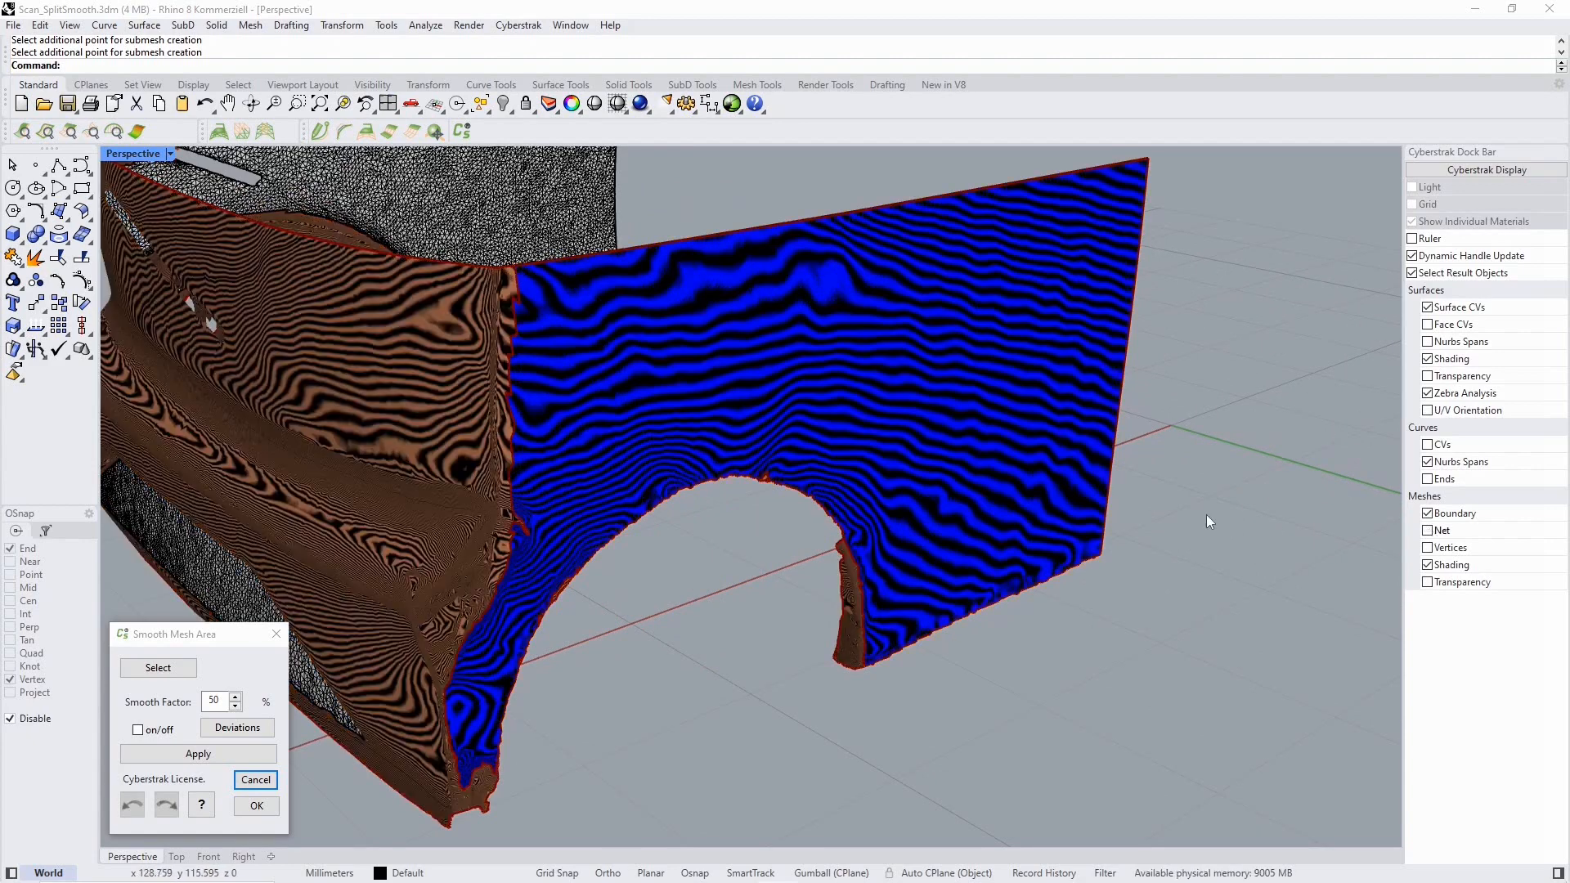
mouse_move(1204, 514)
right_down()
mouse_move(1219, 507)
mouse_move(1204, 500)
right_up()
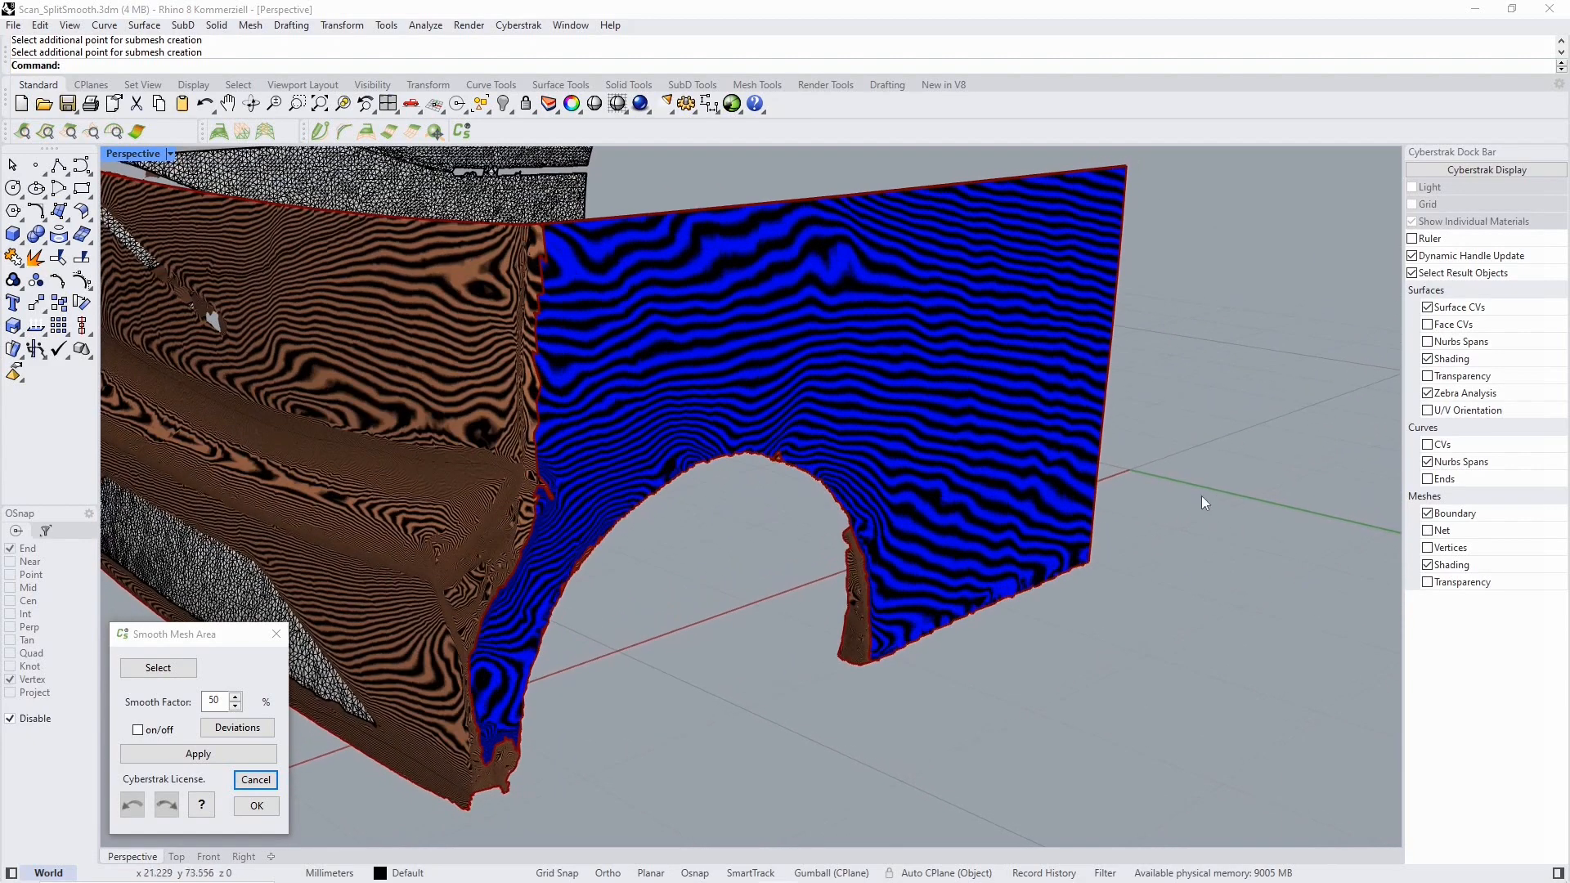
right_drag(1167, 437, 1236, 471)
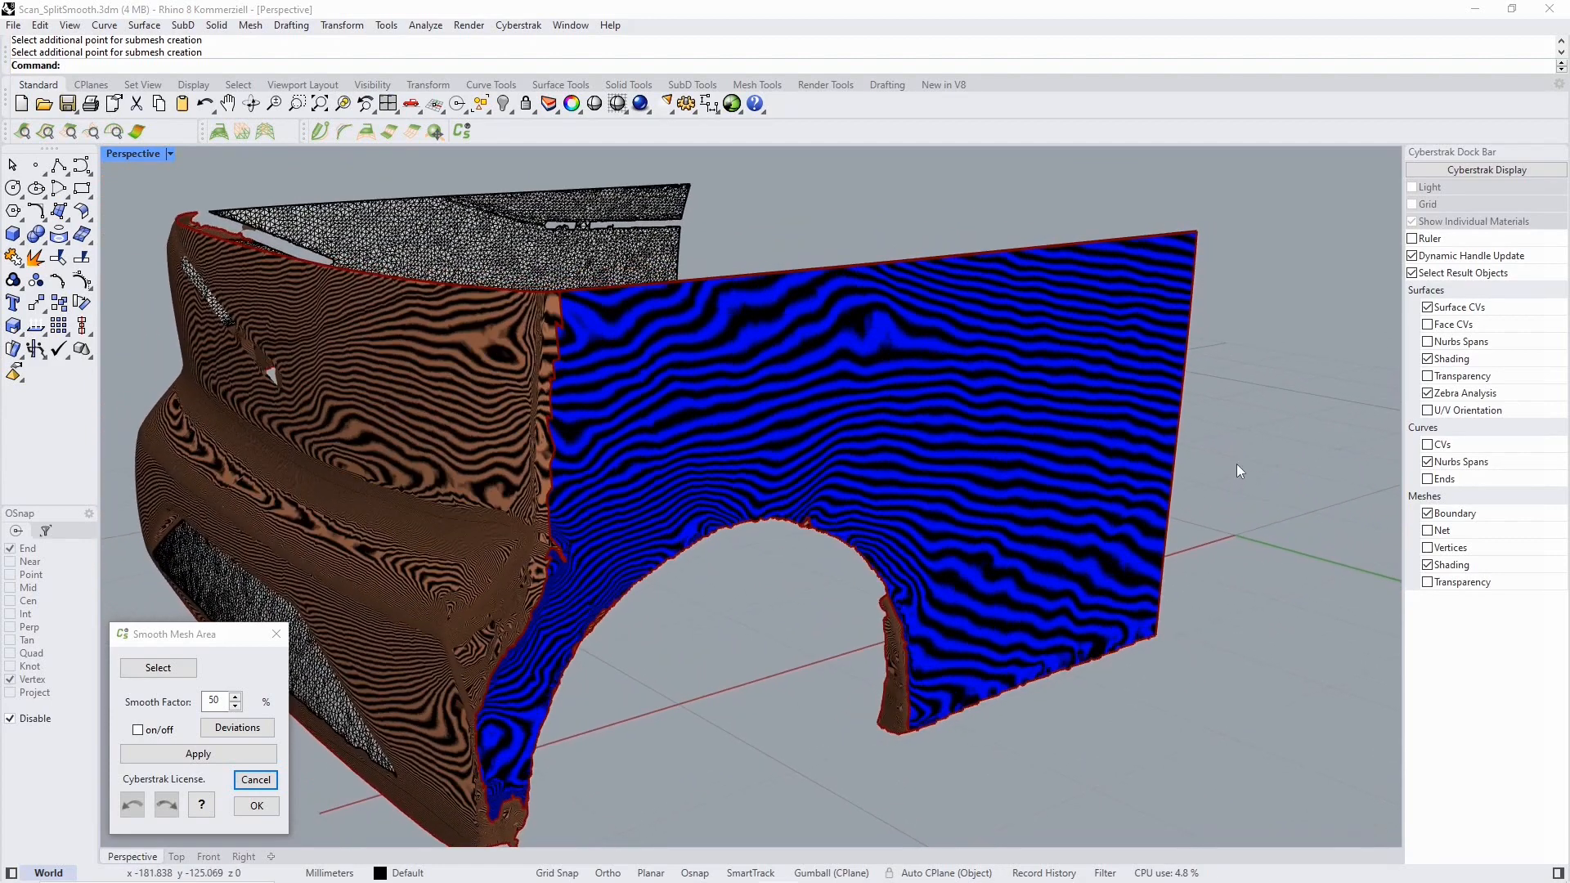
Smooth the marked side panel with a smooth factor of 50 % and check its deviations, hiding the deviation display again.
click(188, 756)
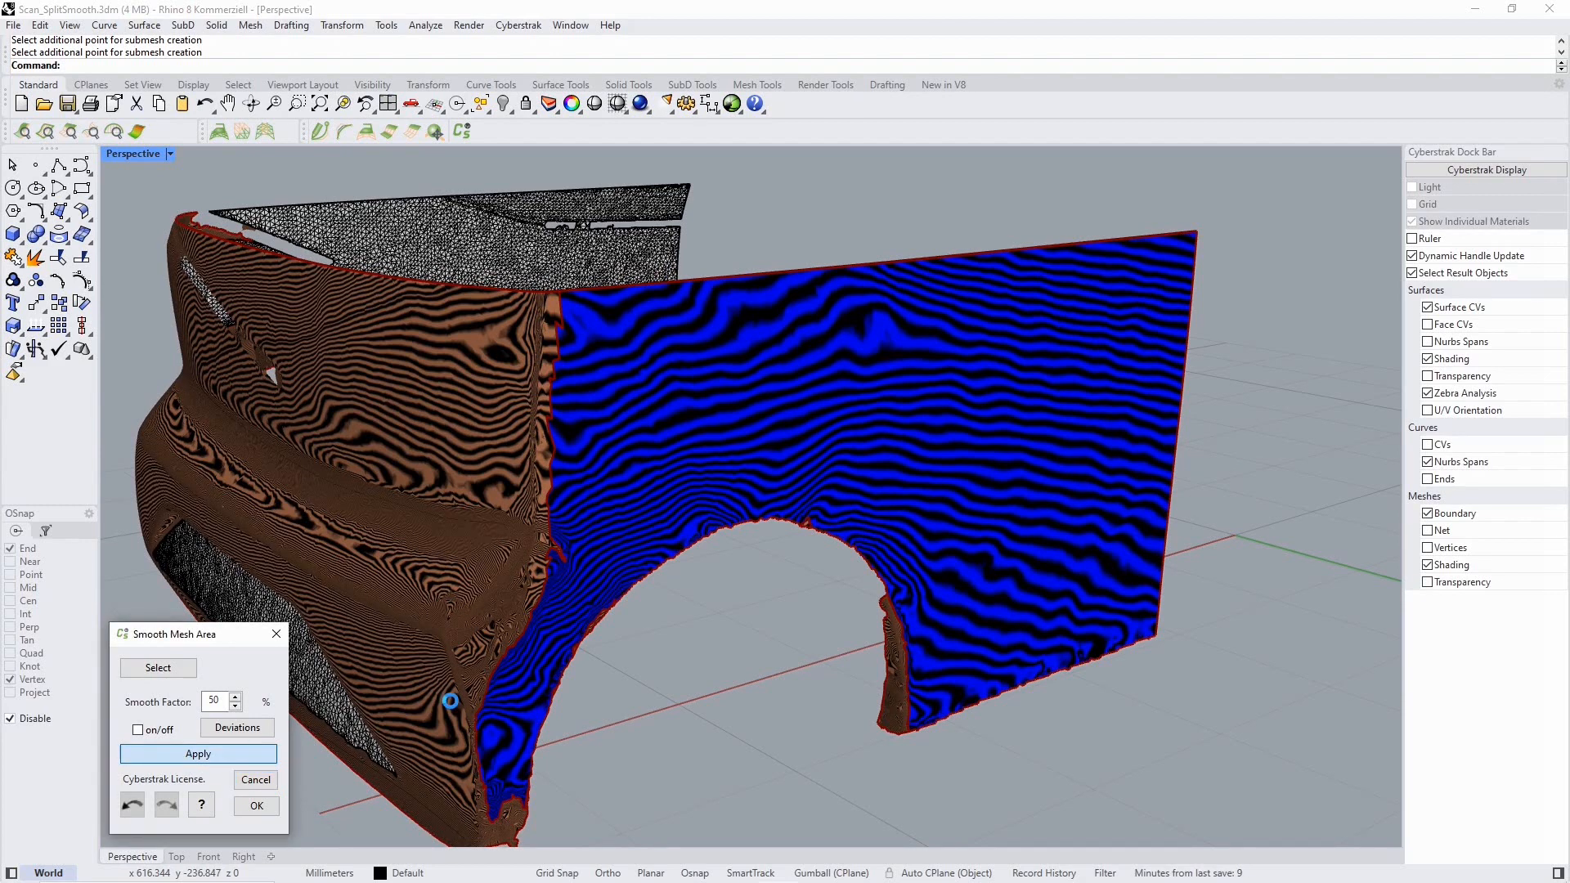
right_drag(649, 685, 666, 695)
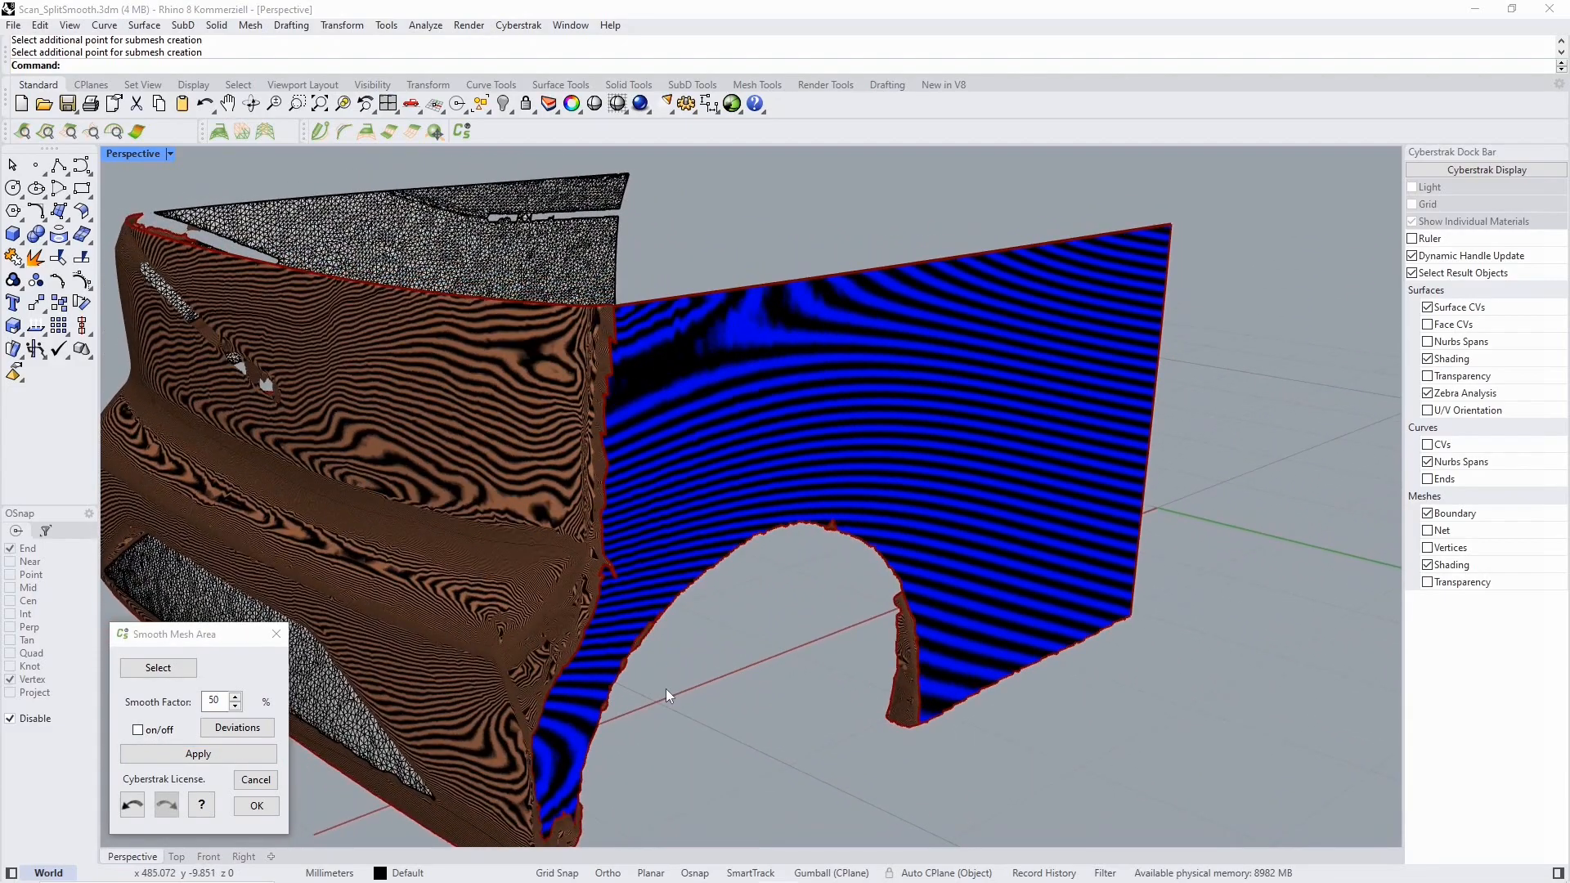
click(131, 738)
click(141, 733)
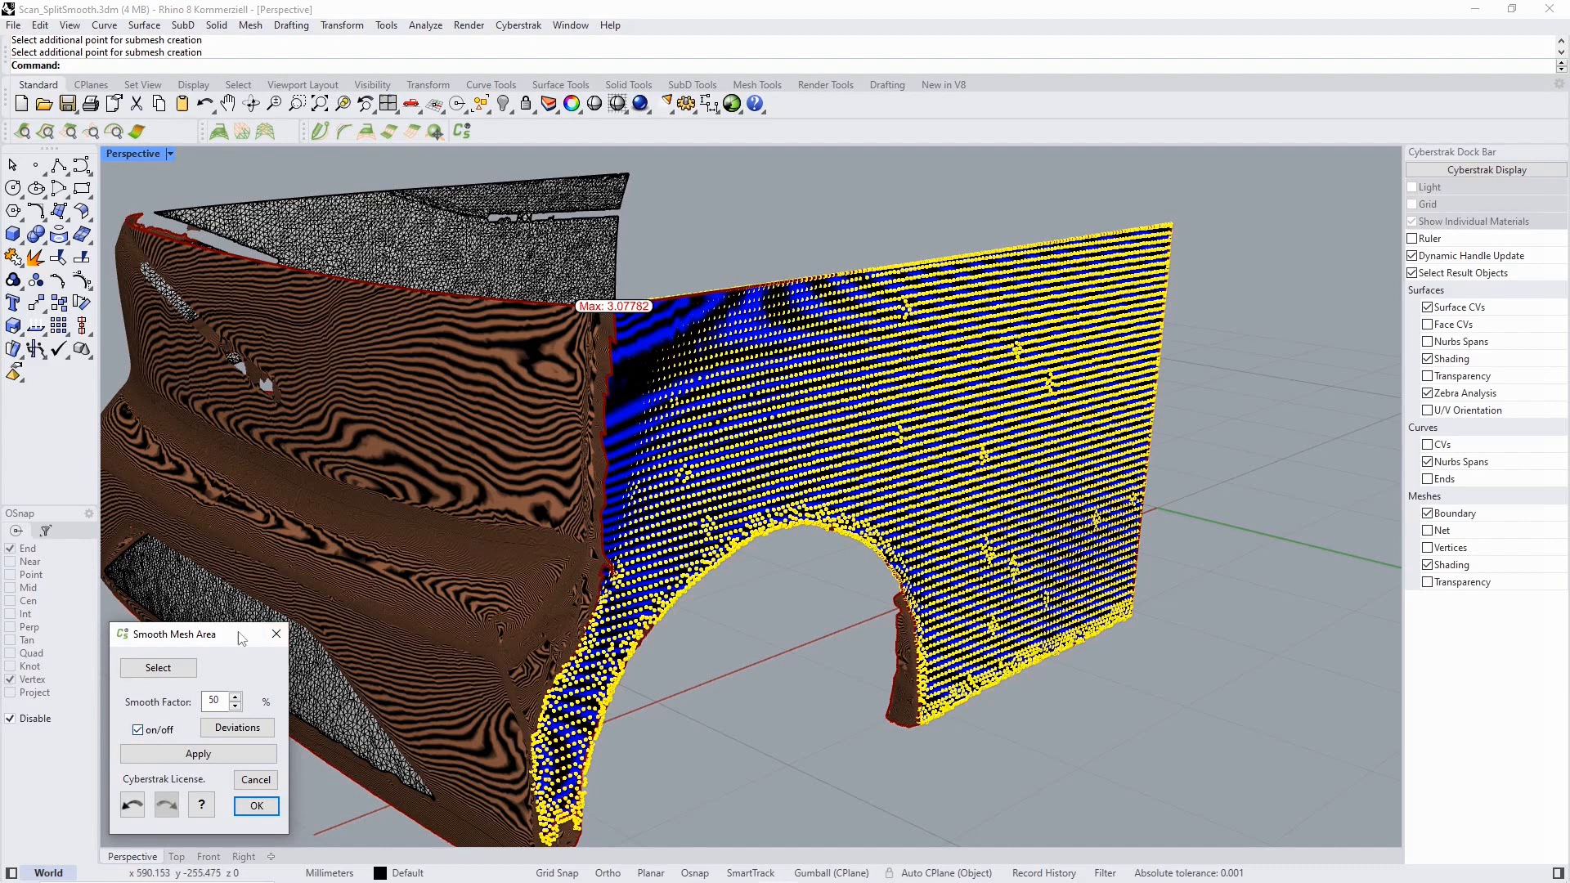
click(139, 730)
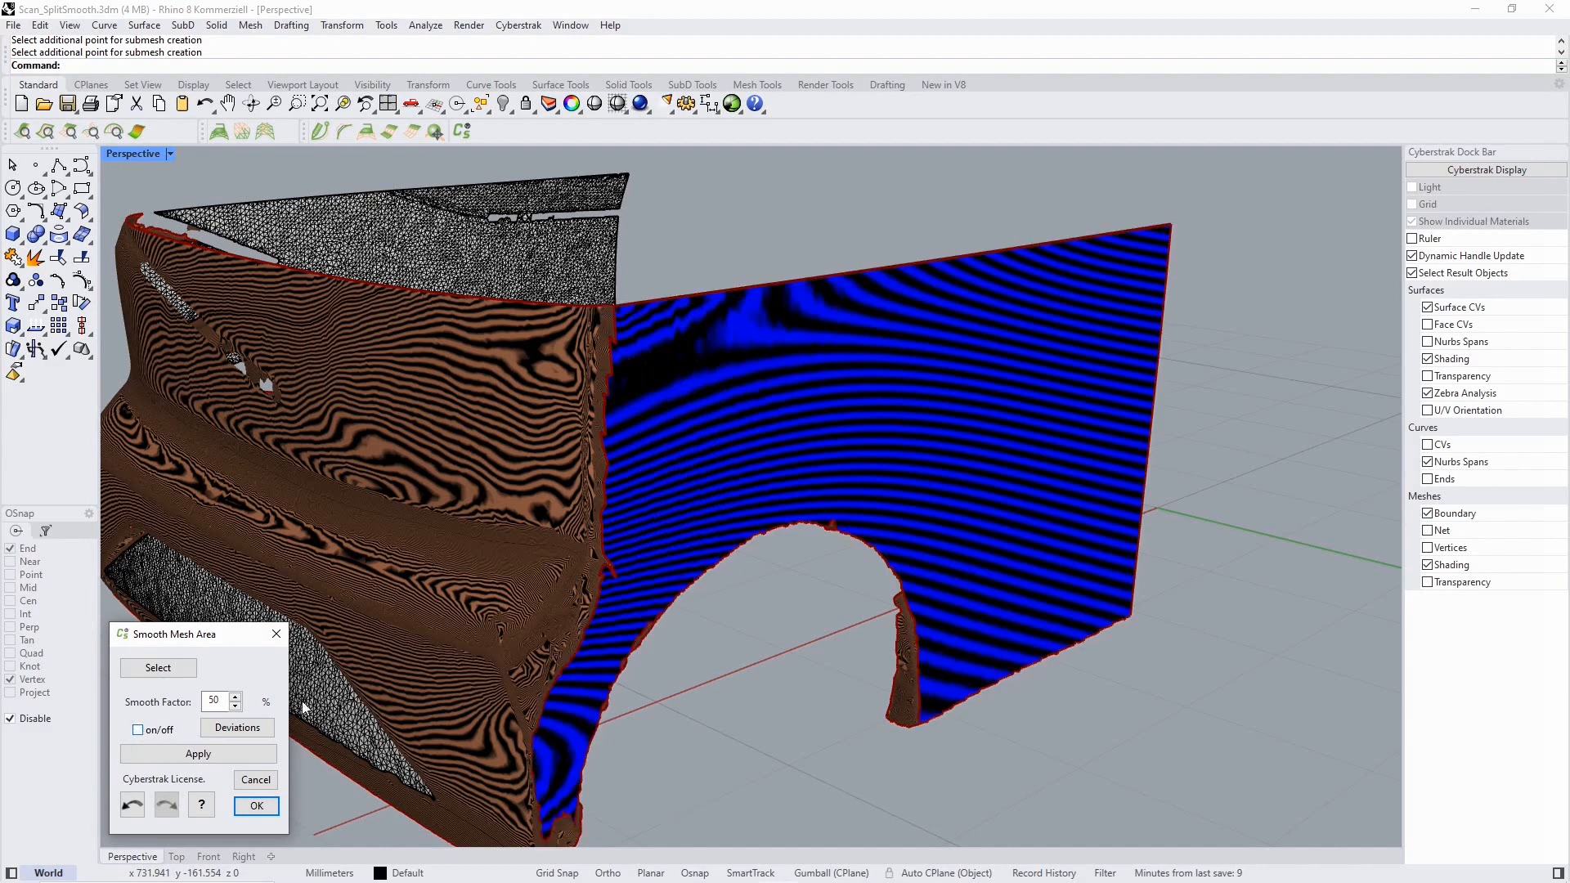
Start the Reverse Engineering Workbench in ClayModel_reduced.3dm with the whole car body as input mesh.
scroll(710, 660, down, 2)
scroll(700, 688, down, 1)
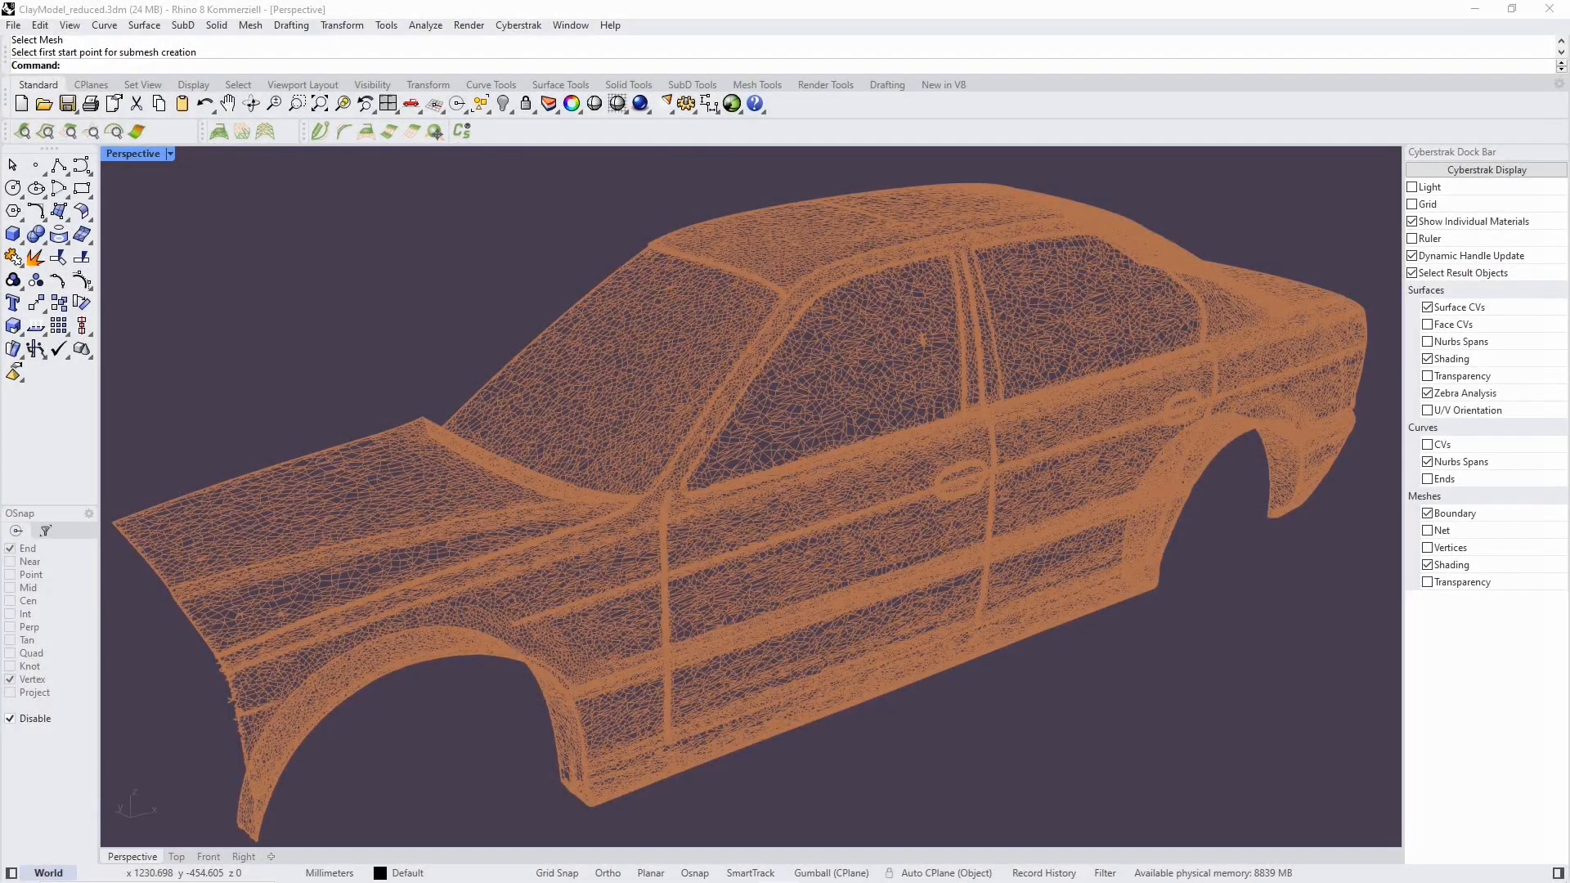
scroll(1071, 619, down, 5)
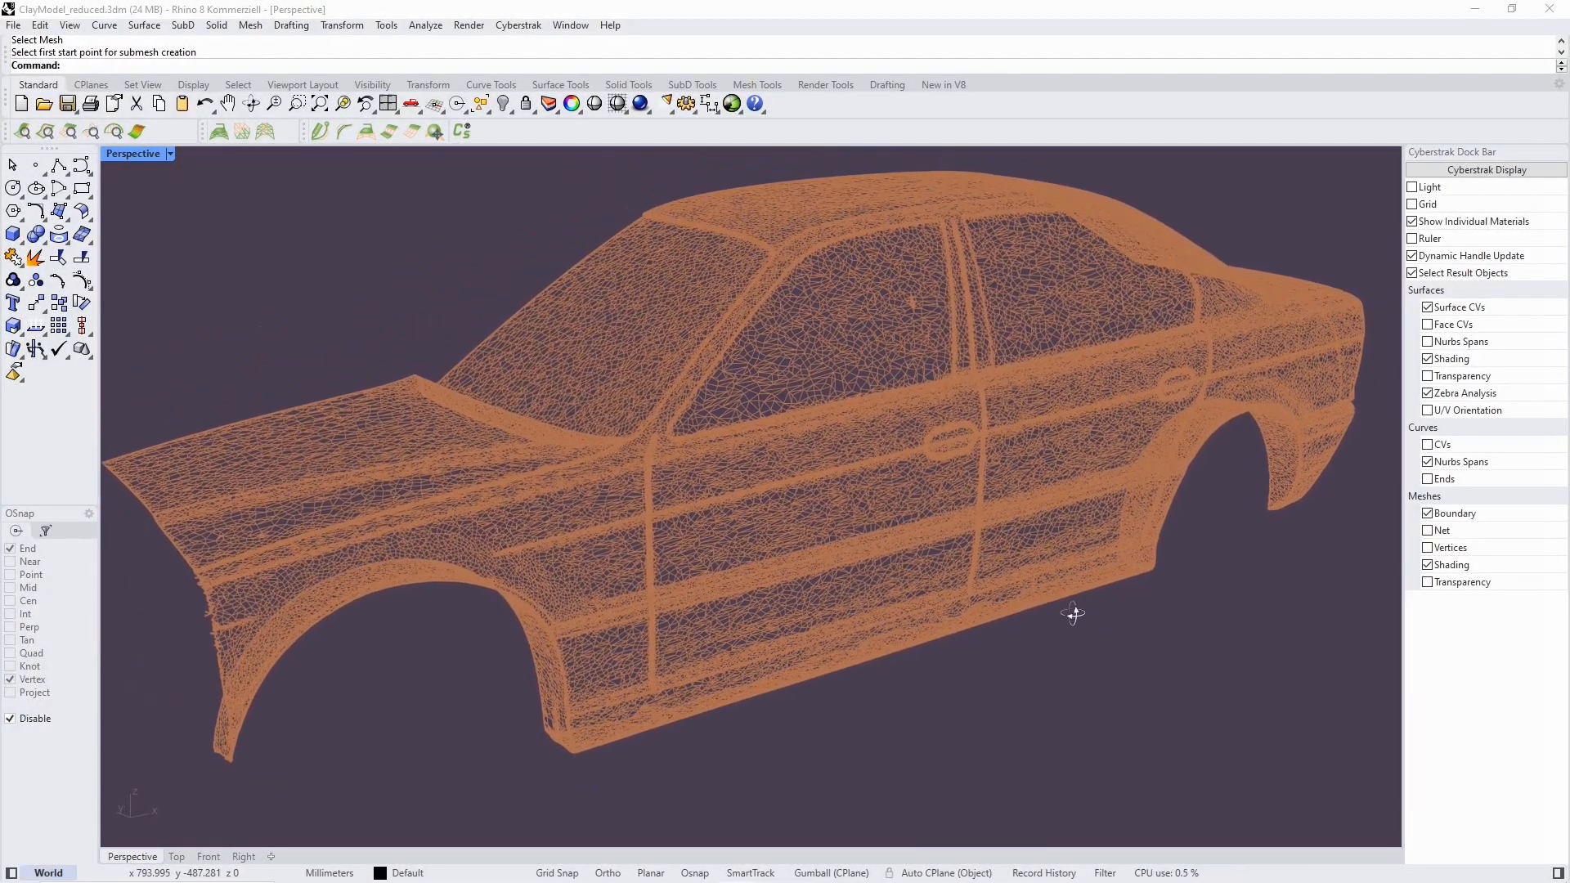
scroll(1085, 615, up, 3)
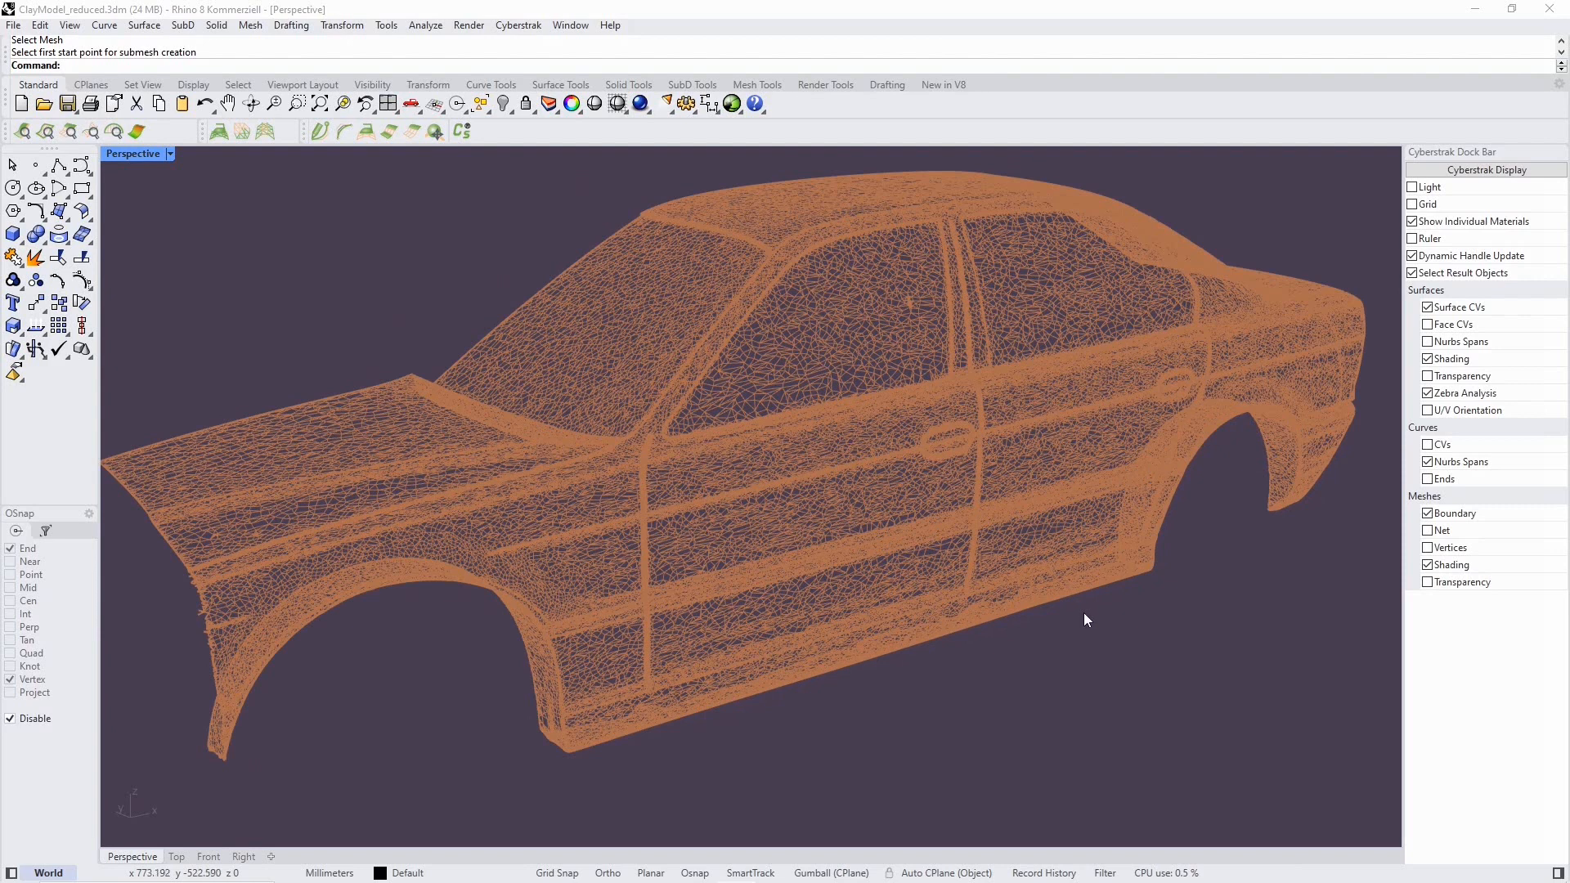
click(269, 139)
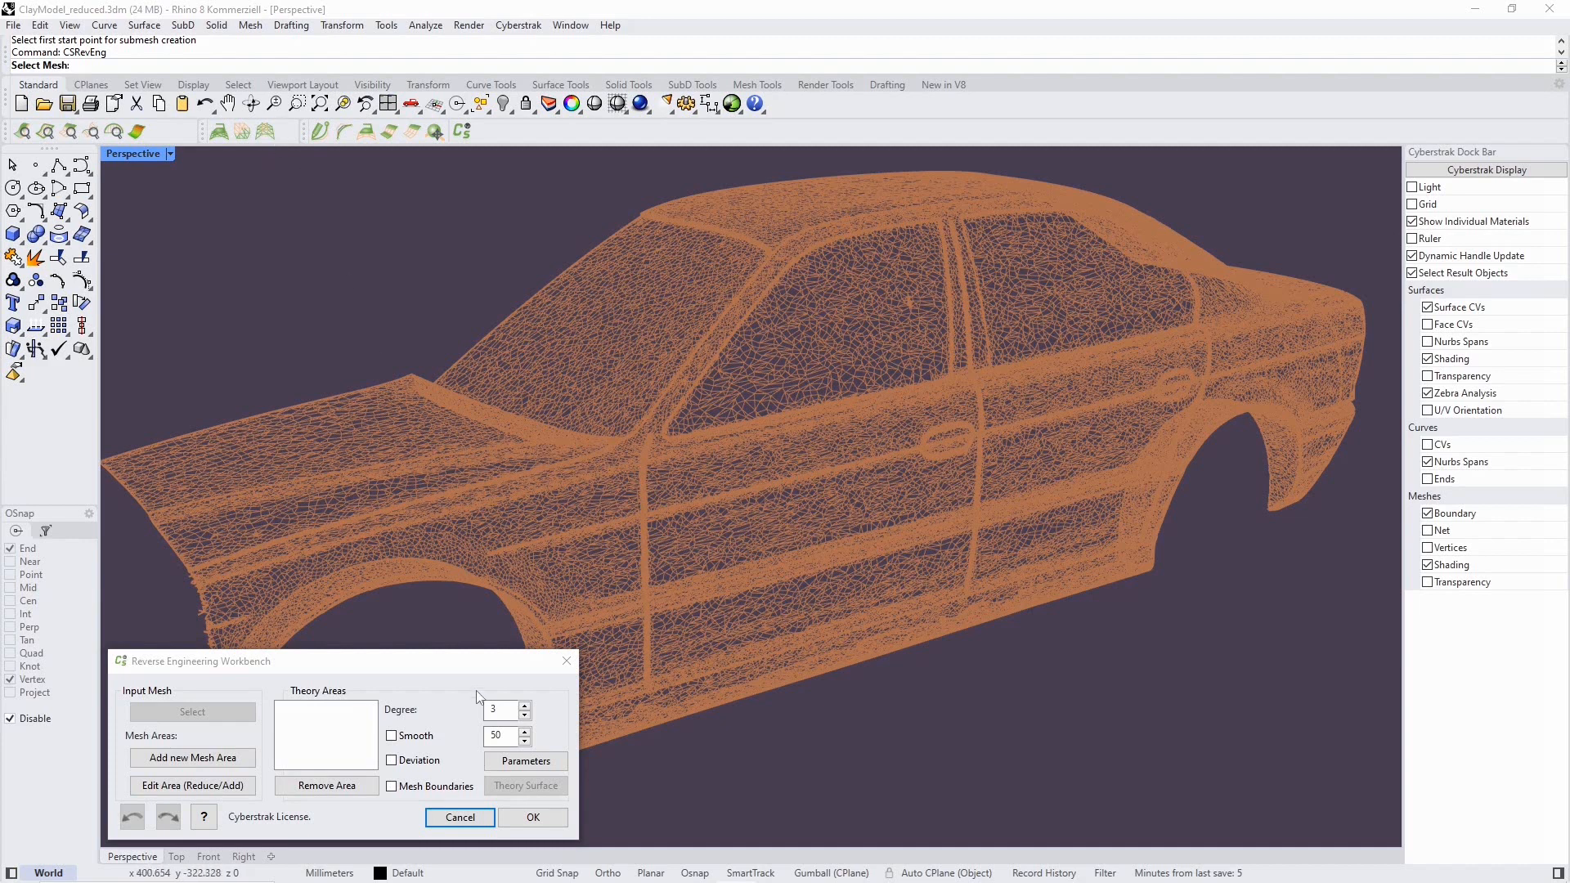
click(558, 562)
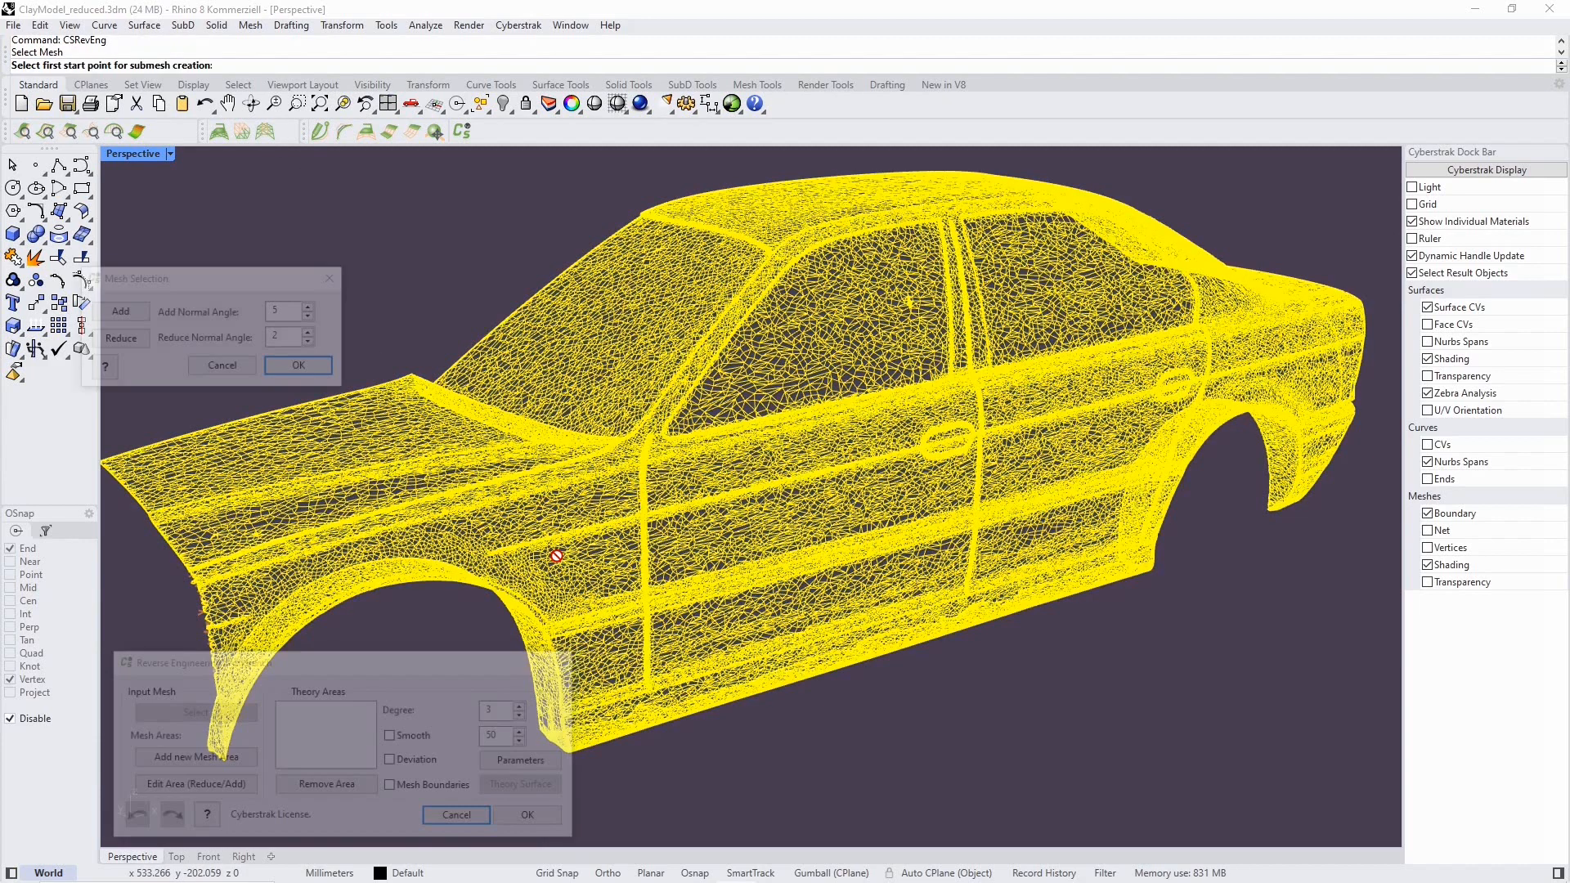
Mark the complete front door window as a mesh area, using an add normal angle of 10.
click(861, 262)
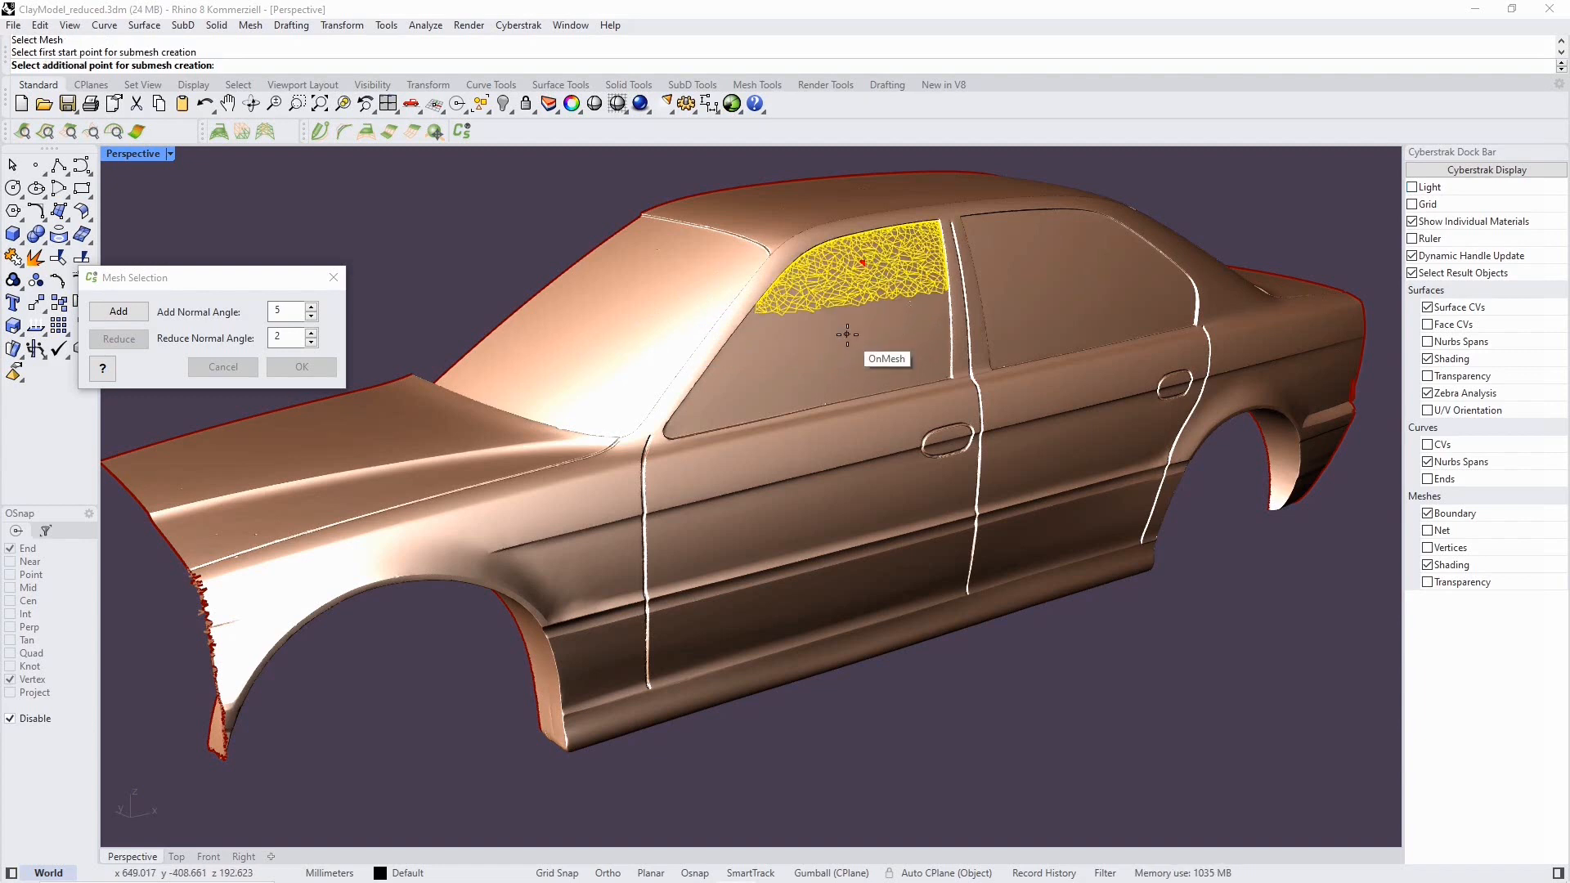
double_click(312, 309)
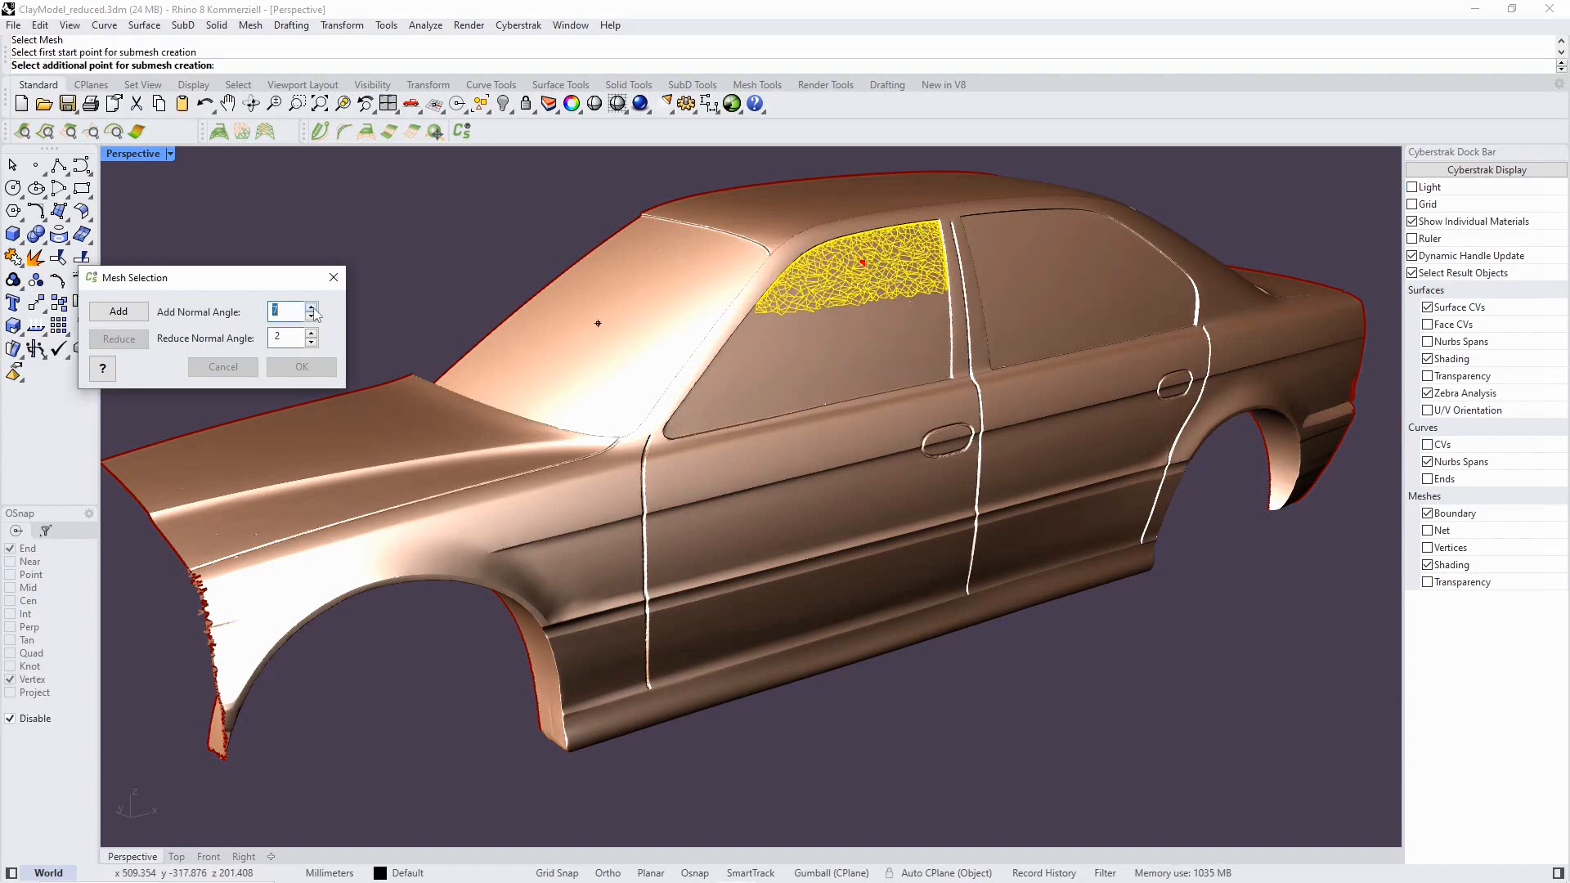
click(712, 357)
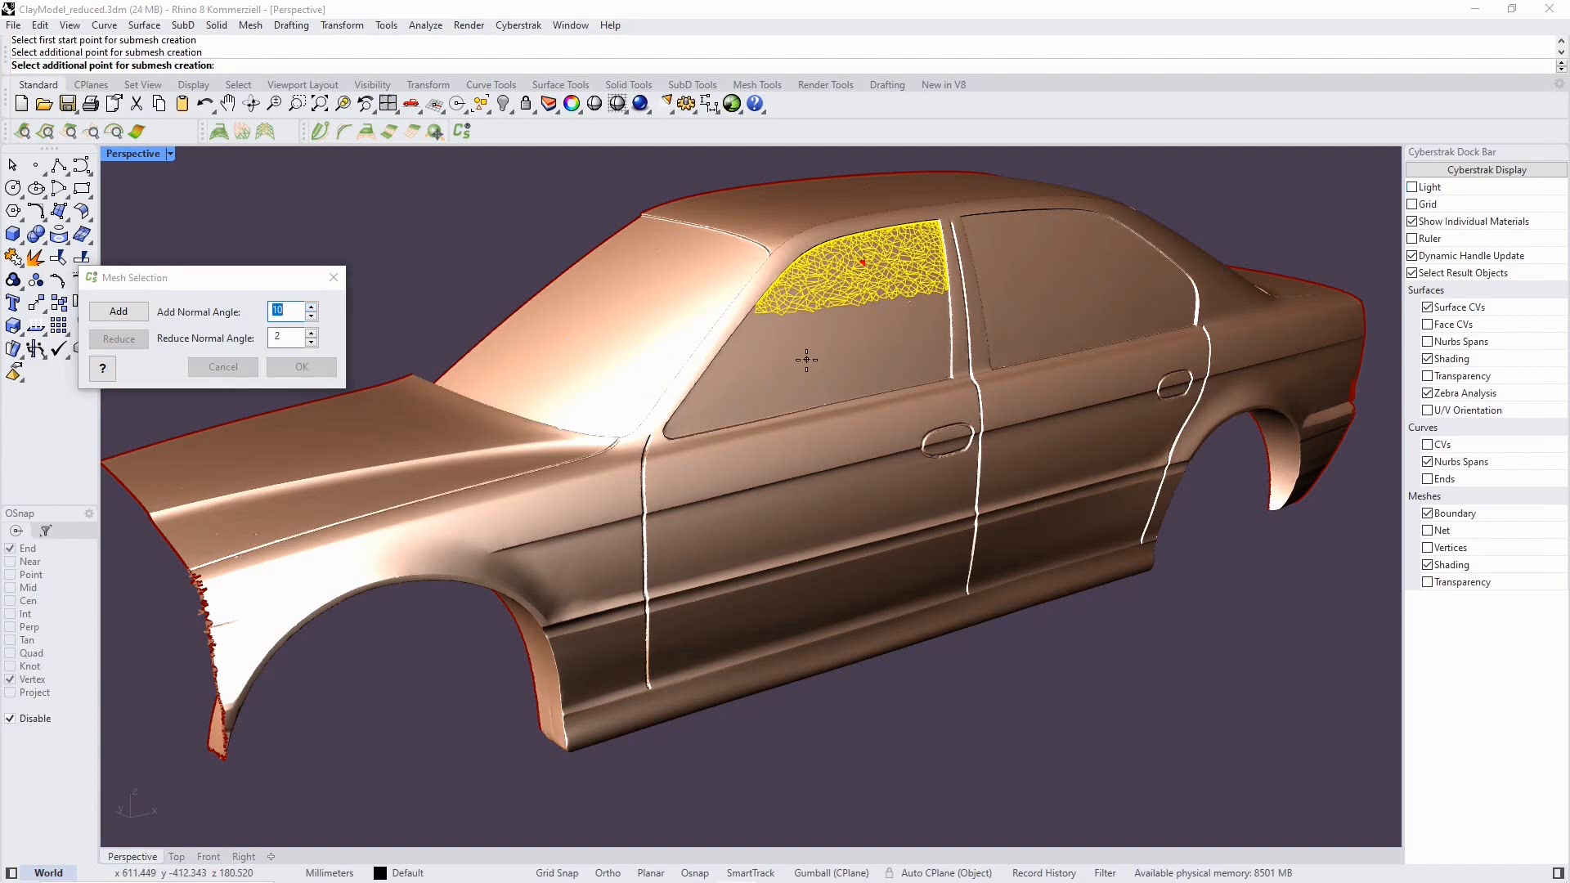
right_click(806, 357)
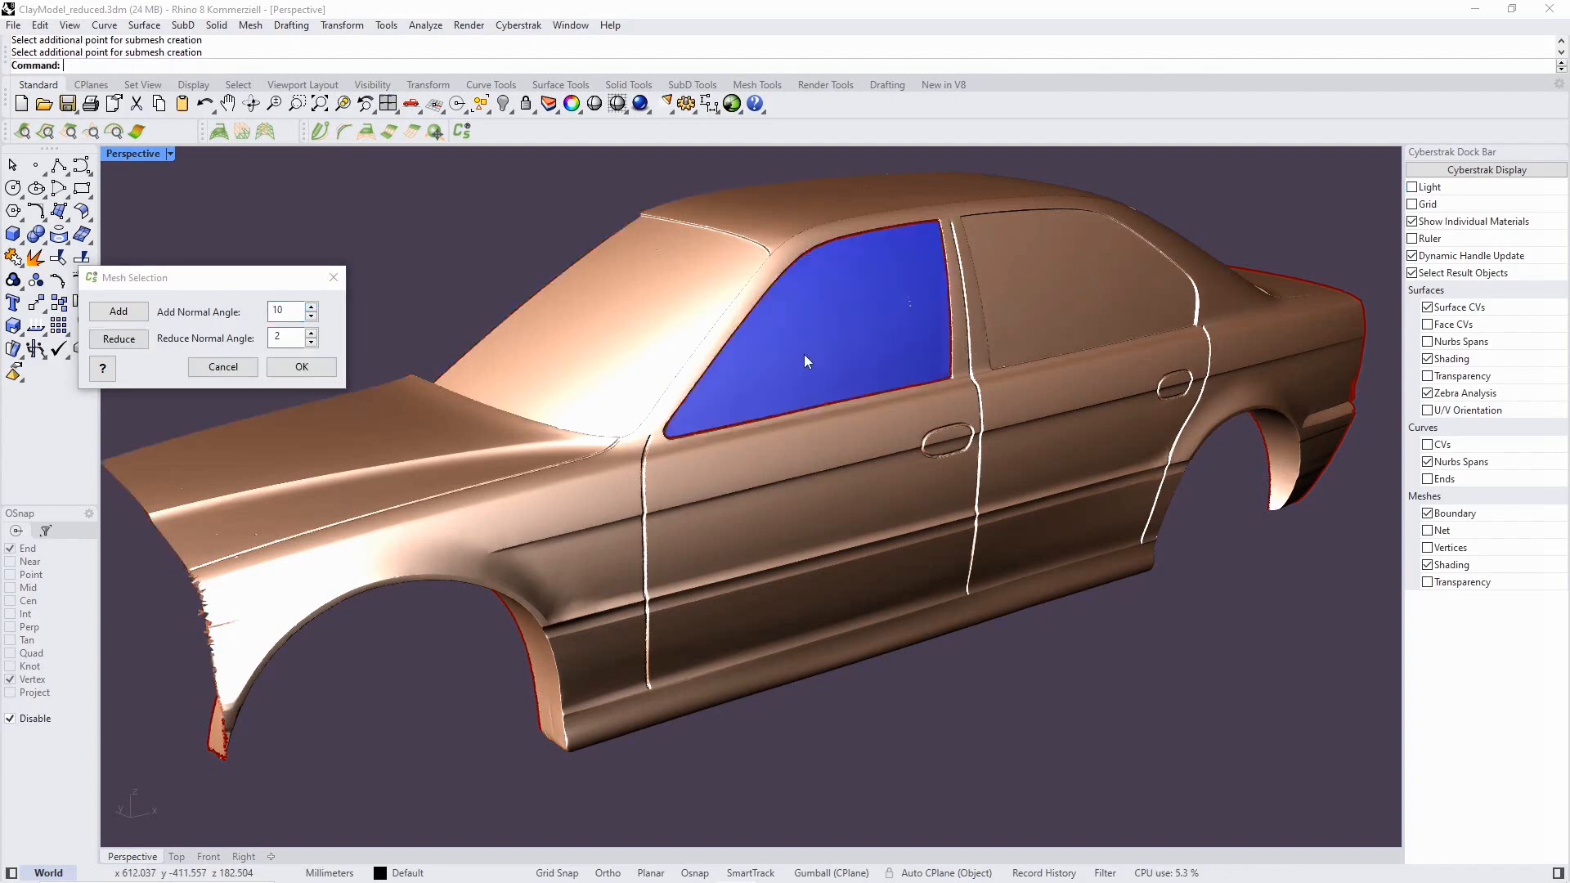
click(301, 366)
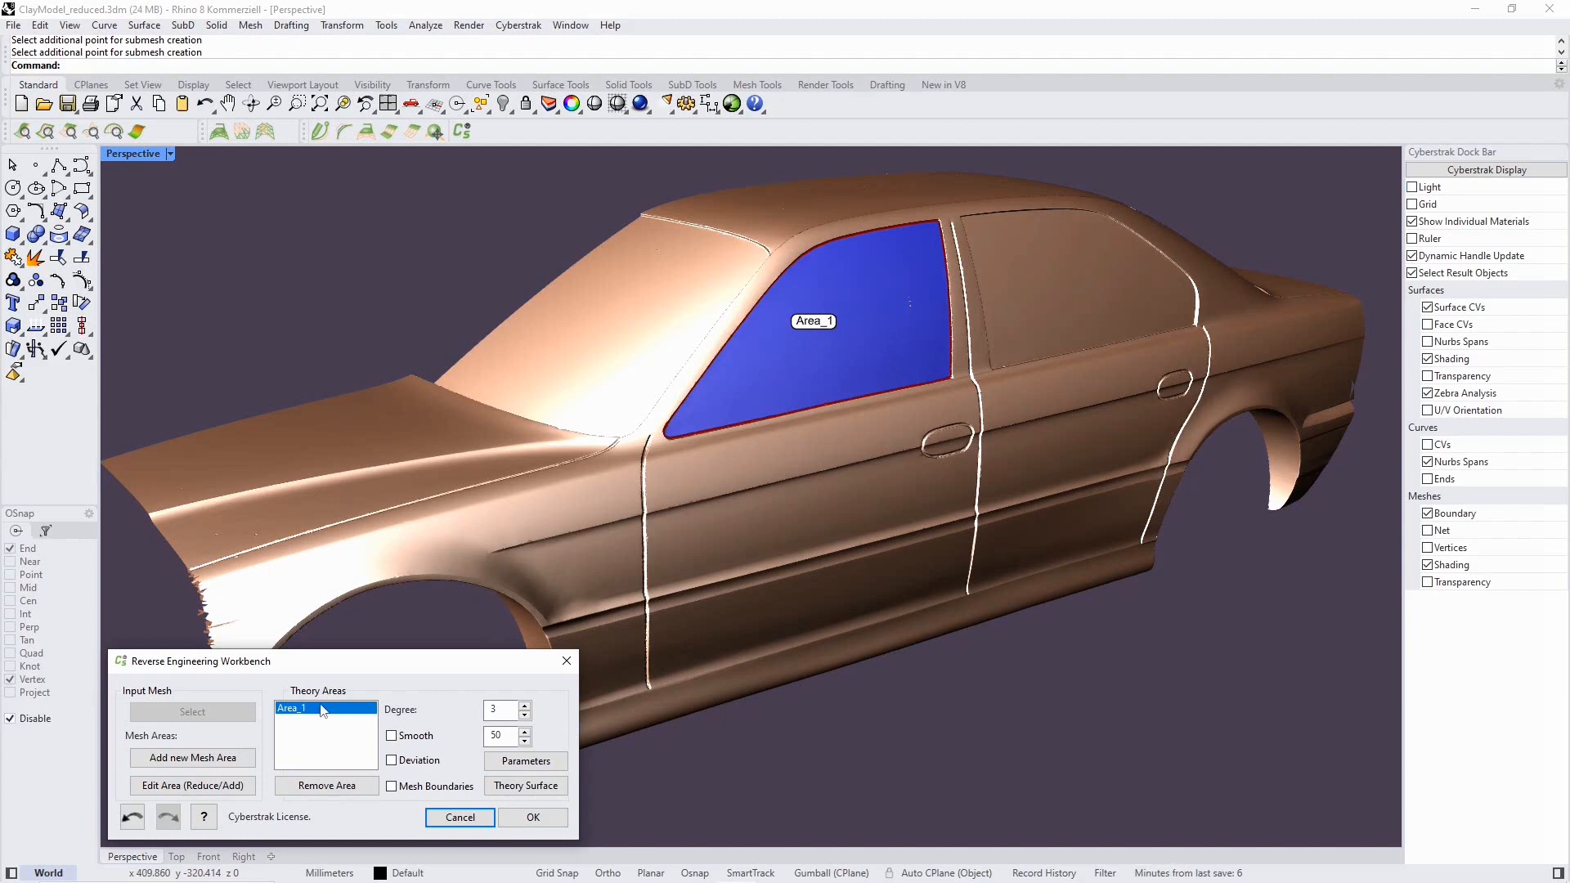
Create a degree 3 theory surface for the front window area and display its deviation with zebra analysis off.
click(527, 787)
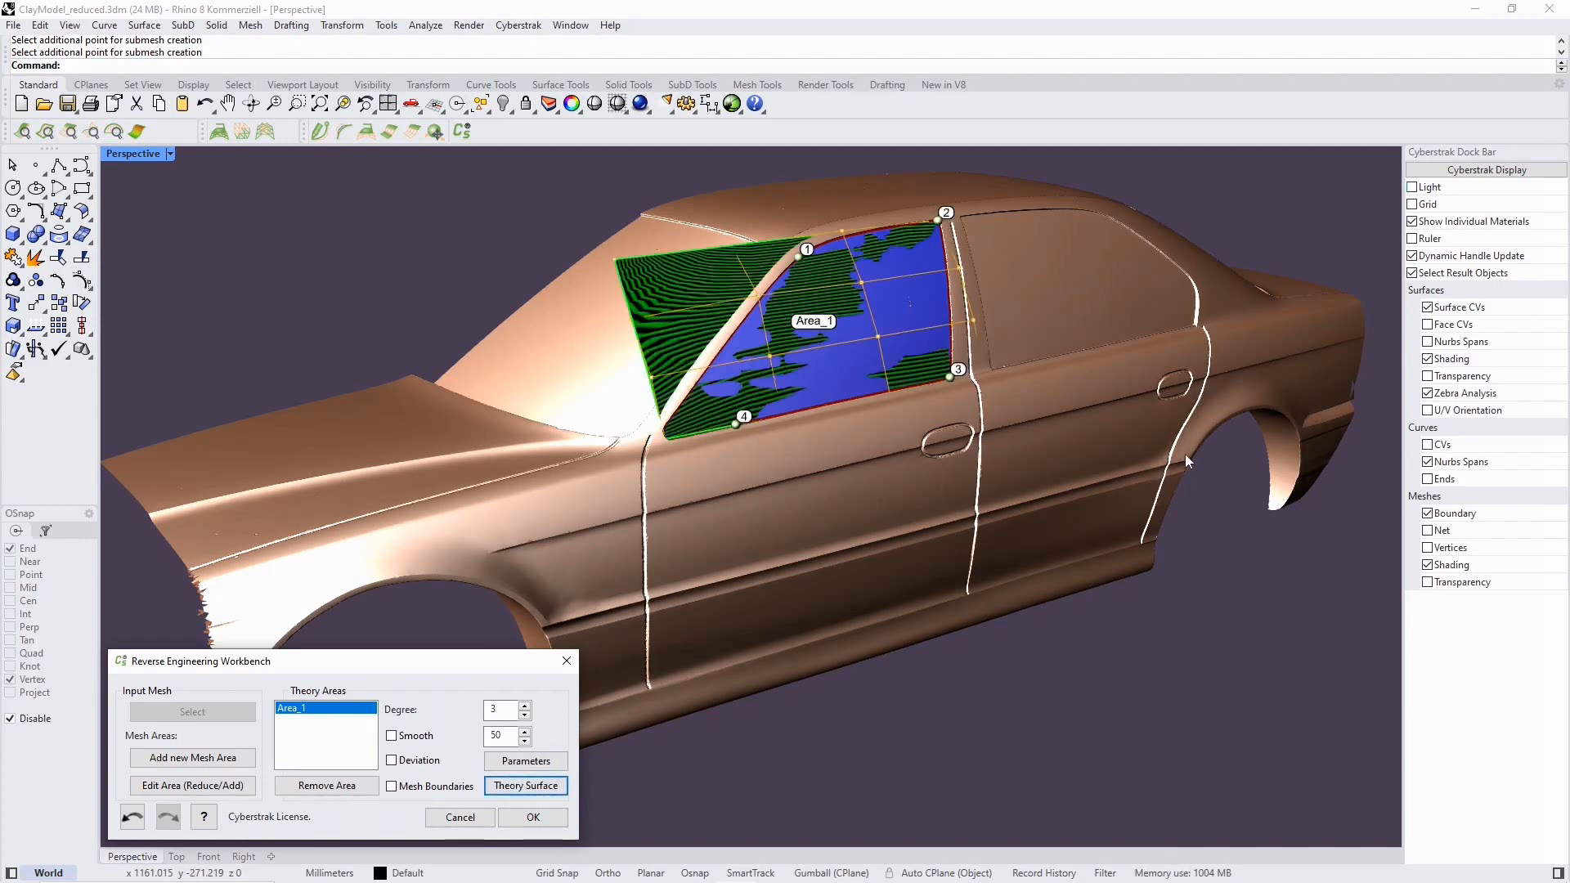
click(1427, 394)
shift+right_drag(1097, 372, 1134, 426)
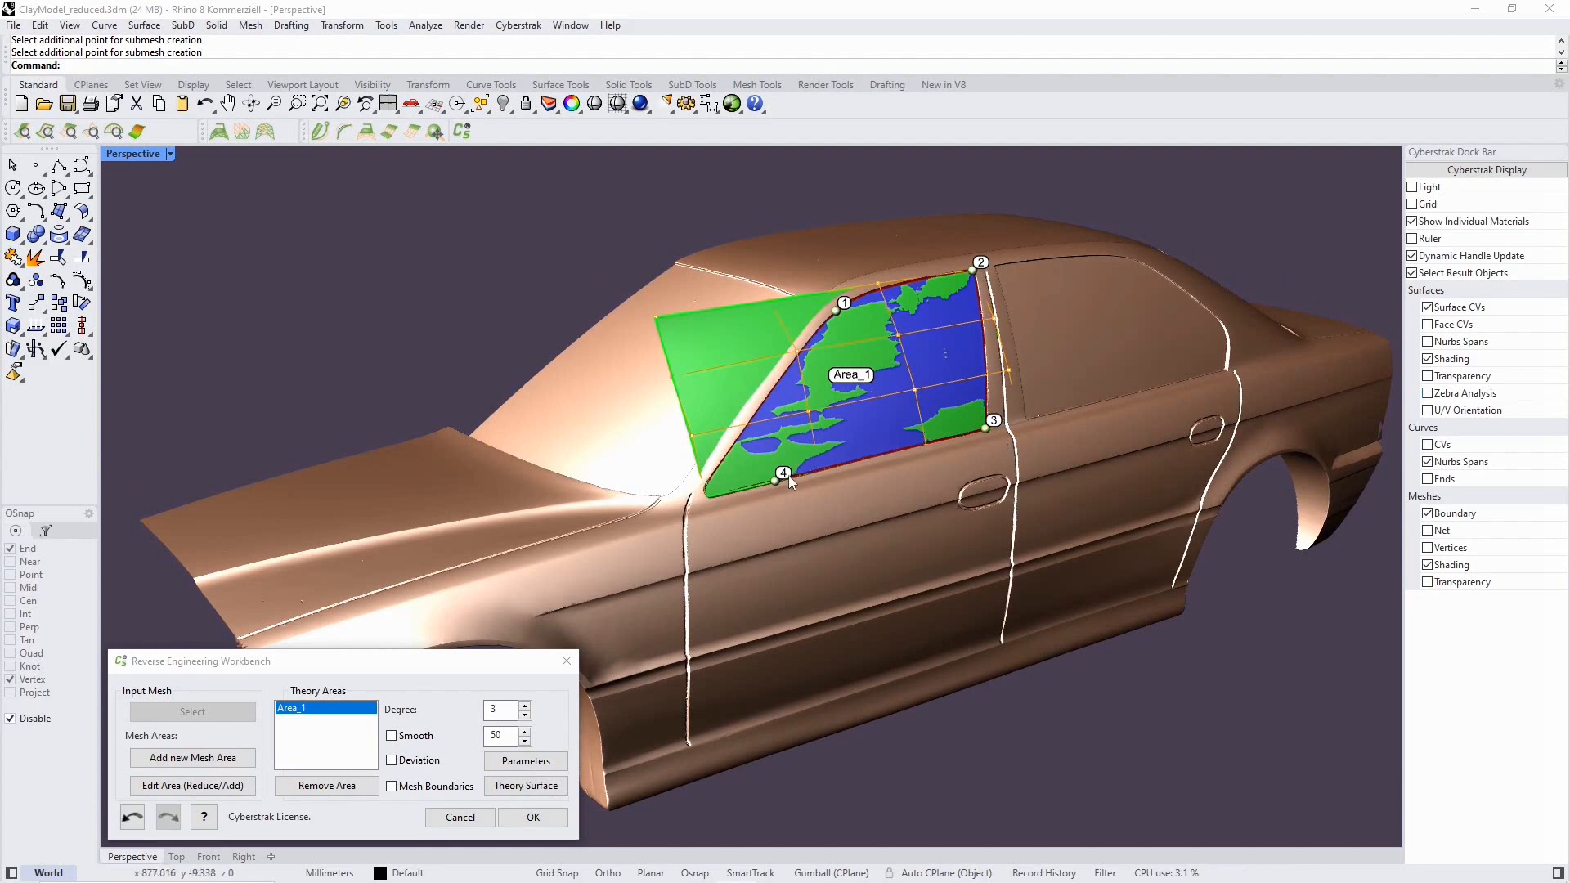
click(393, 761)
right_drag(801, 549, 792, 546)
Show the ruler on the car model, shift its origin towards the front of the door and hide it again.
click(1412, 239)
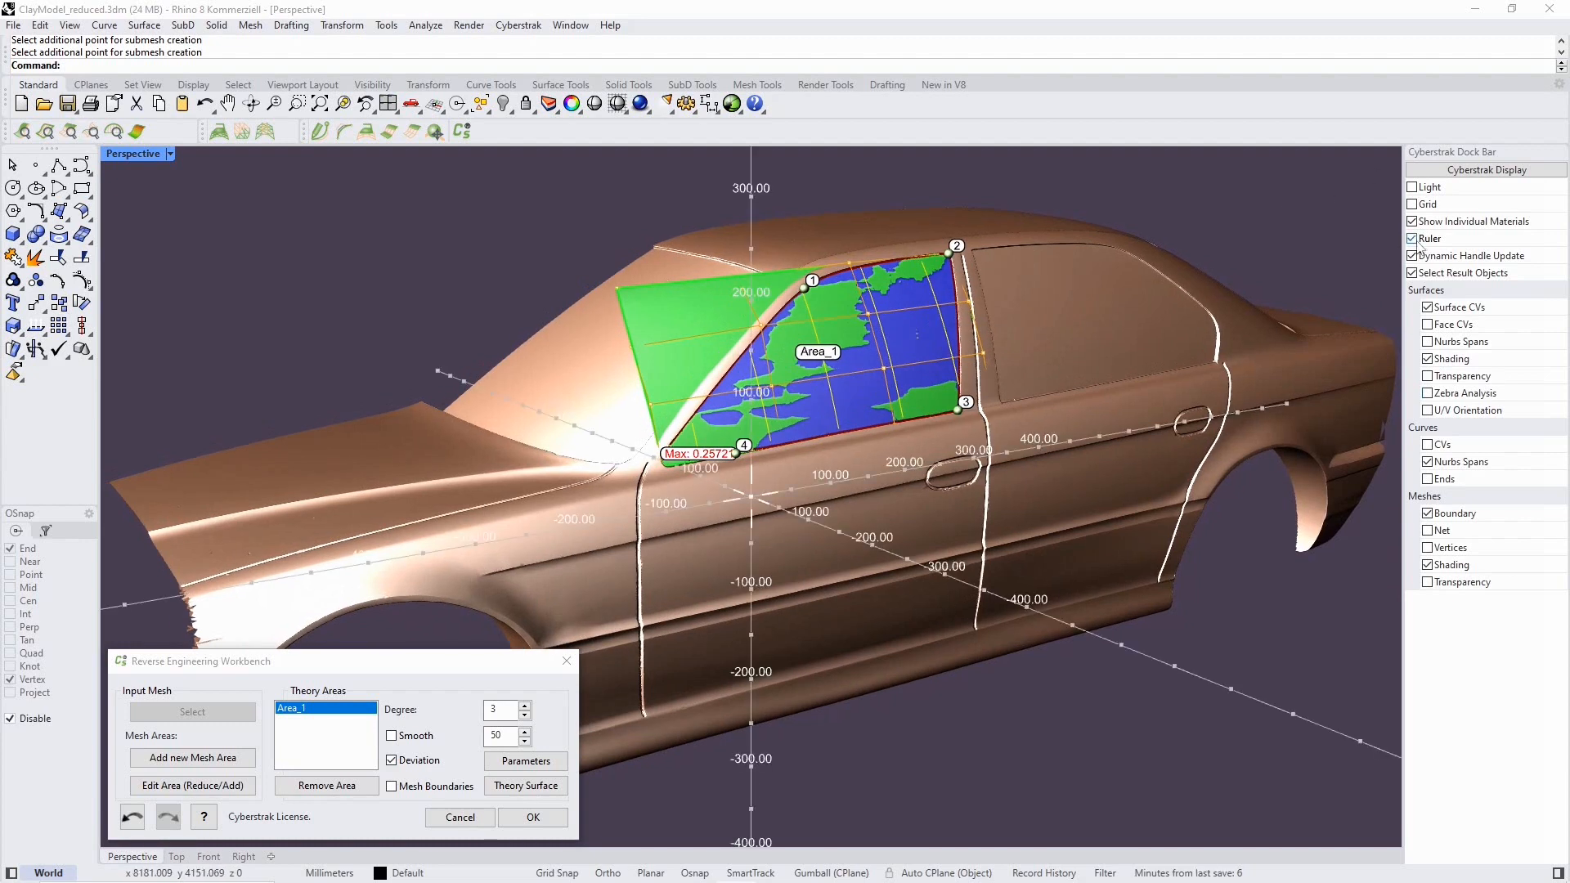
drag(751, 497, 598, 505)
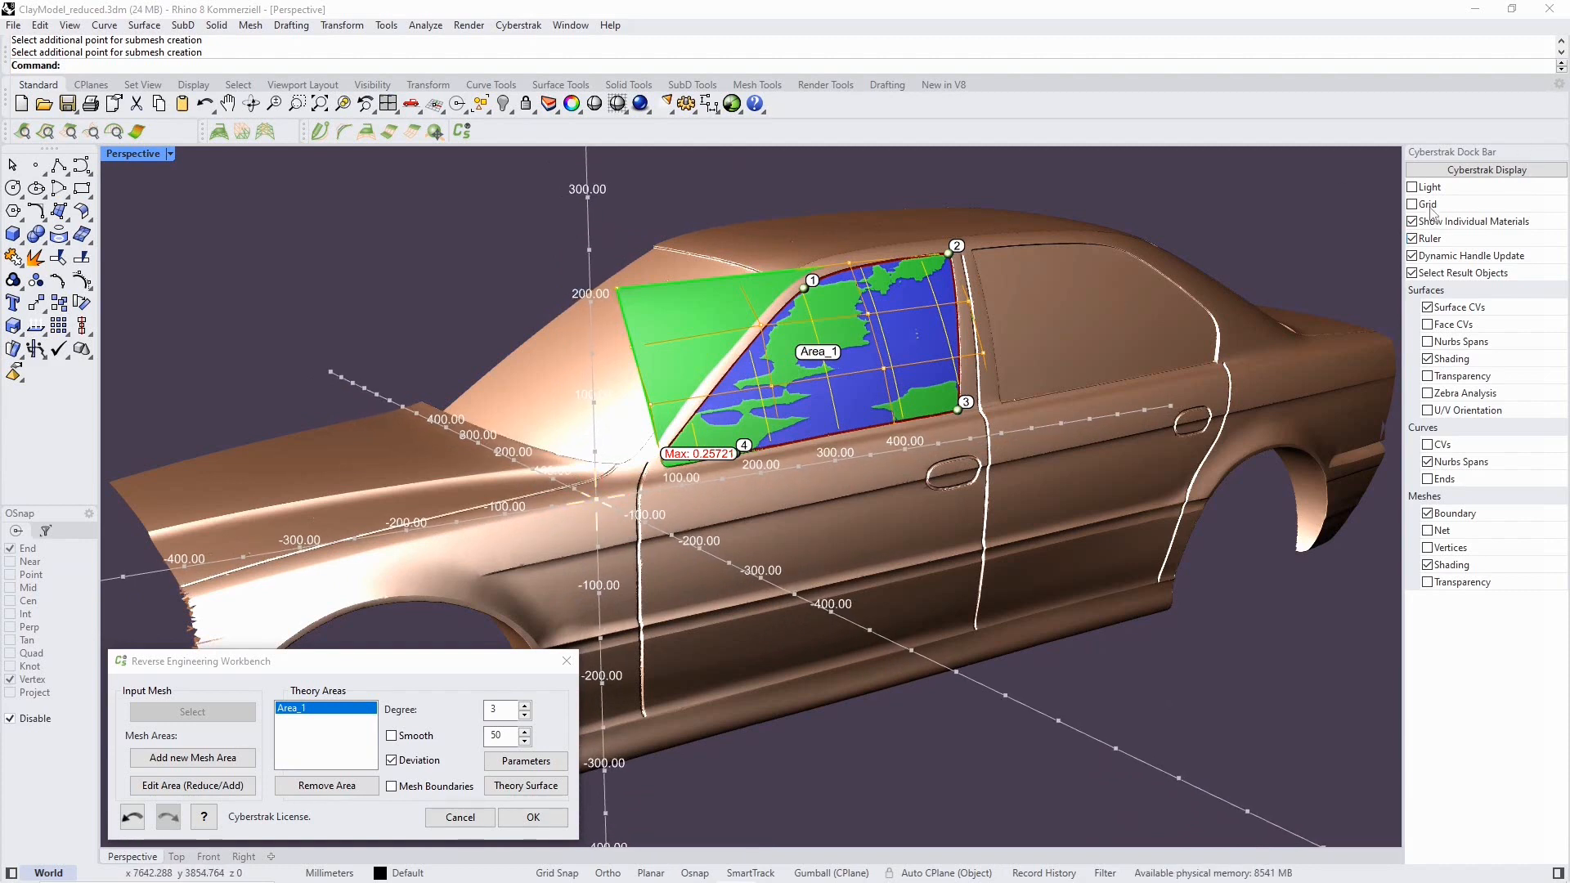
click(1412, 238)
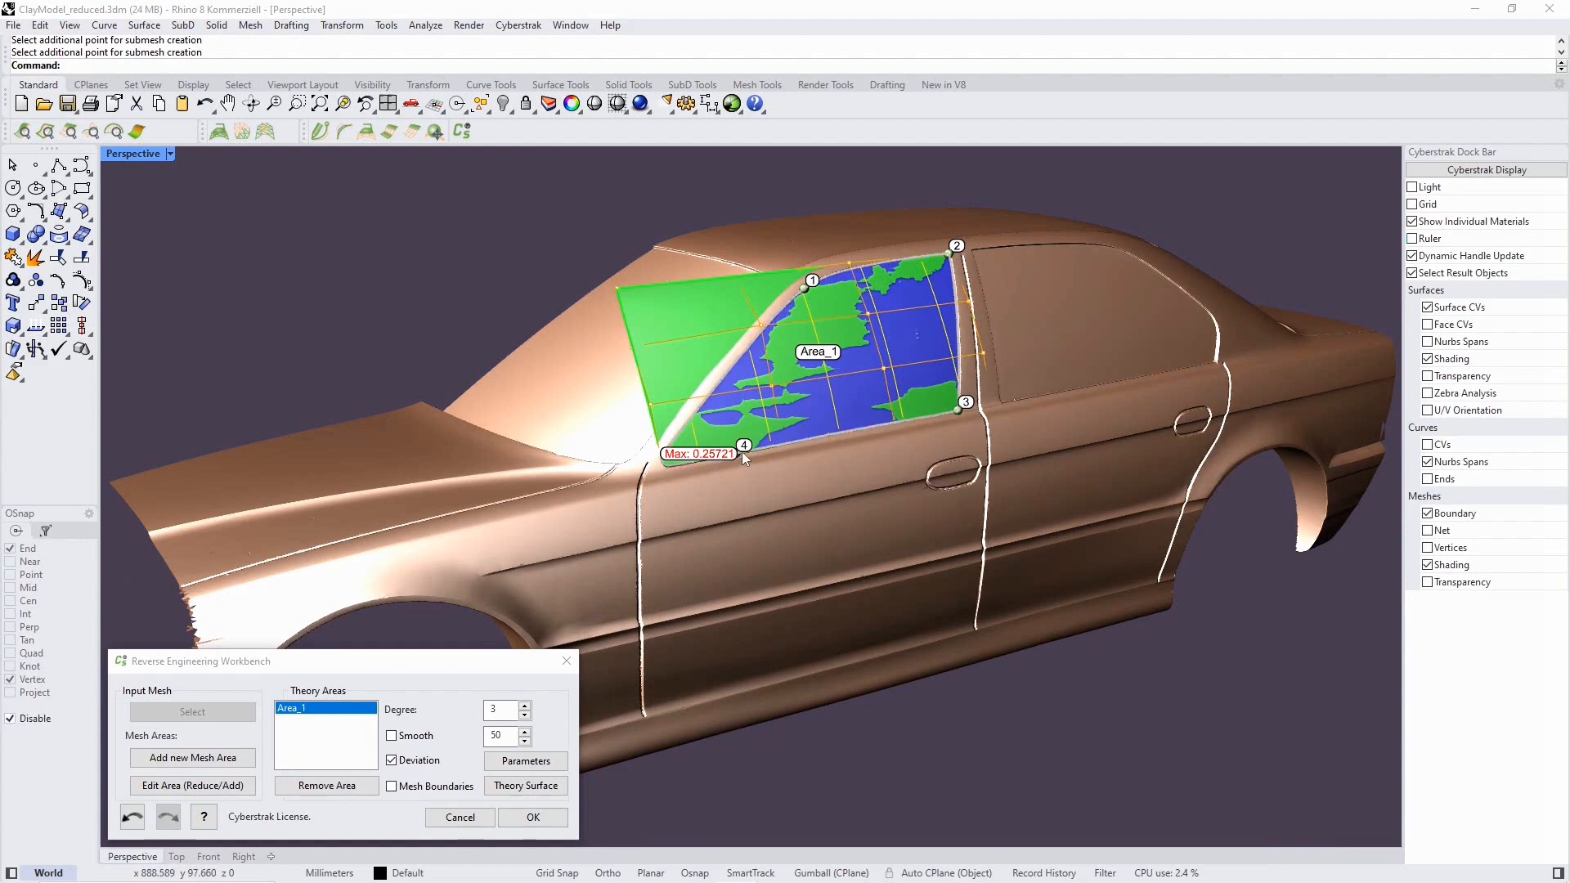
Move corner 4 of the front window's theory surface to the lower front window corner and fine-tune corners 1 and 2.
drag(718, 460, 666, 469)
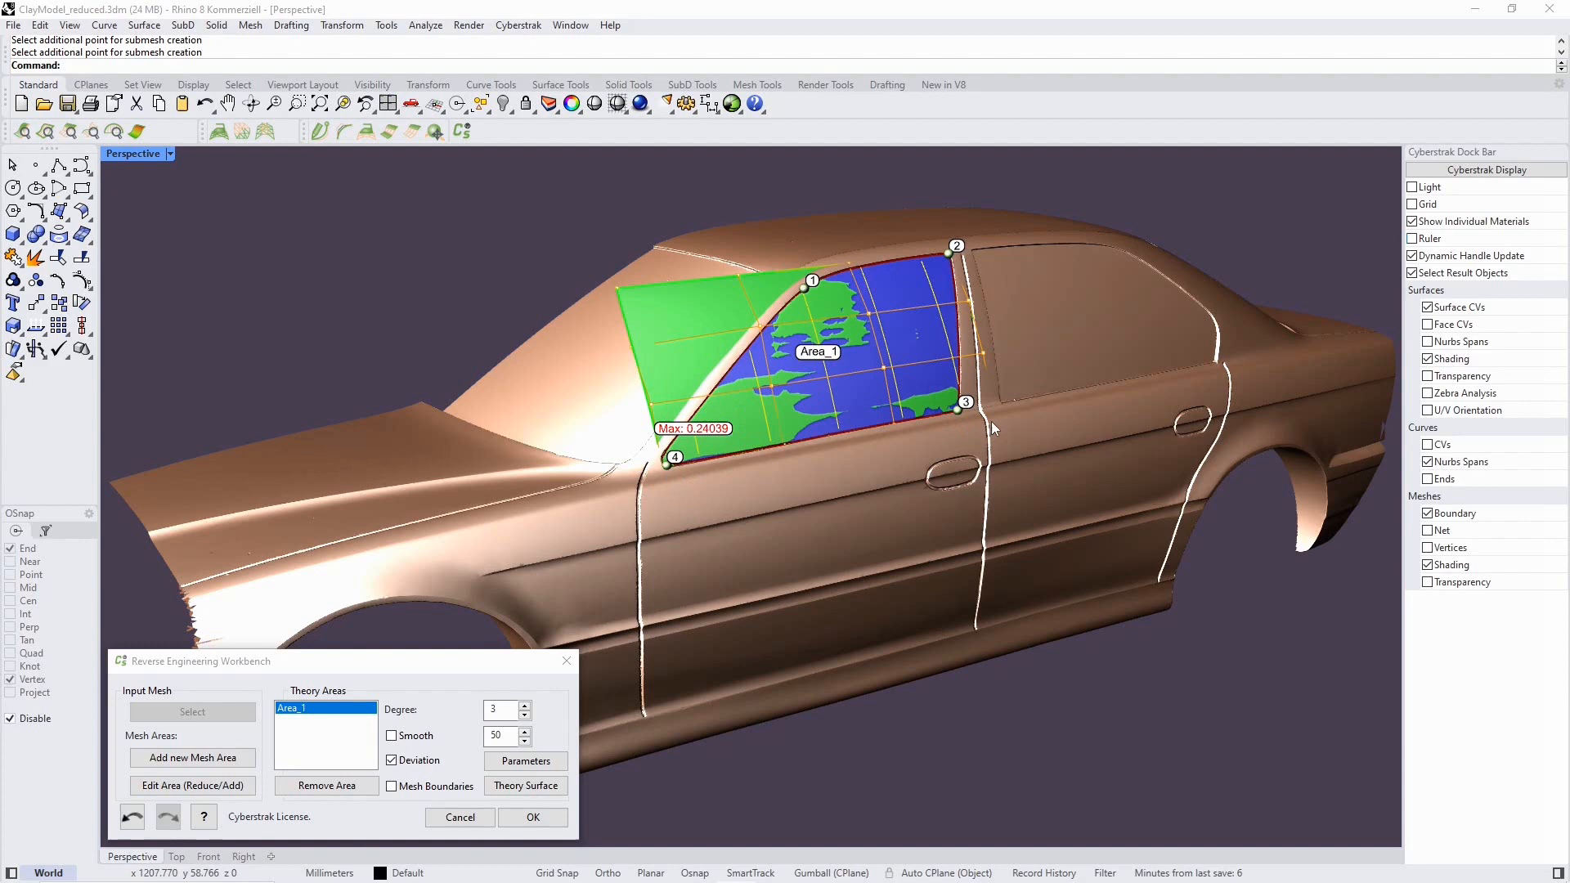
drag(804, 287, 814, 281)
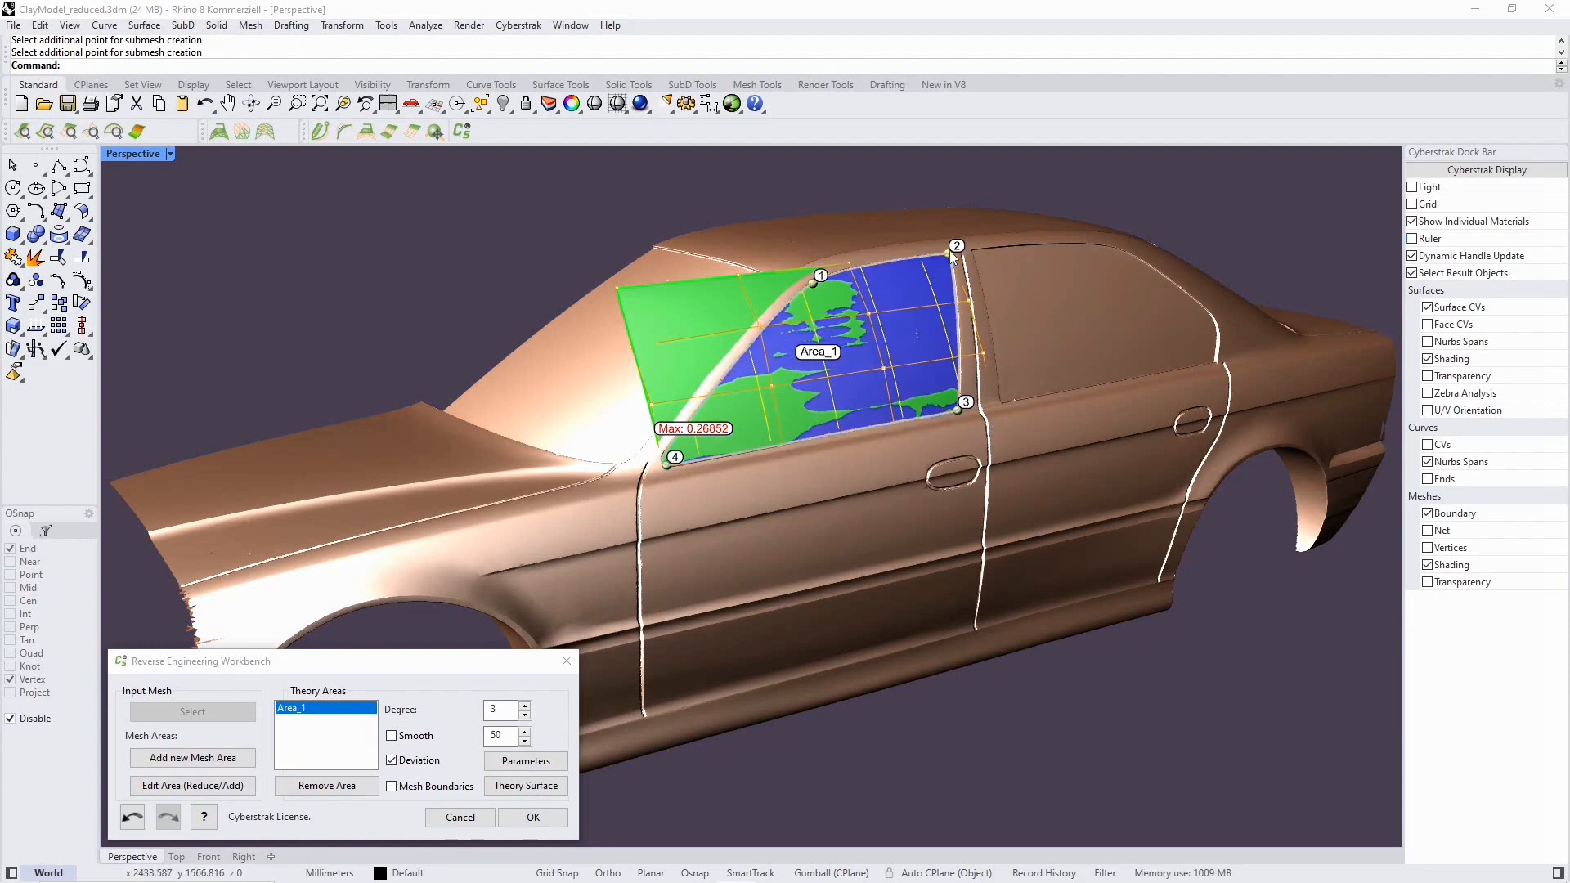
drag(953, 253, 955, 254)
right_drag(916, 320, 902, 326)
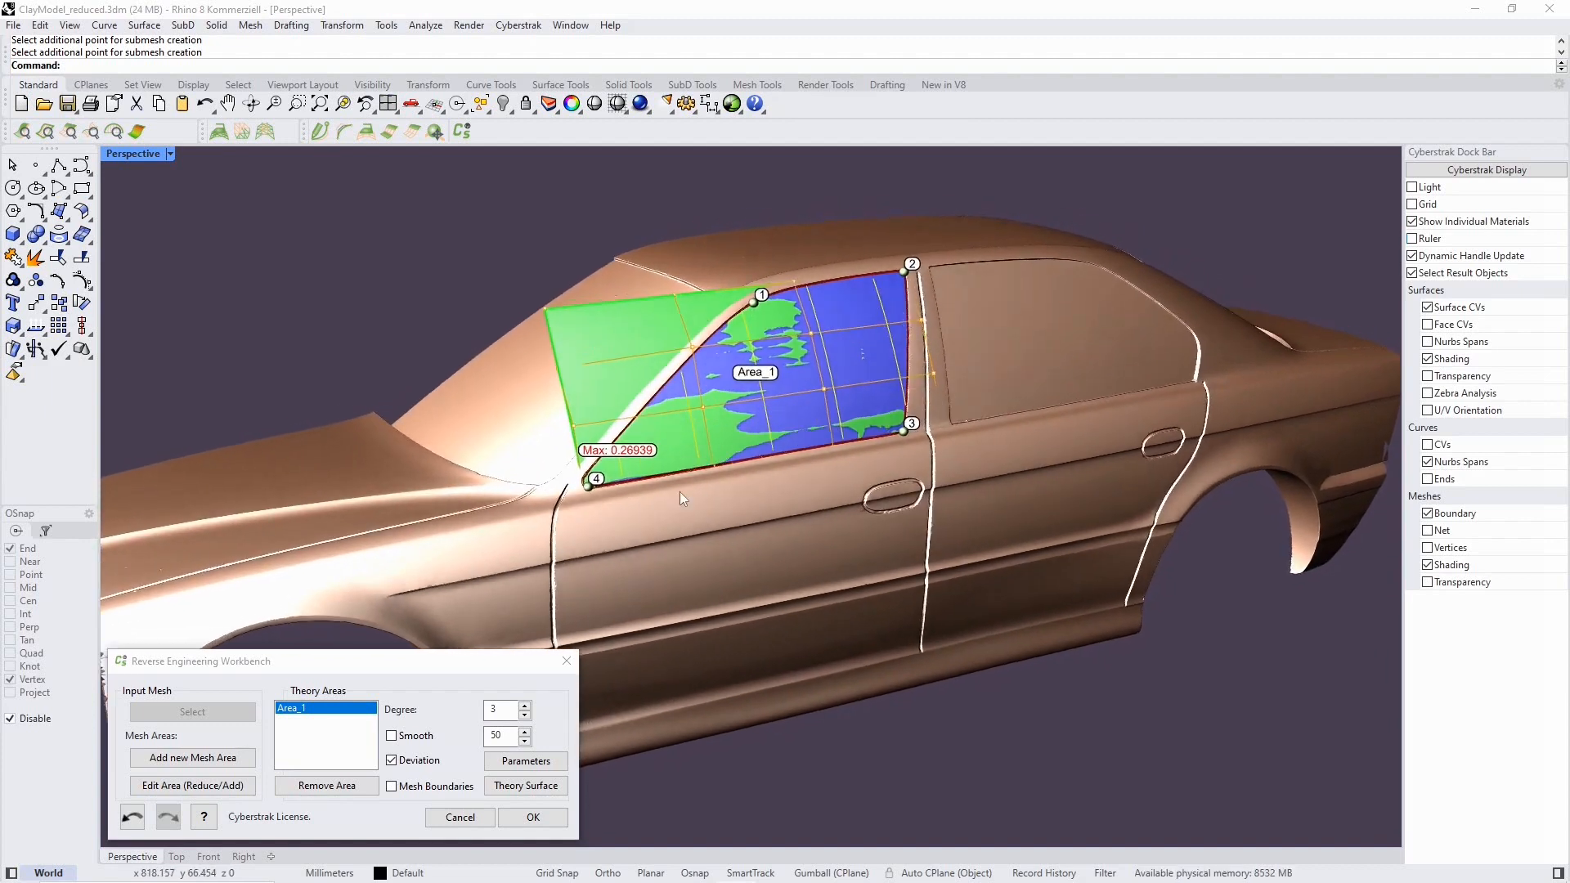
Add the complete rear door window as a new mesh area with an add normal angle of 5.
click(196, 759)
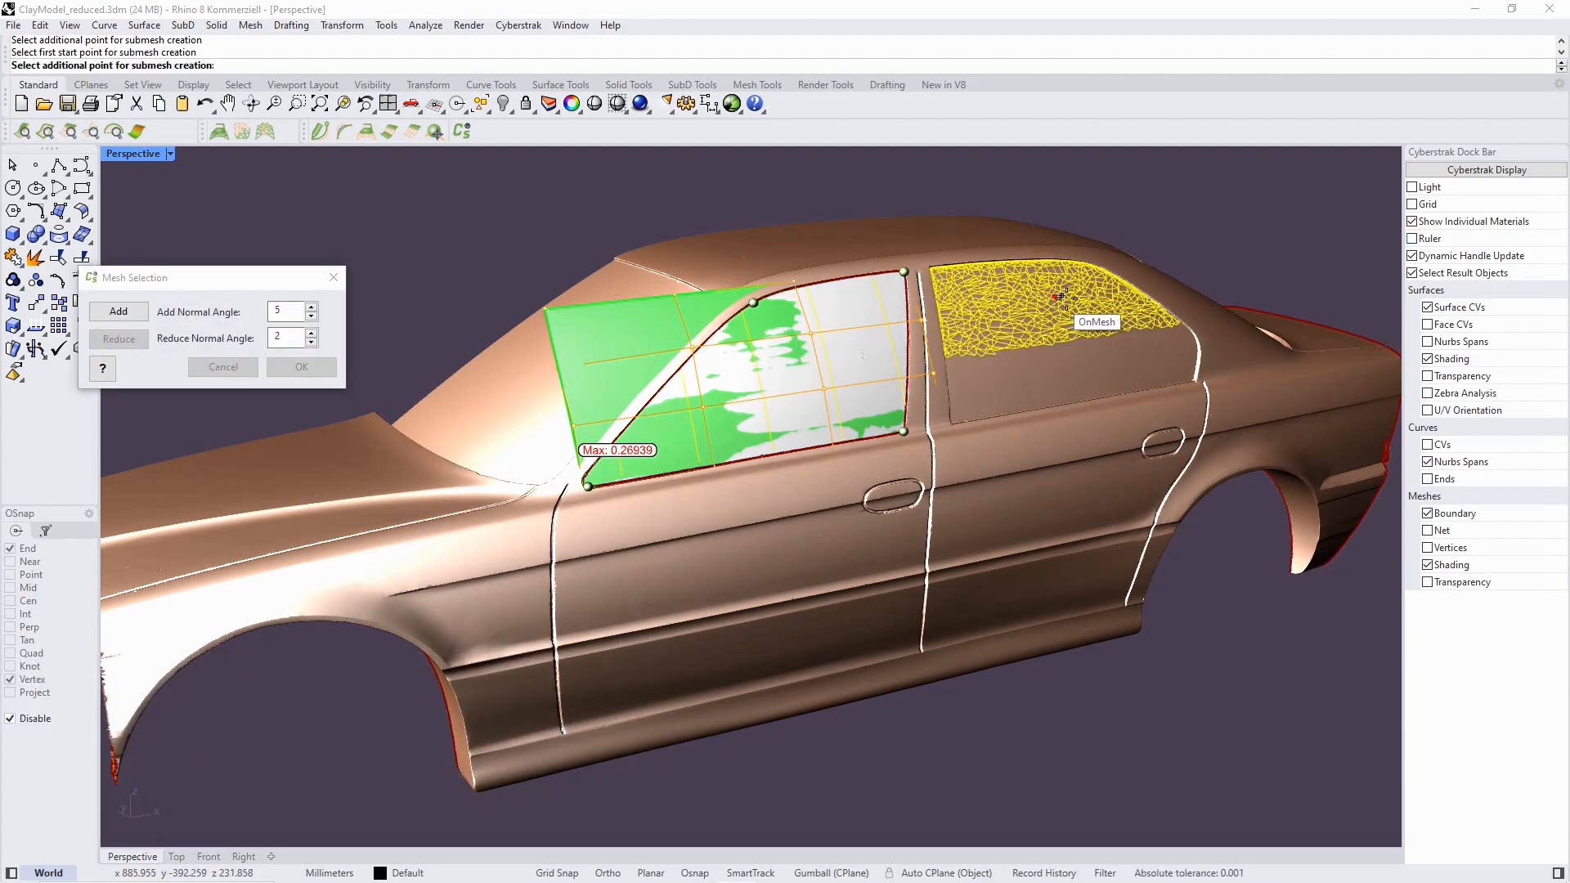
click(1065, 361)
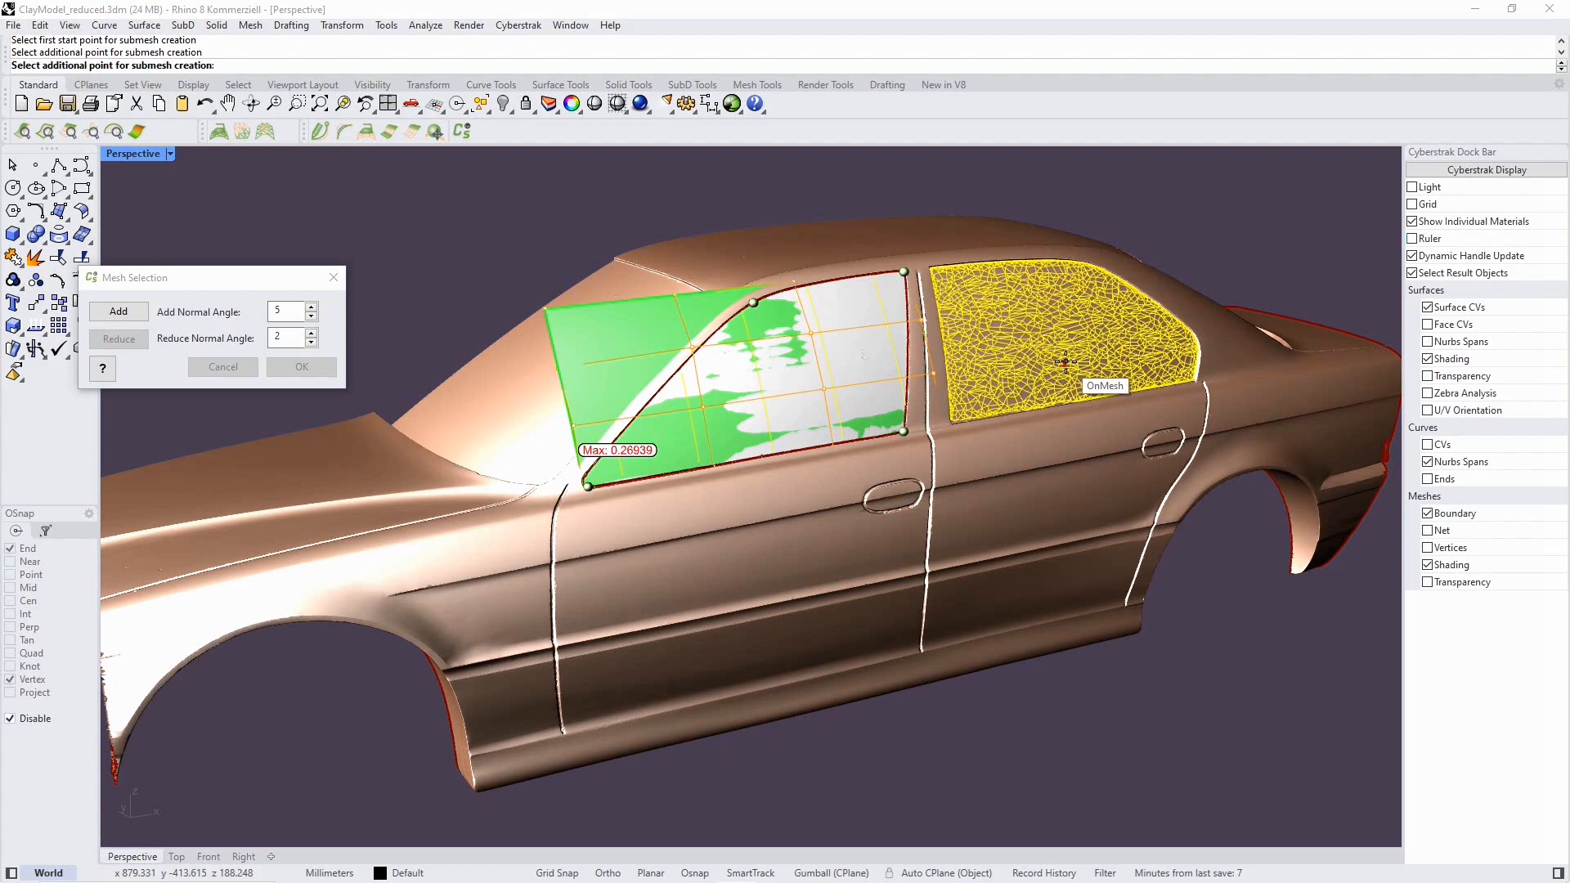
key(Return)
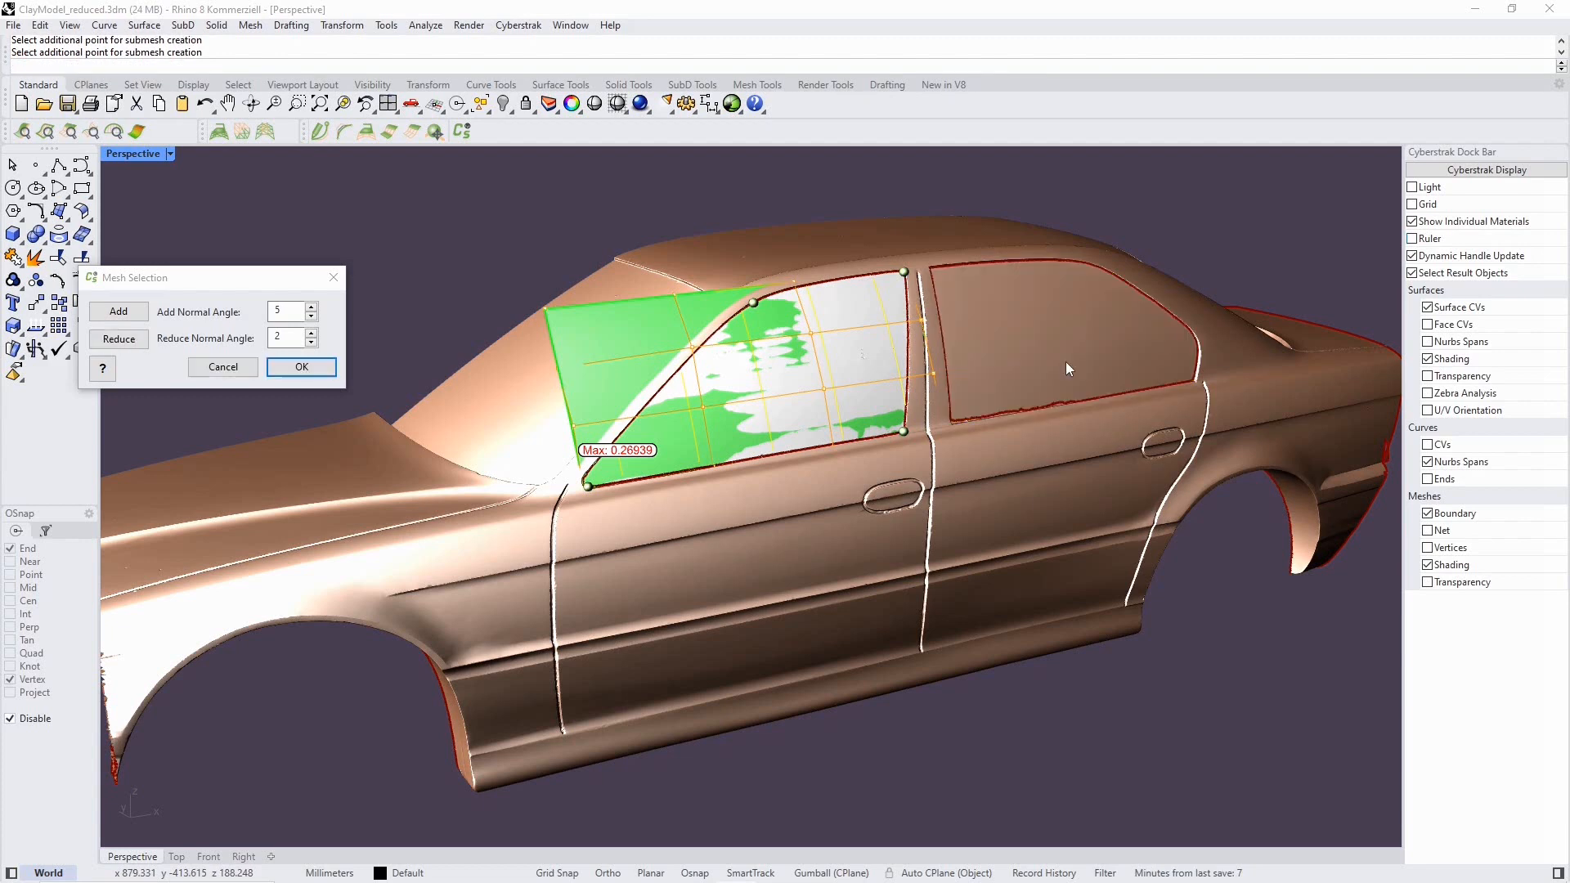
click(329, 364)
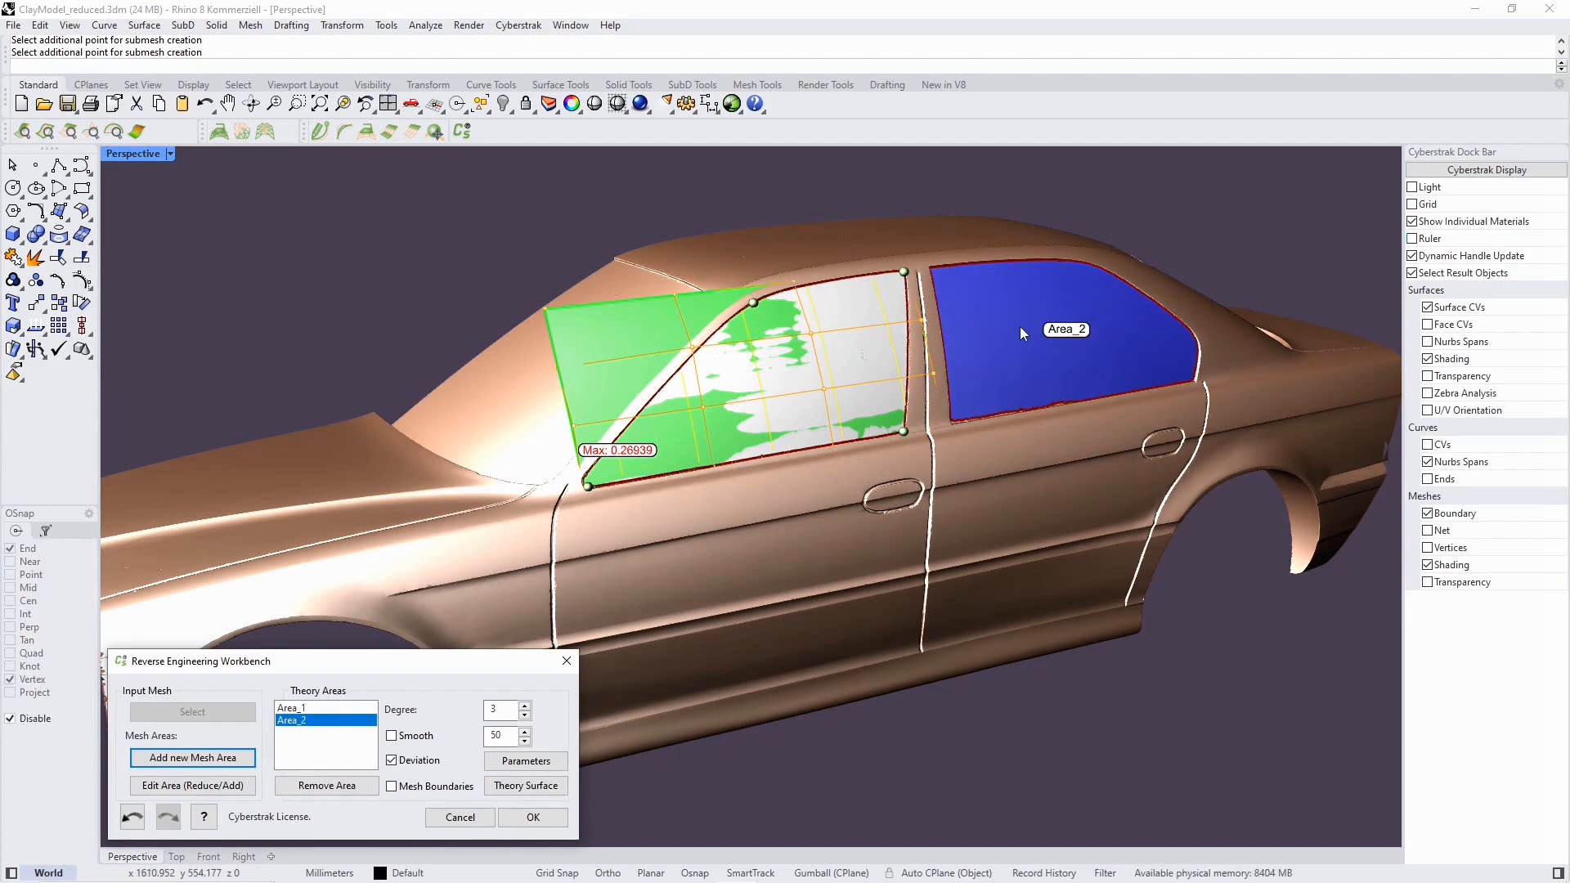
Inspect the rear window area as vertices and as a net without shading, then restore the shaded mesh display.
scroll(1019, 327, up, 3)
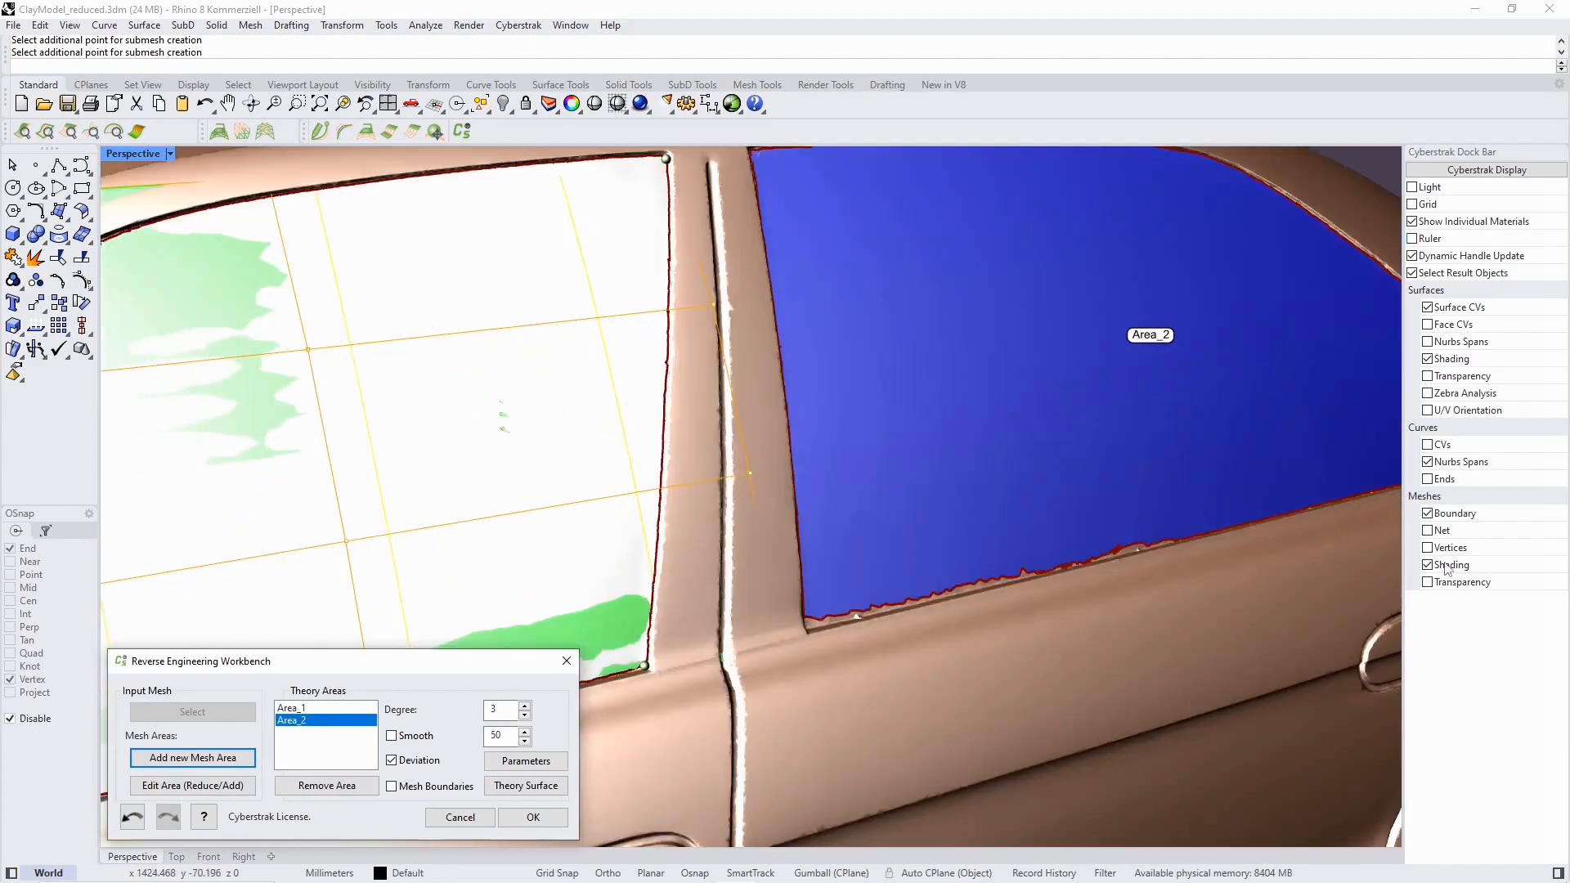
click(1428, 565)
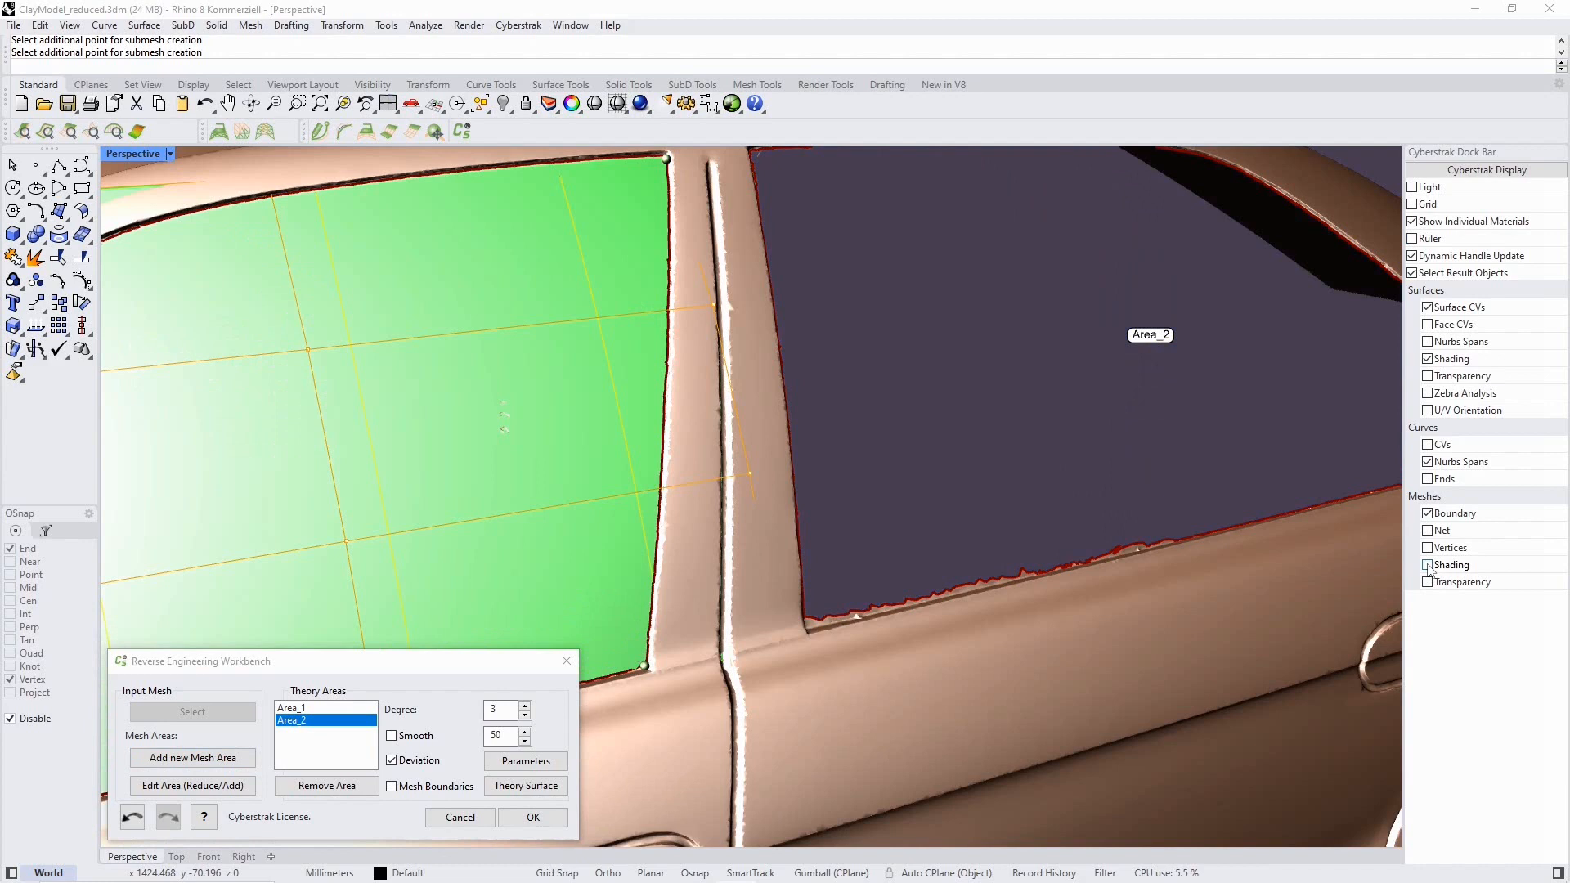
click(1430, 549)
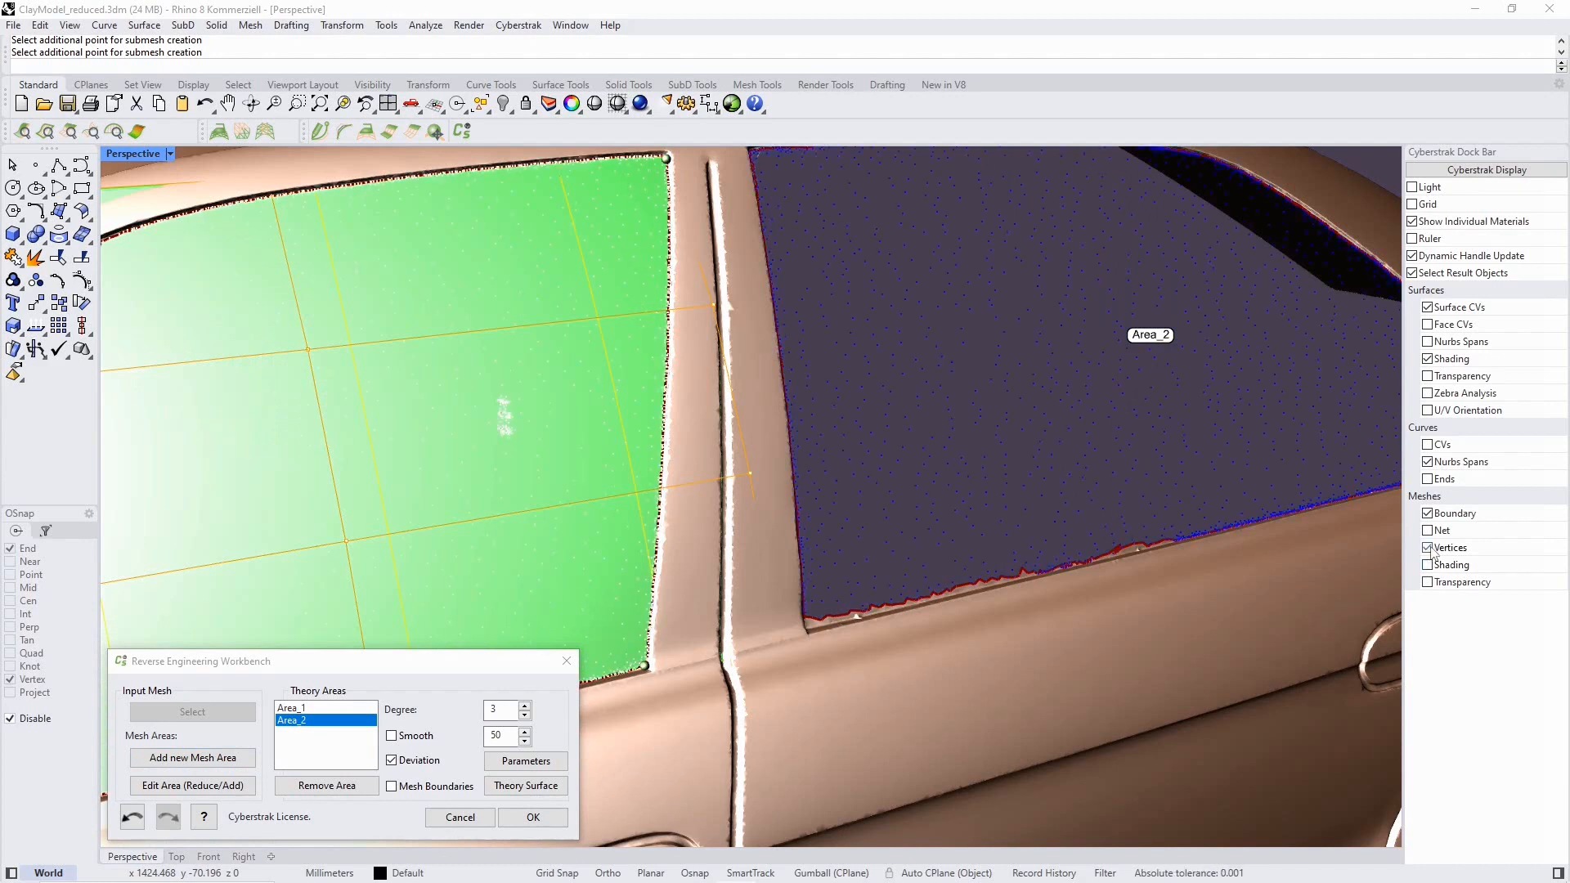
mouse_move(1223, 448)
shift+right_down()
mouse_move(1267, 478)
mouse_move(1232, 475)
shift+right_up()
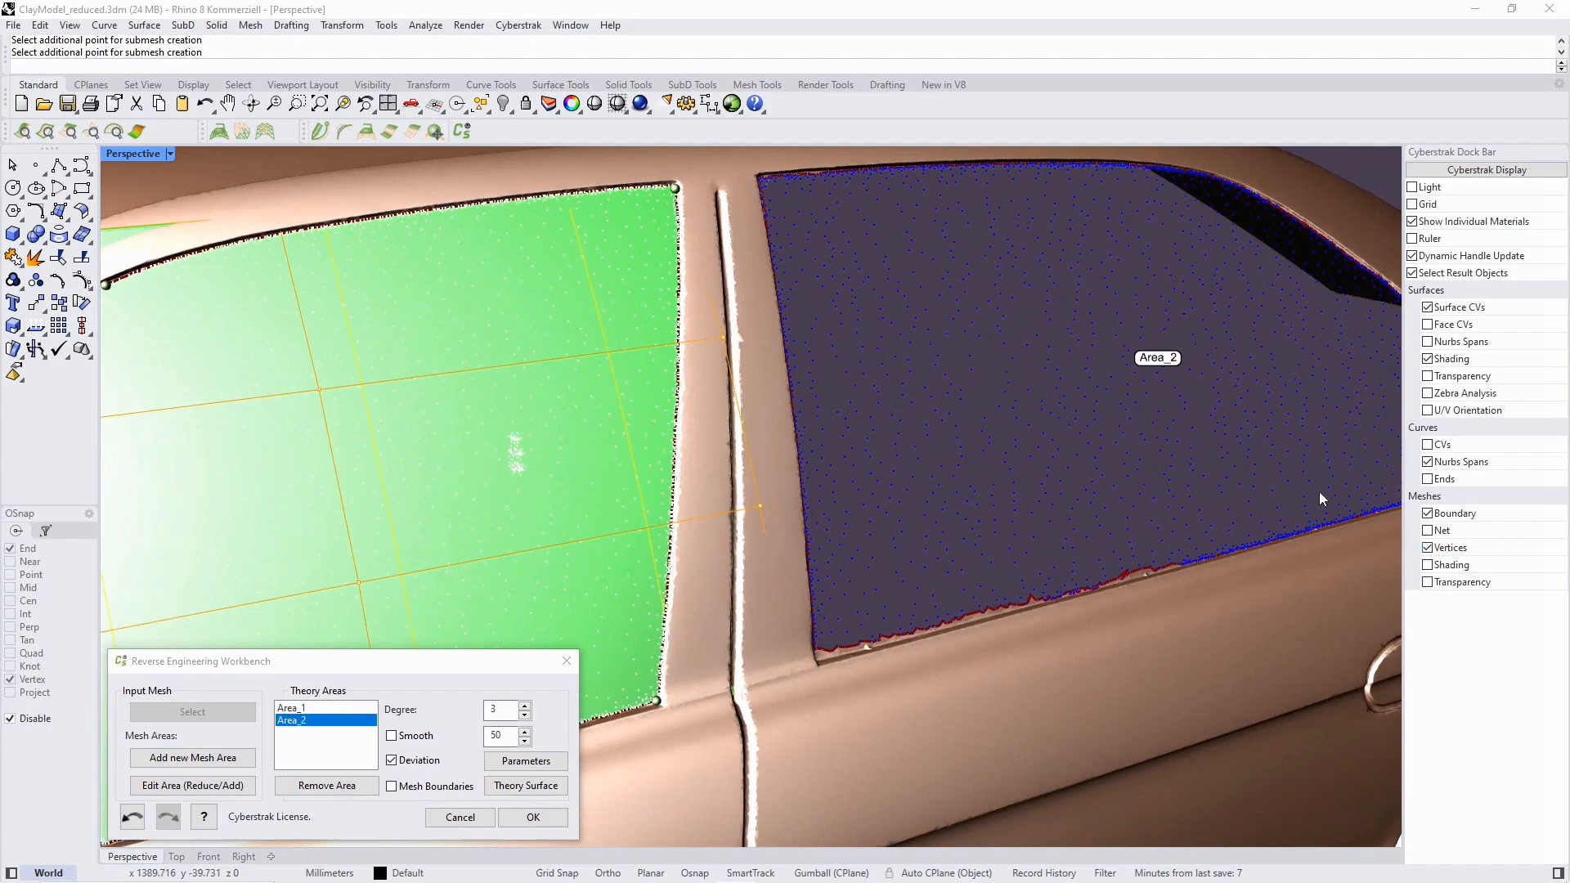
click(1427, 530)
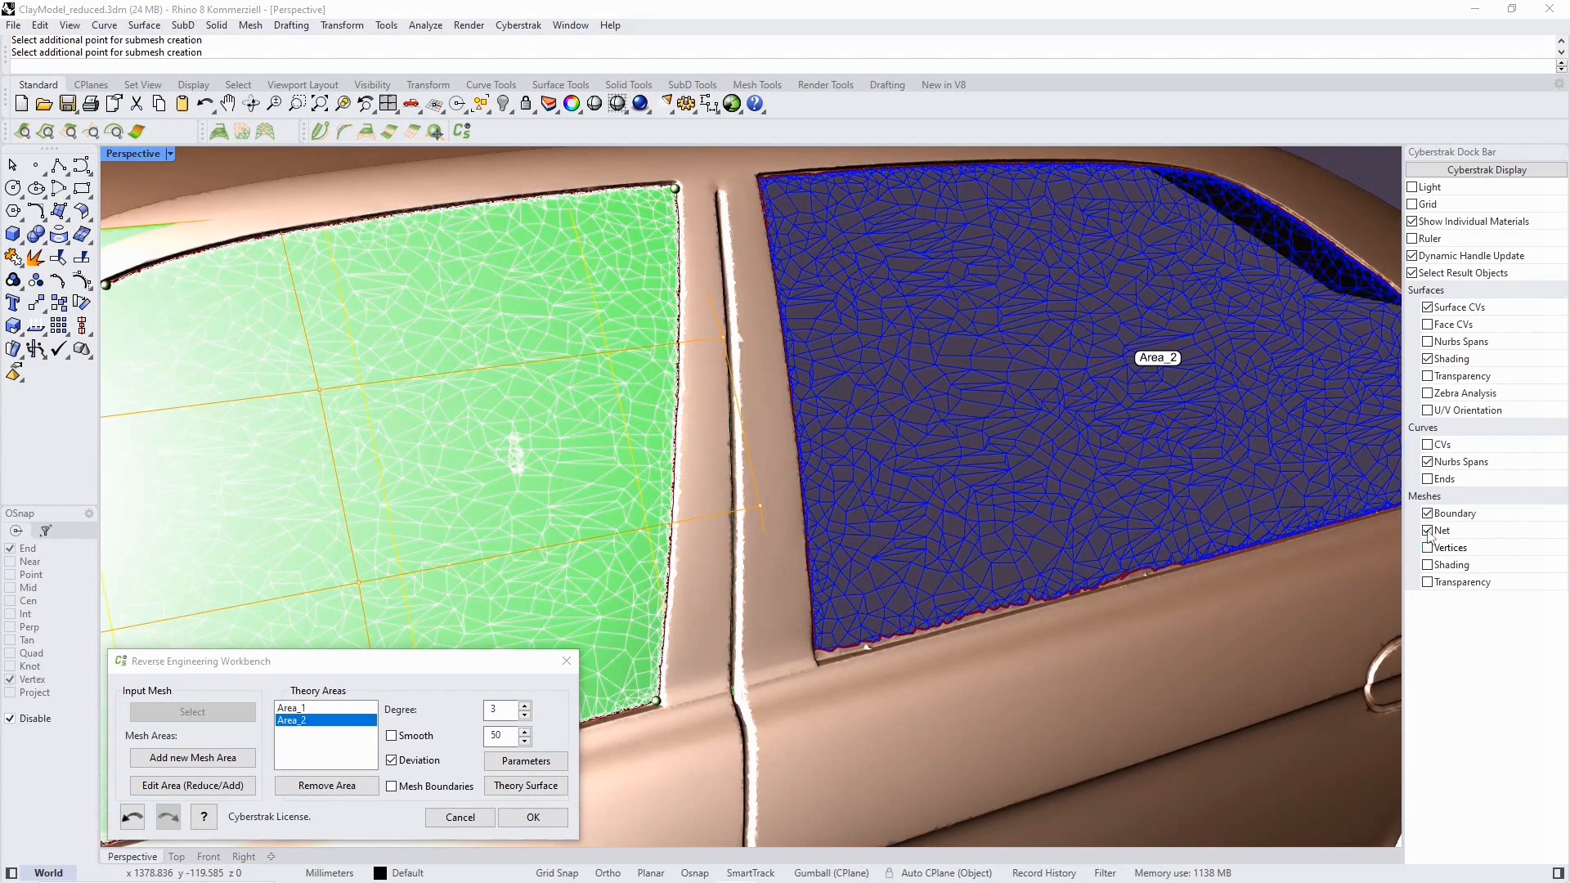
click(1428, 530)
click(1427, 565)
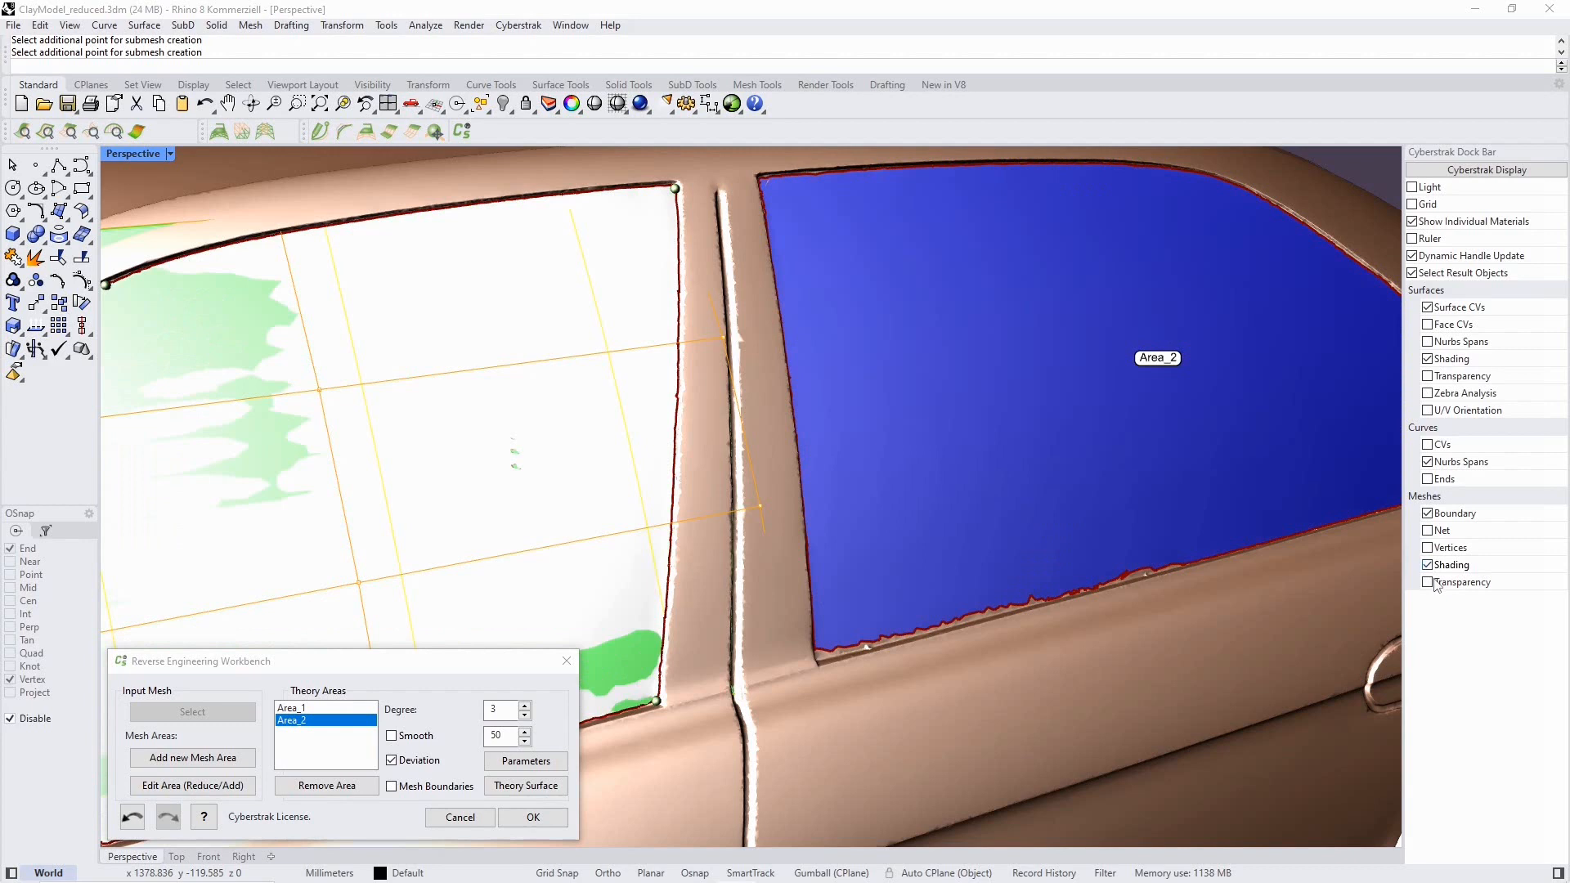
Turn on mesh transparency and create a degree 3 theory surface for the rear window area.
click(1427, 583)
scroll(1177, 413, down, 3)
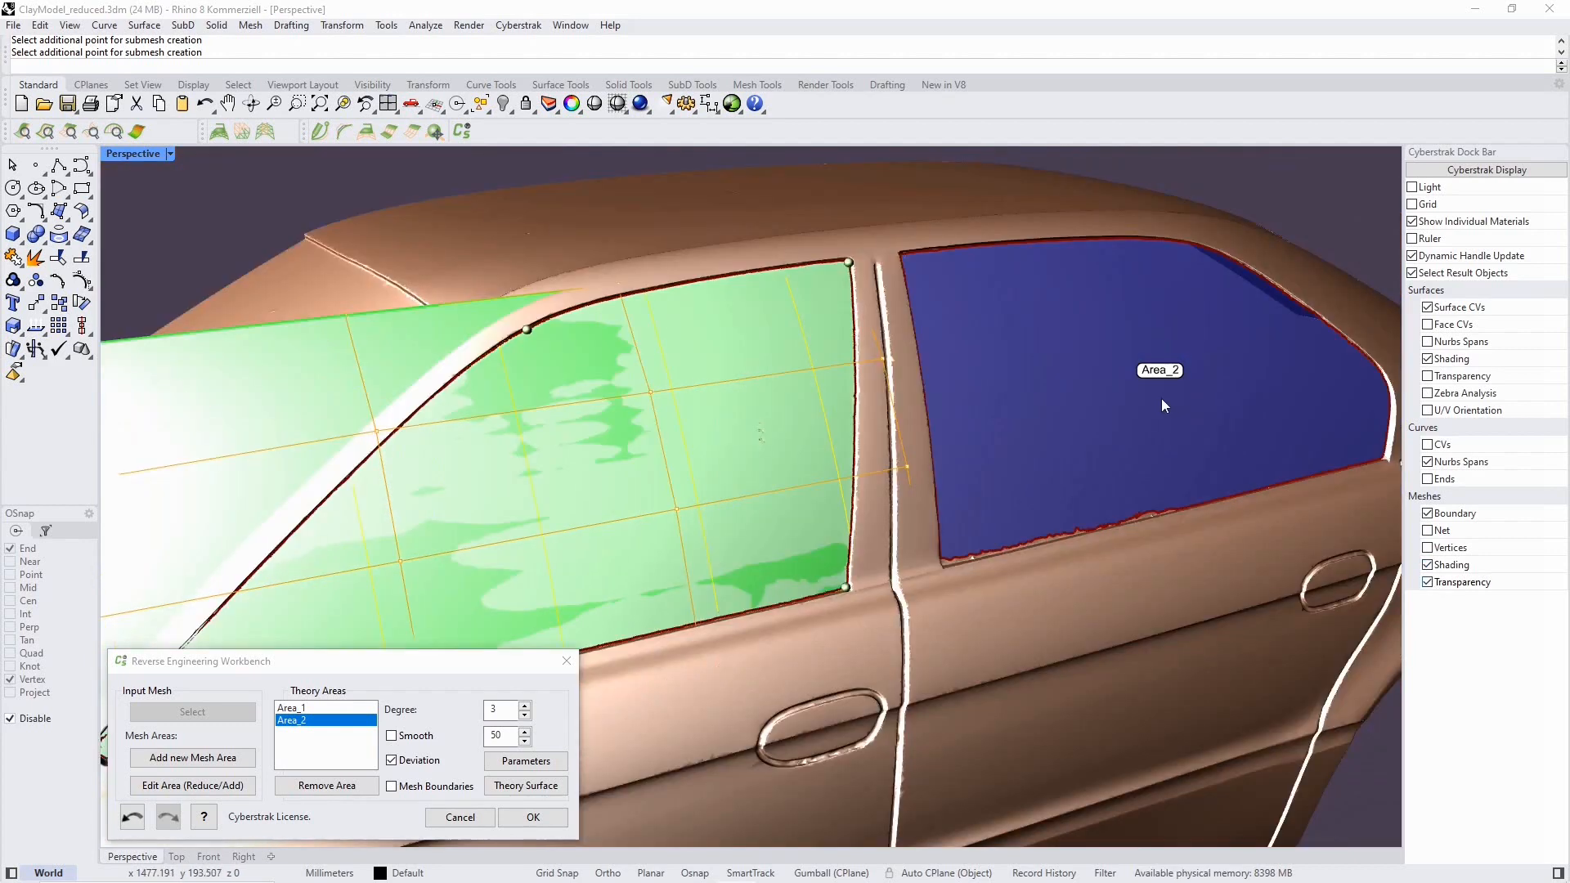
click(525, 785)
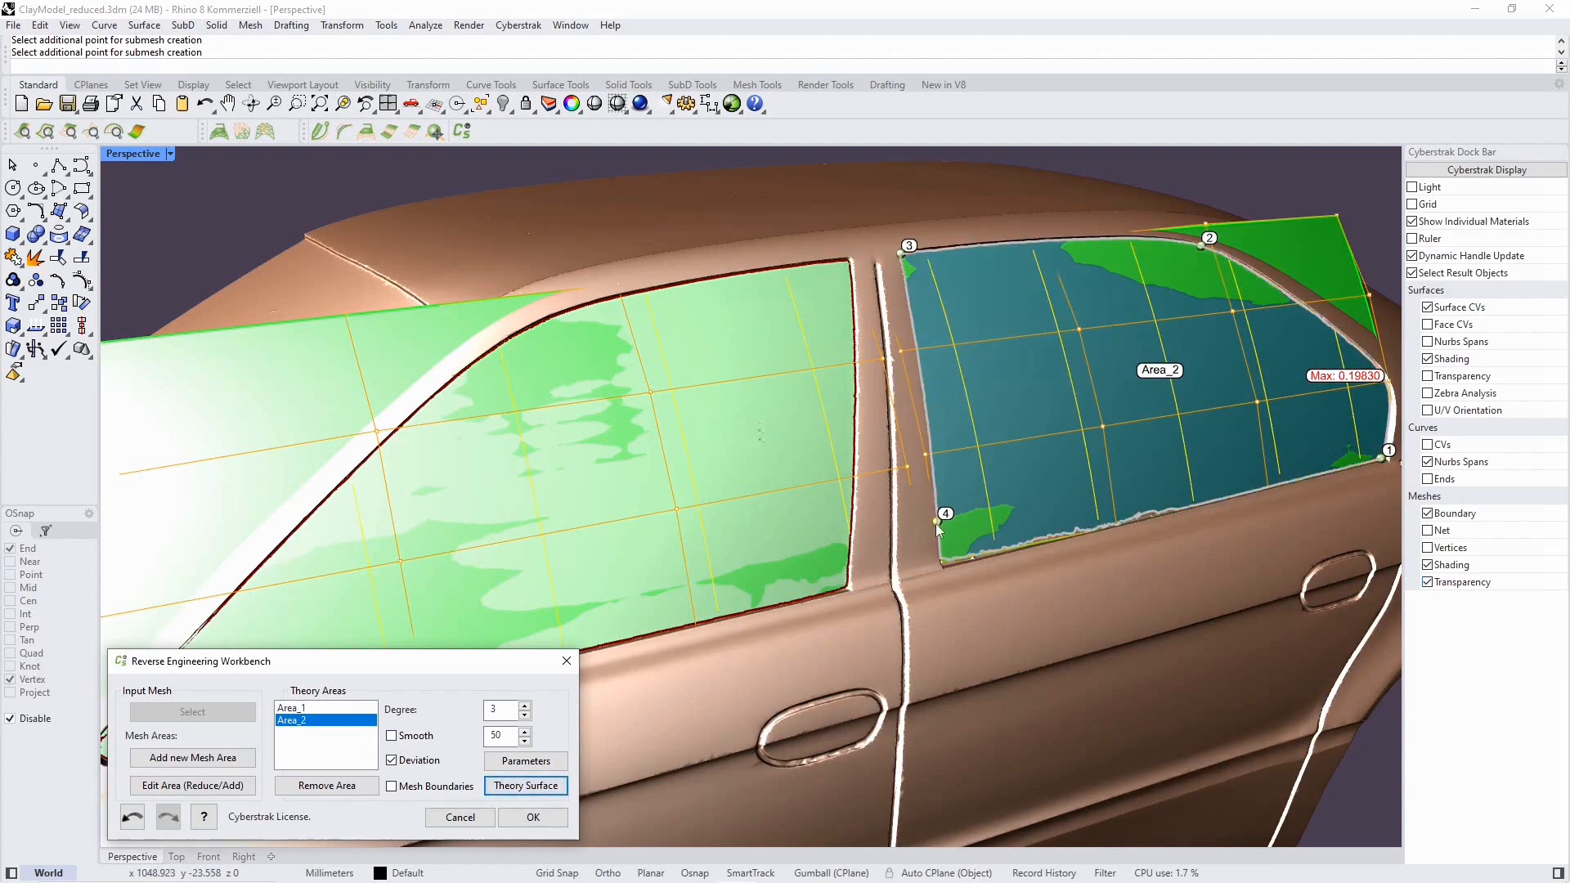
shift+right_drag(1102, 429, 1017, 424)
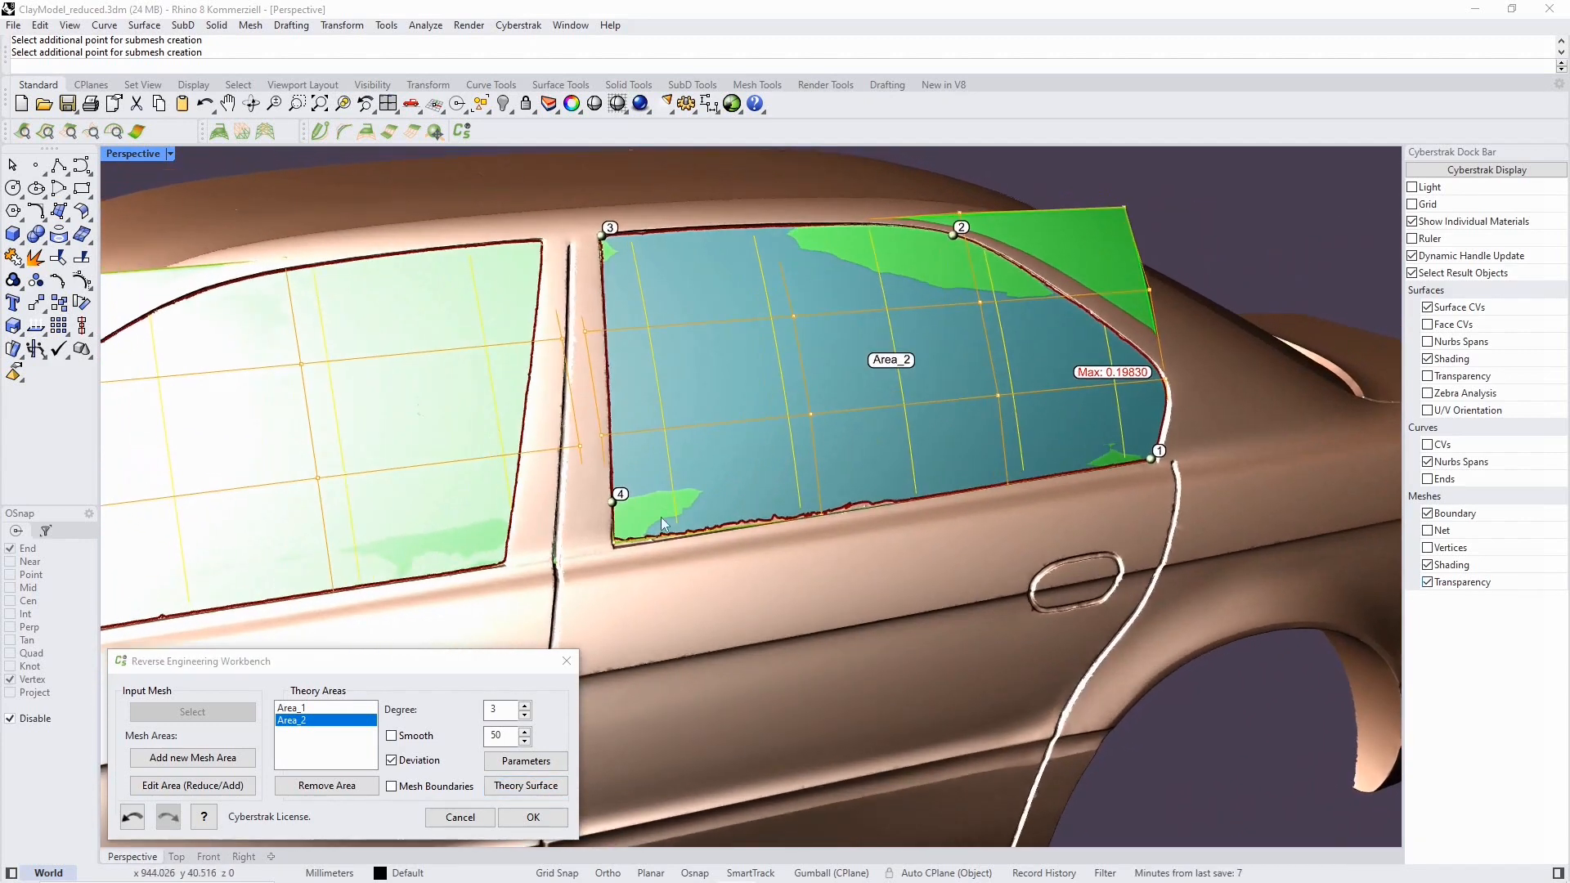
Move corner 4 of the rear window's theory surface to the window's lower front corner.
drag(610, 504, 607, 546)
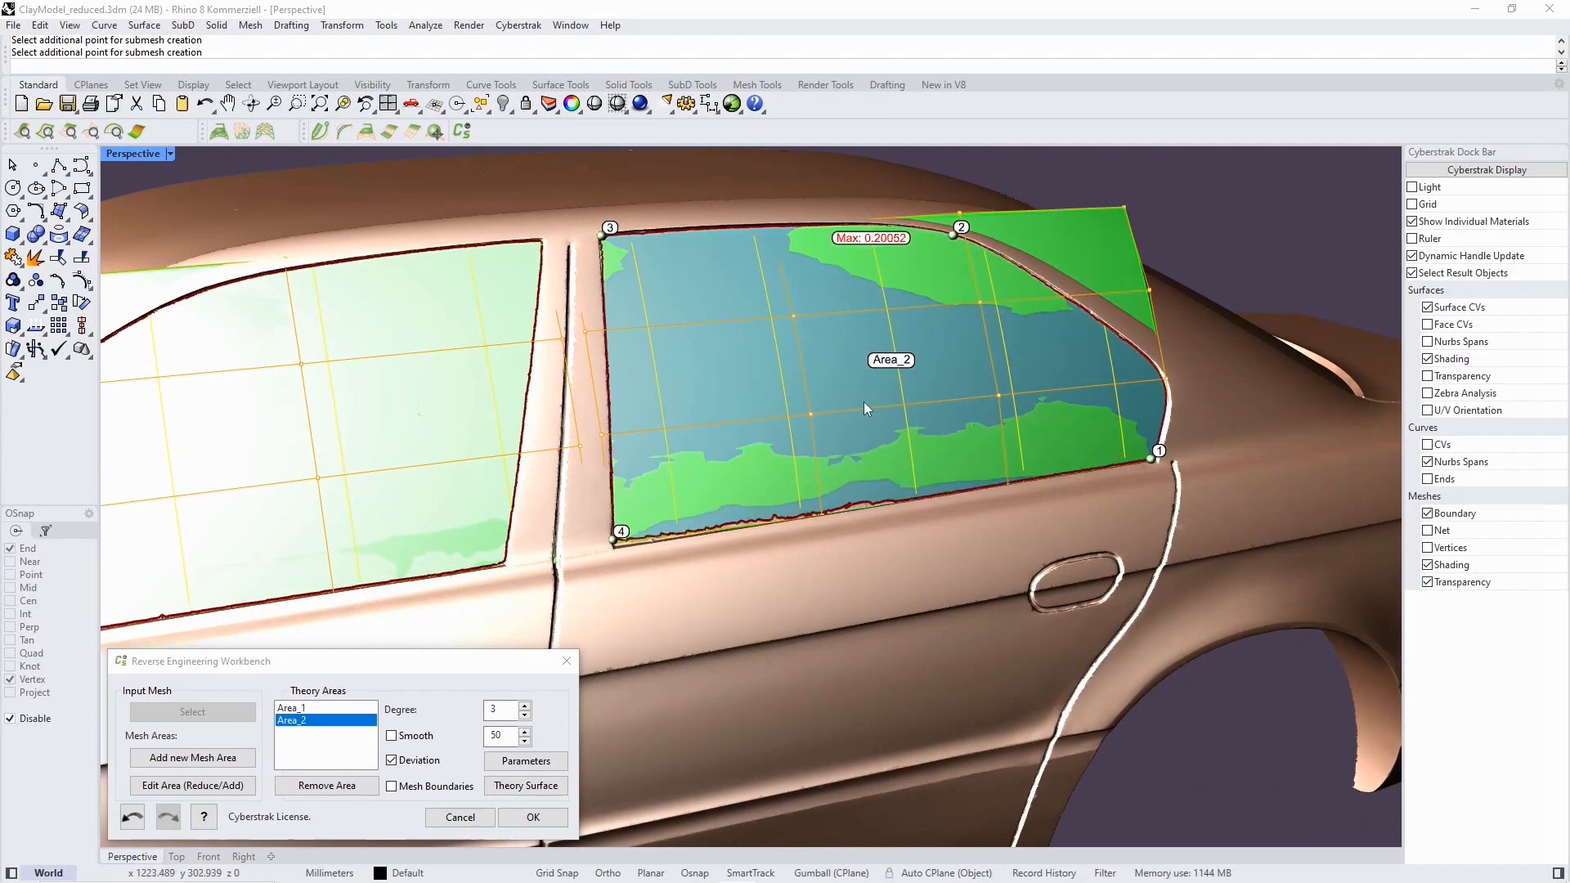
right_drag(856, 363, 910, 374)
scroll(878, 366, down, 3)
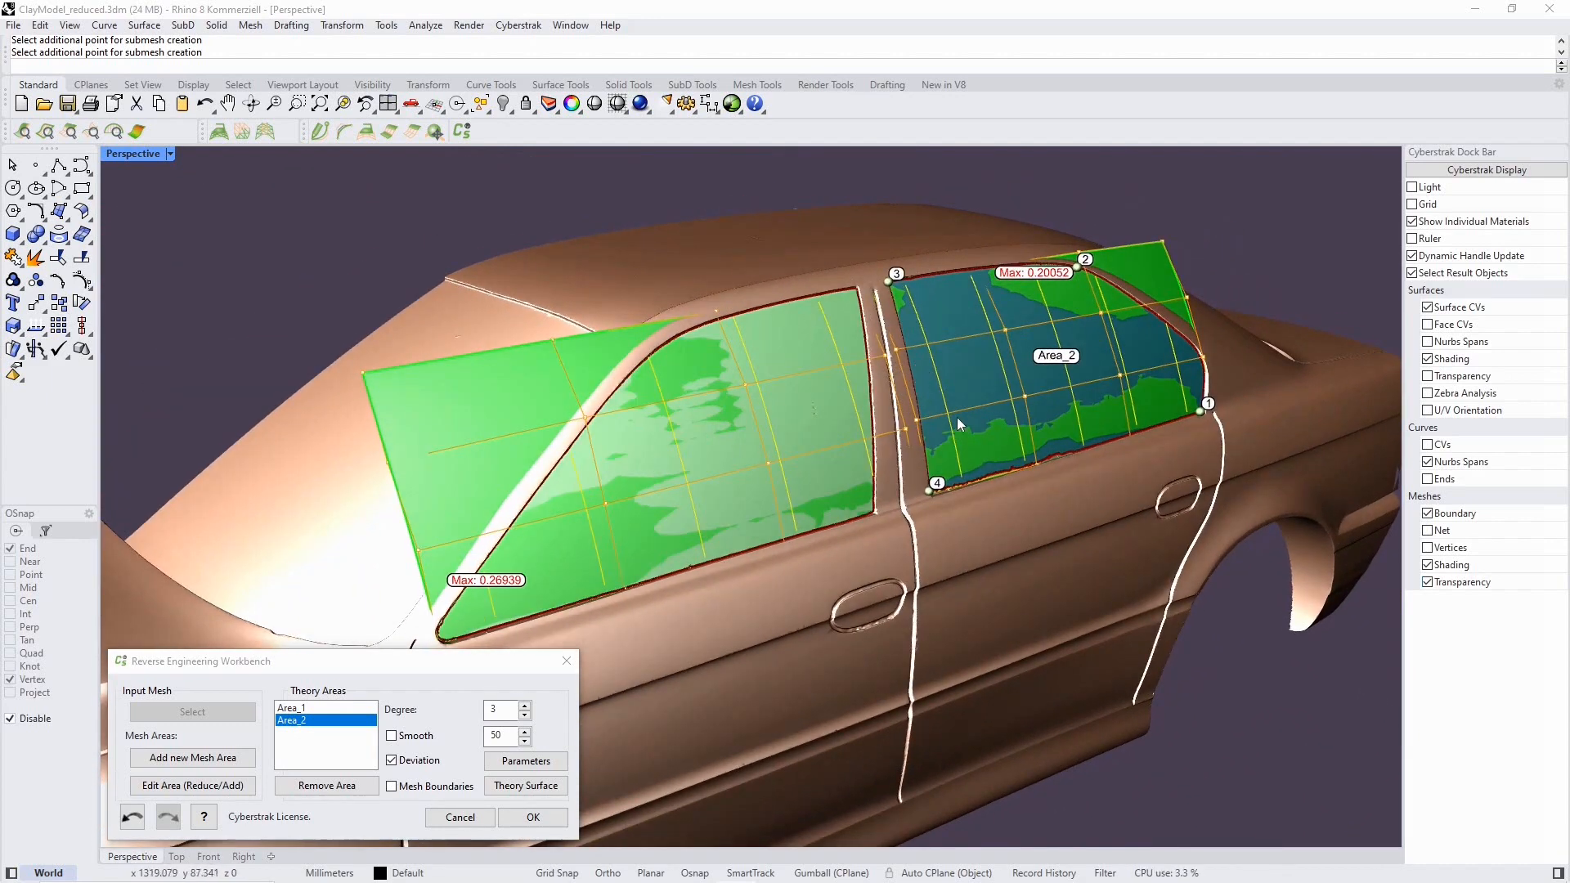
Start a new mesh area on the front door band below the window and extend it to the lower crease and door handle.
click(215, 759)
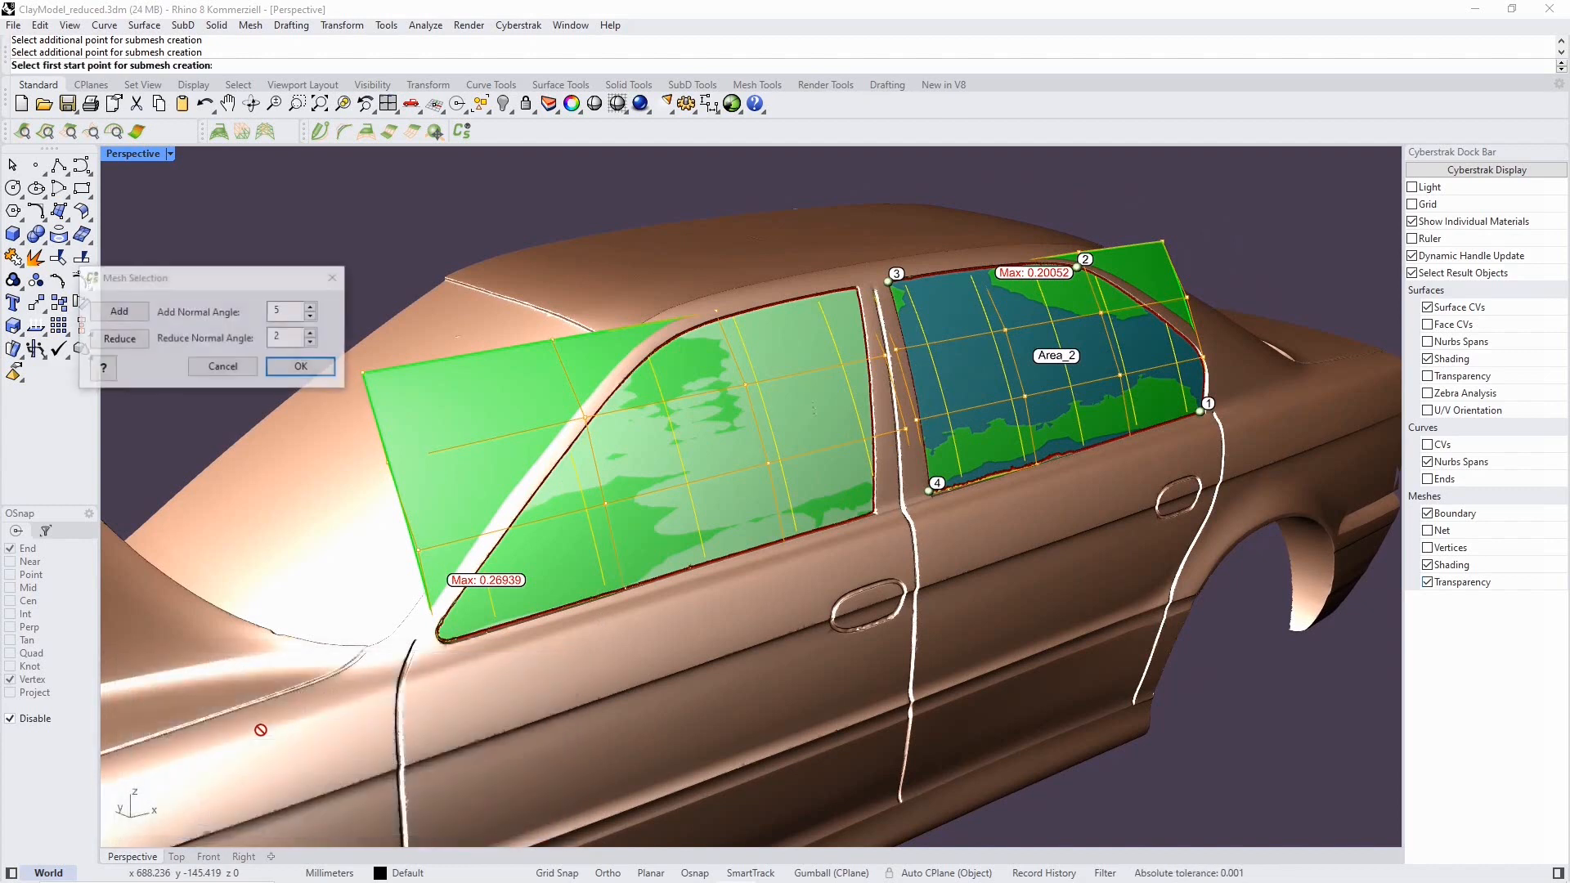
right_drag(1024, 582, 1011, 581)
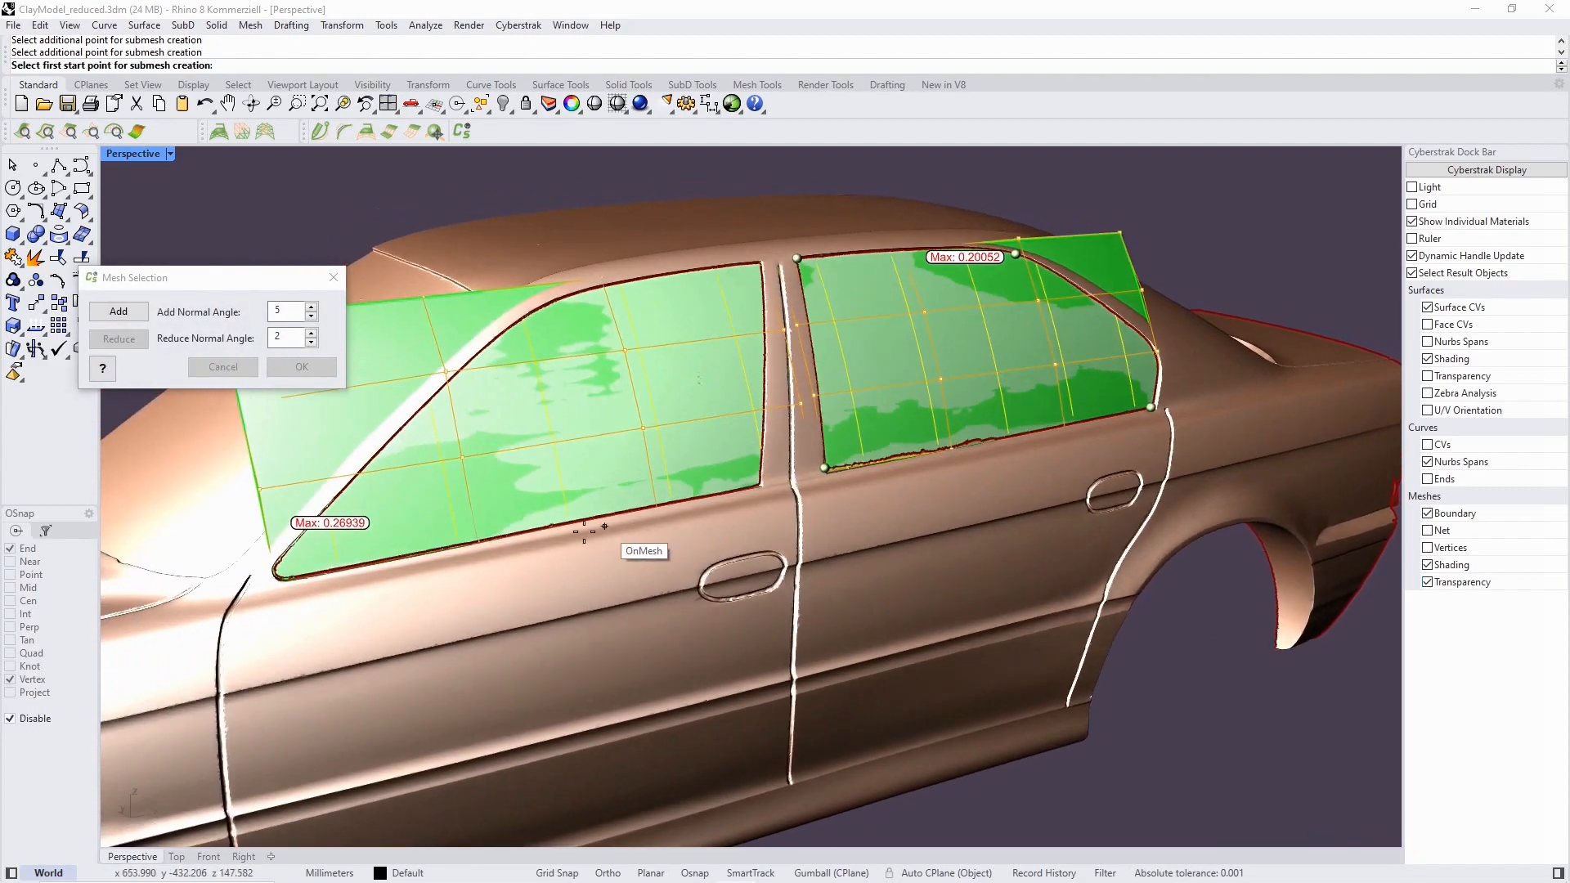
click(557, 588)
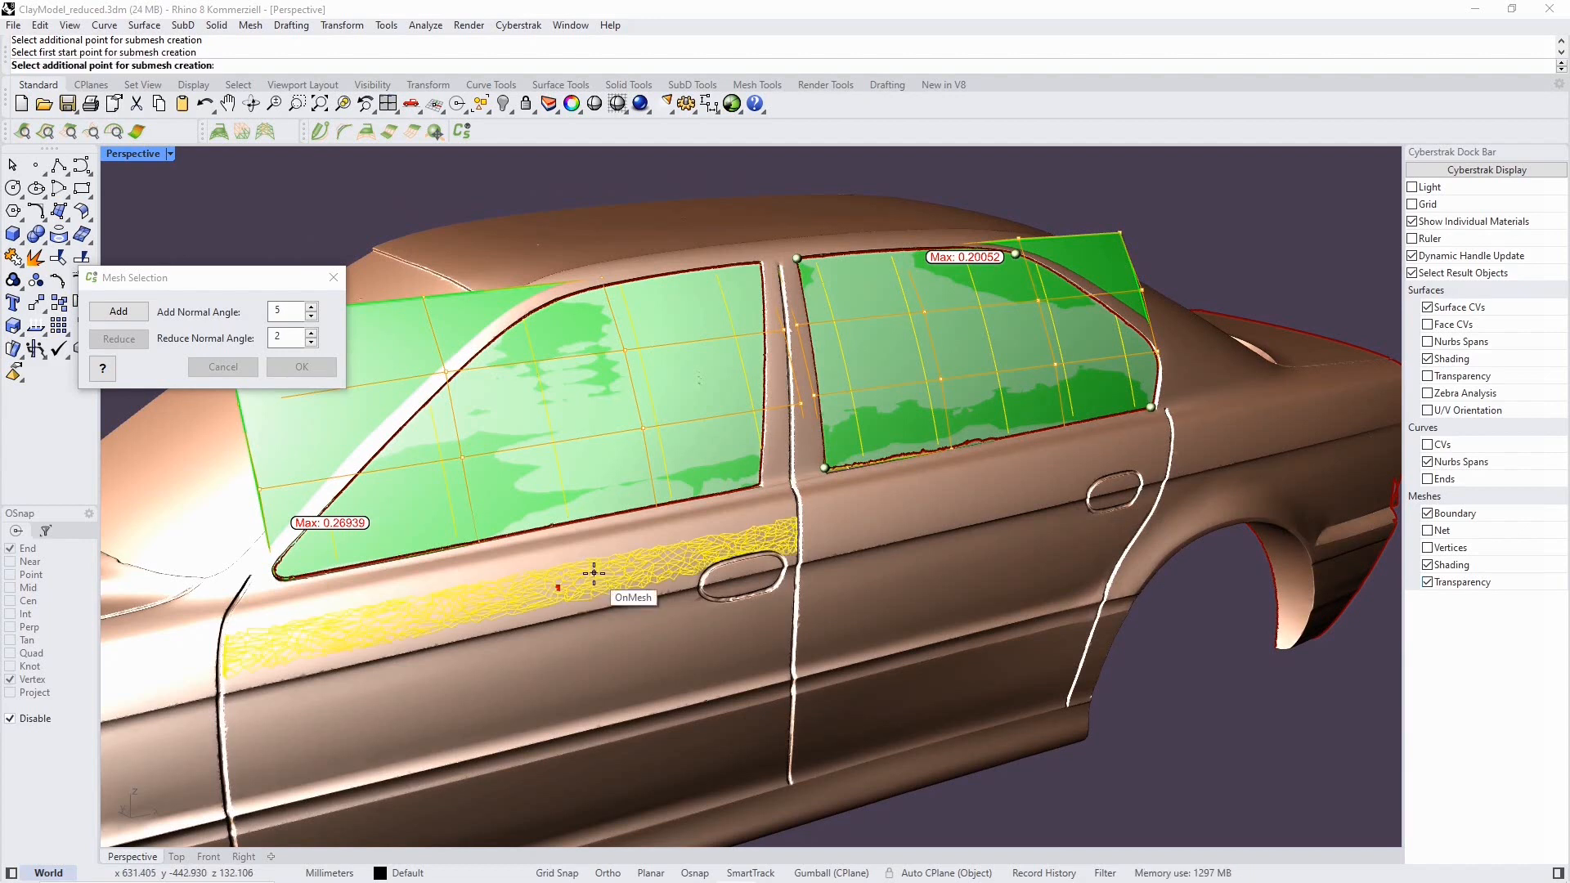
scroll(595, 583, up, 3)
shift+right_drag(553, 578, 708, 572)
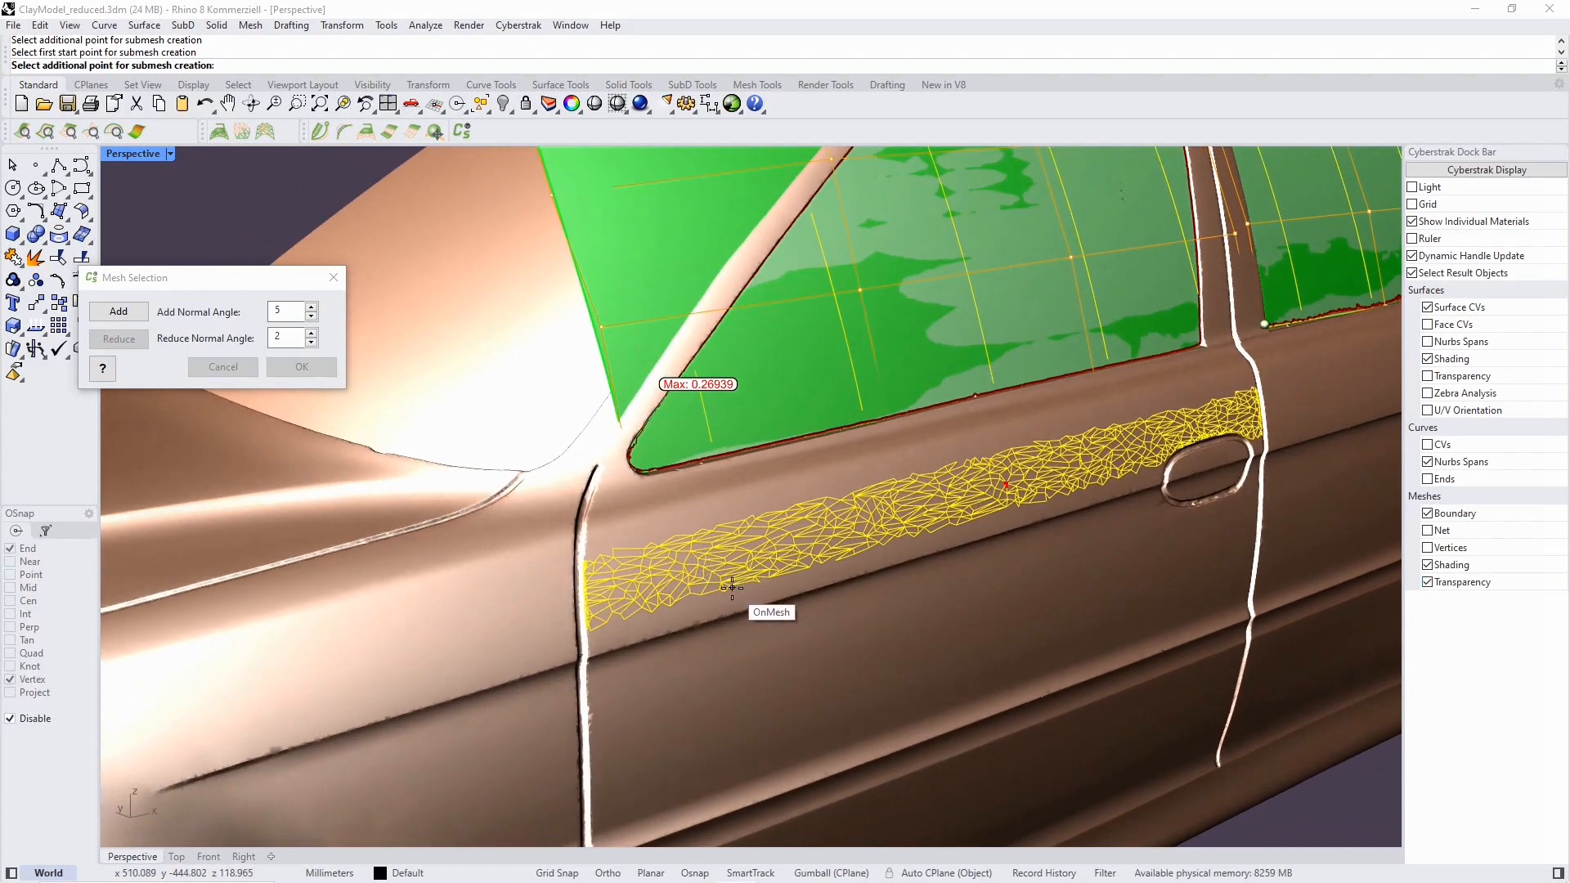
click(730, 592)
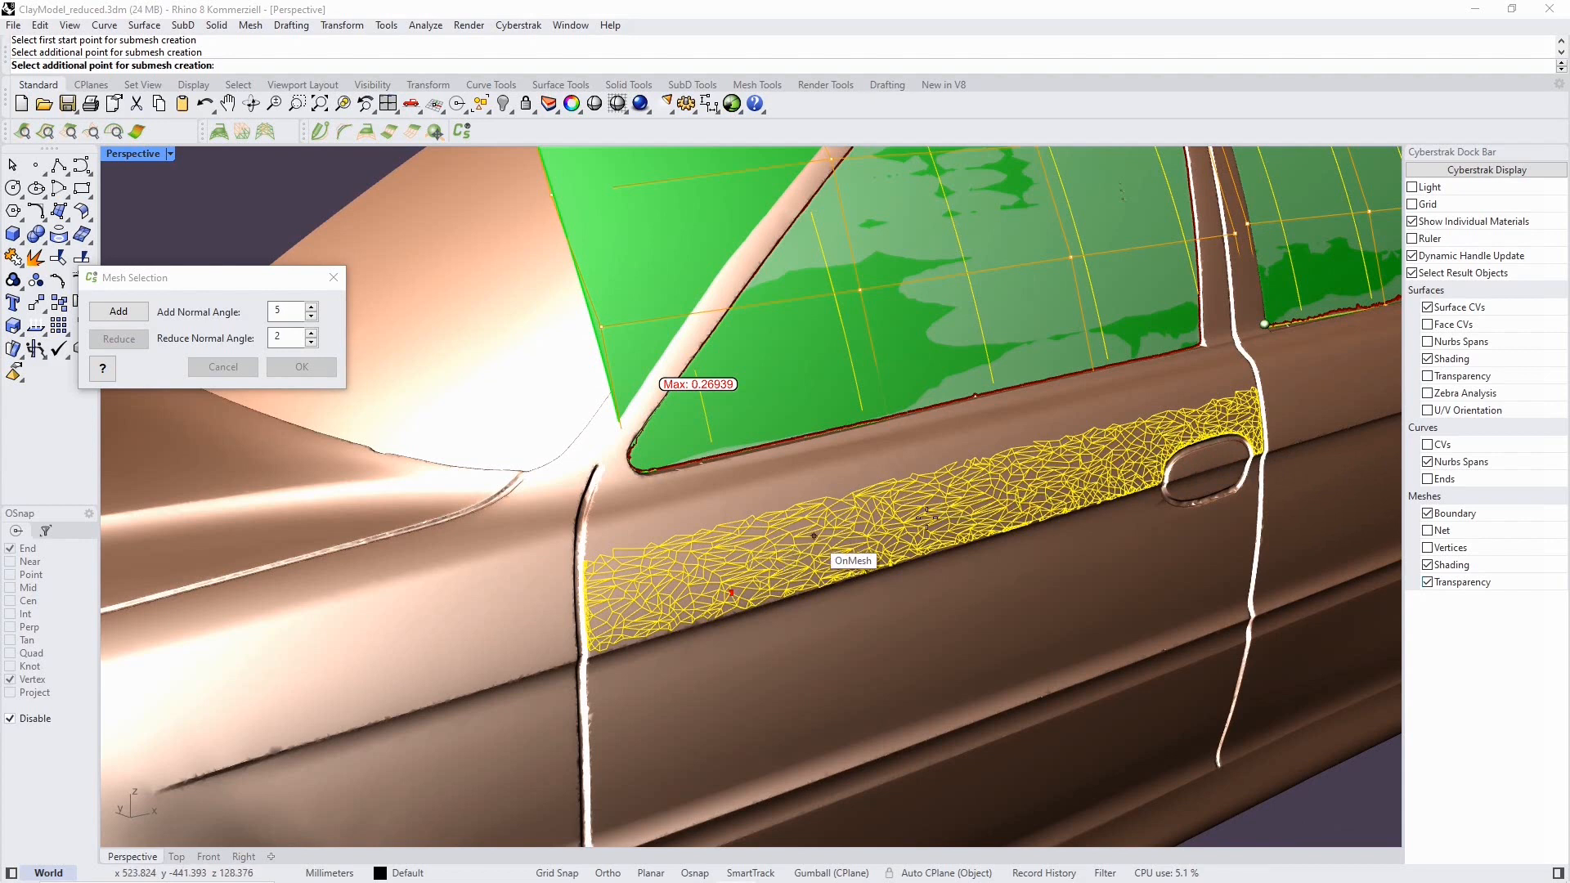
click(1212, 452)
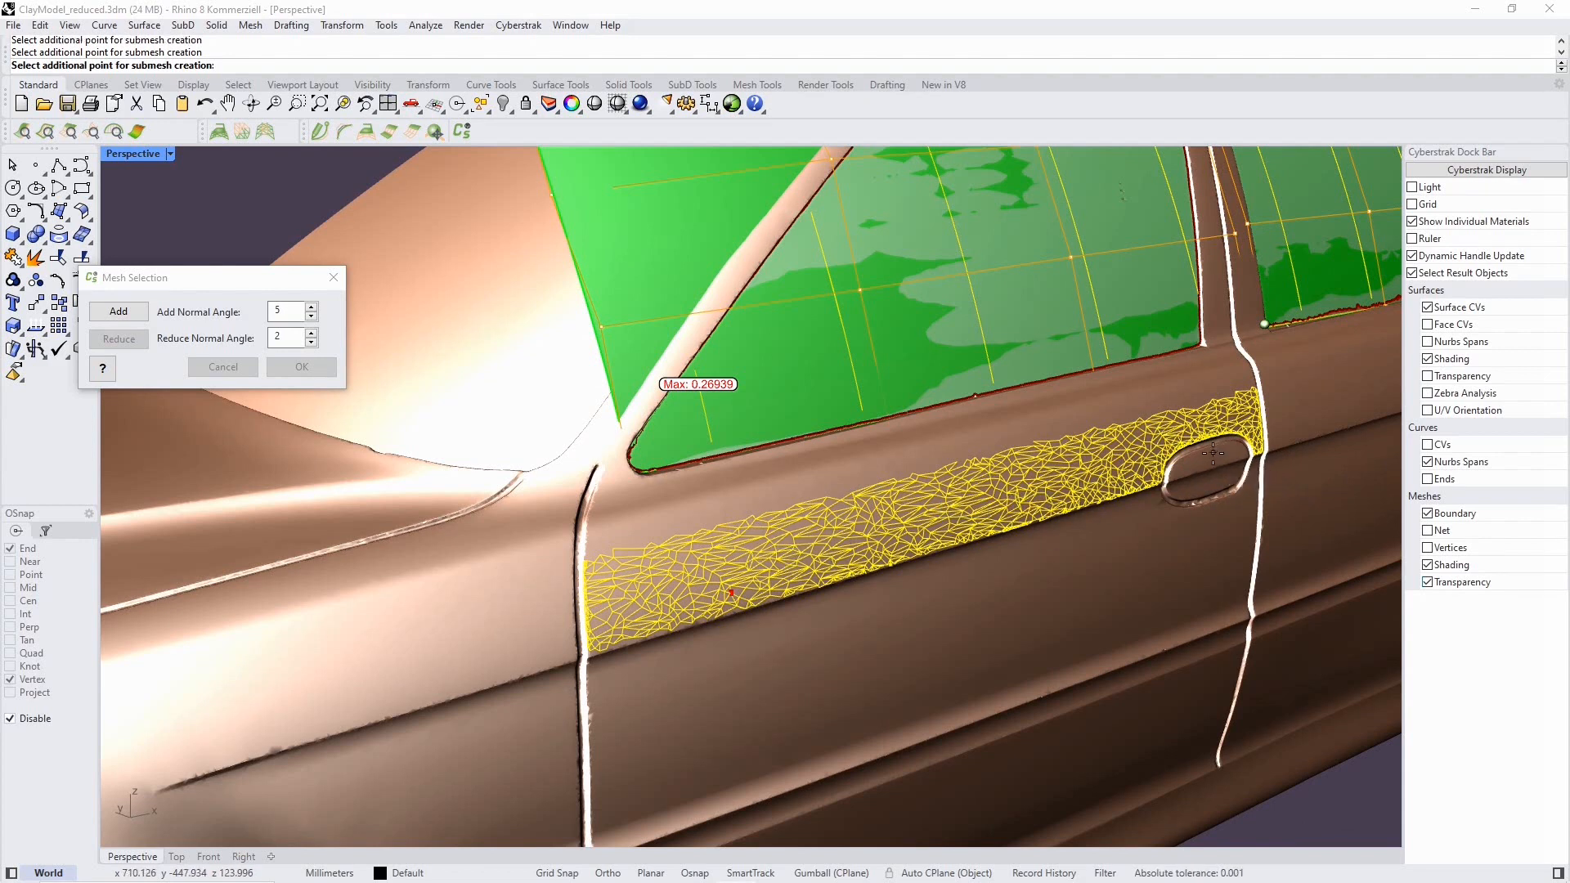
Extend the door band selection along its upper edge towards both ends and accept it as a new mesh area.
scroll(1213, 452, up, 2)
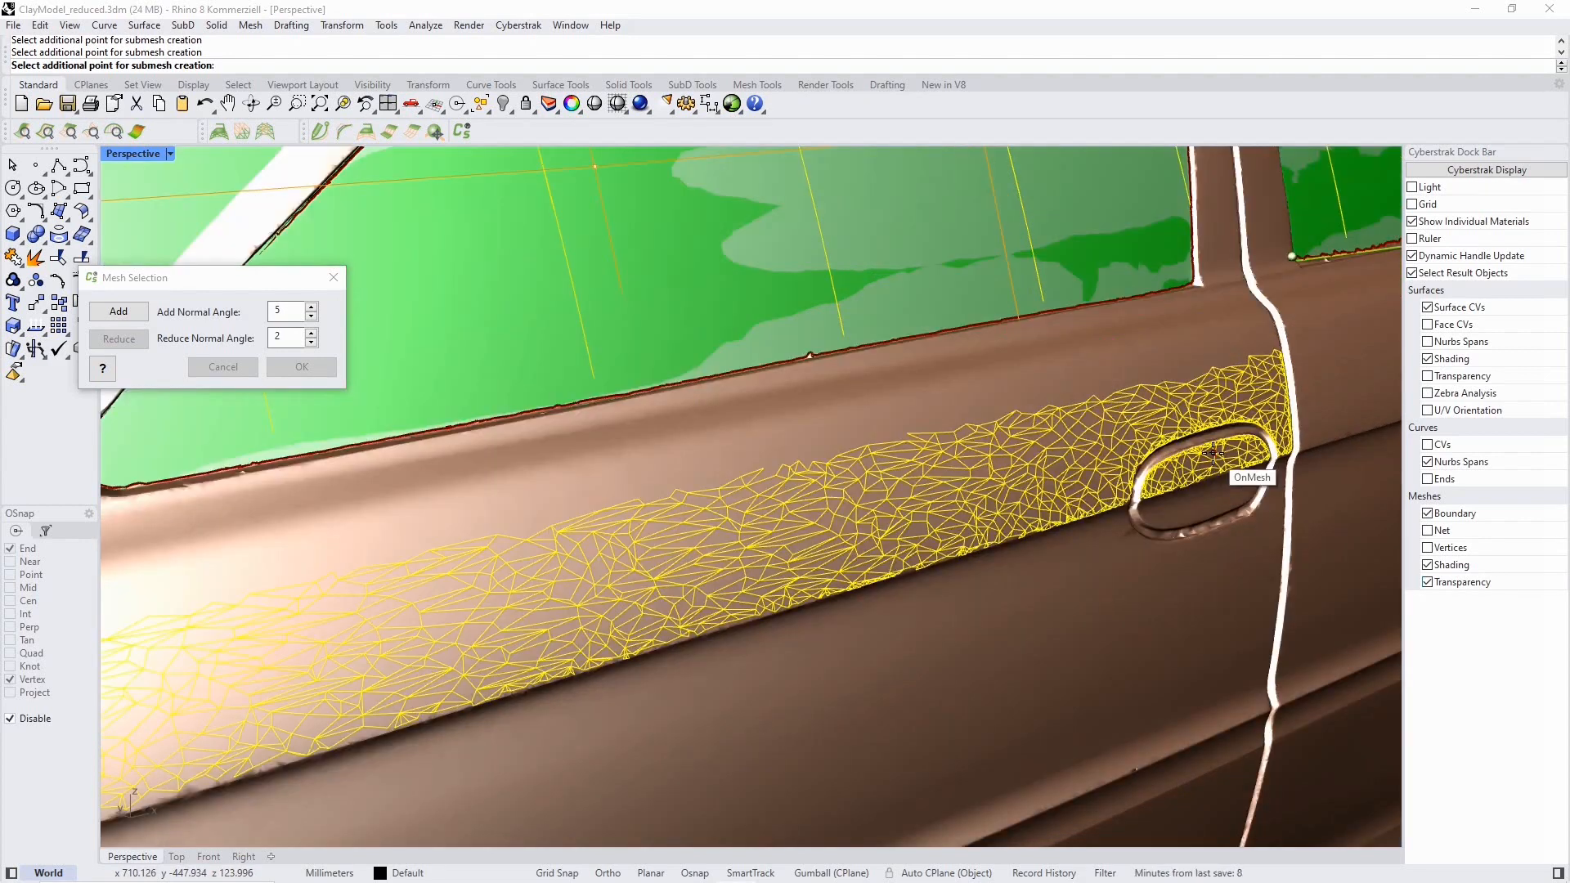
click(1182, 377)
shift+right_drag(641, 522, 771, 507)
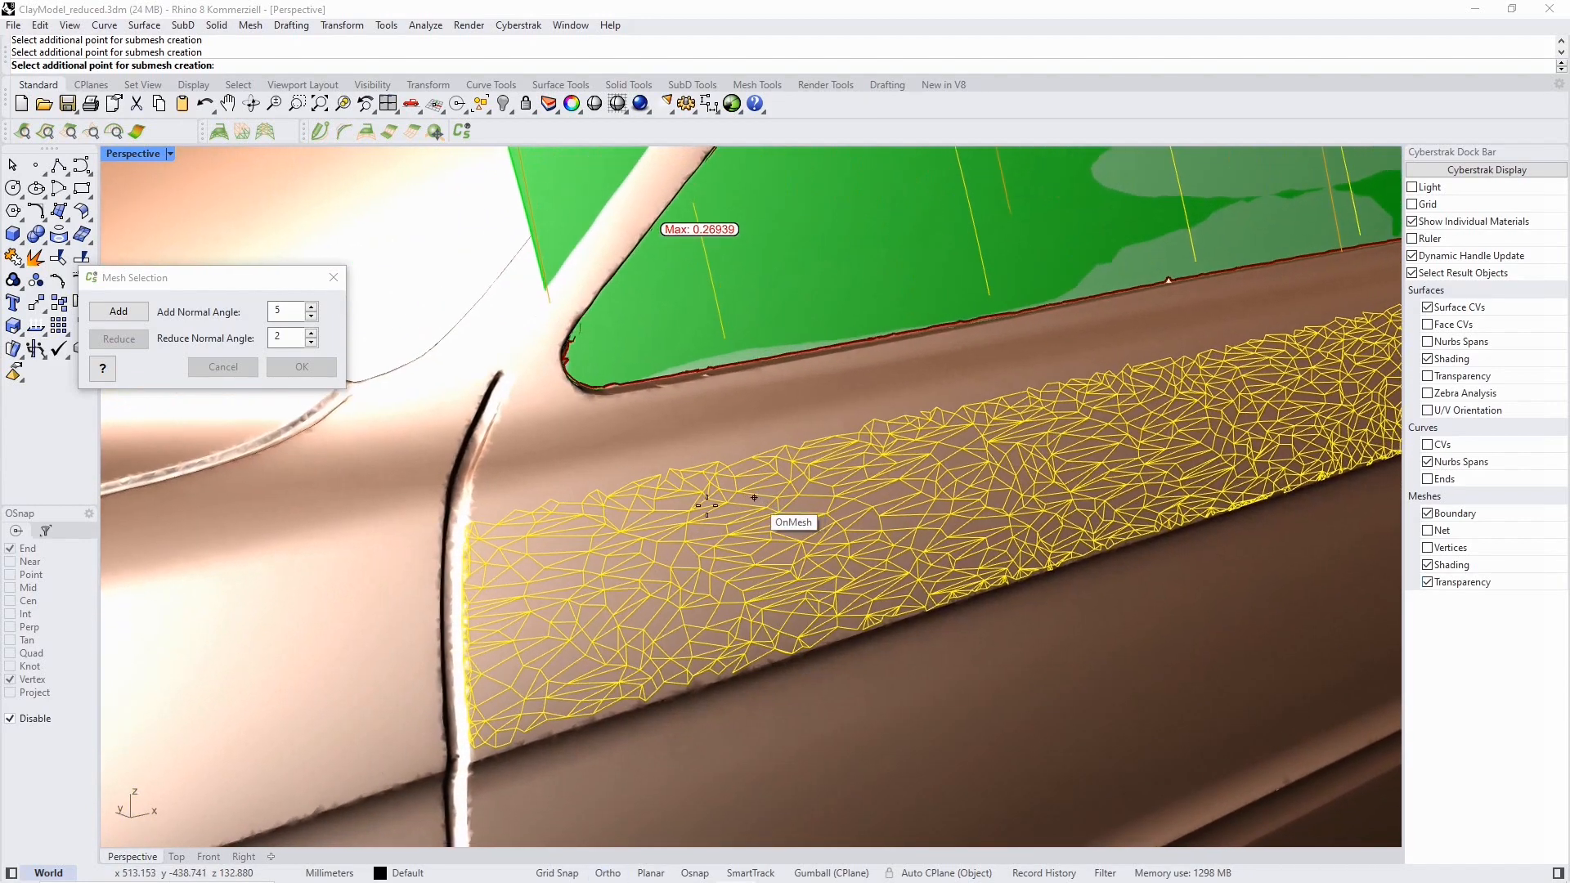
click(576, 513)
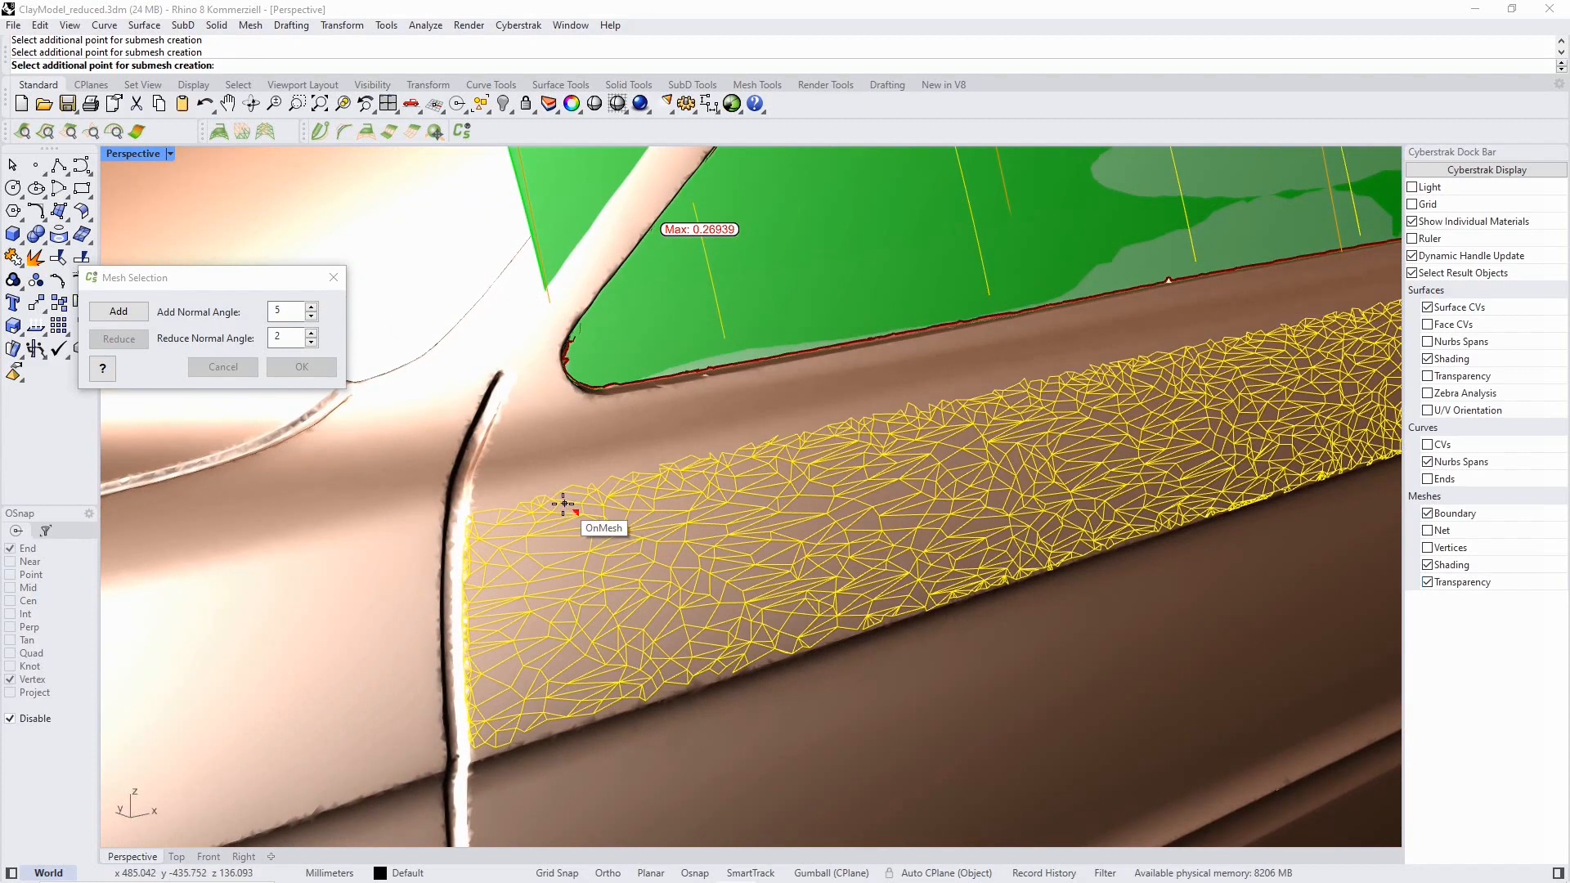
scroll(709, 507, down, 5)
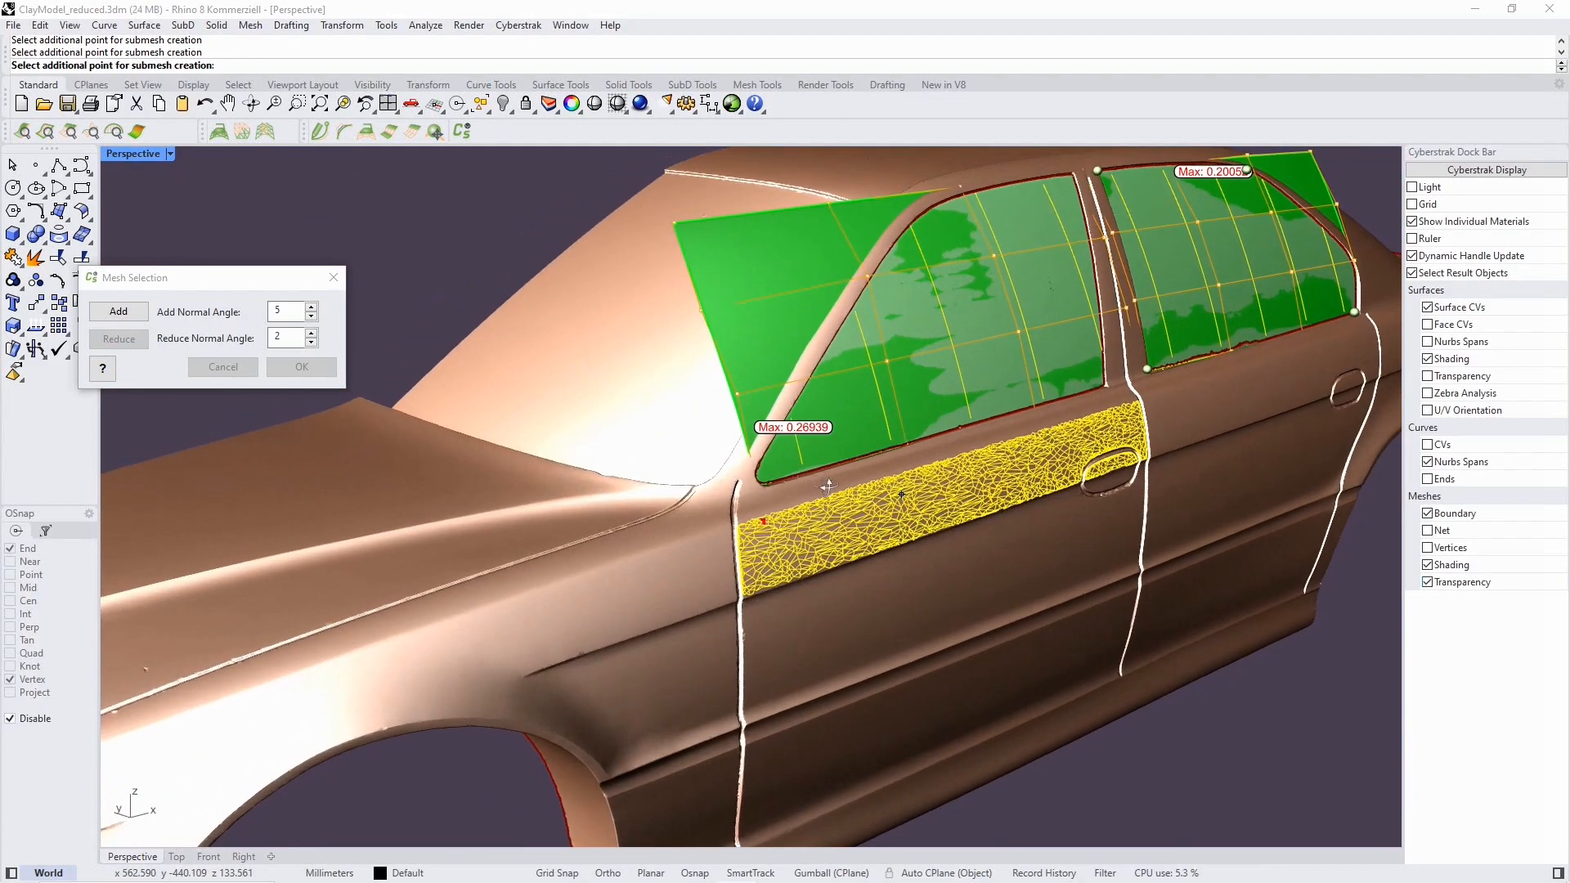
right_drag(828, 487, 797, 485)
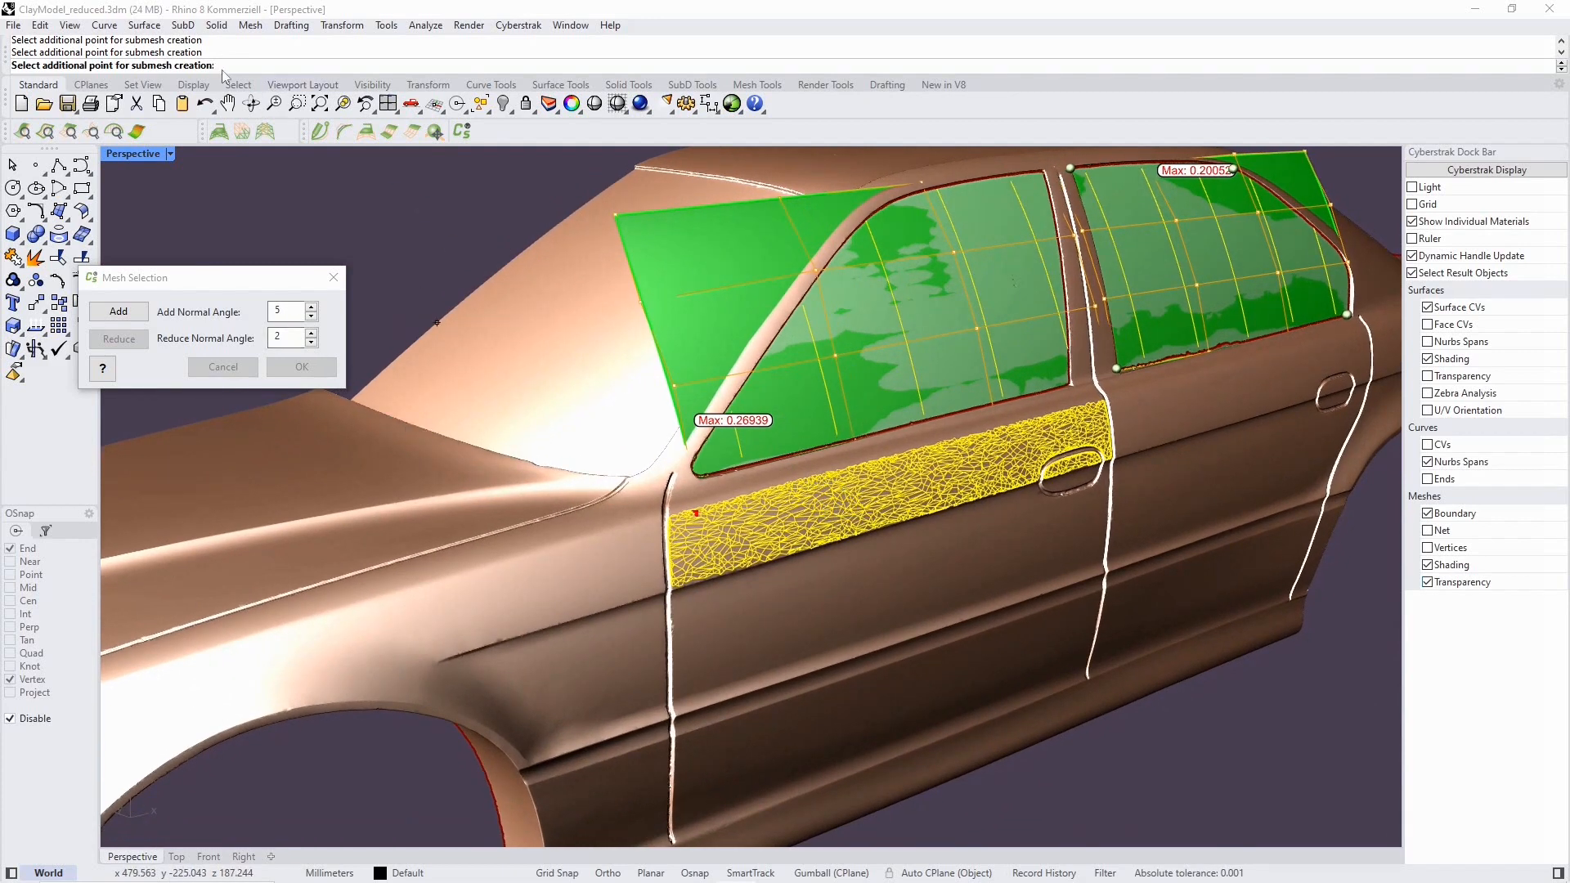
right_click(335, 193)
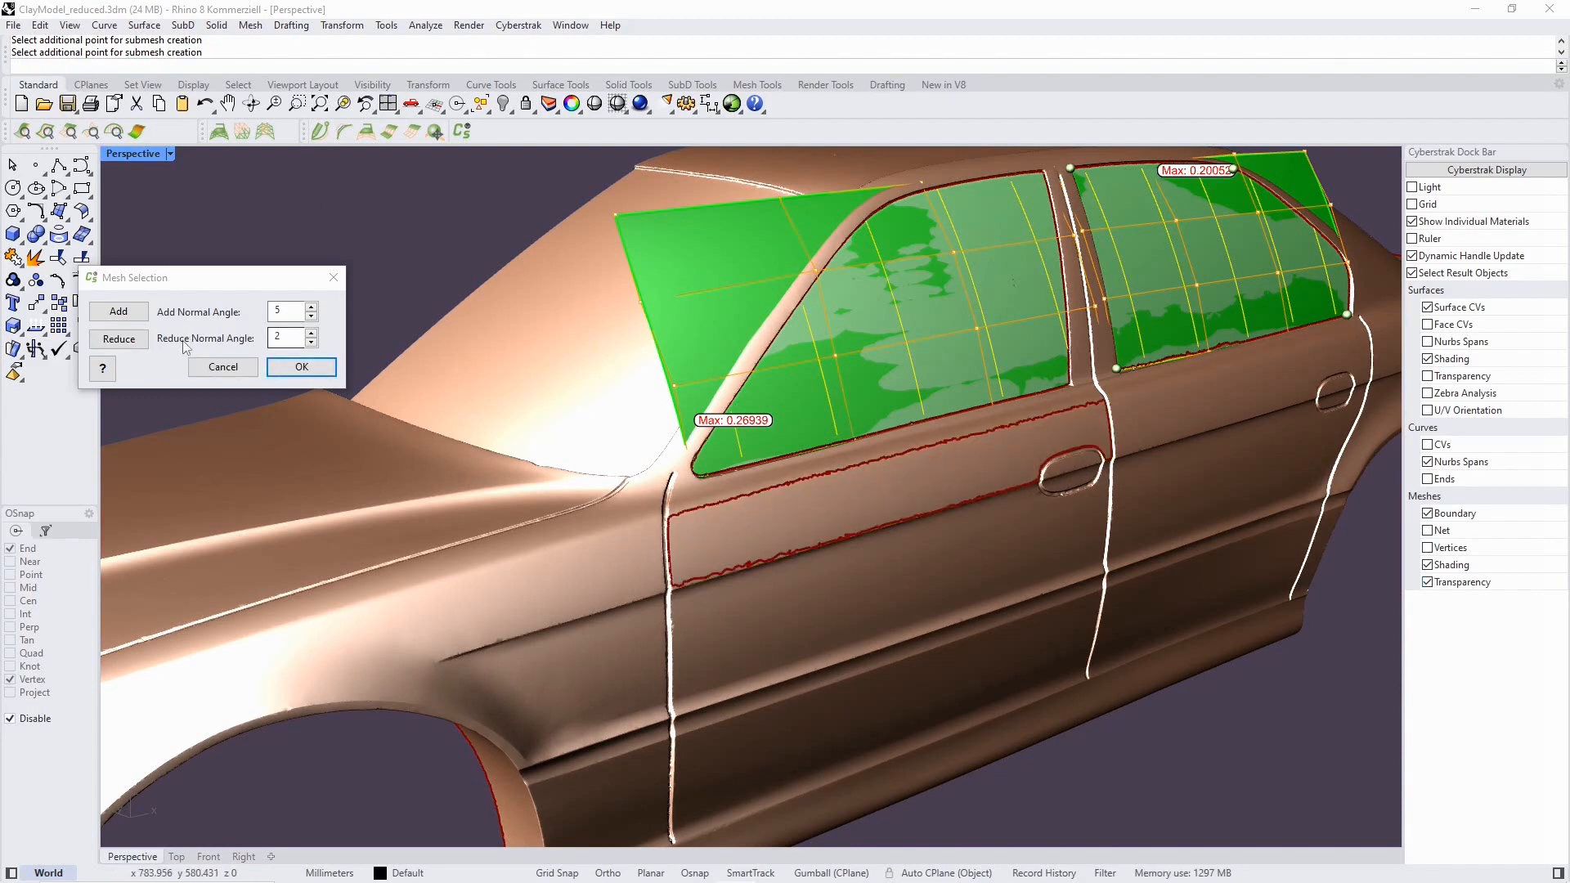
click(301, 367)
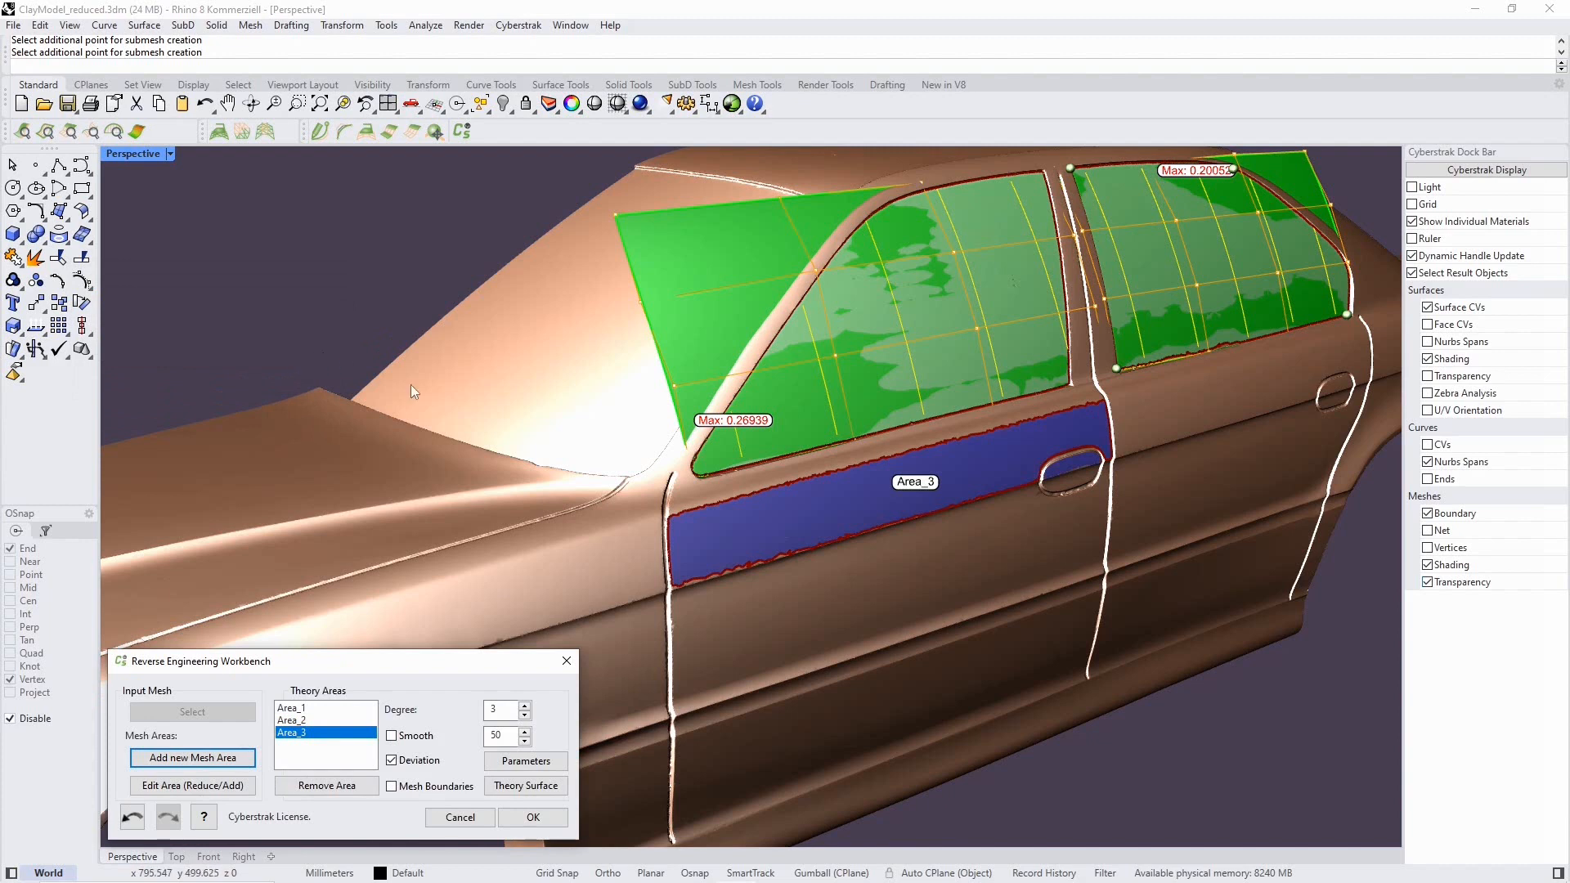
Create a degree 3 theory surface with smoothing at 50 for the door band and finish the reverse engineering session.
click(515, 786)
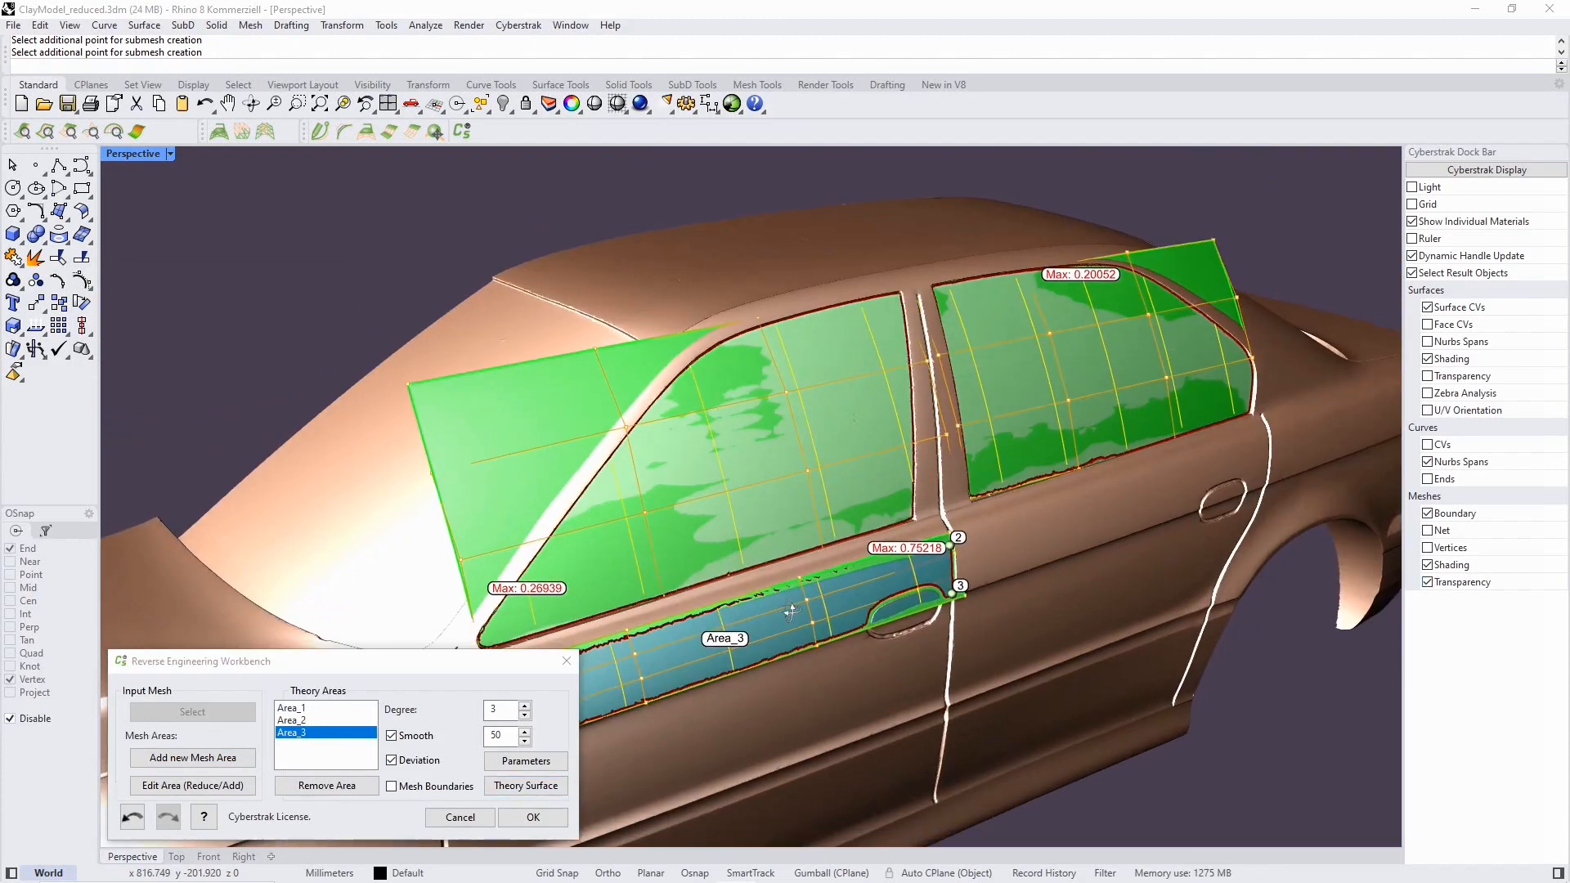
right_drag(756, 606, 801, 617)
scroll(782, 514, down, 3)
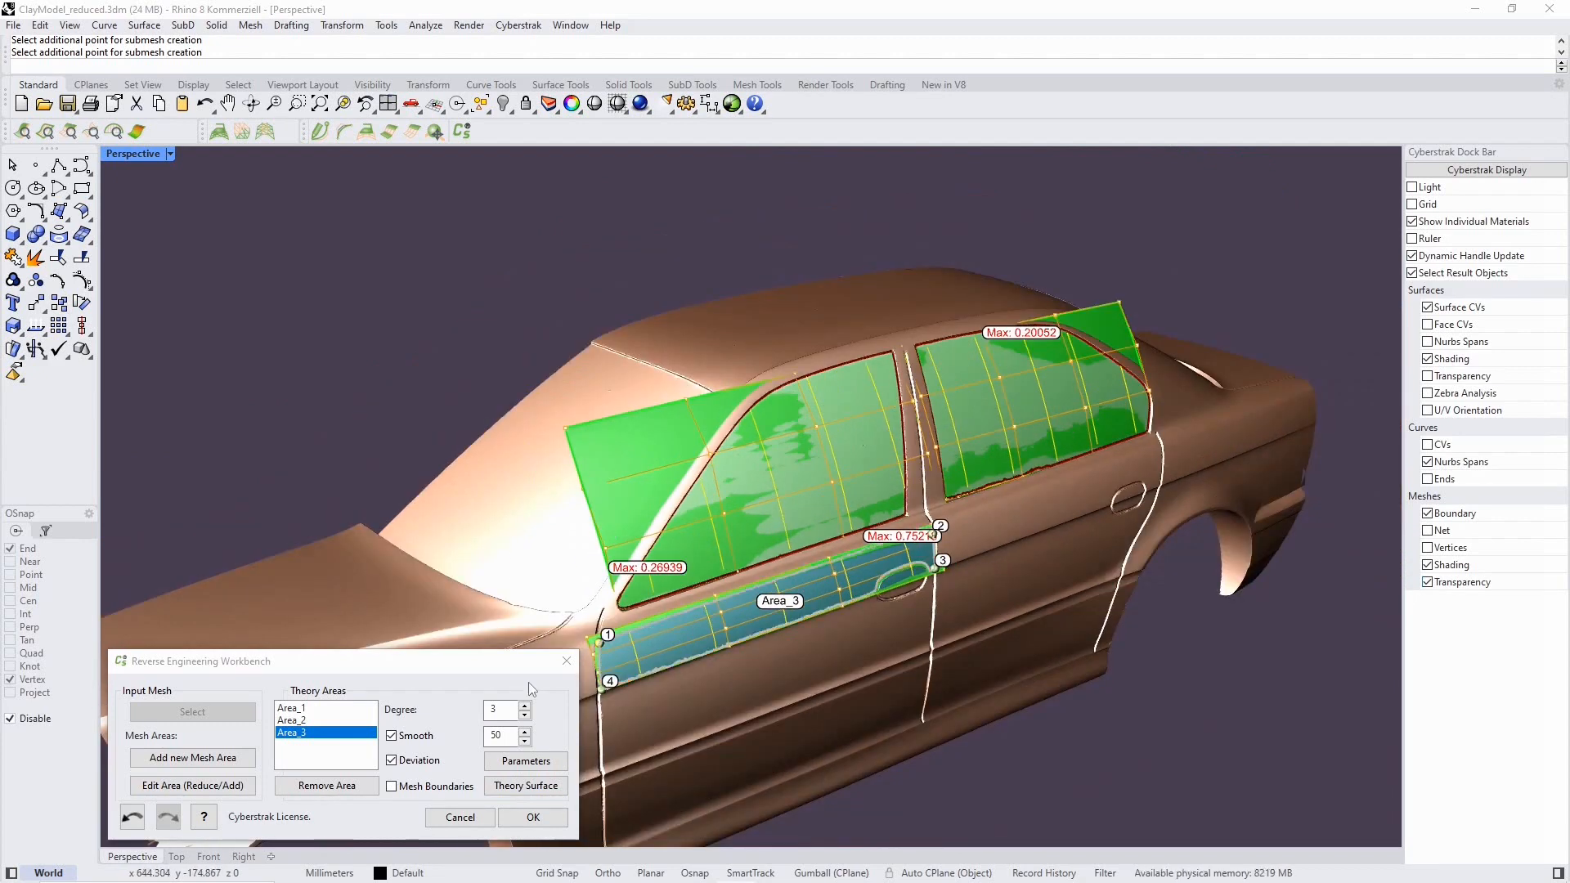
click(534, 818)
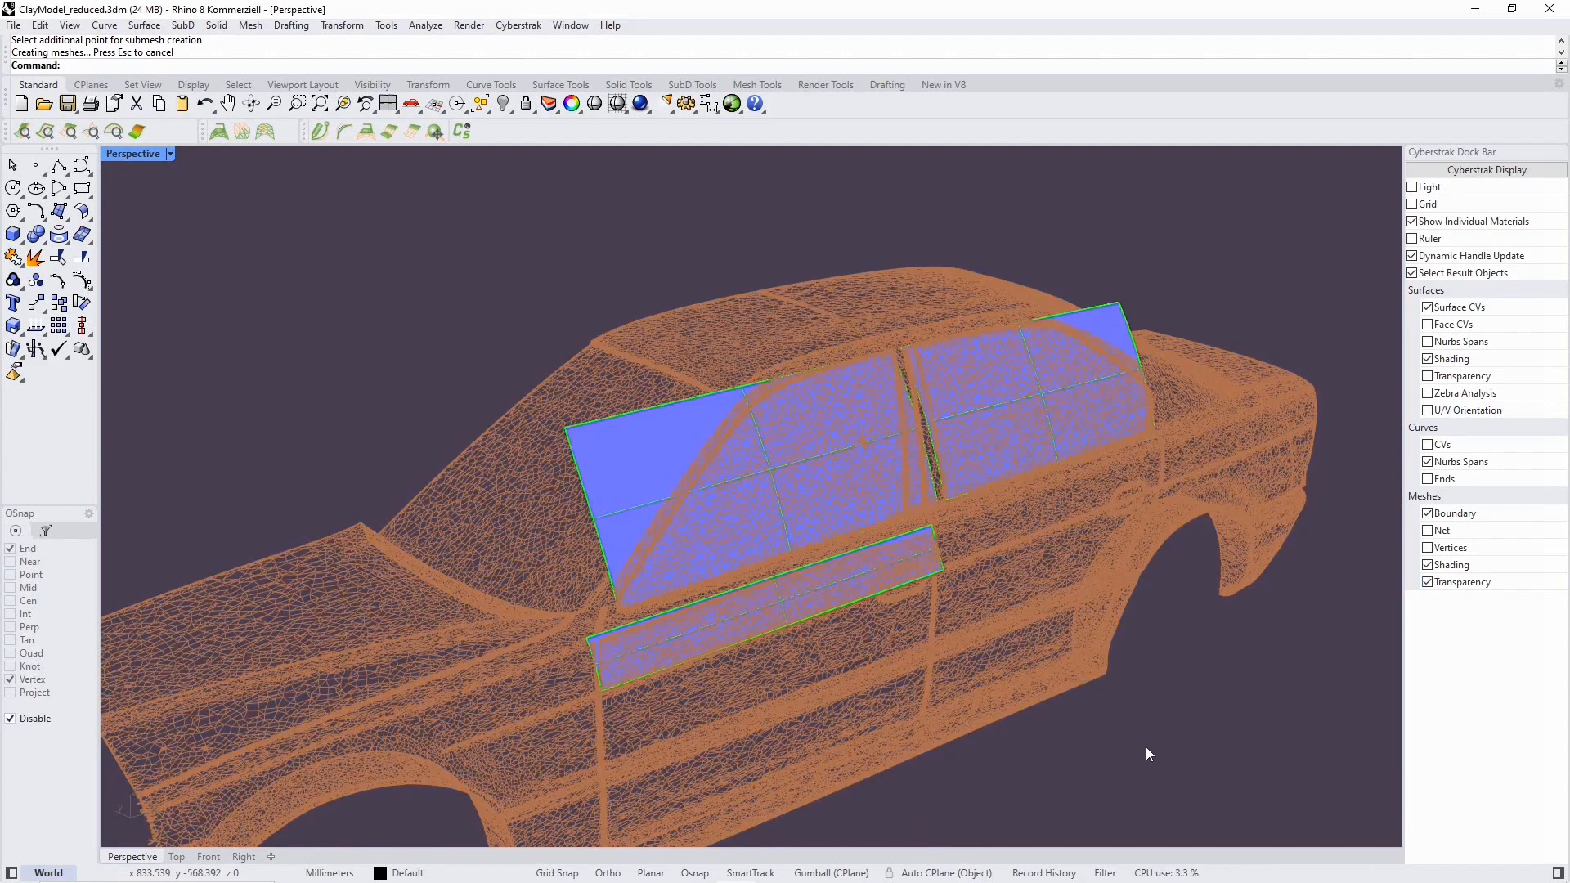
Check the separated meshes by selecting the rear window, front window and door band meshes one at a time.
click(1003, 628)
click(1260, 698)
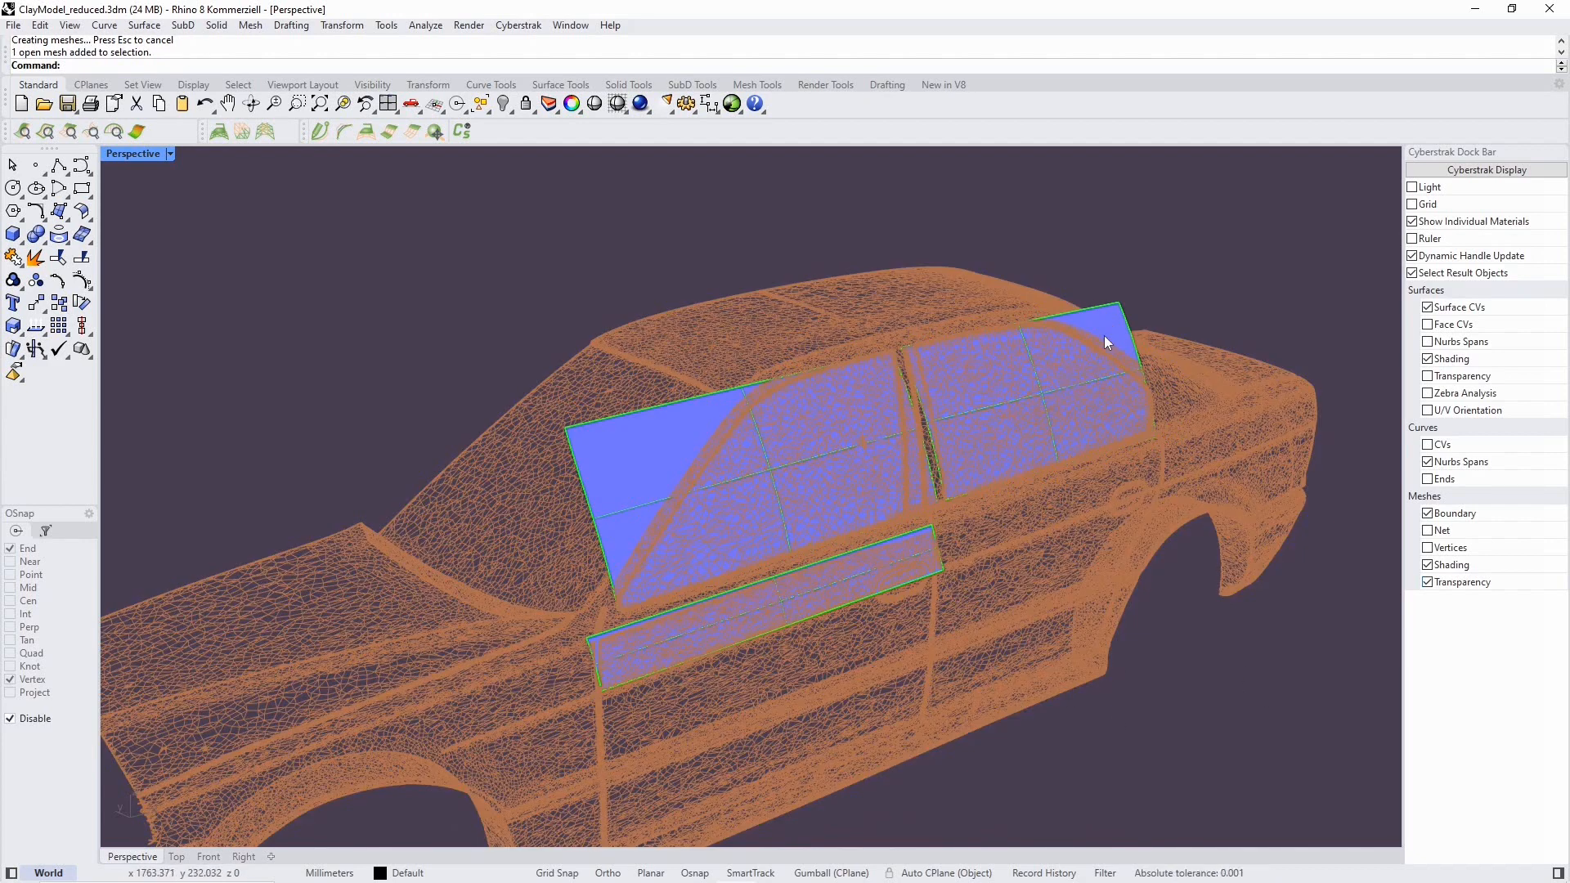
click(1066, 360)
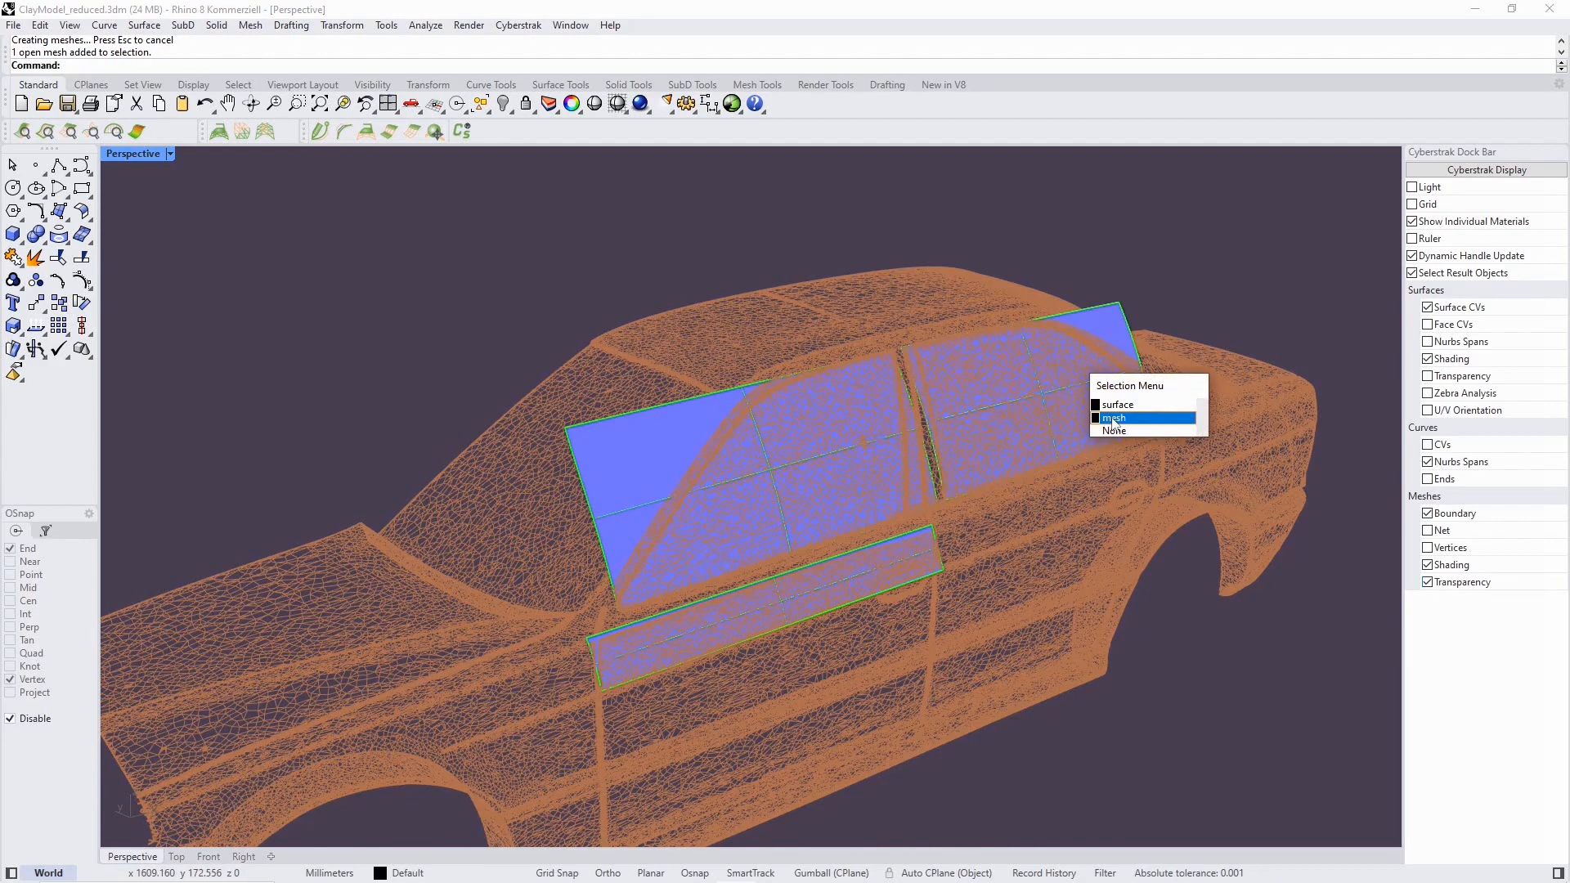
click(1114, 417)
click(840, 435)
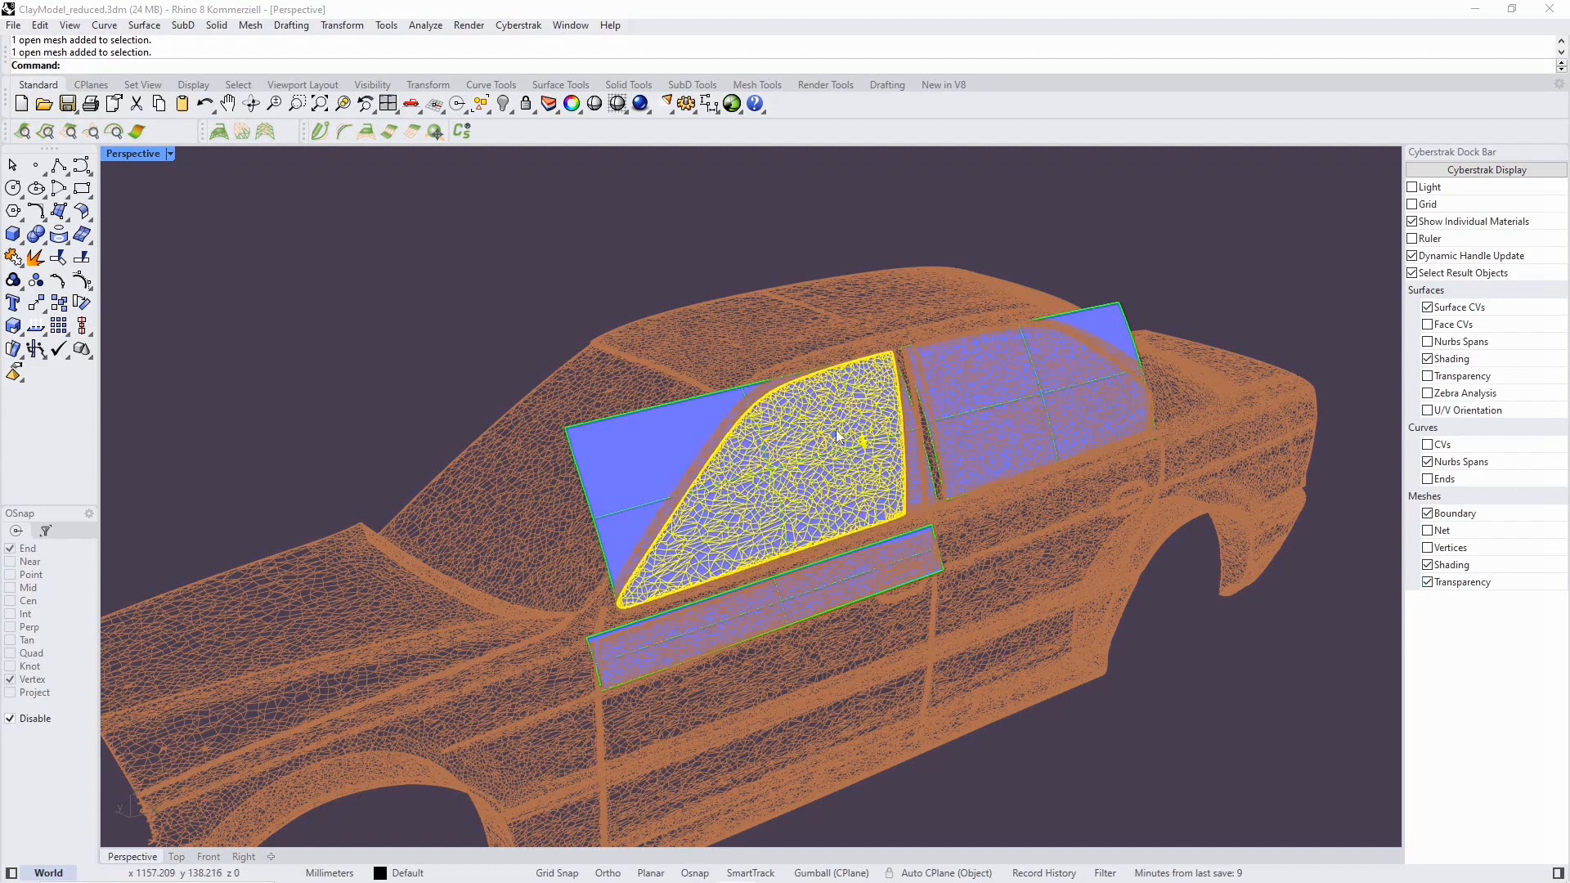
click(845, 572)
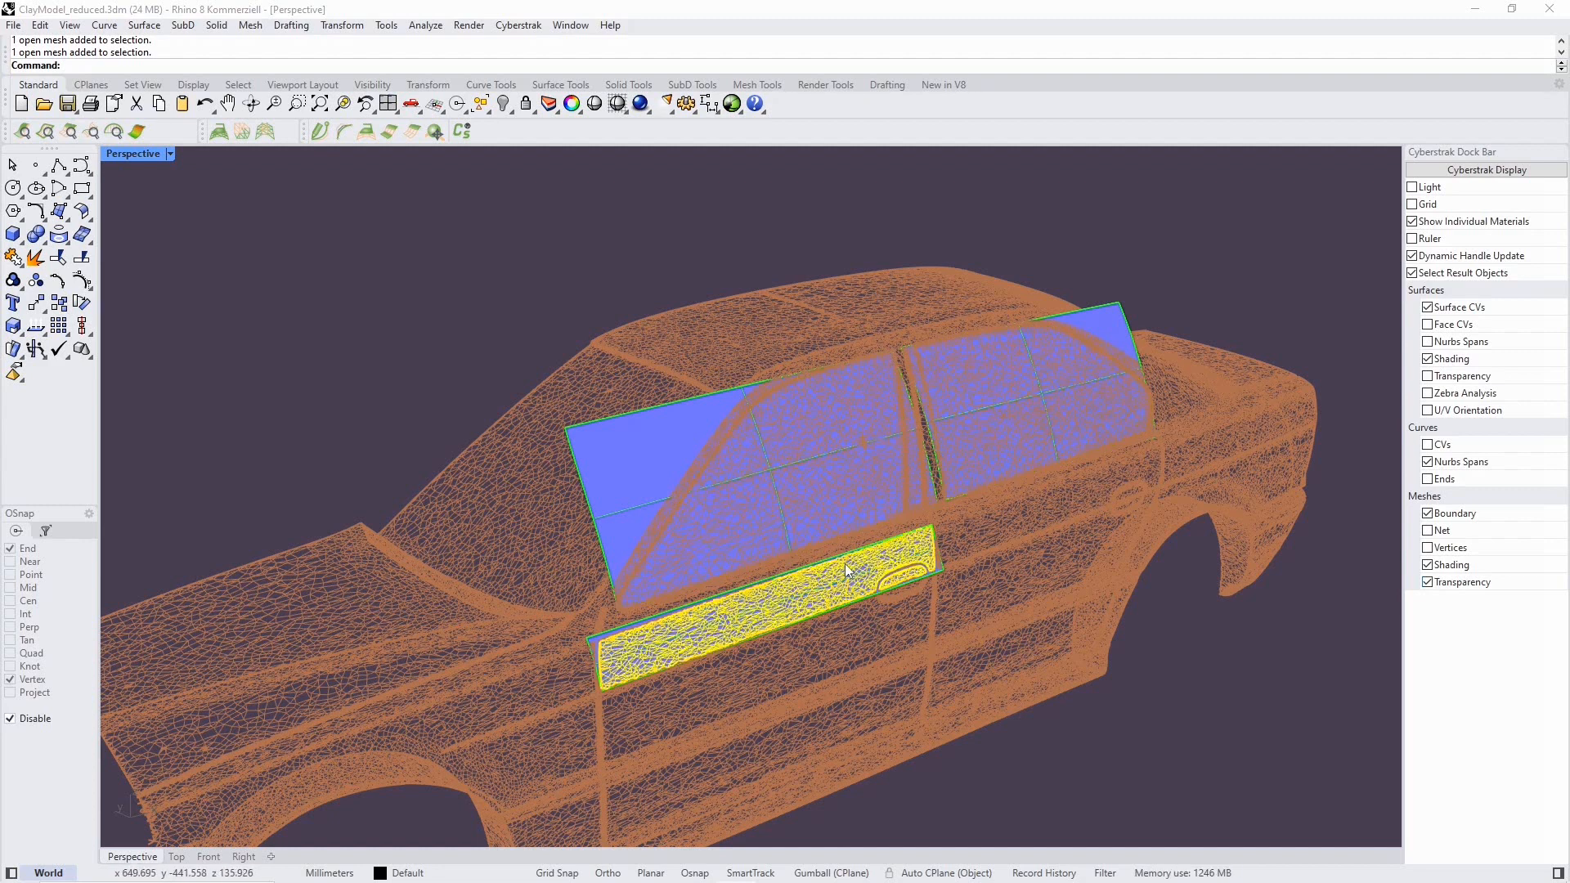
click(1093, 643)
click(1181, 662)
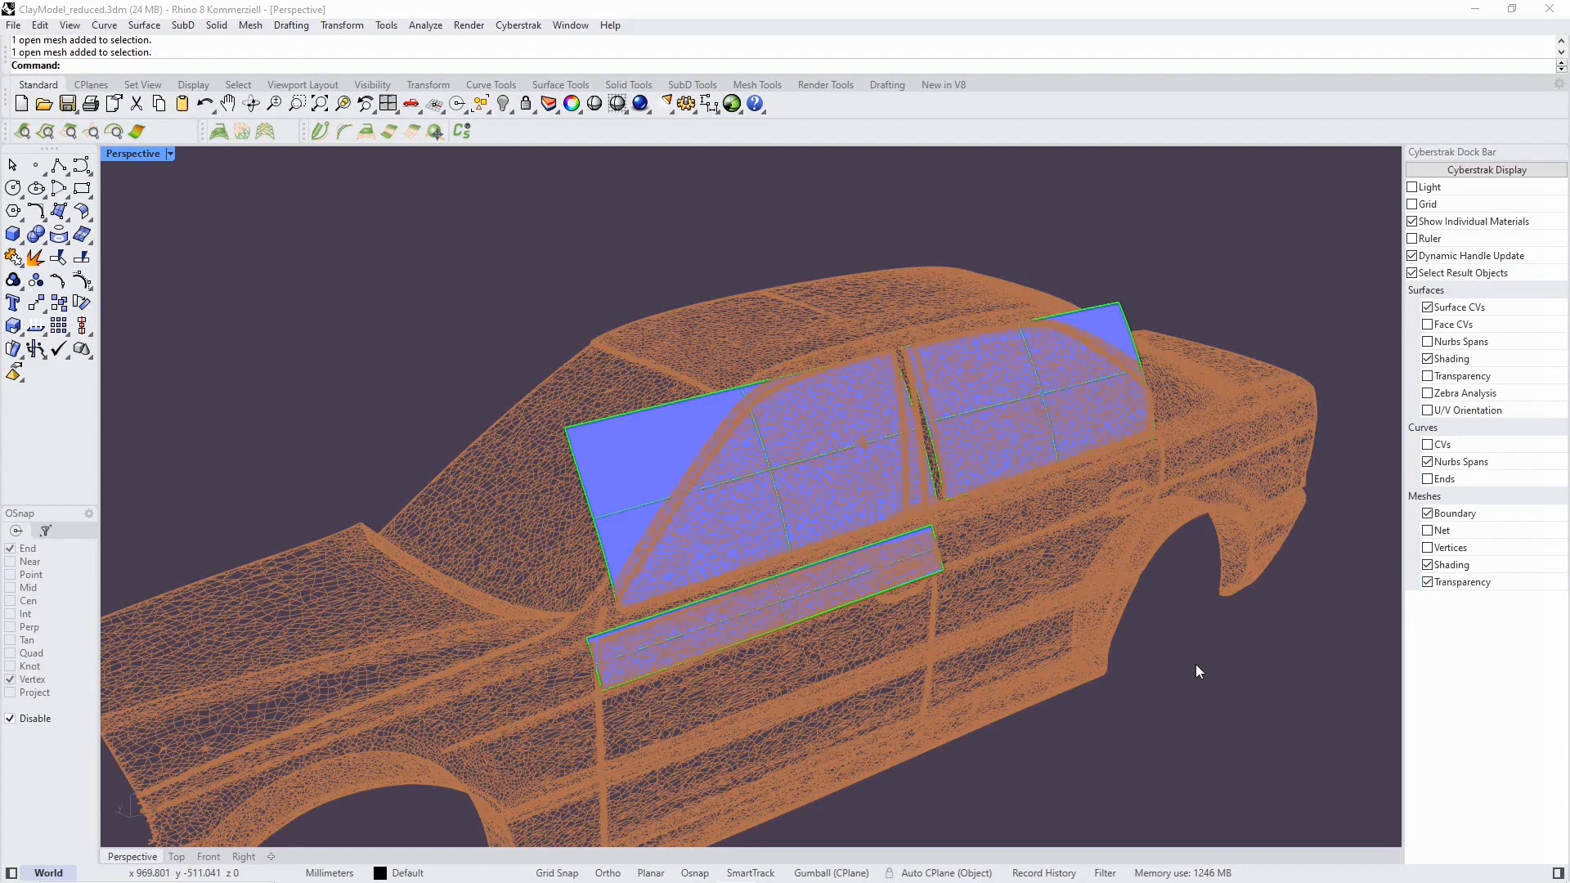
Reopen the reverse engineering workbench and start a new mesh area on the car's roof panel.
click(265, 132)
right_drag(322, 351, 324, 351)
right_drag(313, 366, 299, 362)
click(168, 759)
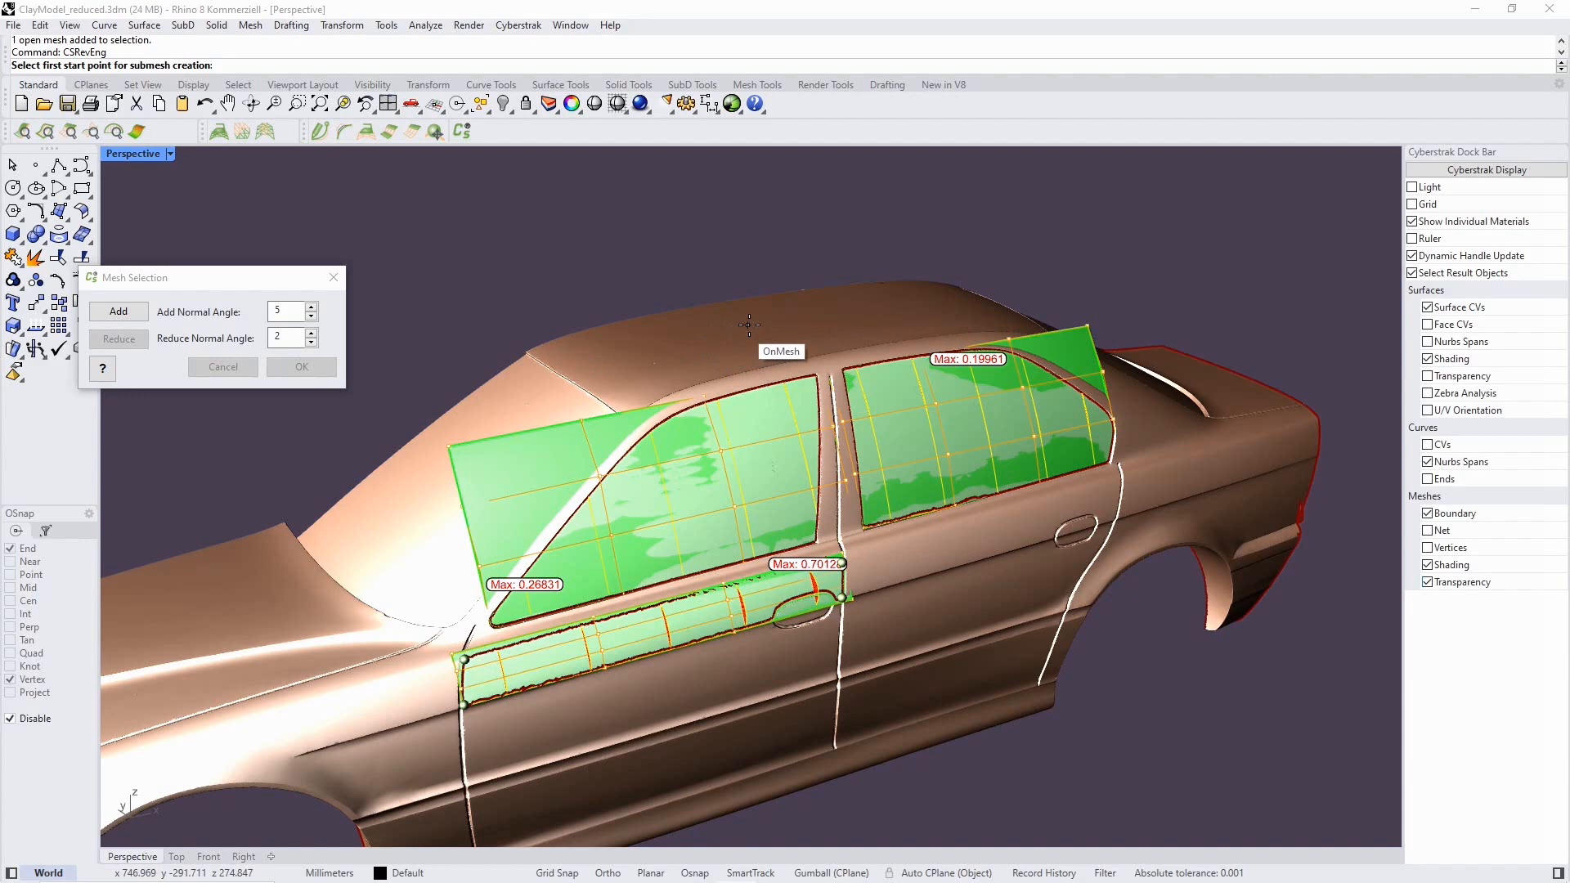
click(786, 317)
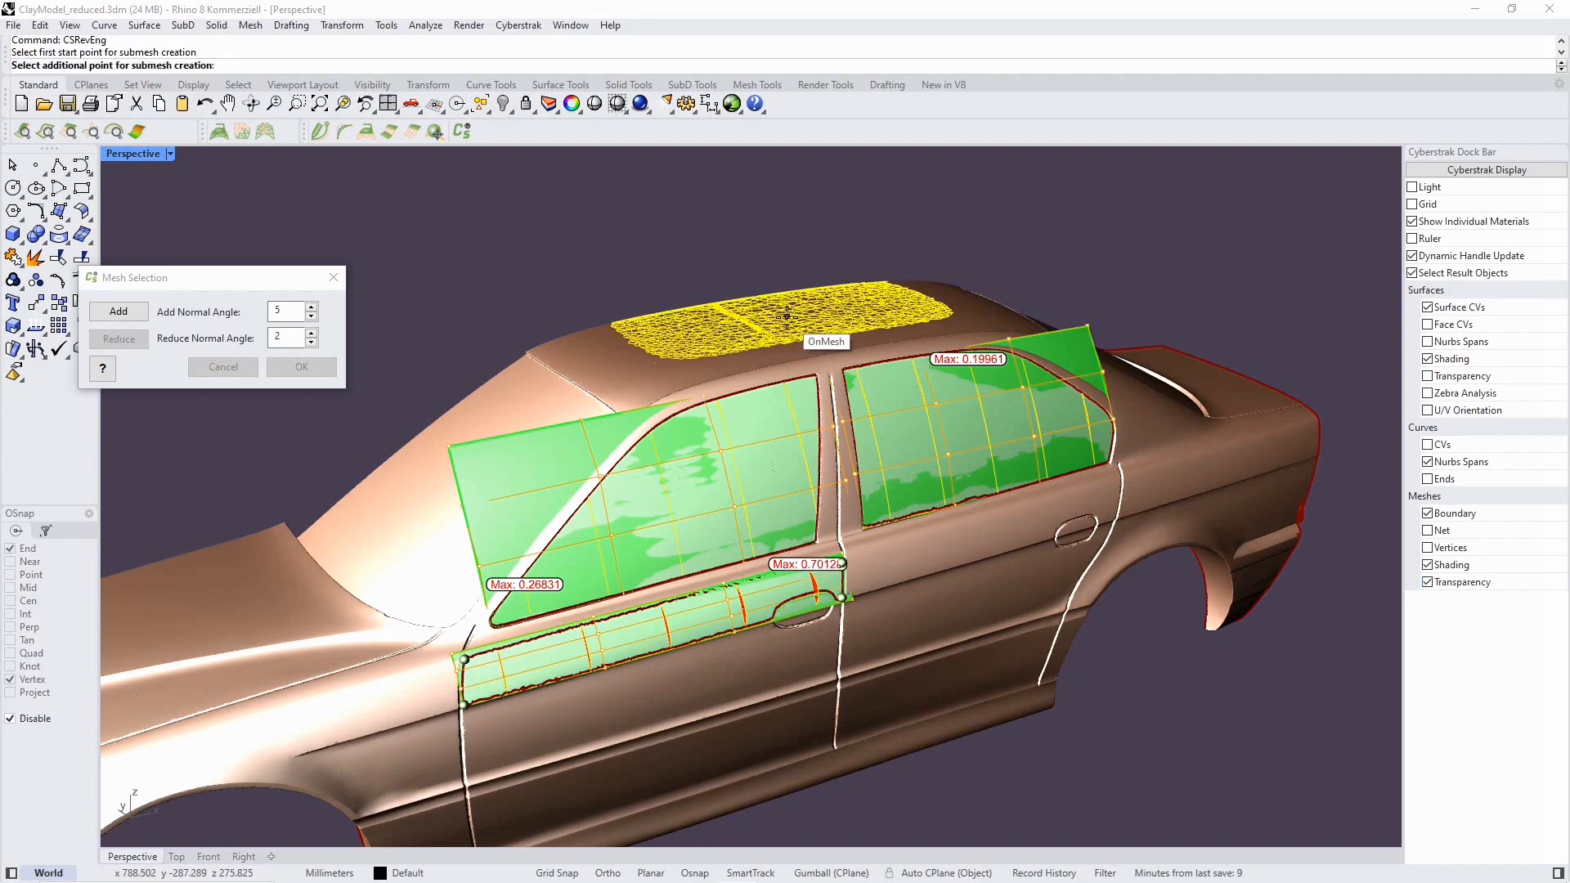
Set the add normal angle to 10 and extend the roof selection towards the side, windshield and rear window edges.
double_click(281, 312)
text(10)
click(732, 354)
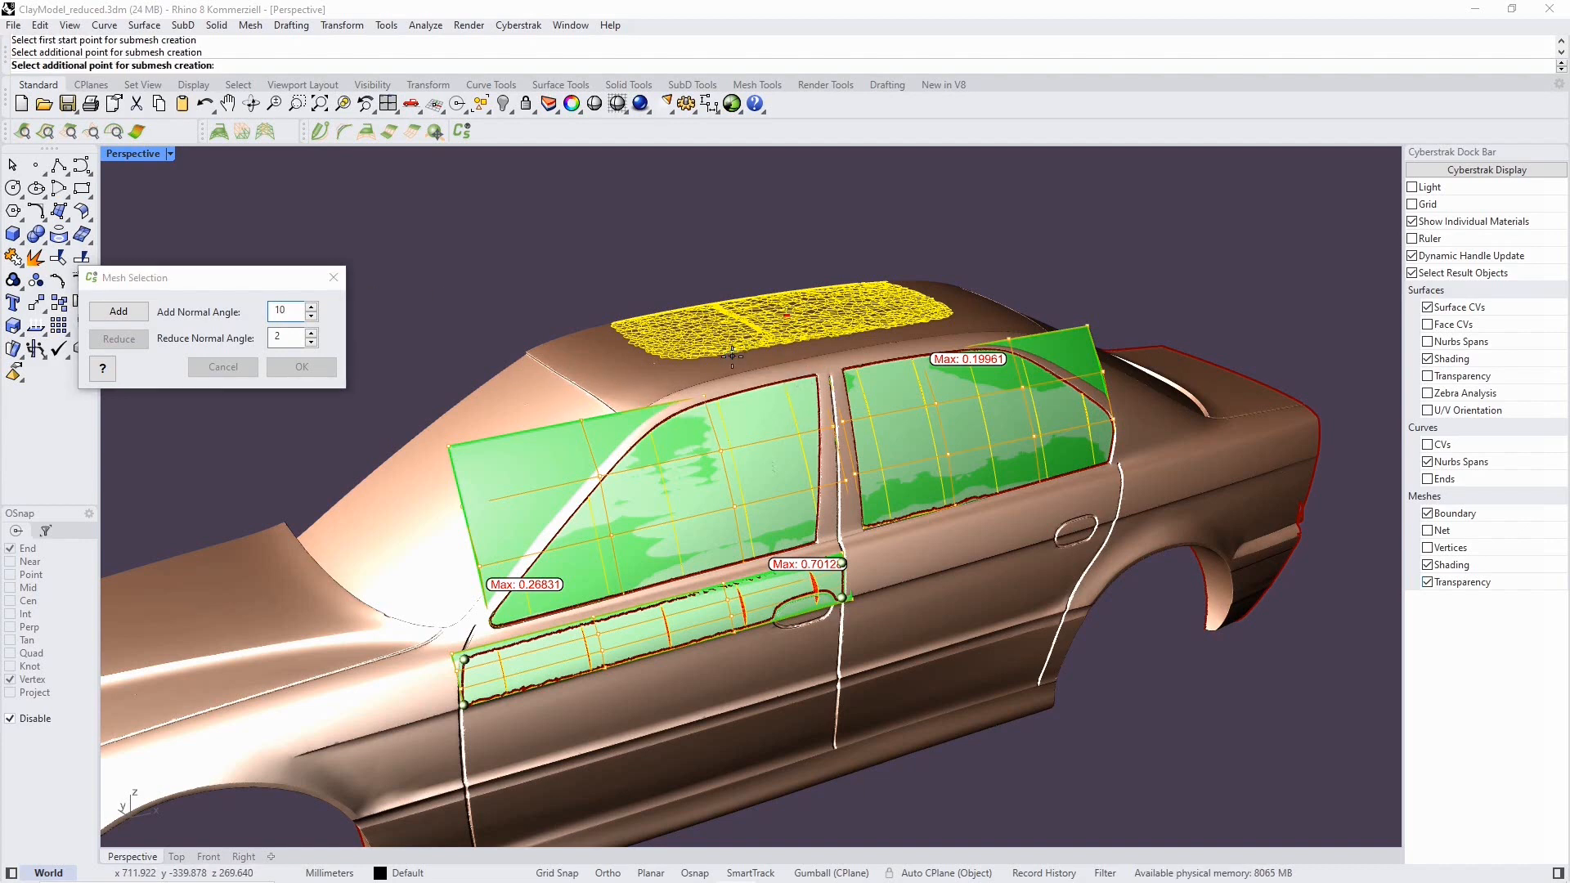
click(558, 350)
scroll(621, 384, up, 5)
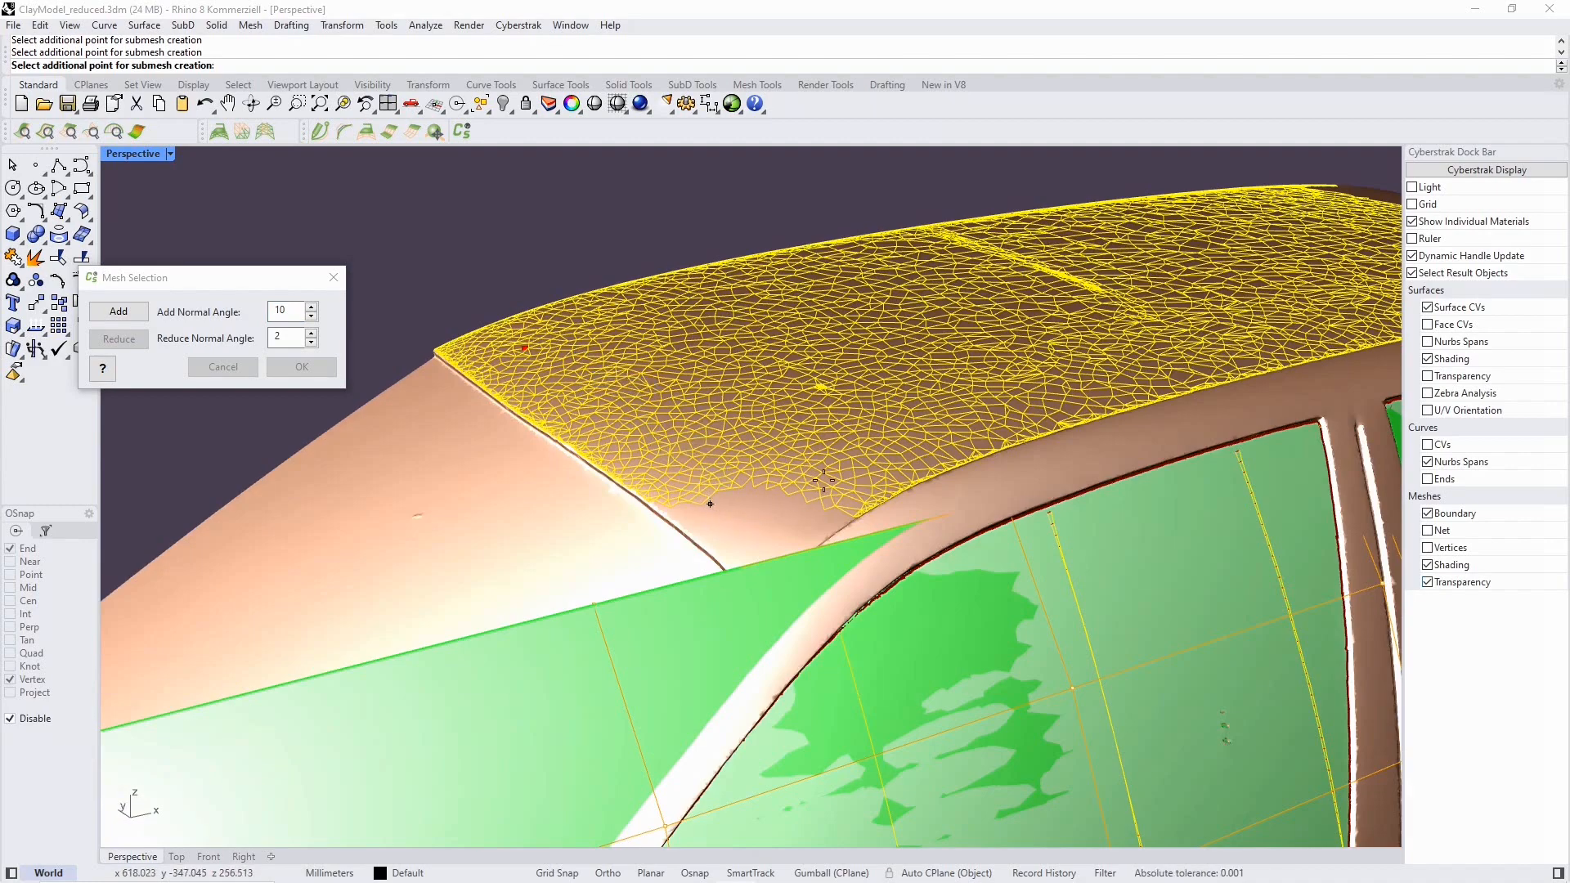
scroll(825, 482, up, 5)
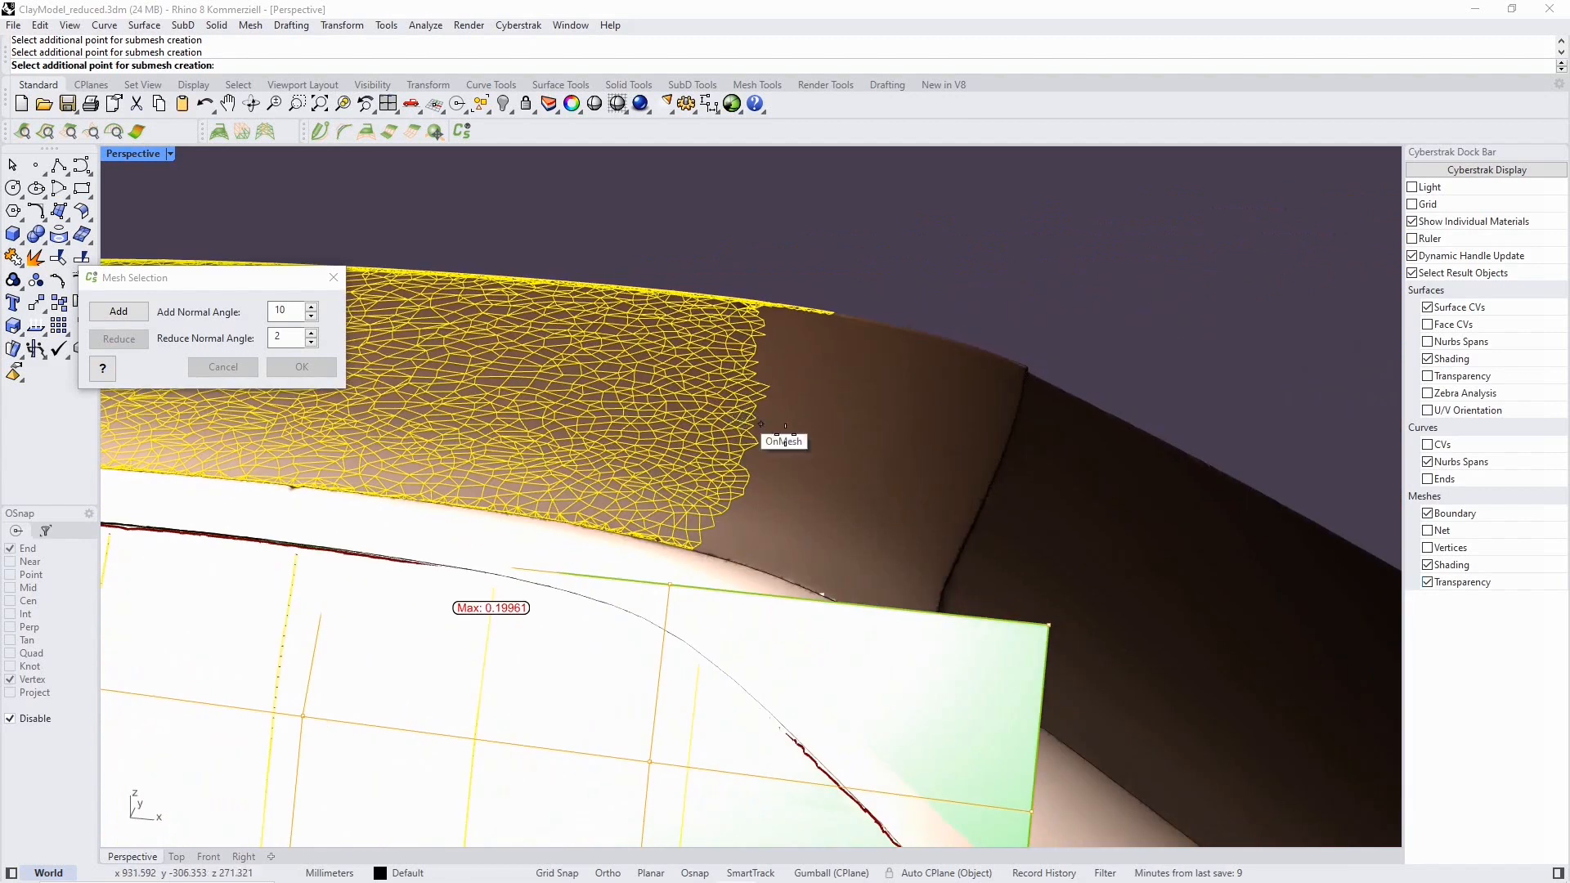
click(851, 399)
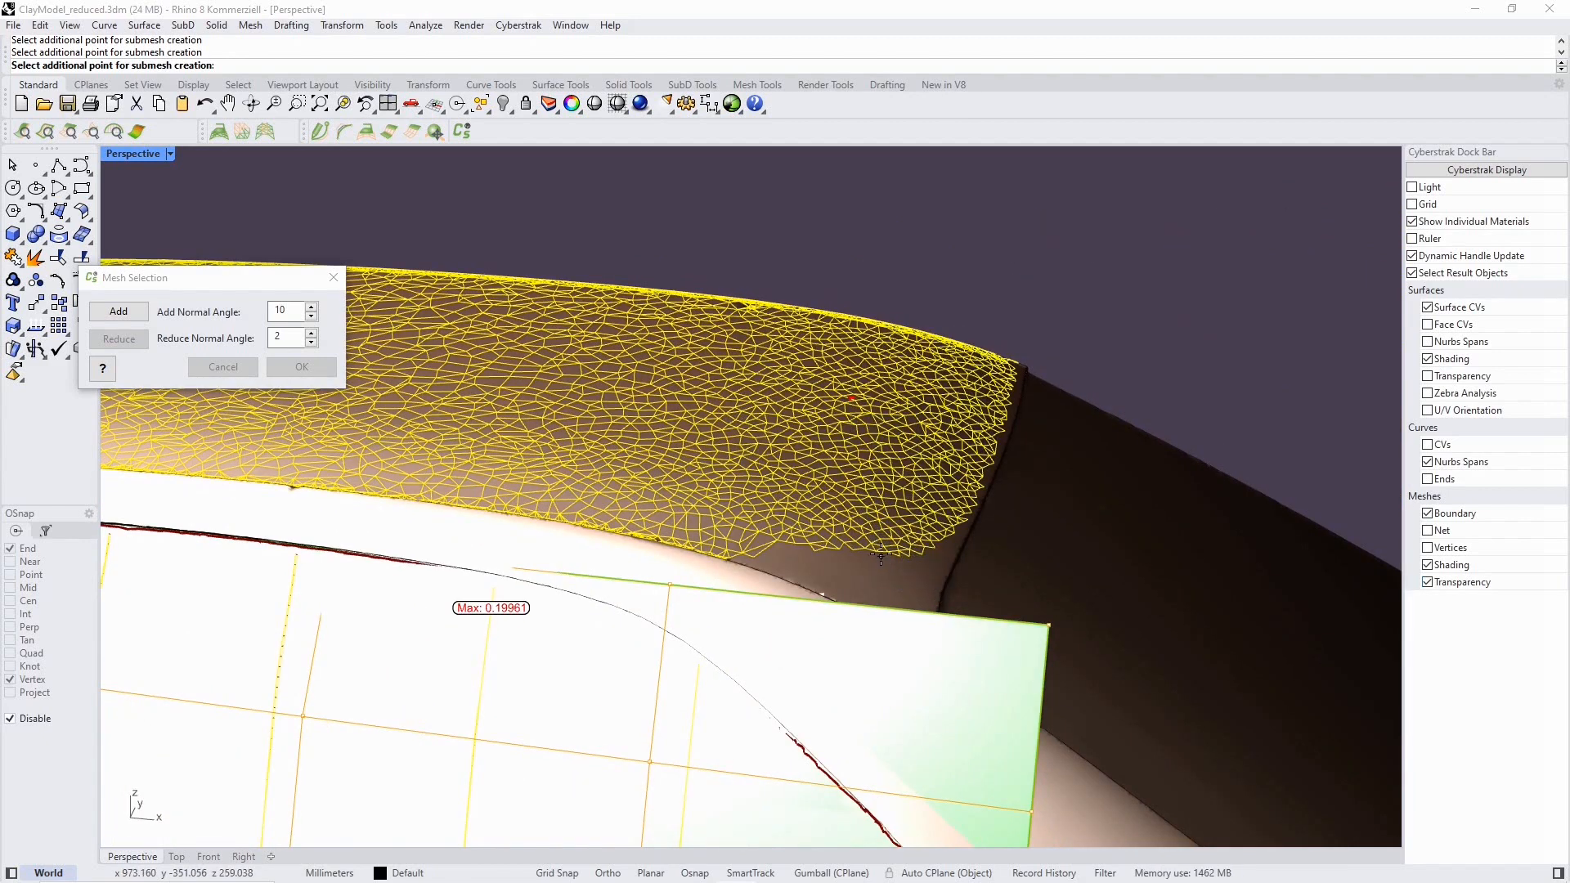
Complete the roof's mesh area at the centre groove and create its degree 3 theory surface with smoothing at 50.
scroll(827, 454, down, 3)
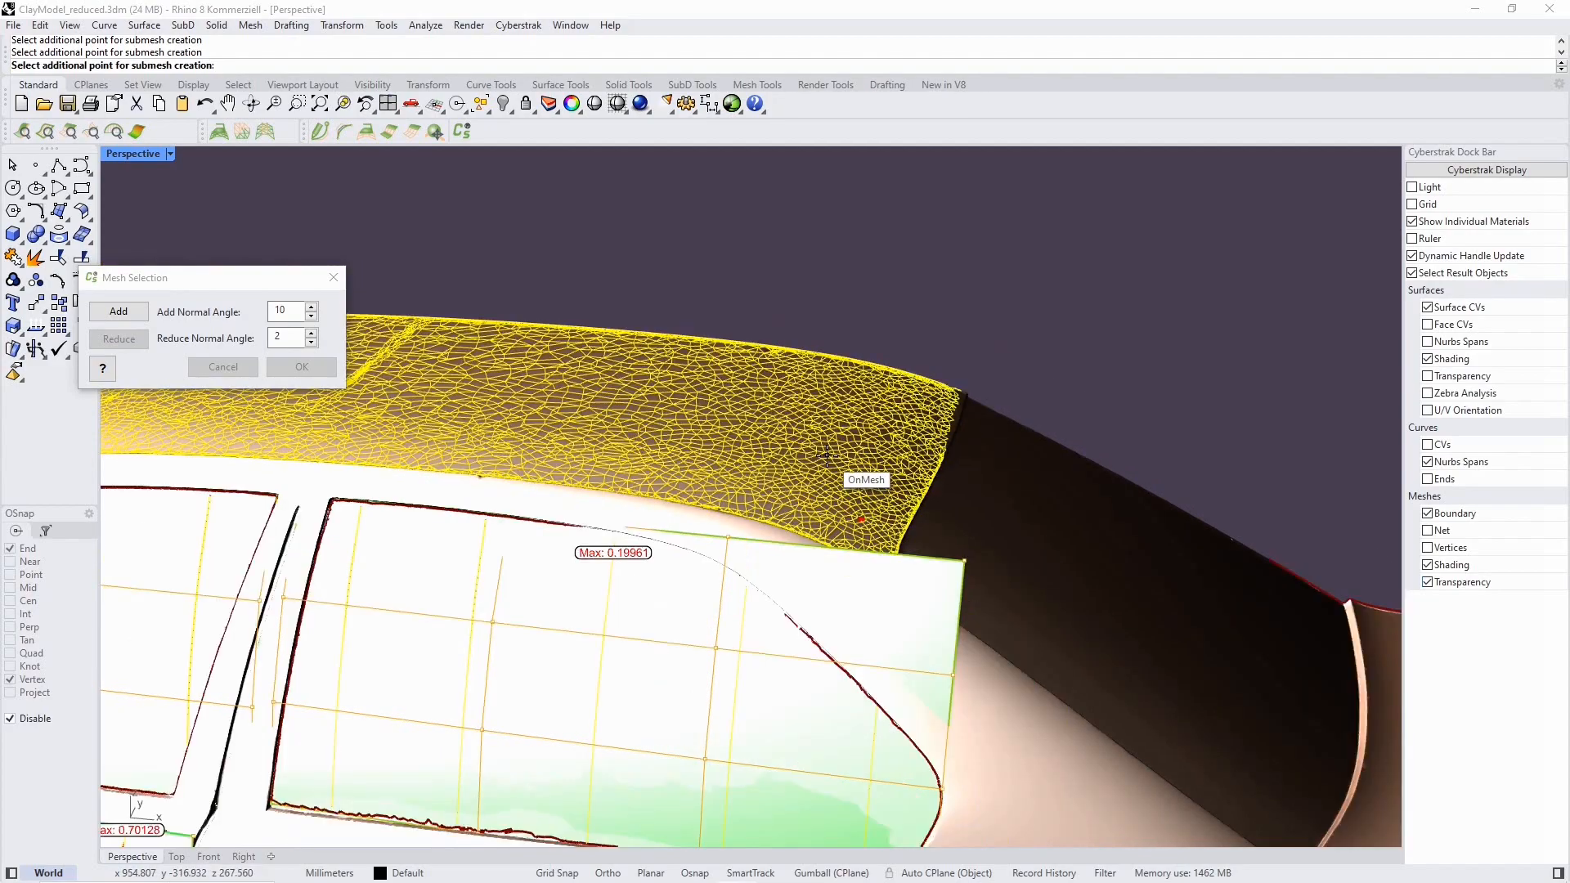
scroll(827, 454, down, 5)
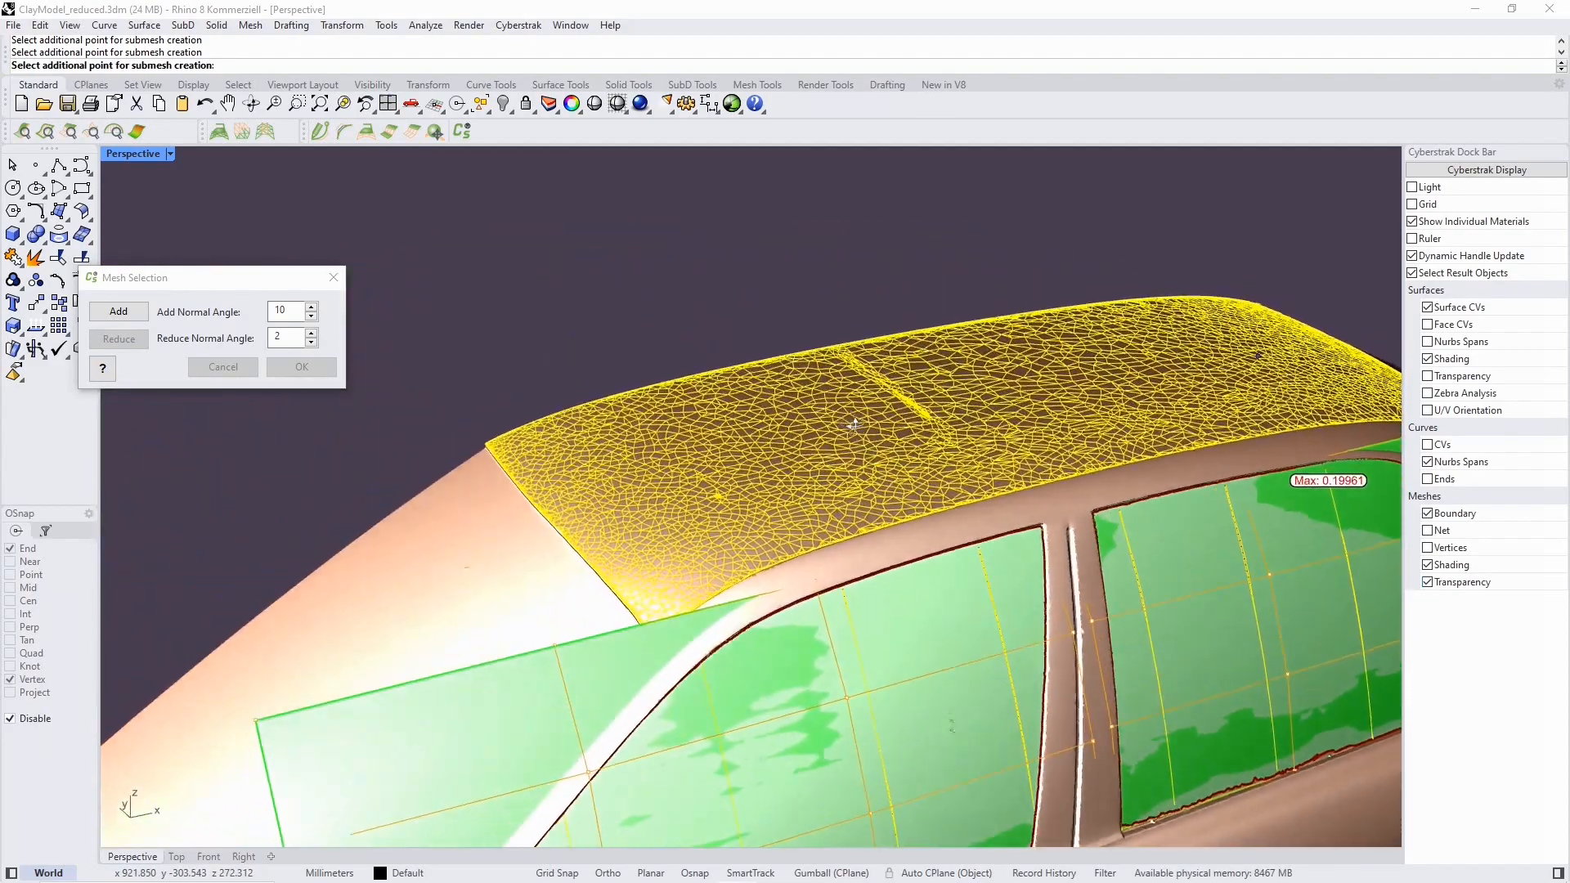
scroll(853, 425, down, 3)
scroll(833, 414, up, 4)
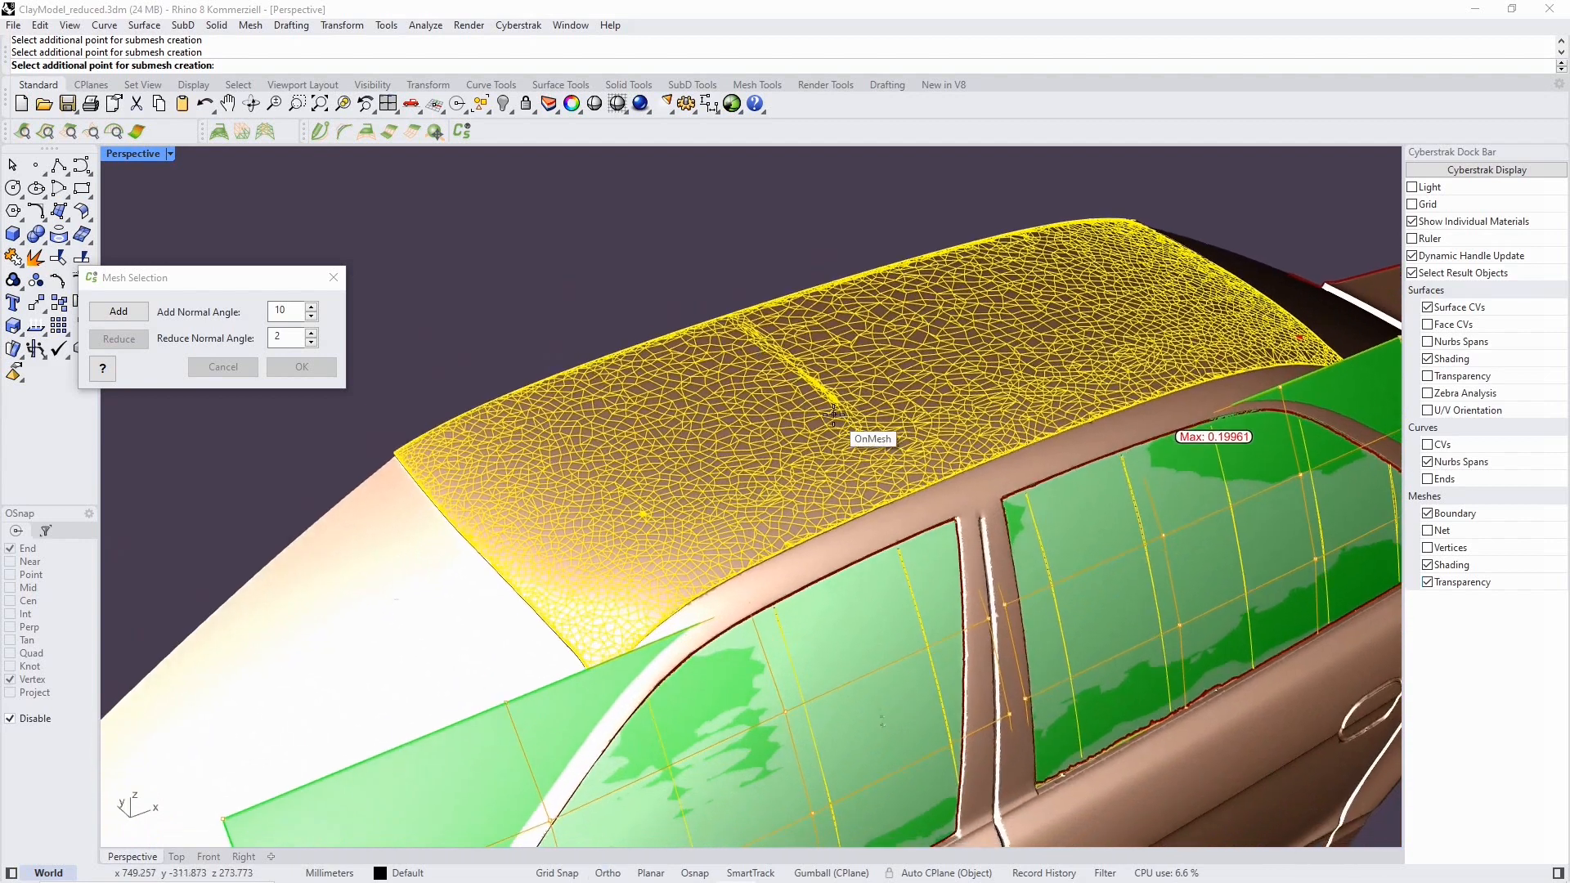
click(822, 404)
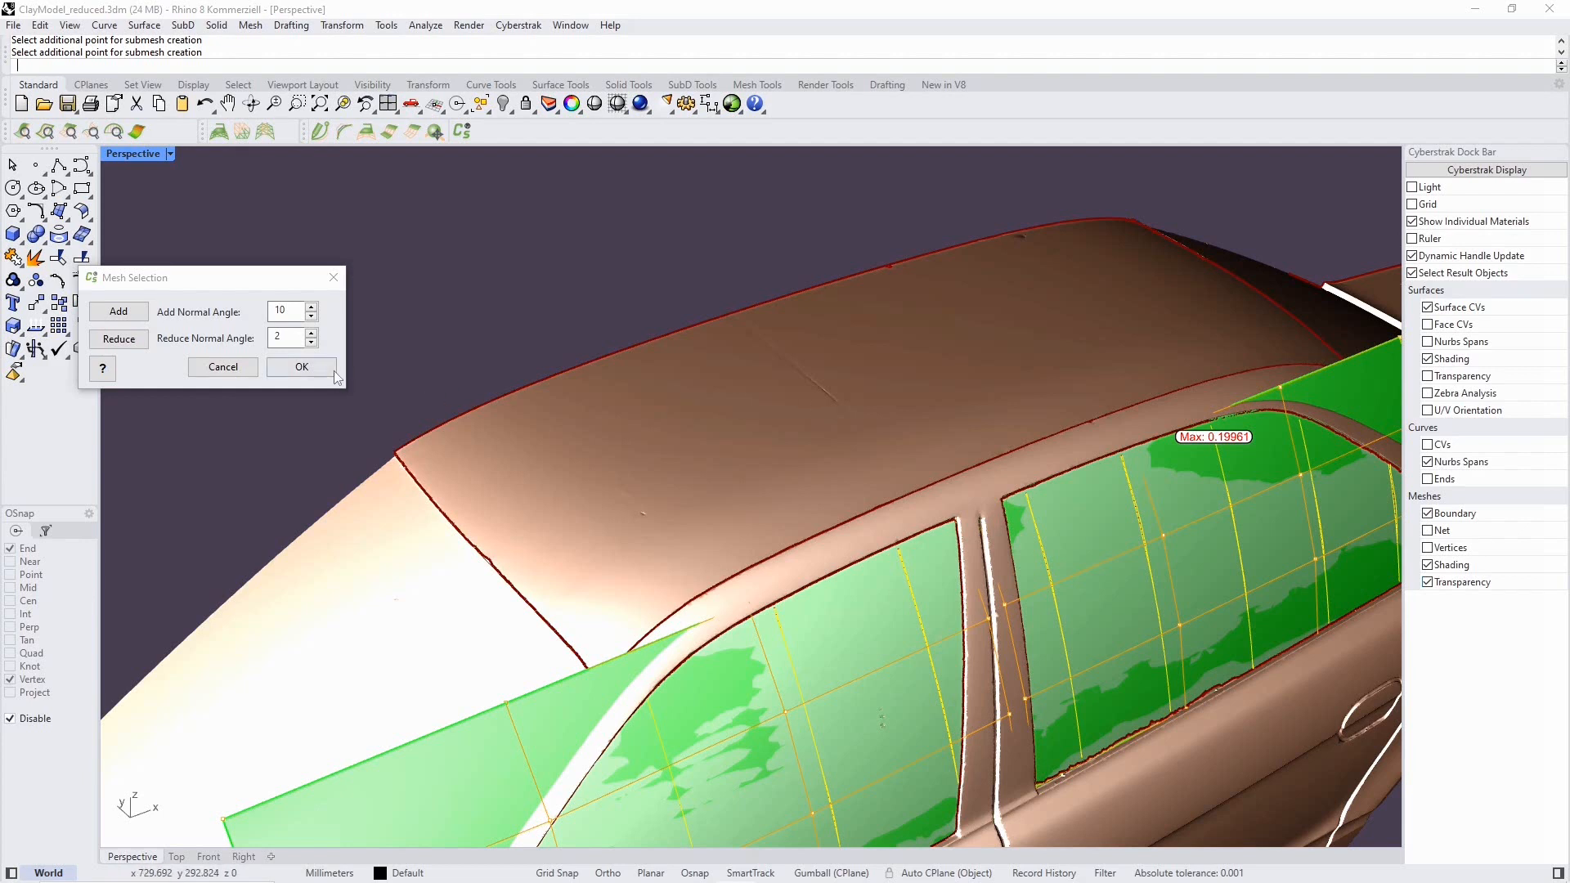
click(331, 372)
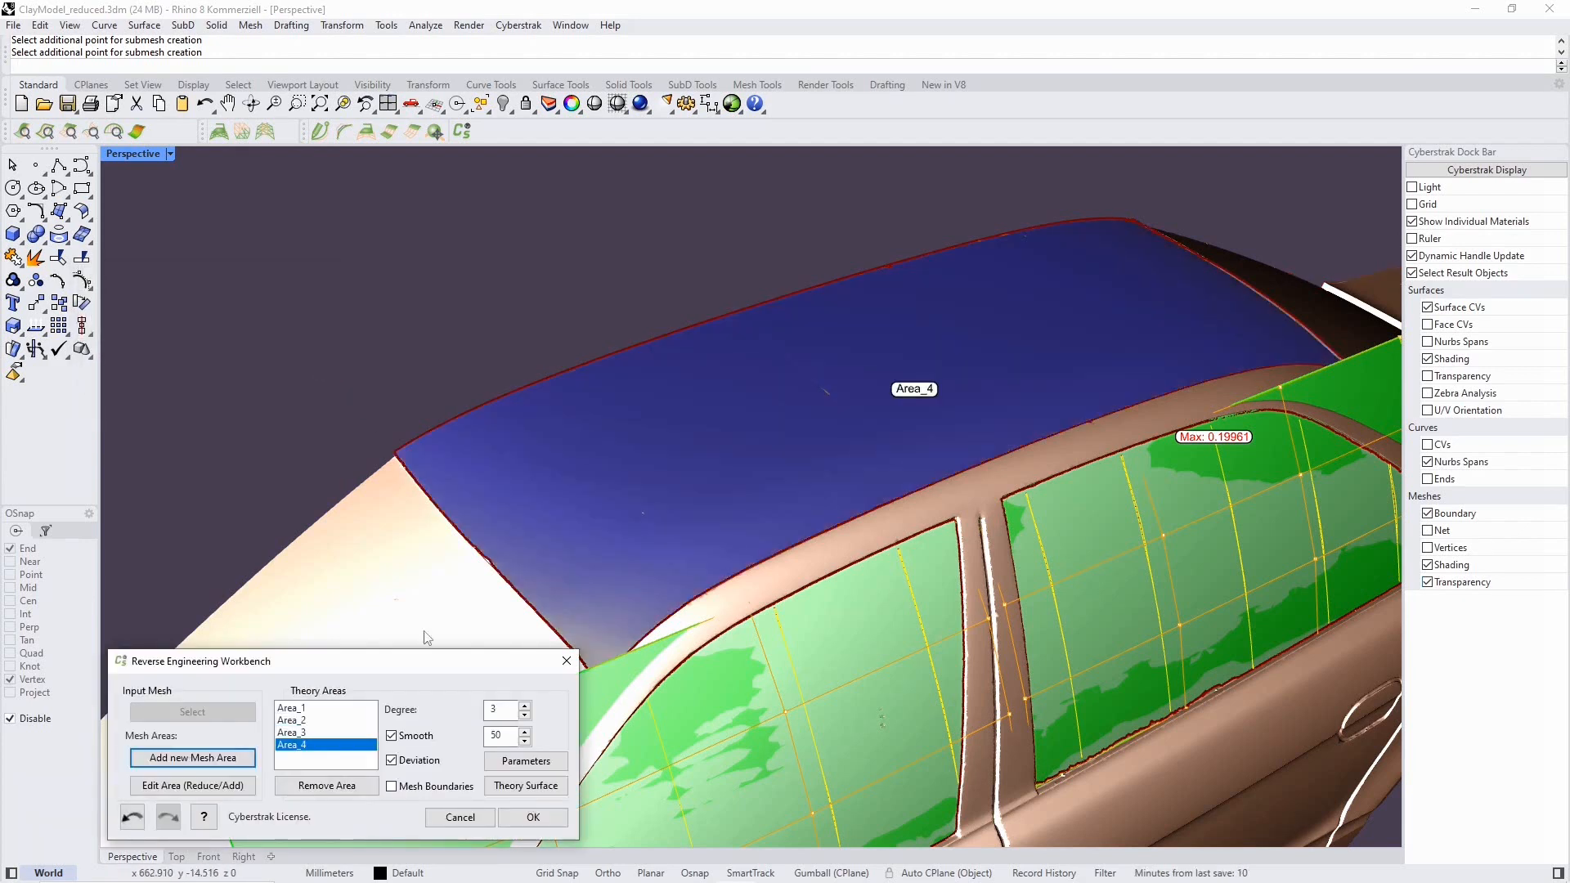
click(504, 786)
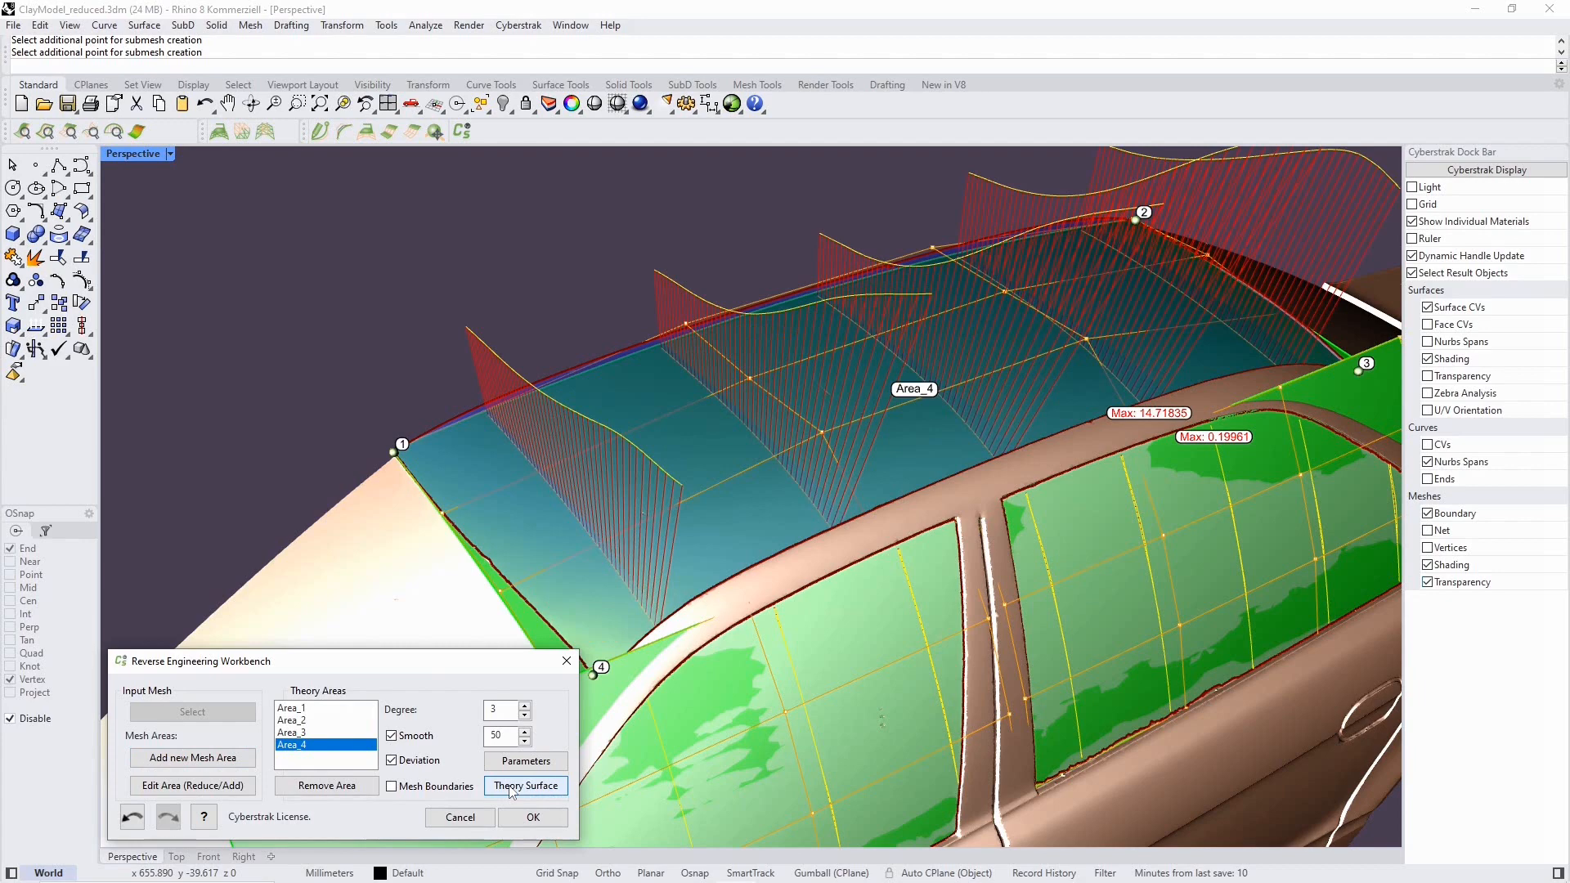
Turn off the deviation display for the roof area and accept the reverse engineering results.
right_drag(629, 541, 527, 651)
click(392, 761)
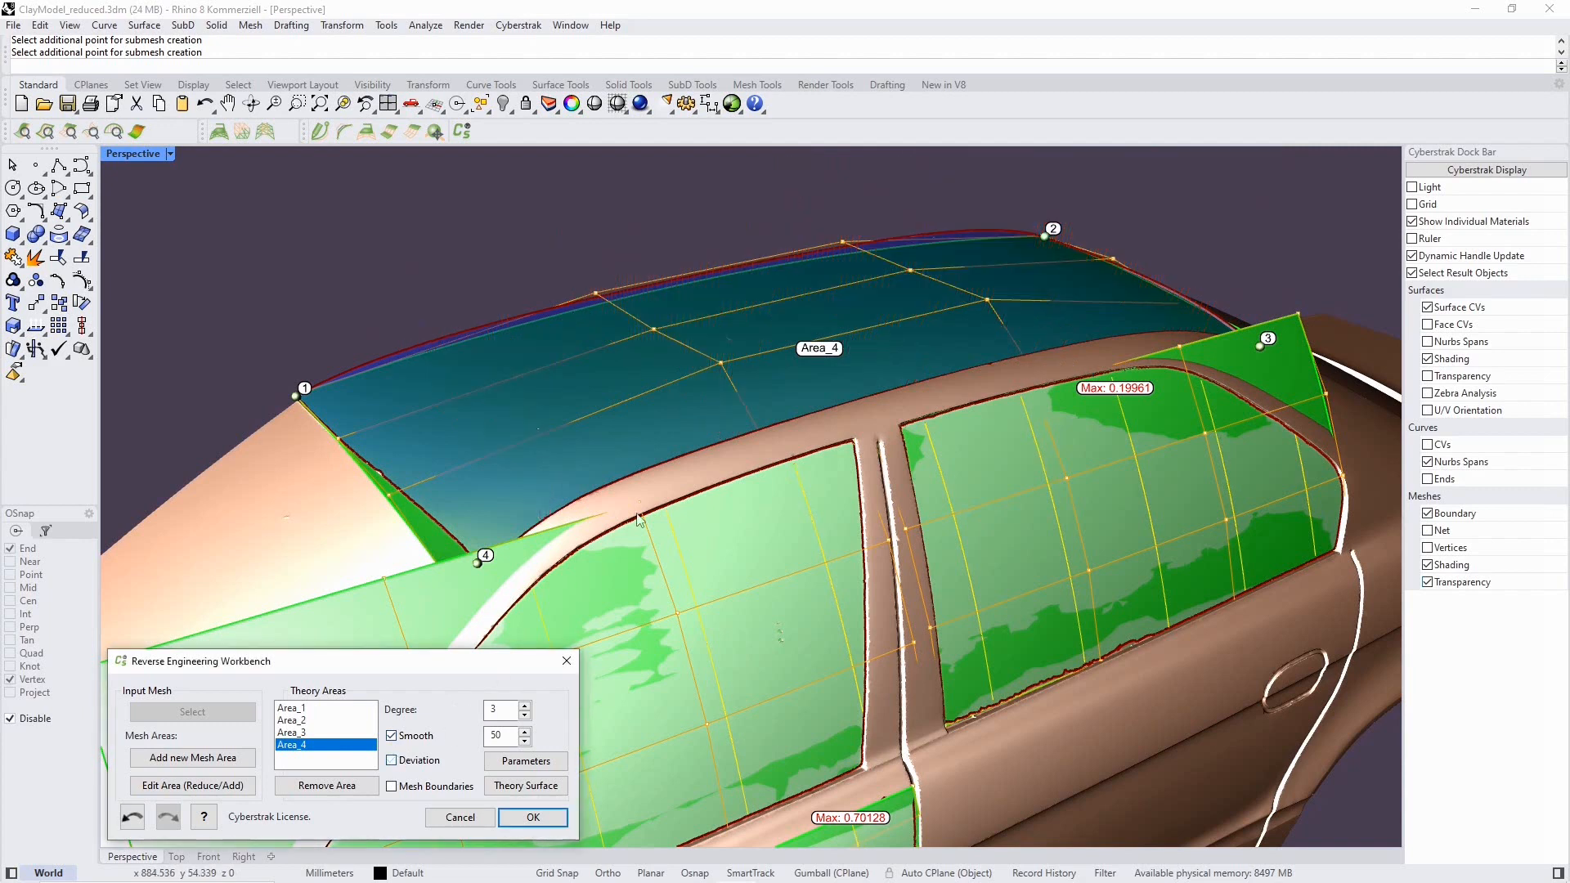
right_drag(654, 491, 757, 371)
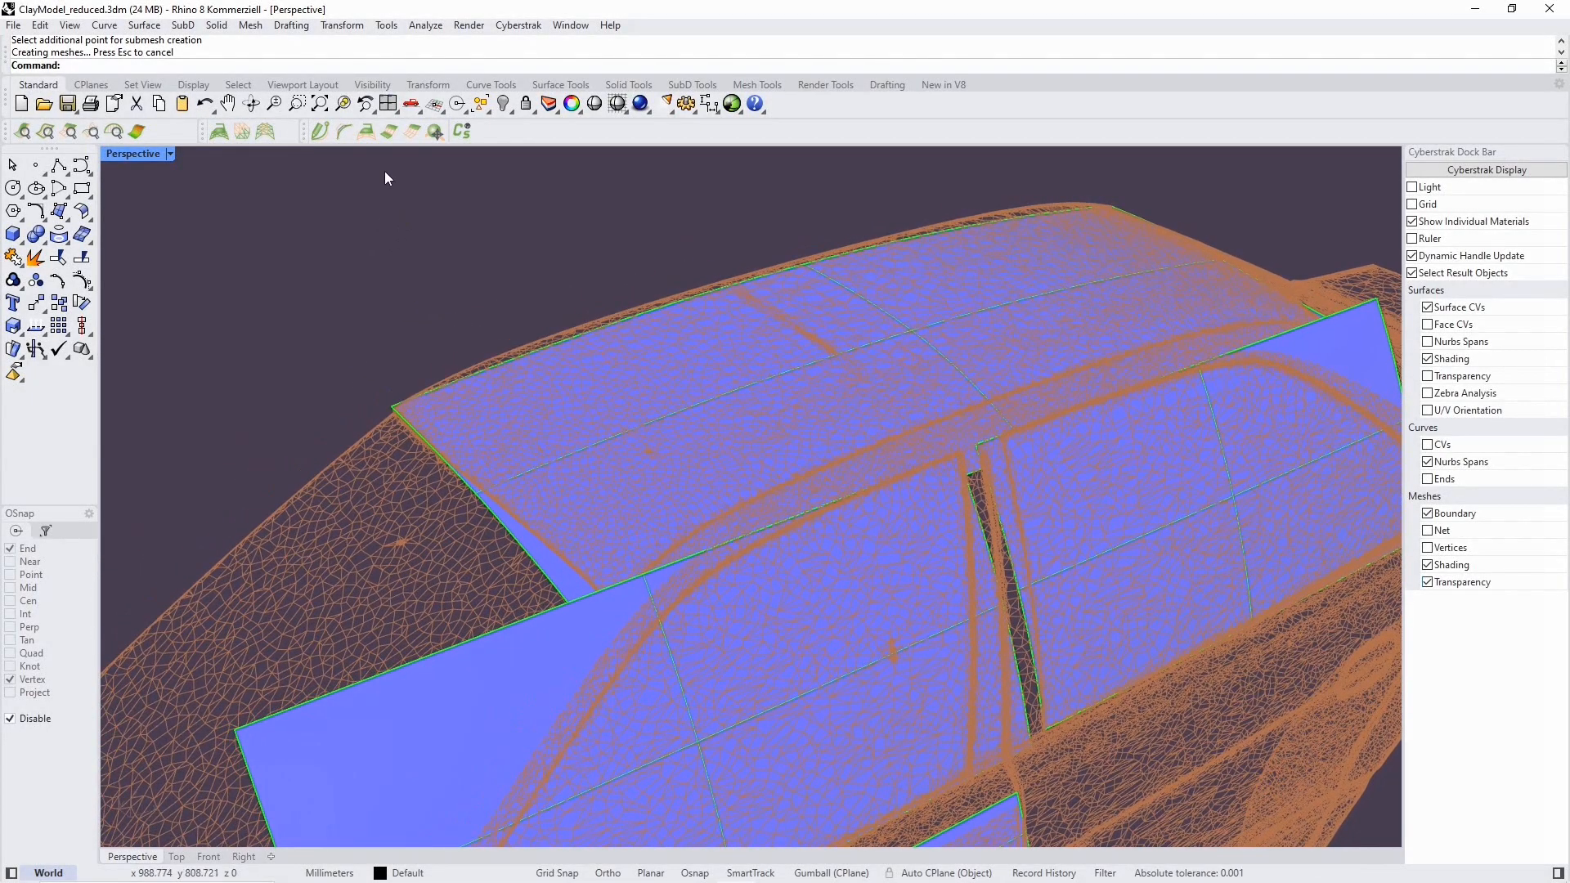
Start a Shaded Deviation analysis with the roof surface as the object and the scan mesh as the reference.
click(139, 133)
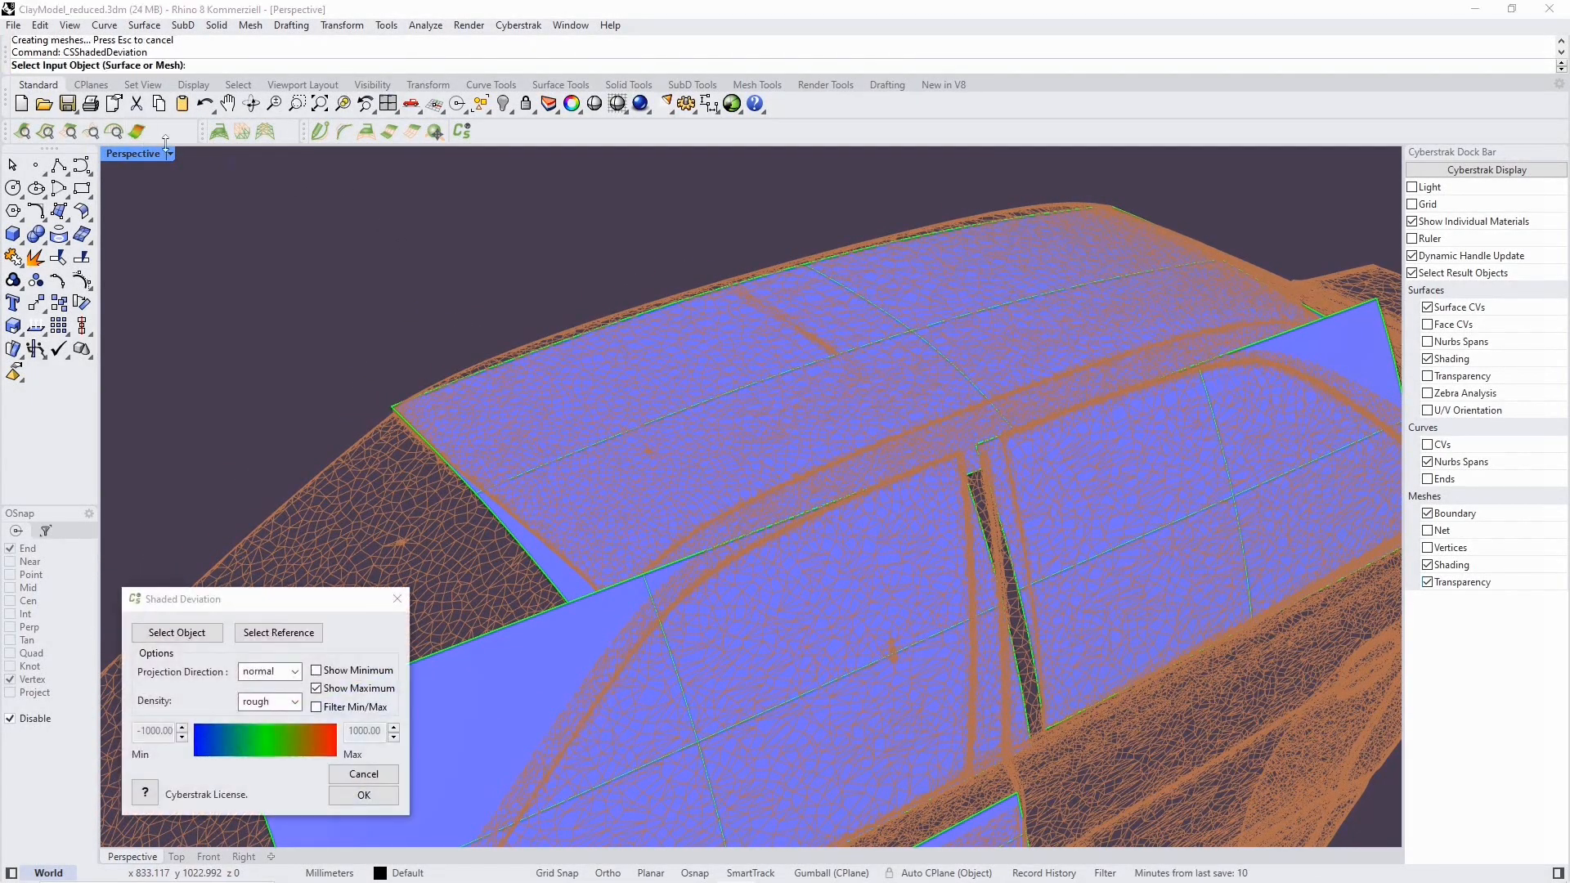
click(557, 541)
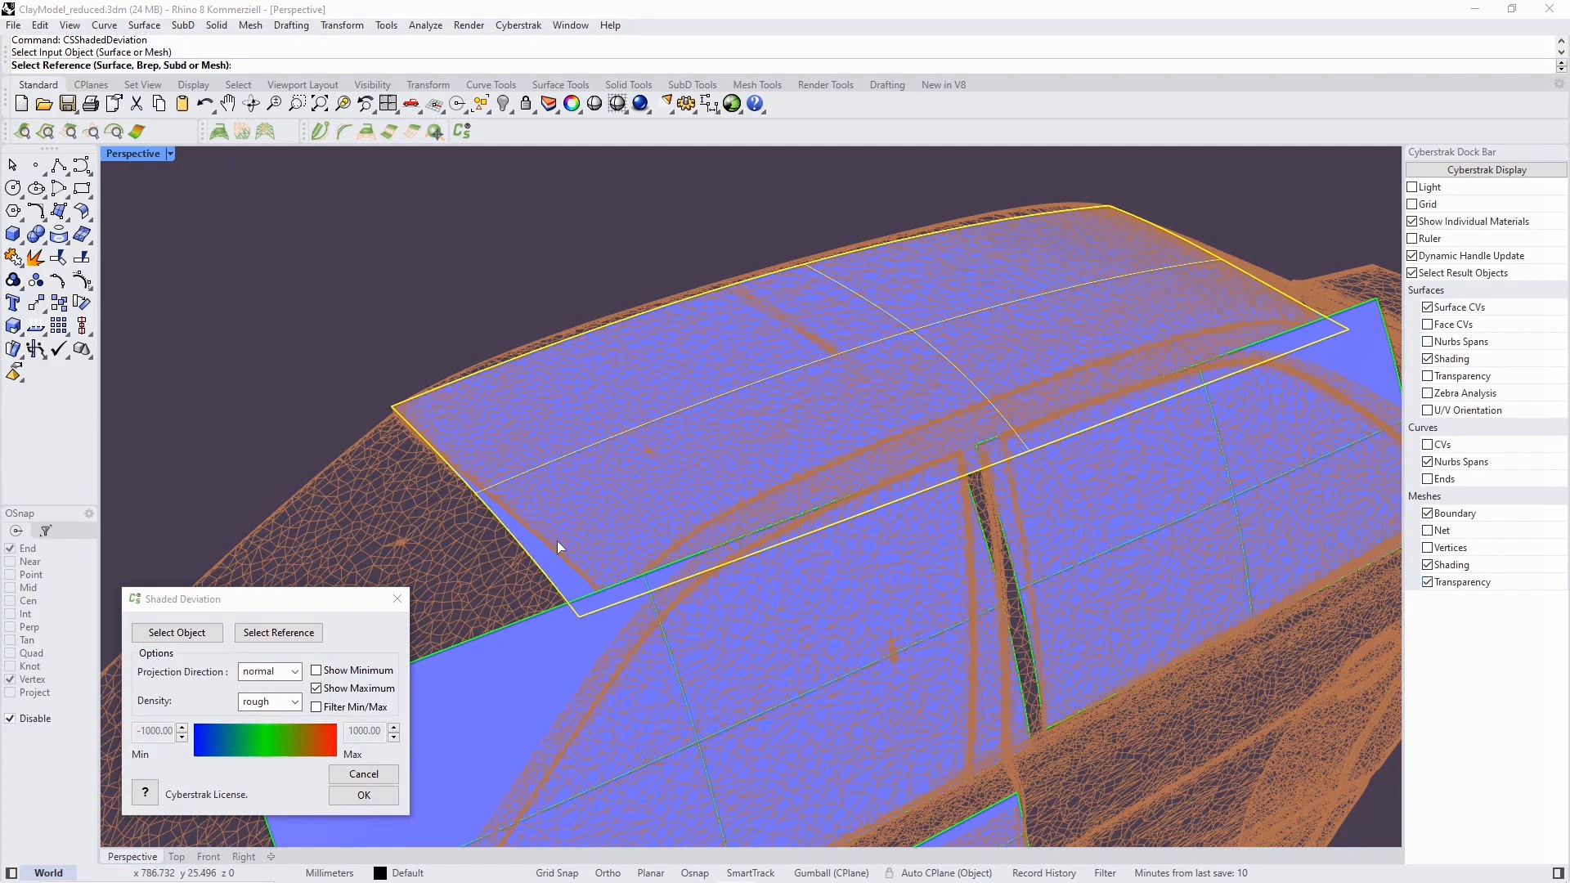
click(620, 484)
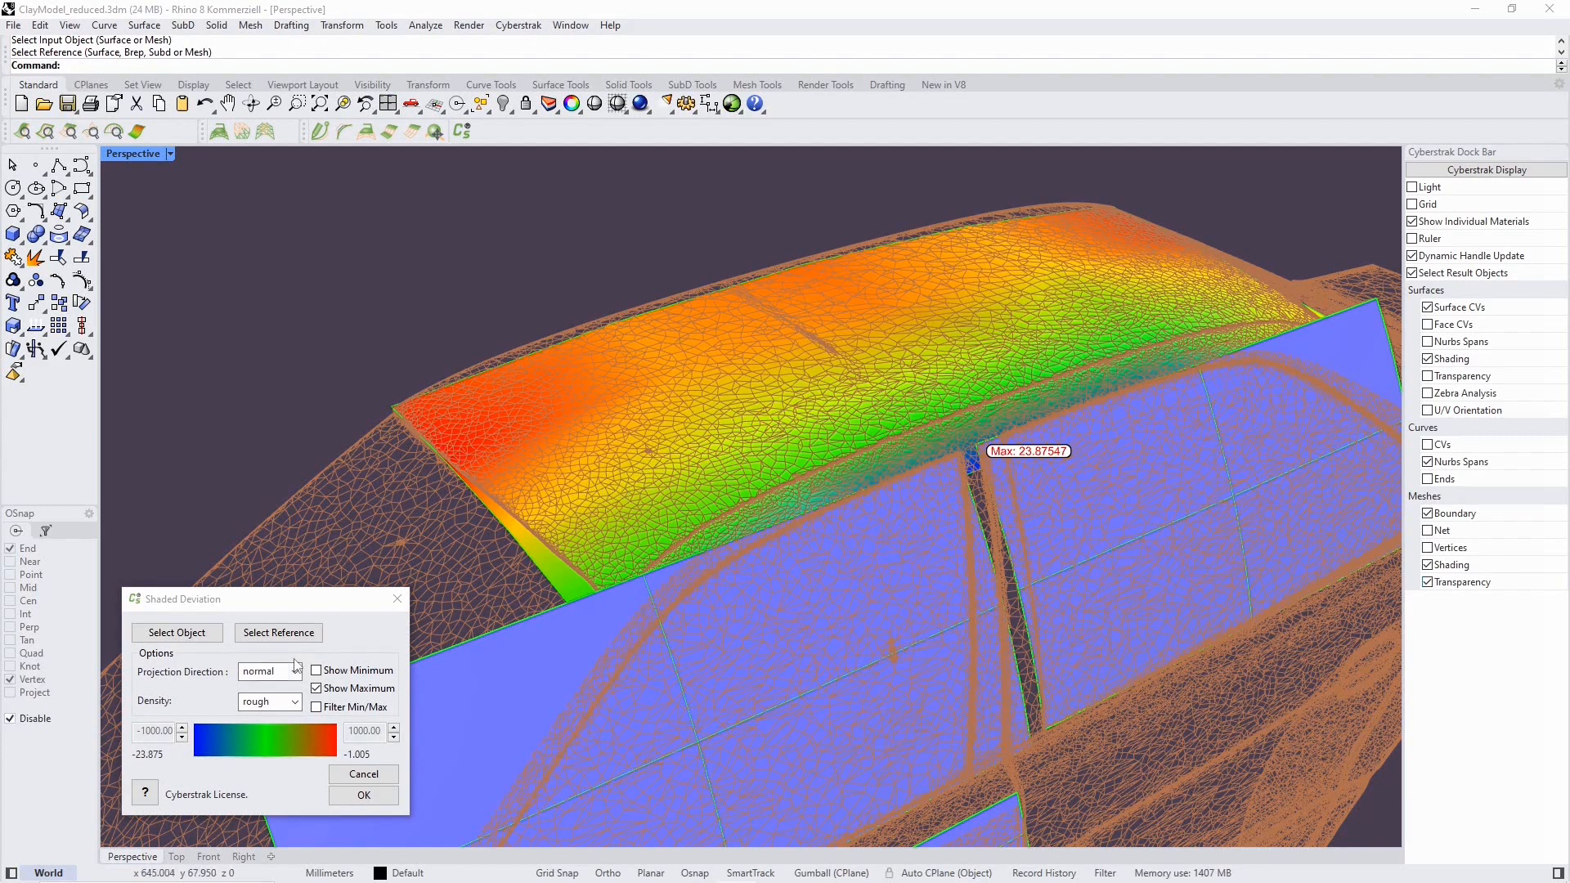
Filter the shaded deviation range to a minimum of -5 and a maximum of 5.
click(317, 707)
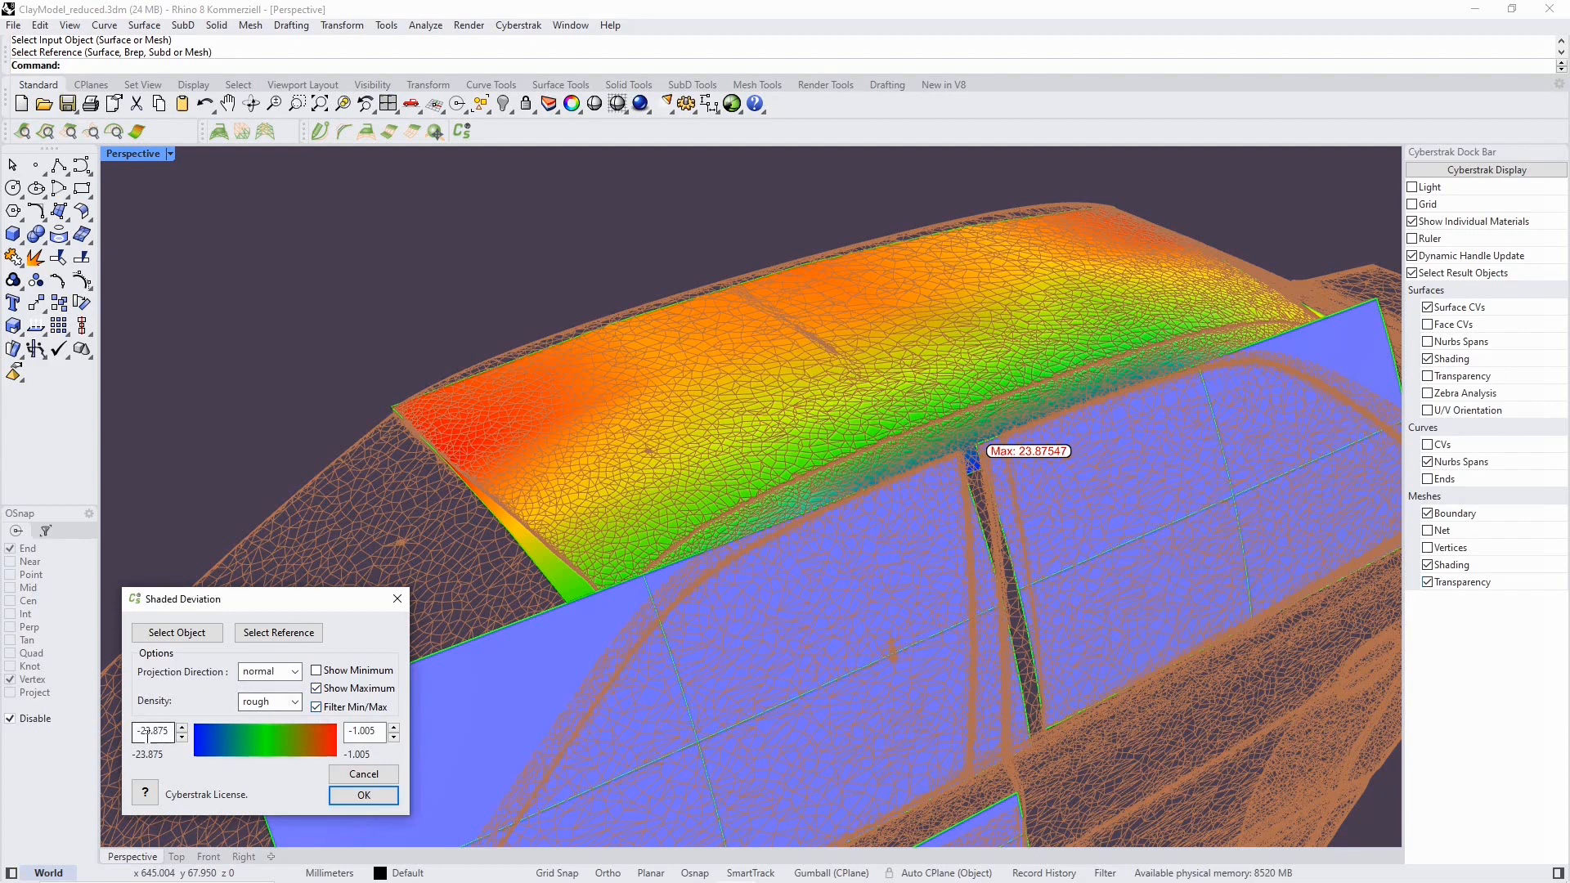
drag(142, 732, 174, 735)
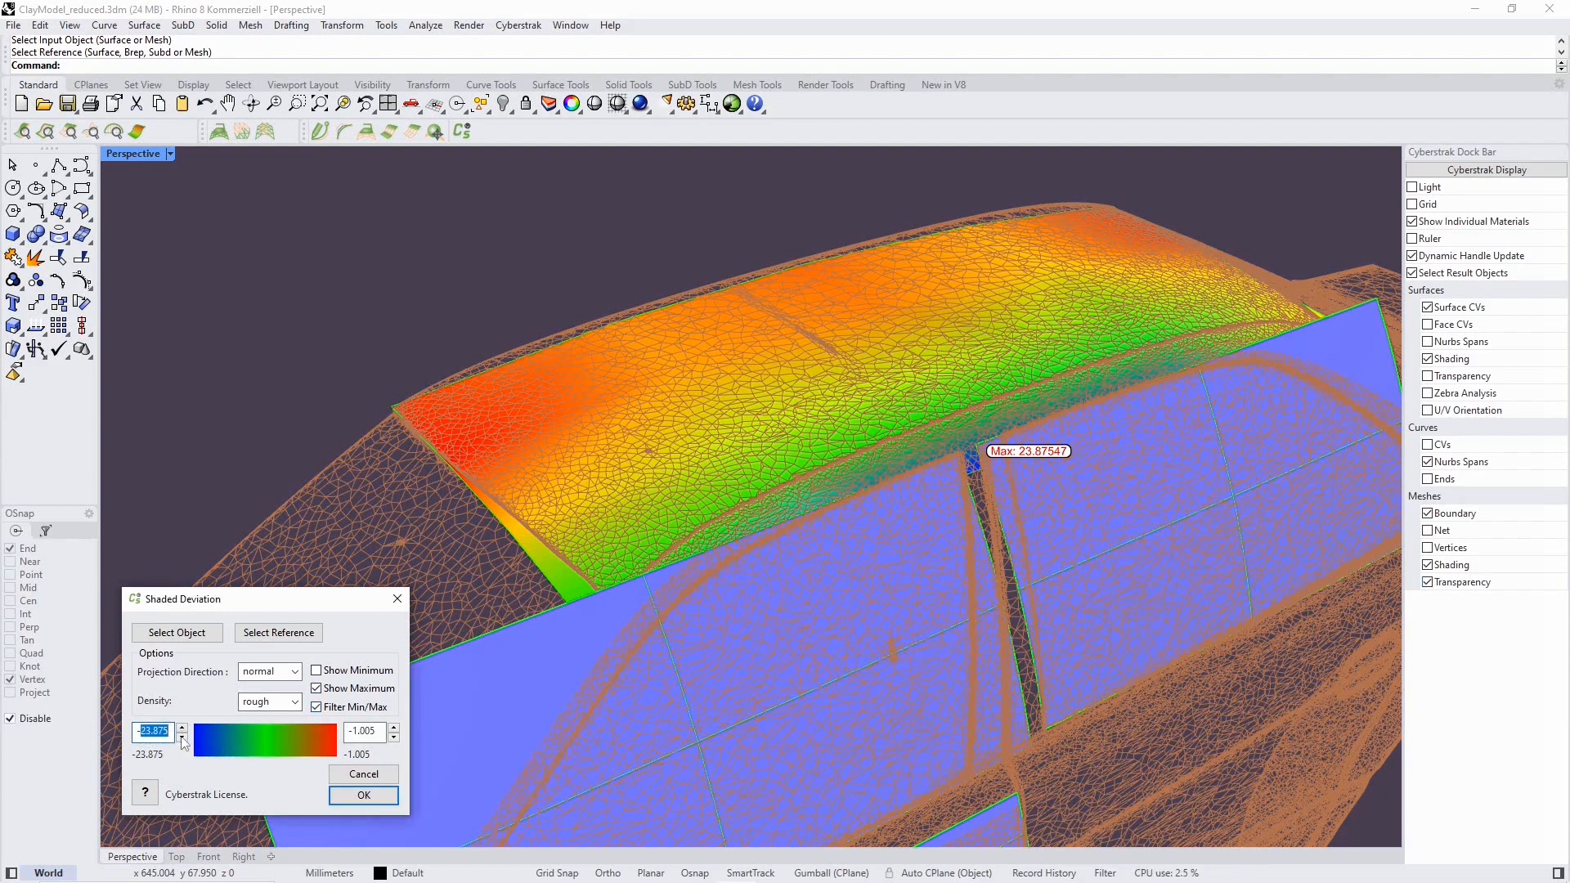
text(-5)
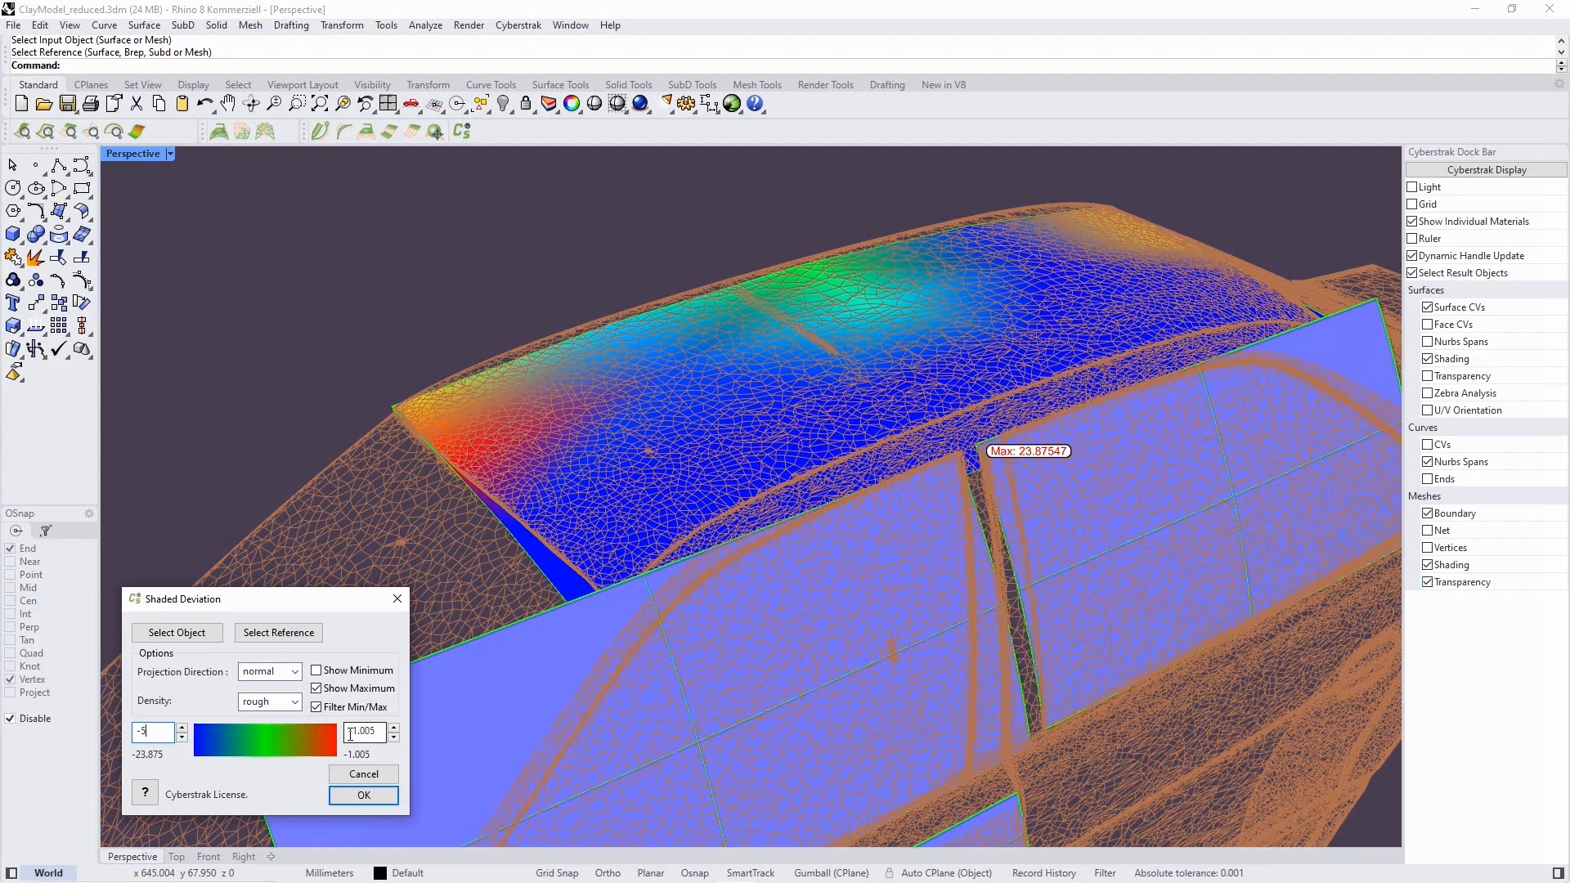
drag(348, 732, 387, 730)
text(5)
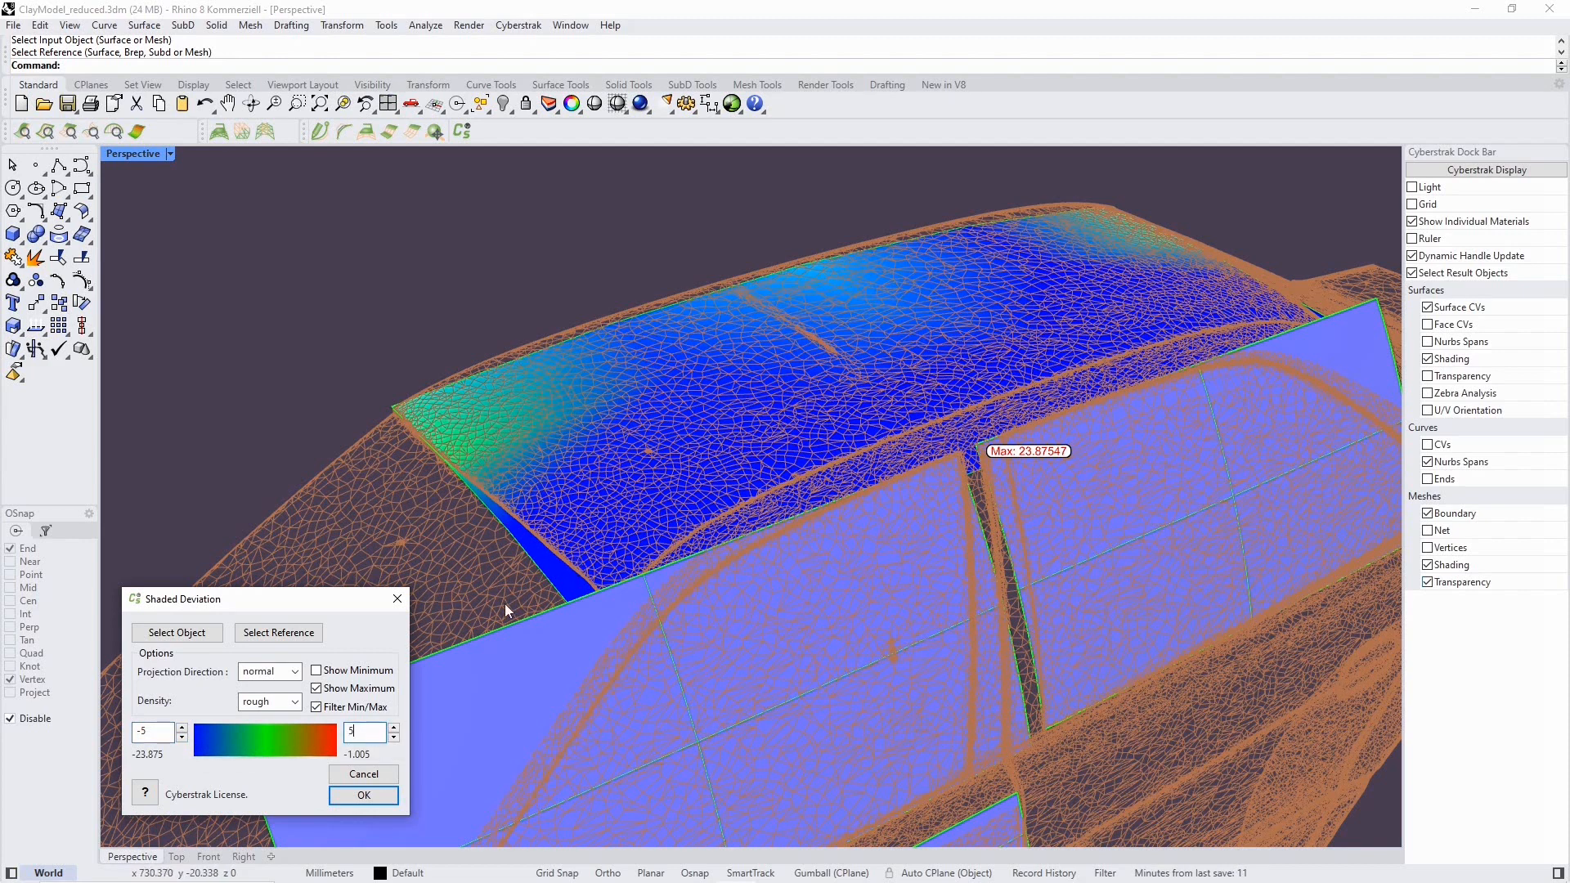
Raise the shaded deviation density to fine and finally to very fine.
click(295, 702)
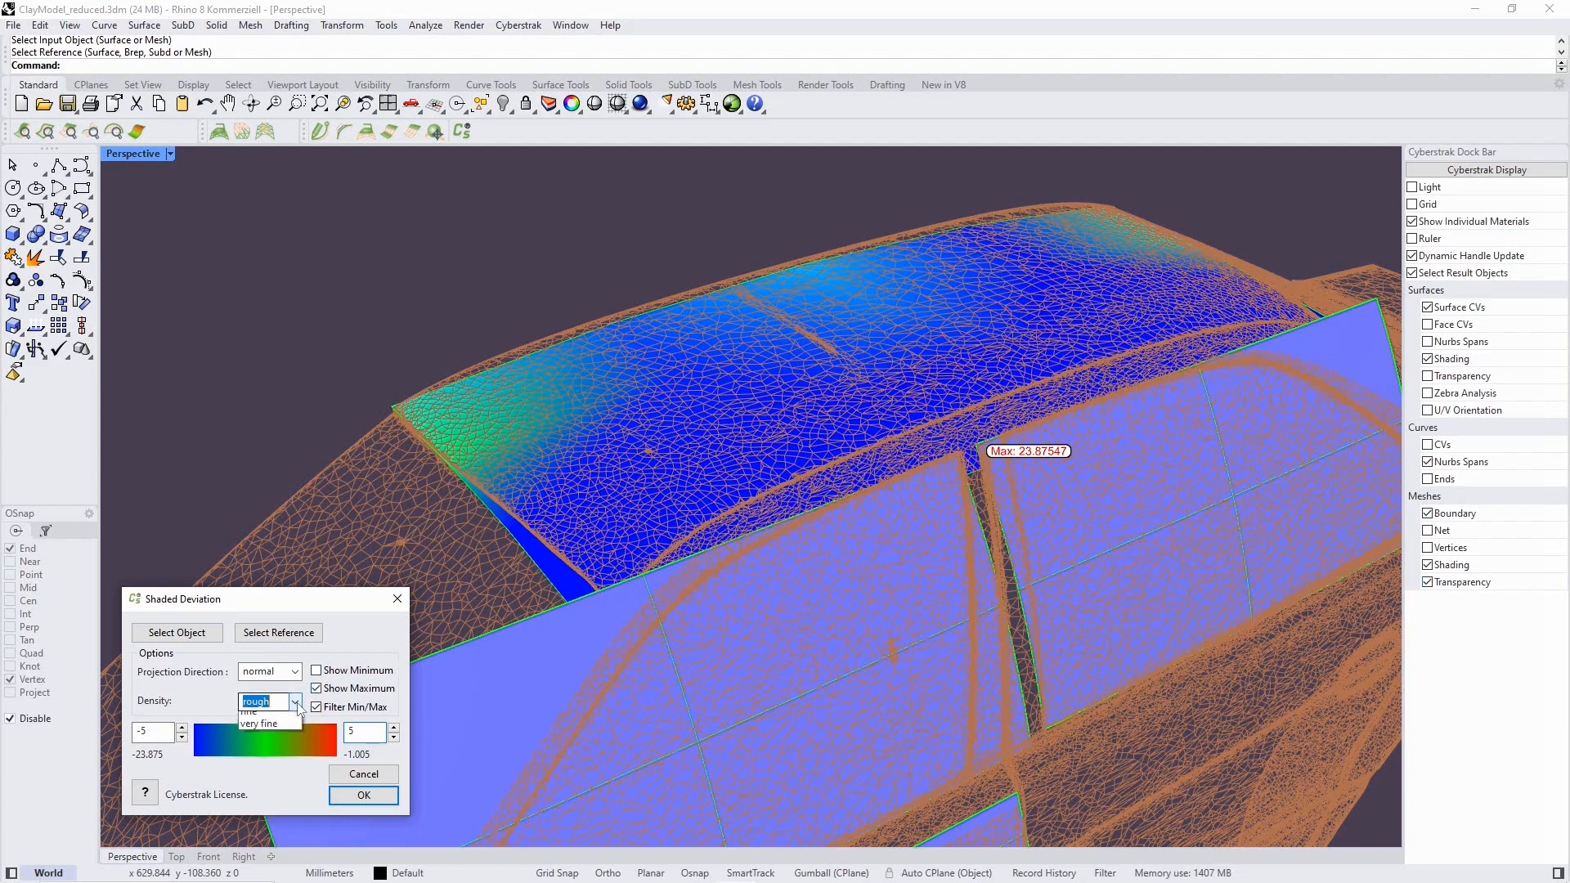
click(270, 748)
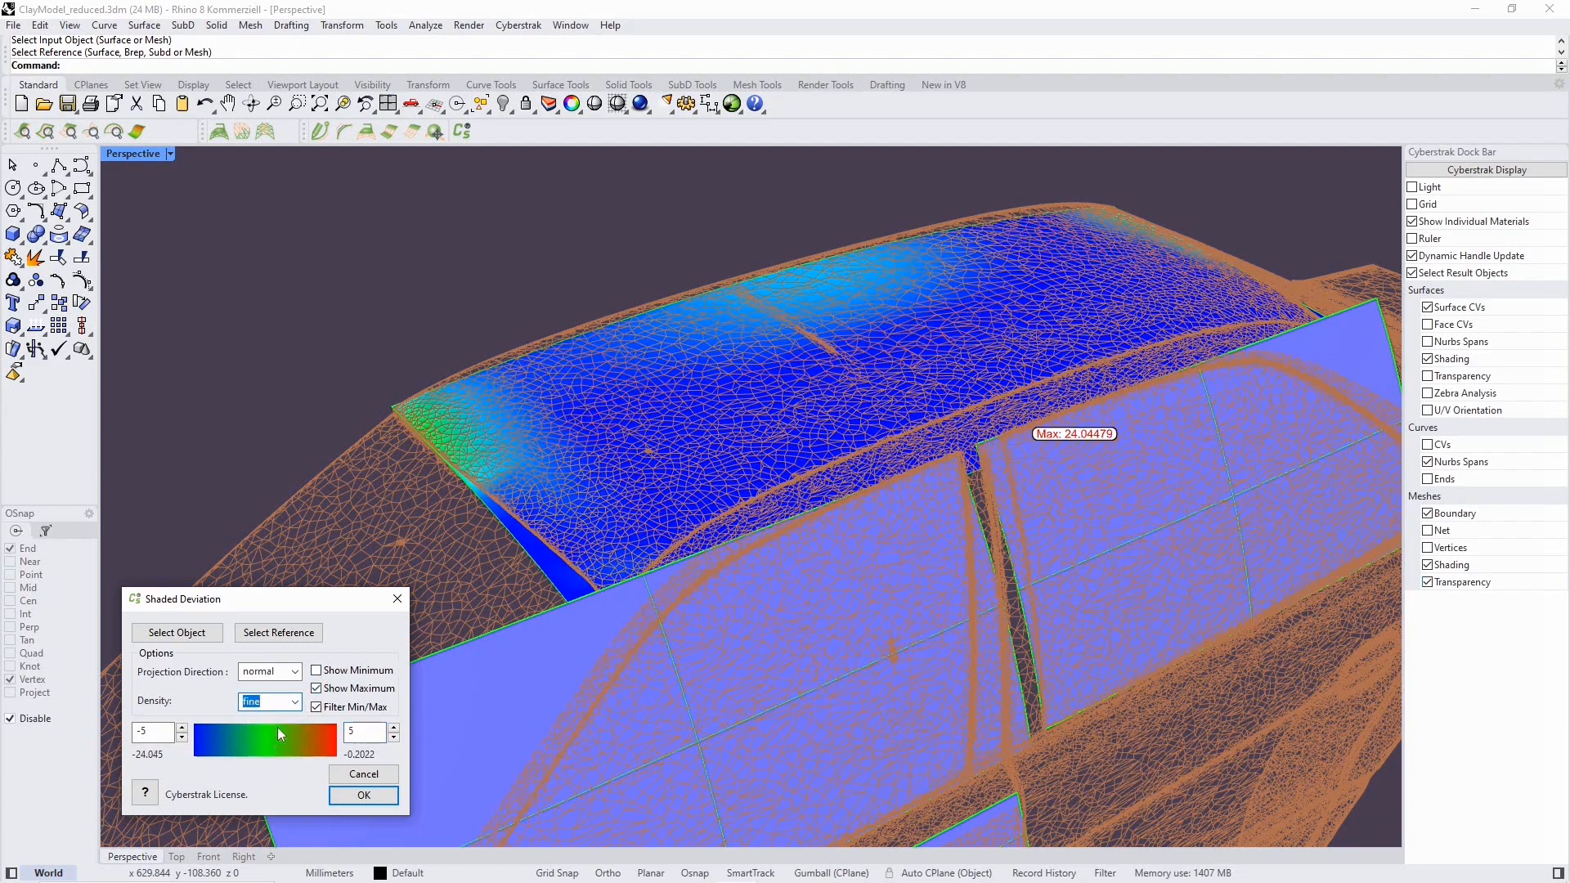
click(294, 701)
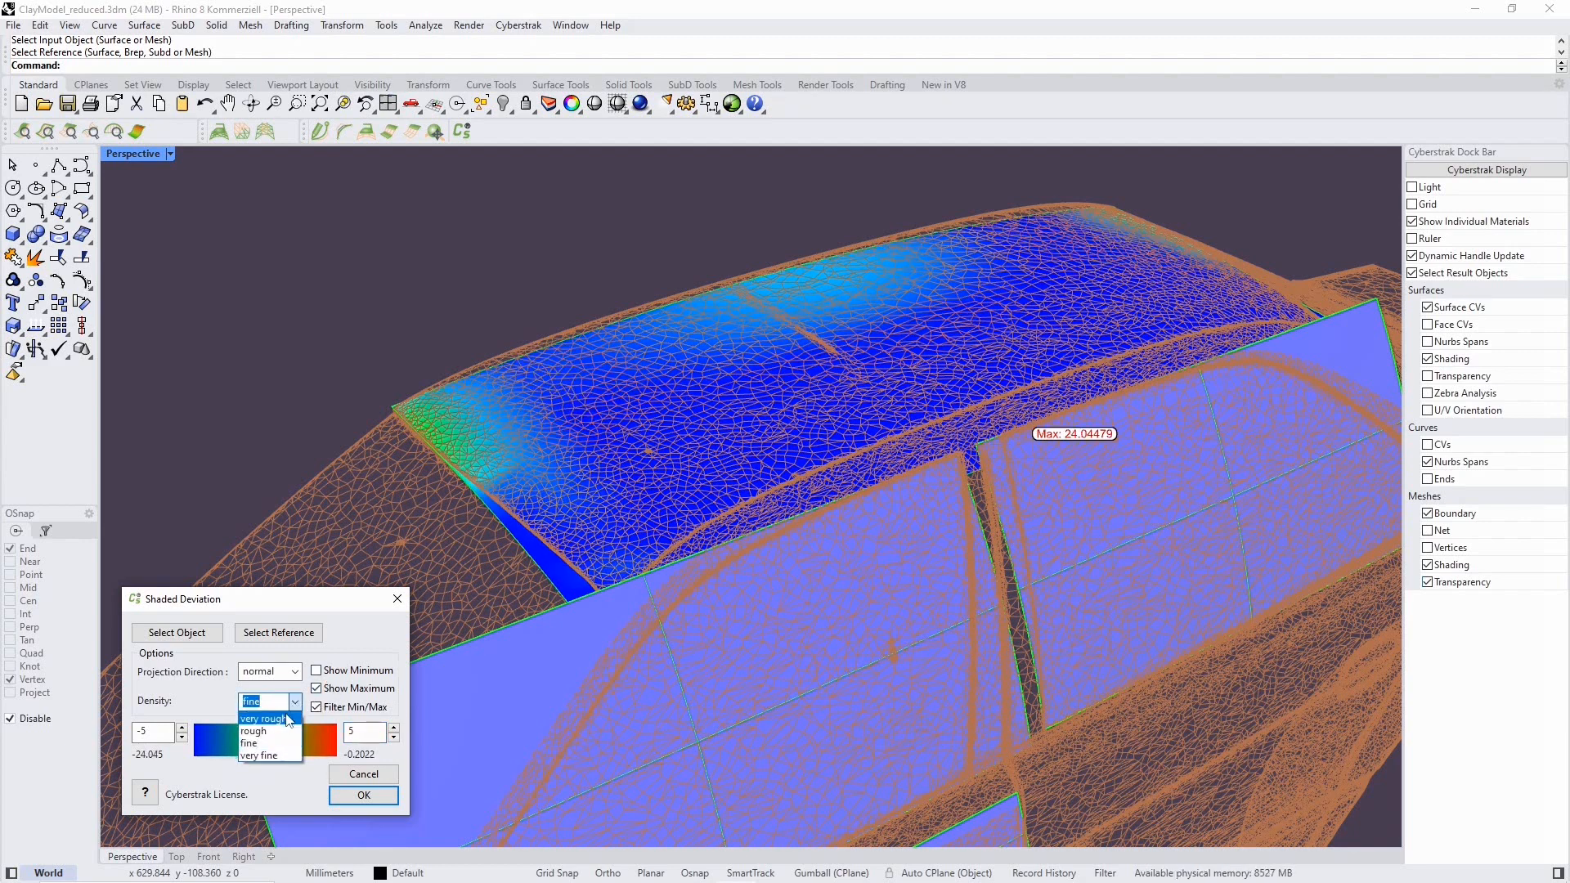
click(260, 756)
right_drag(704, 605, 686, 603)
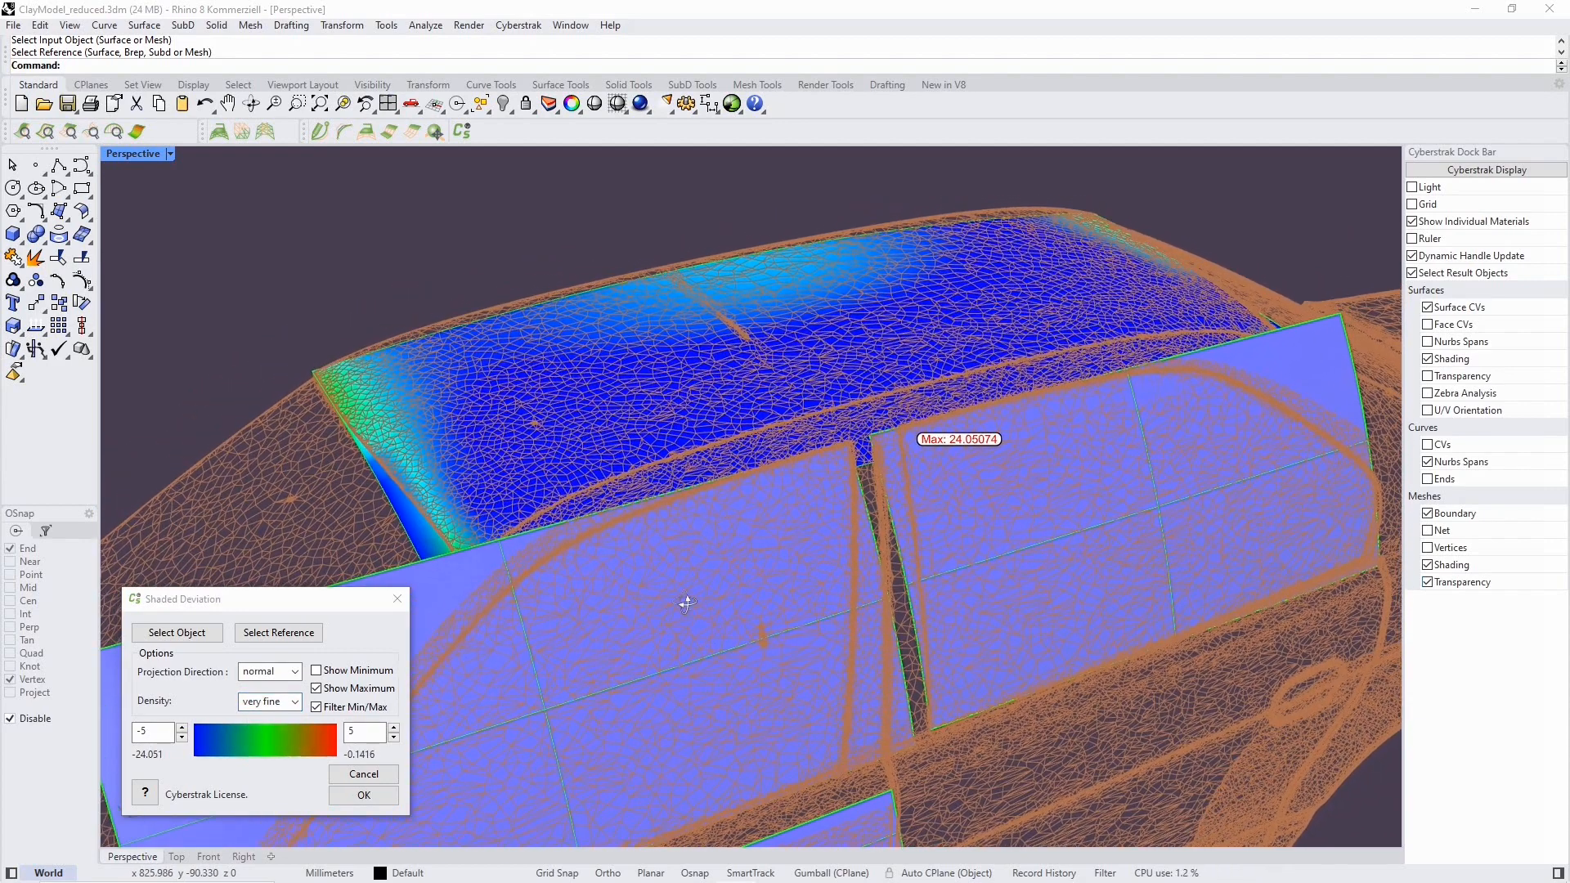
Start CV Modeling on the roof surface and turn off Delta Mode.
click(435, 133)
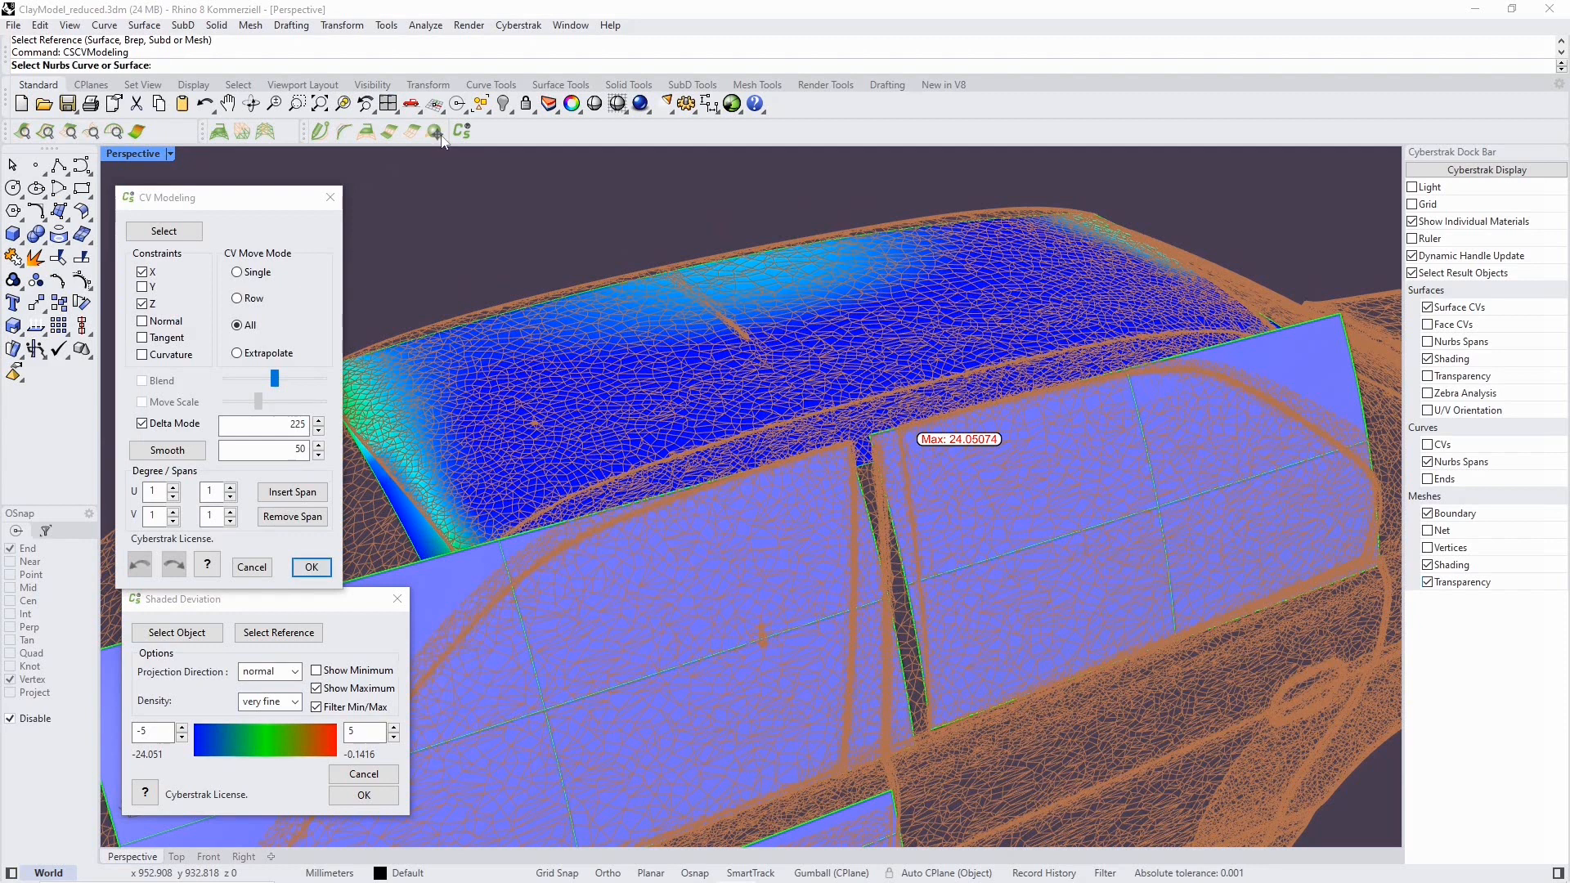
click(412, 507)
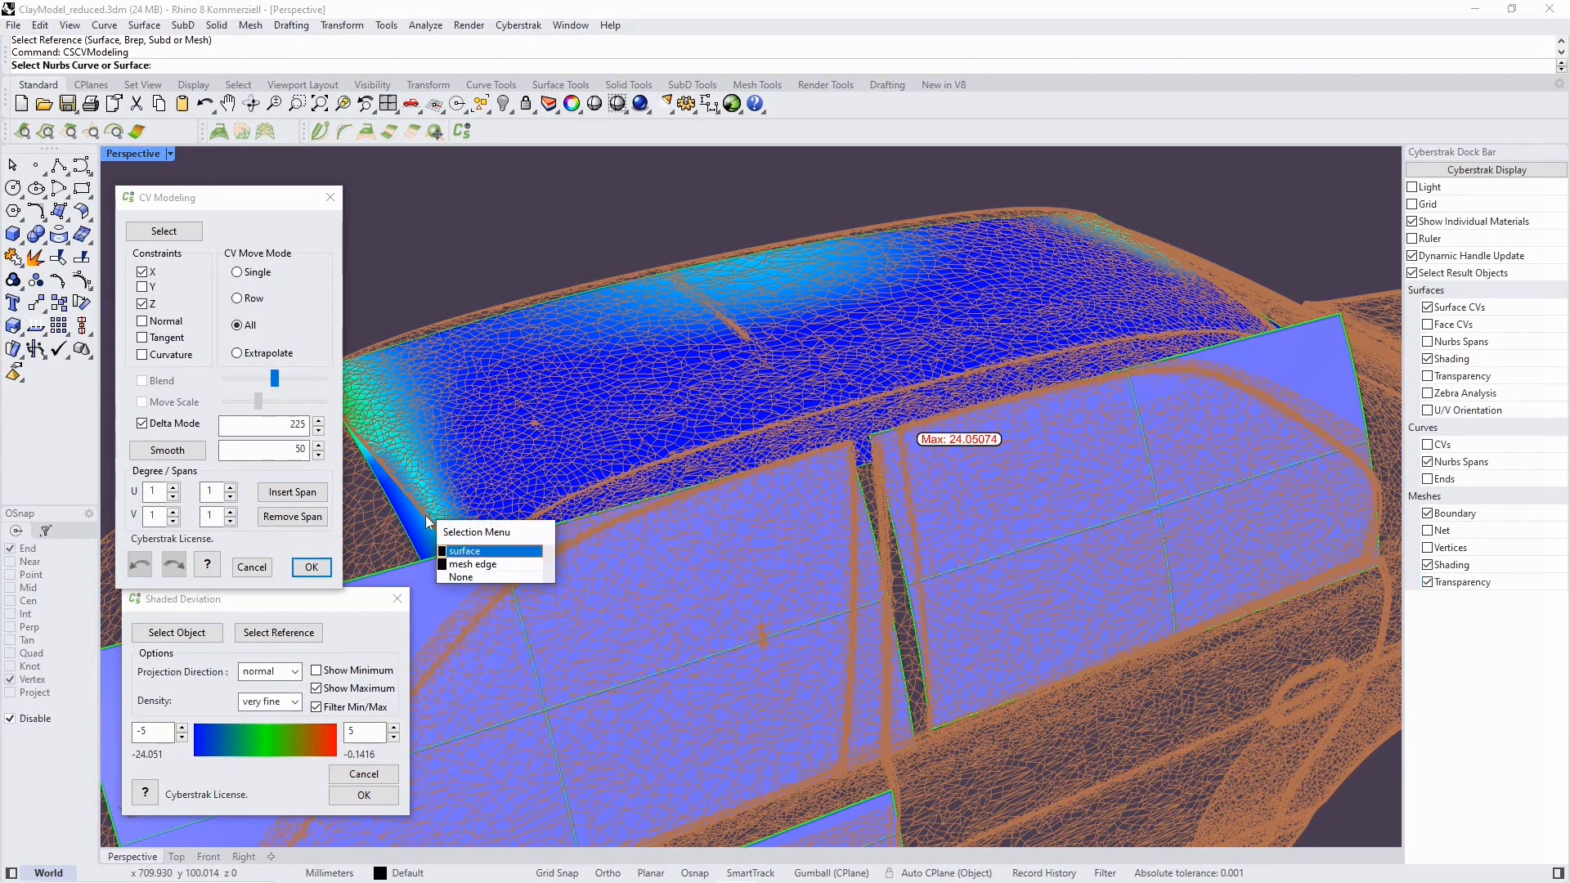
click(469, 556)
scroll(697, 397, down, 3)
right_drag(718, 395, 634, 414)
click(142, 424)
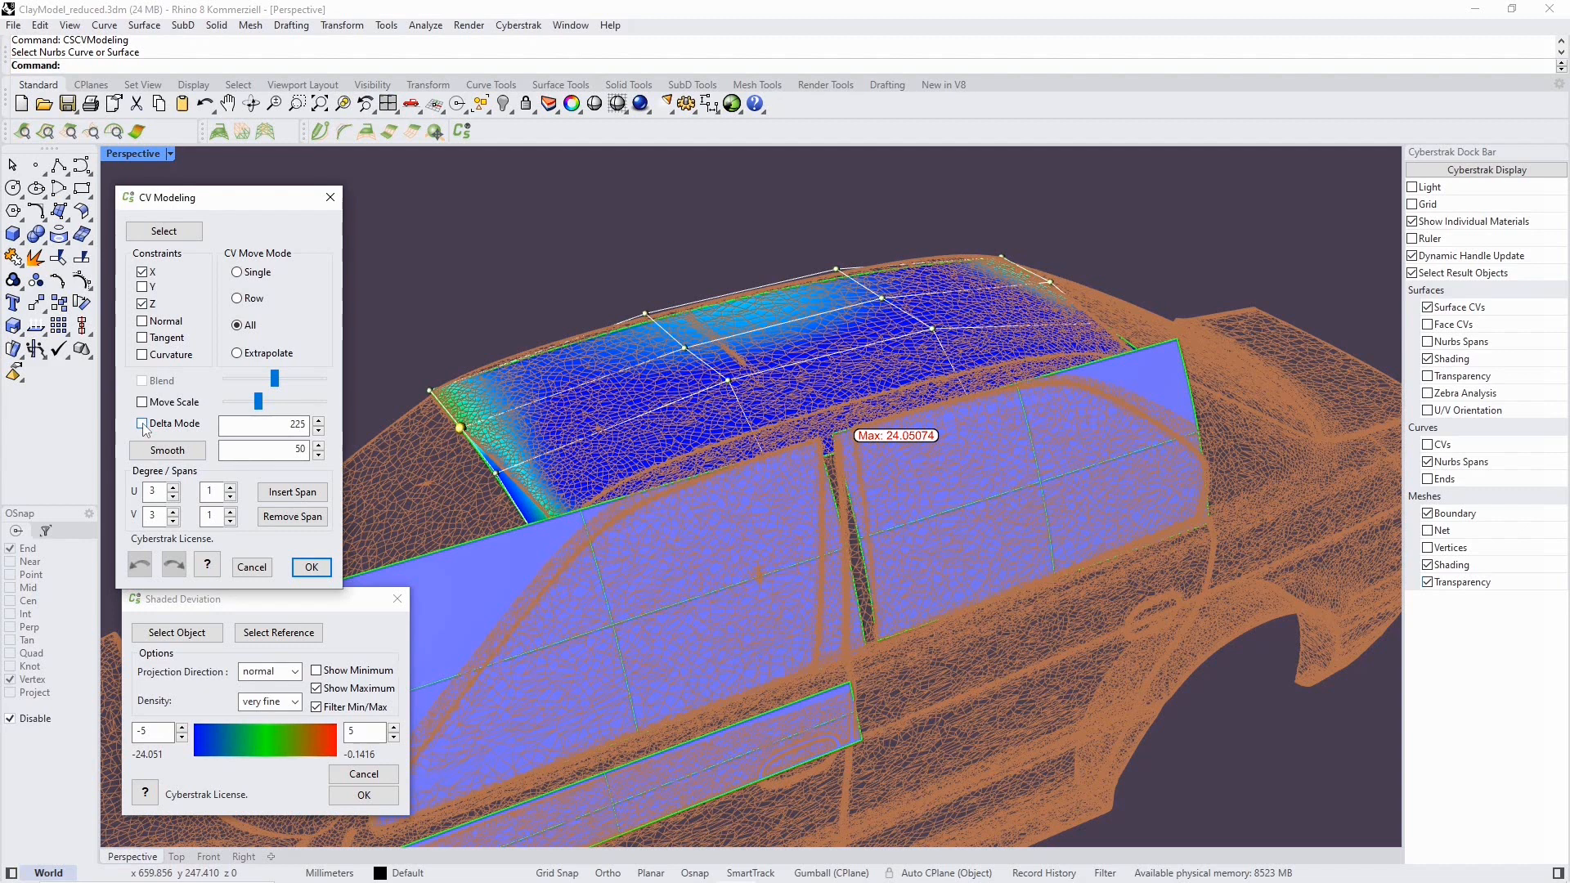
Extrapolate the roof surface's windshield, rear and side window edges to adjust them to the scan's boundaries.
click(238, 353)
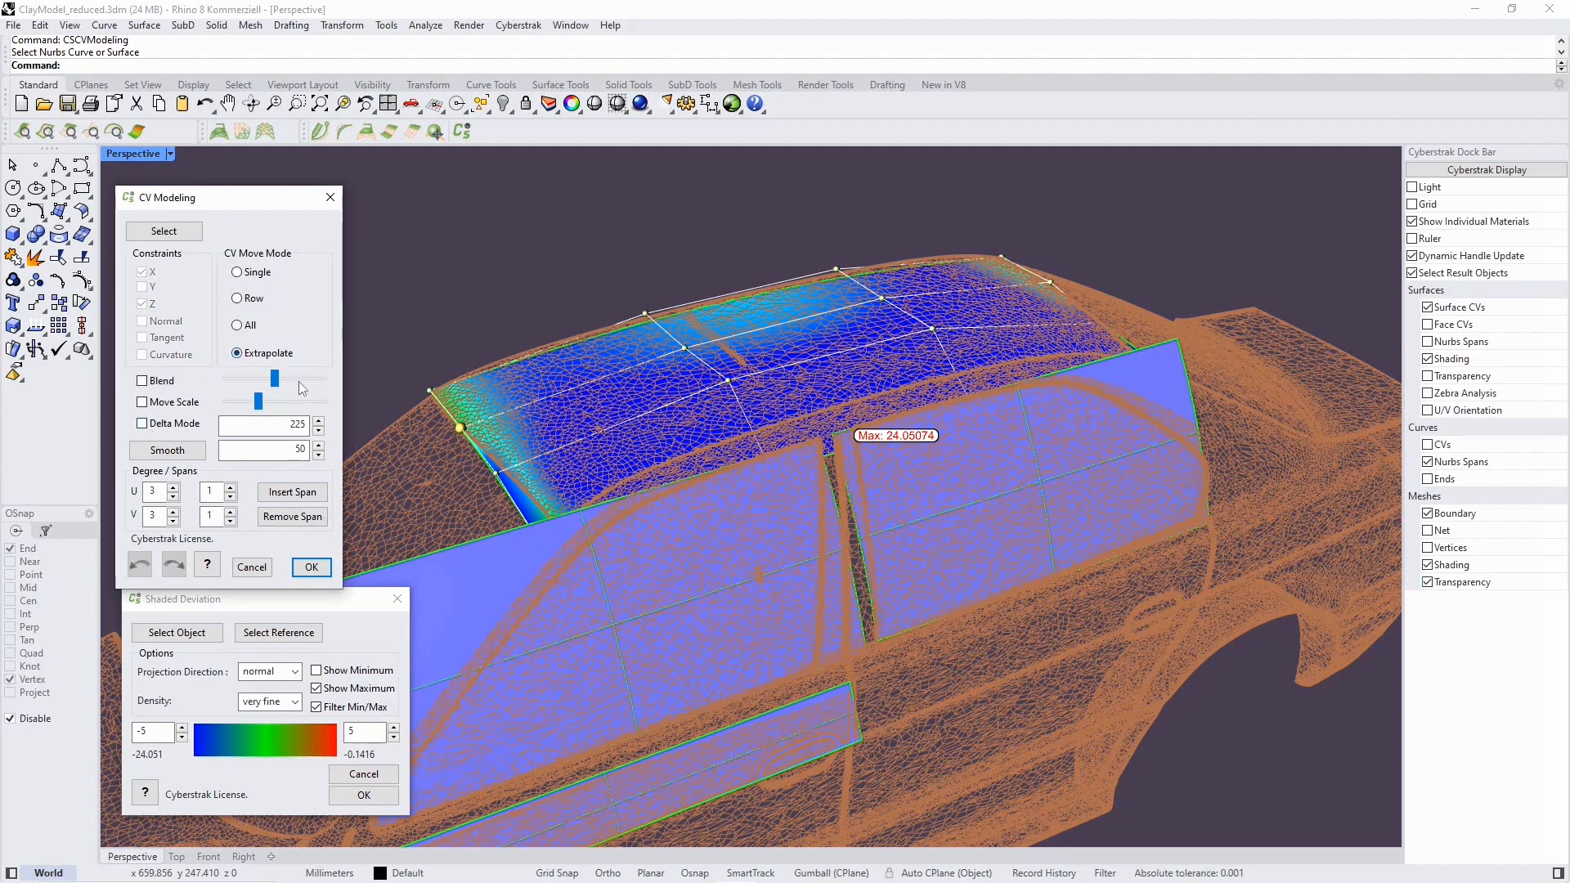
drag(485, 456, 494, 453)
drag(1058, 304, 1055, 306)
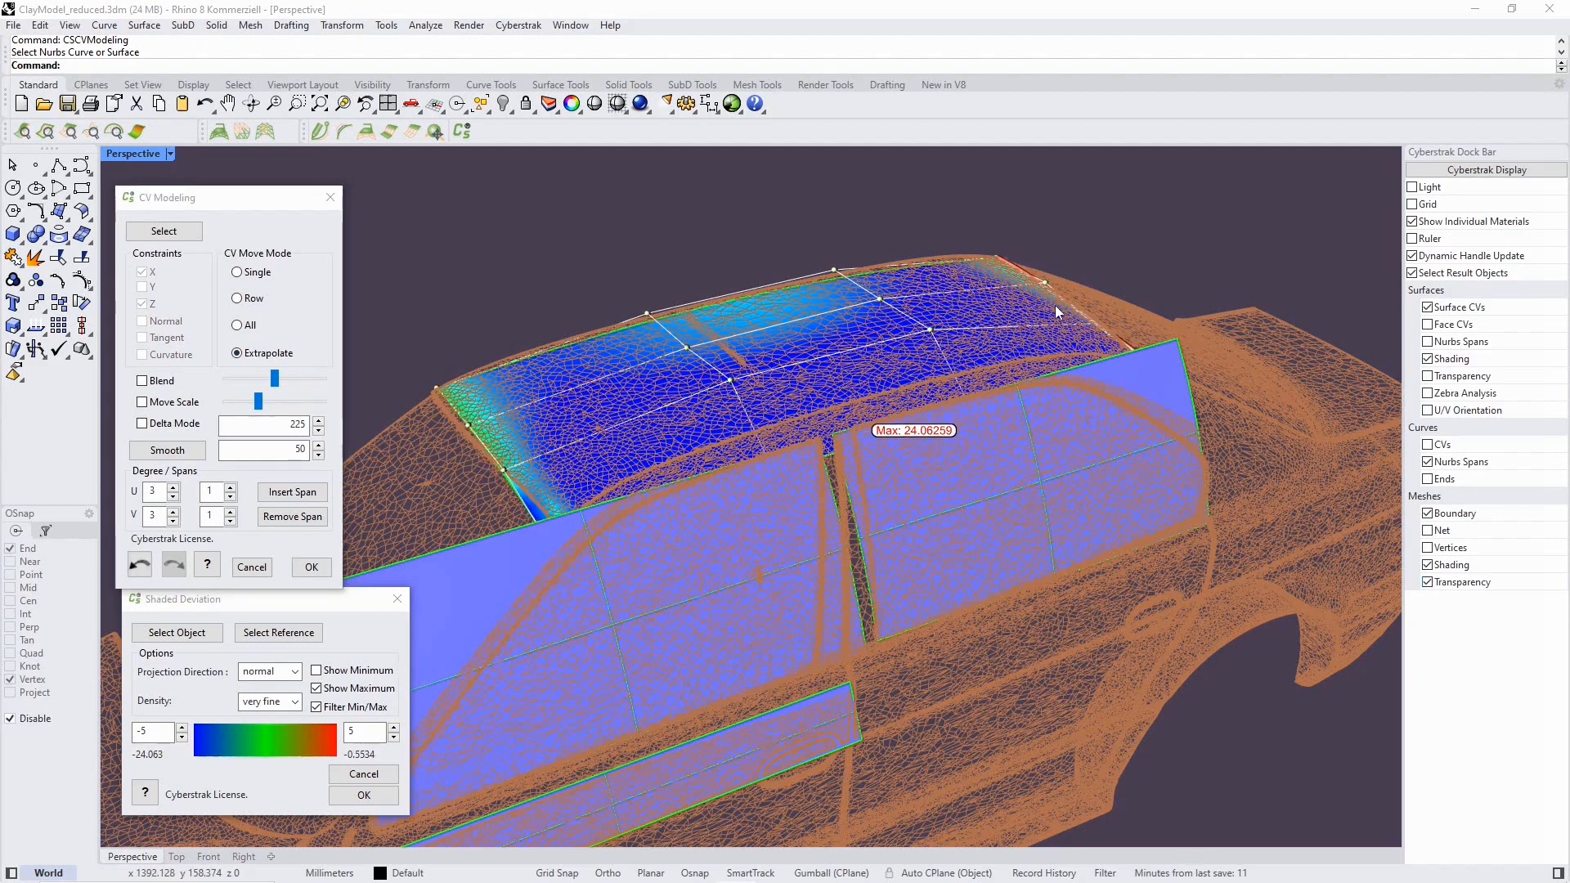
drag(827, 452, 820, 433)
right_drag(764, 395, 778, 389)
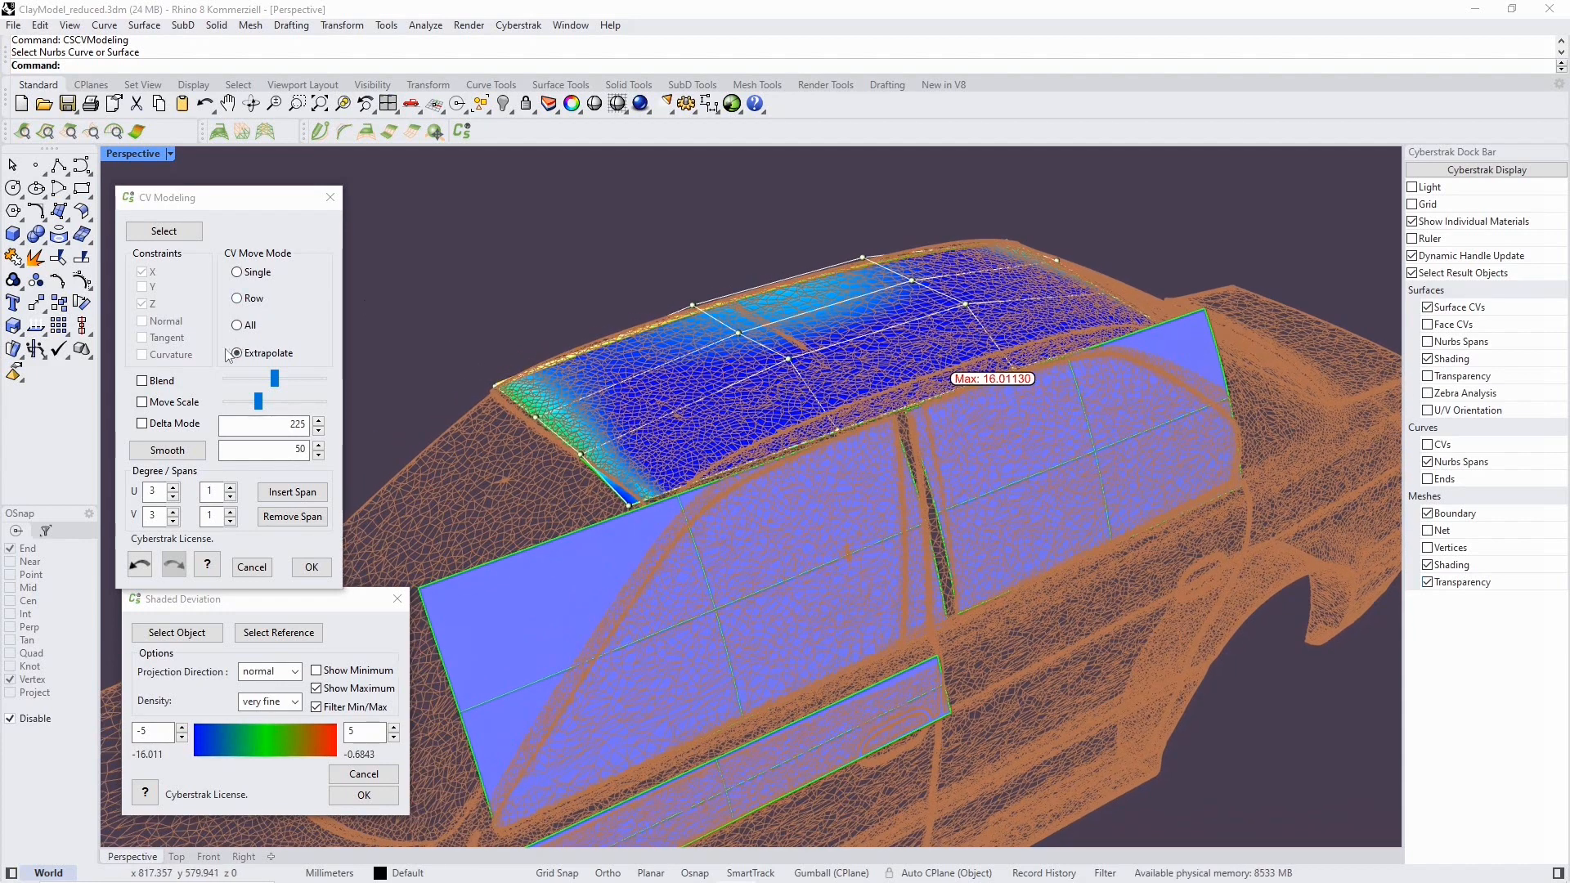
Raise the roof surface to degree 4 in U and V, and set single CV movement with Normal constraint and Blend.
click(173, 488)
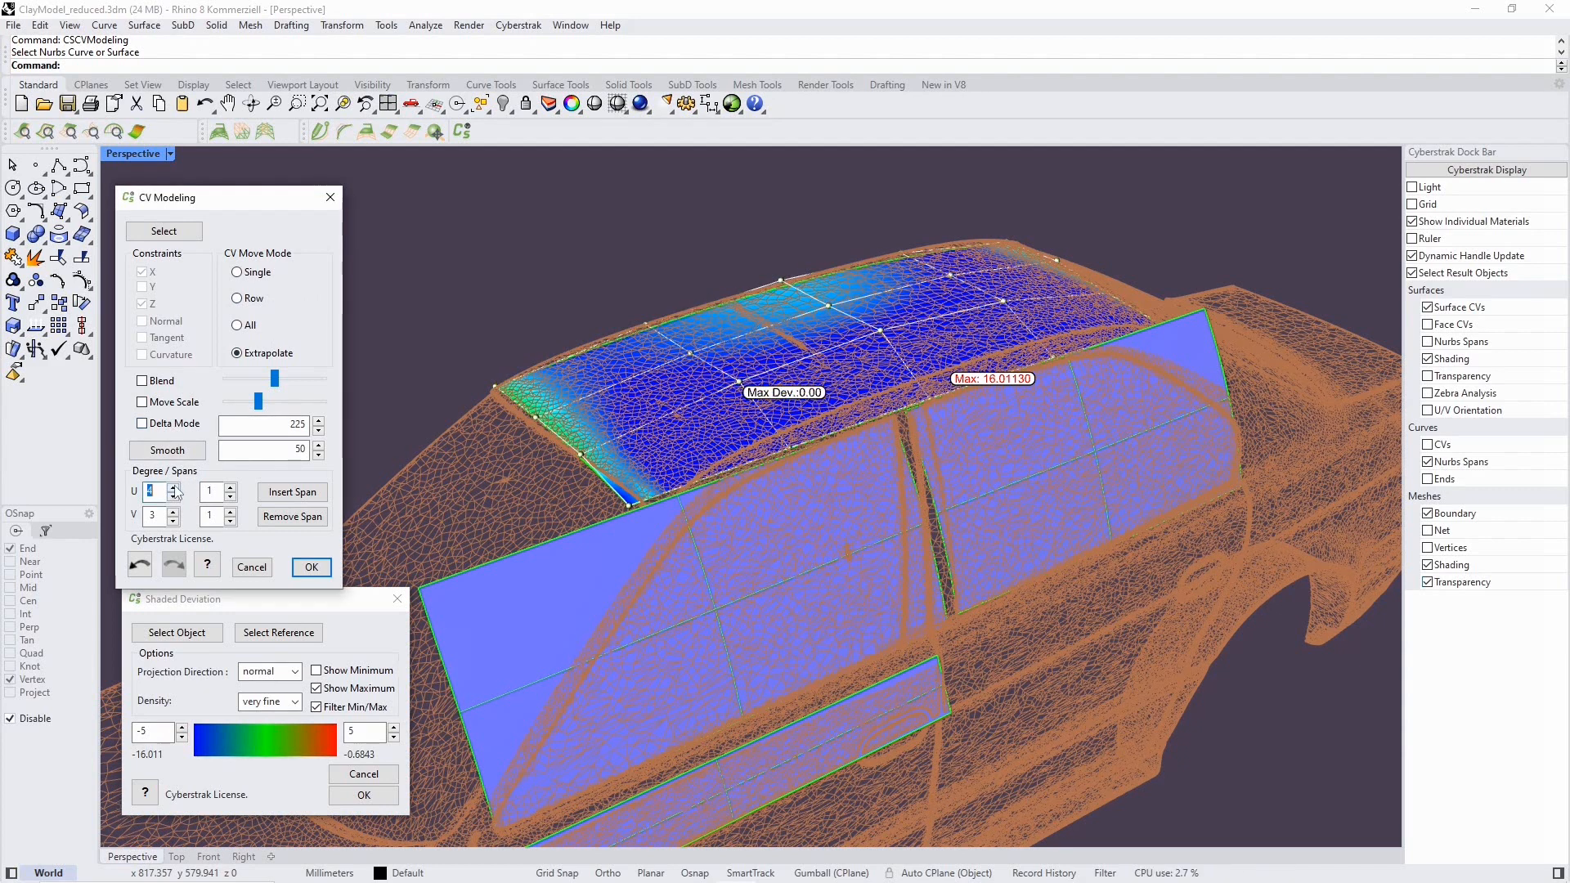
click(173, 511)
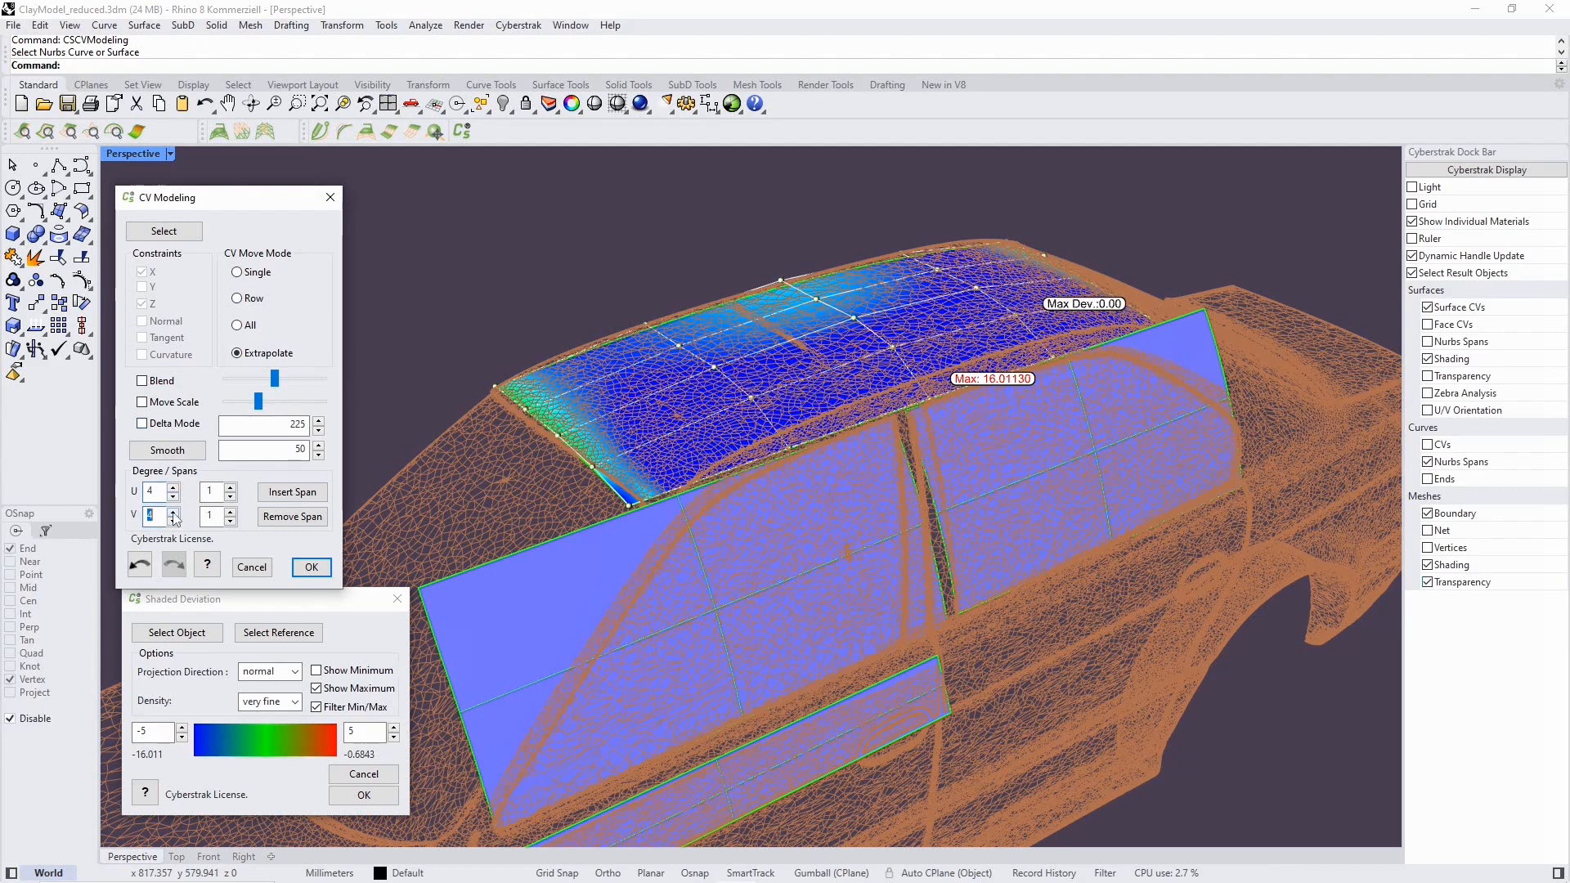
click(239, 274)
click(143, 321)
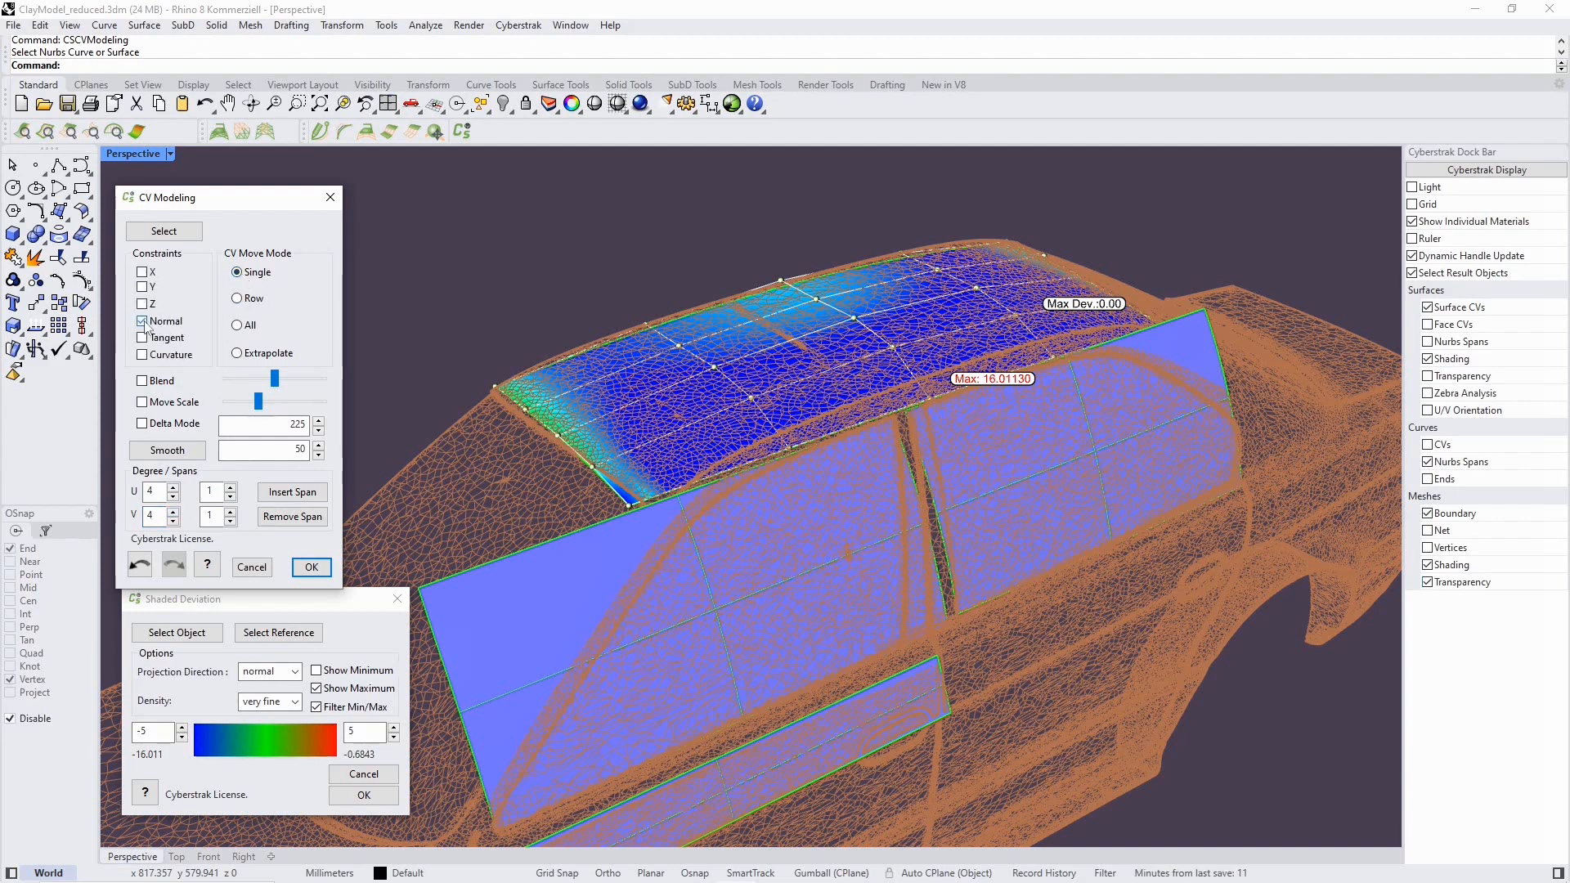
click(142, 381)
Move the roof's inner CVs at the middle and towards the windshield along their normals to reduce the deviation.
scroll(831, 365, up, 2)
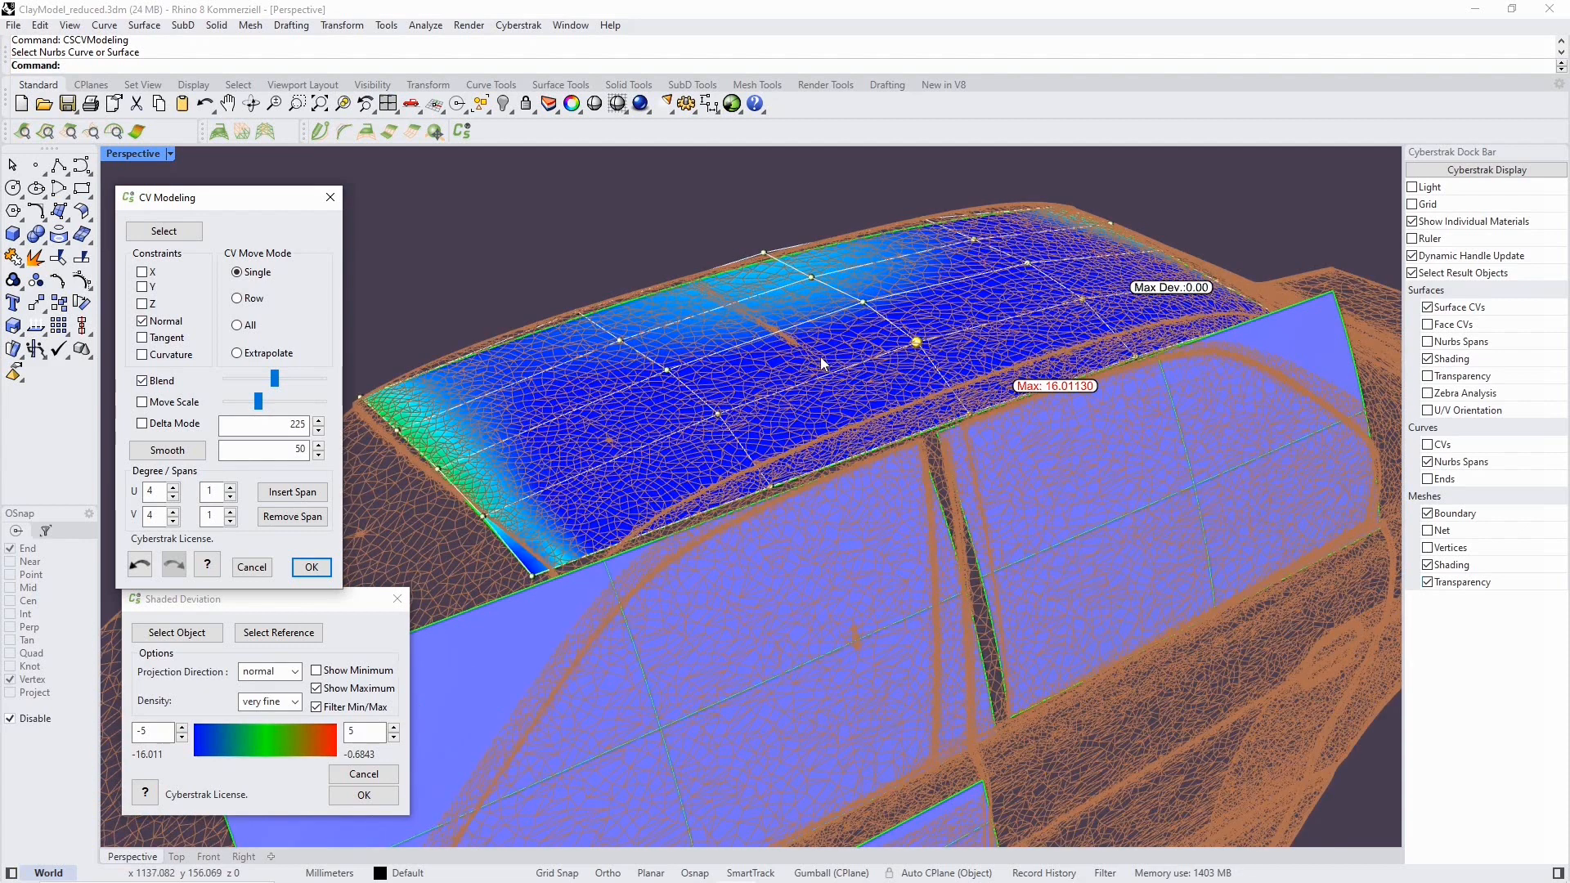
click(862, 302)
drag(865, 304, 814, 270)
drag(624, 339, 622, 333)
drag(716, 408, 717, 403)
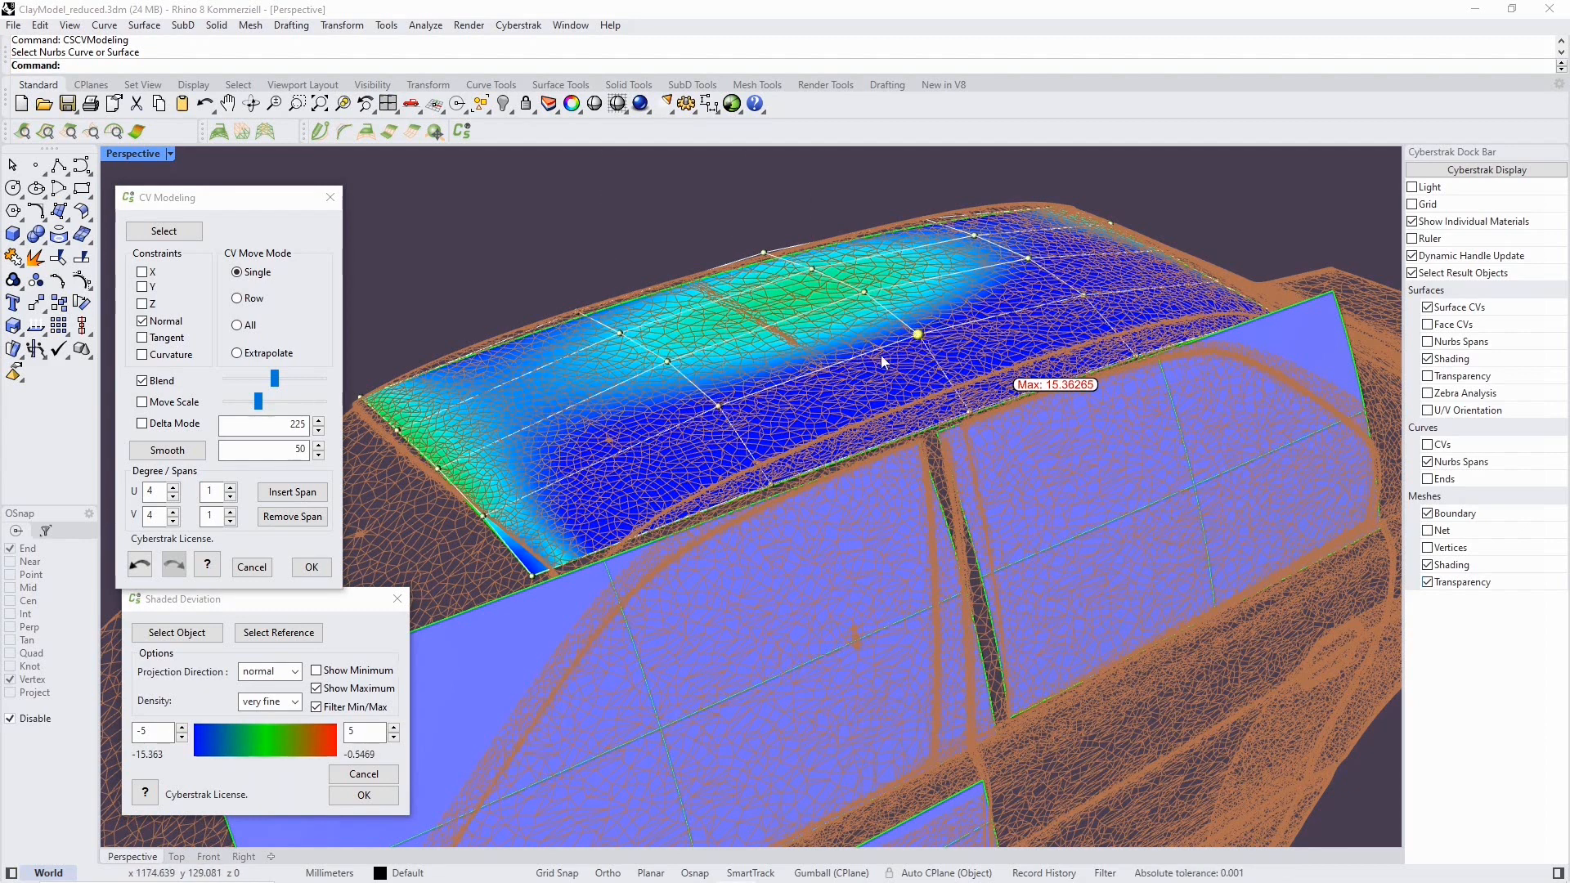
Move the CVs near and along the roof's side window edge, including its windshield and rear corners, along their normals.
drag(917, 336, 972, 396)
drag(770, 479, 774, 469)
drag(1136, 349, 1144, 335)
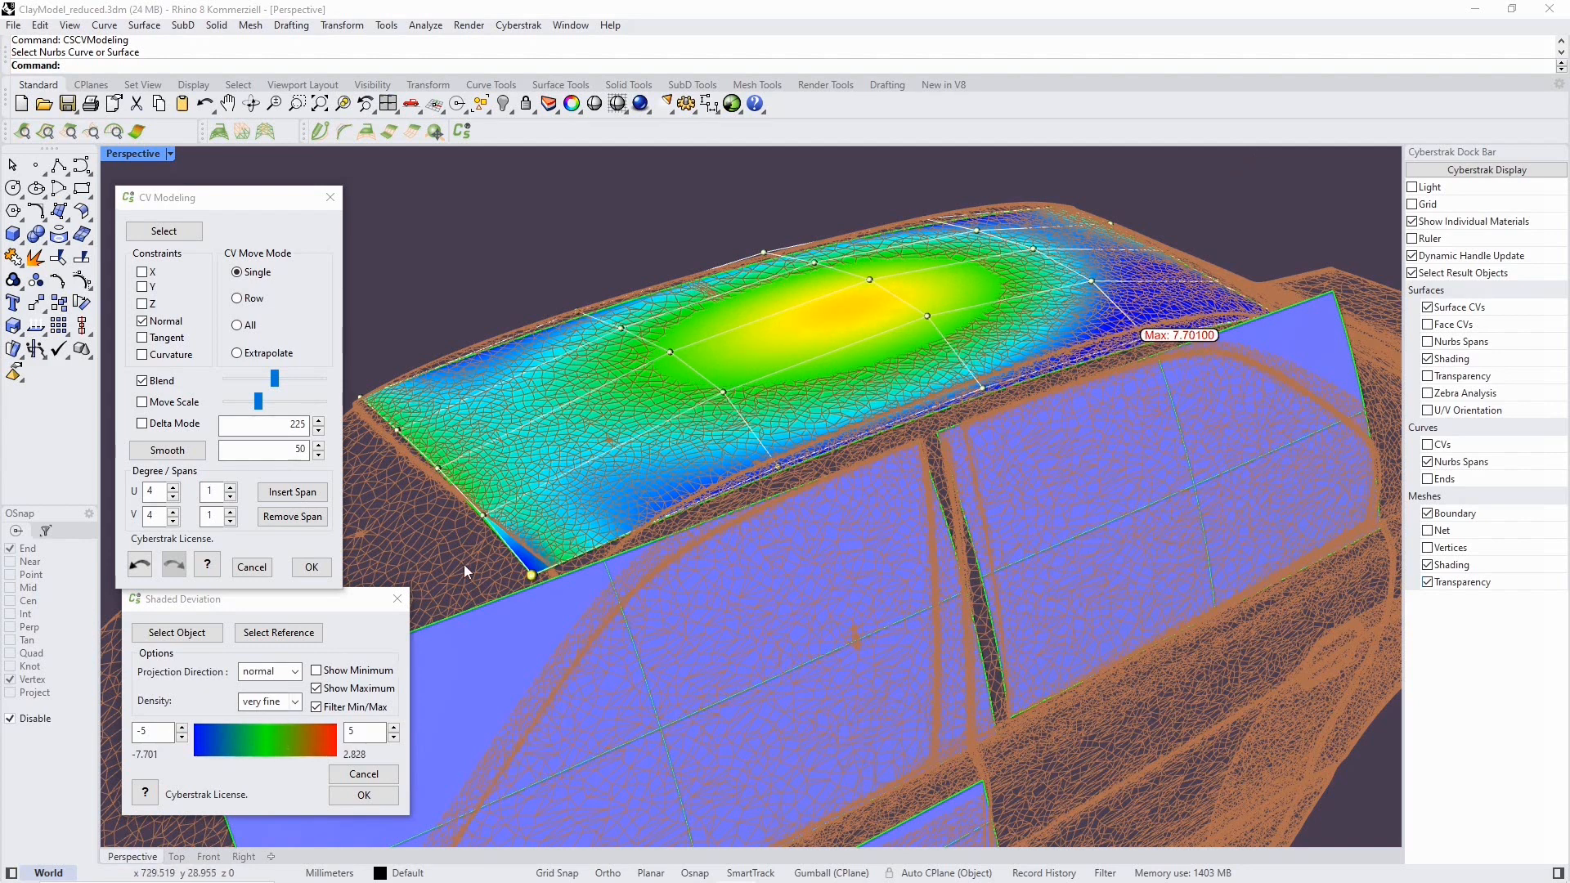
drag(531, 575, 541, 569)
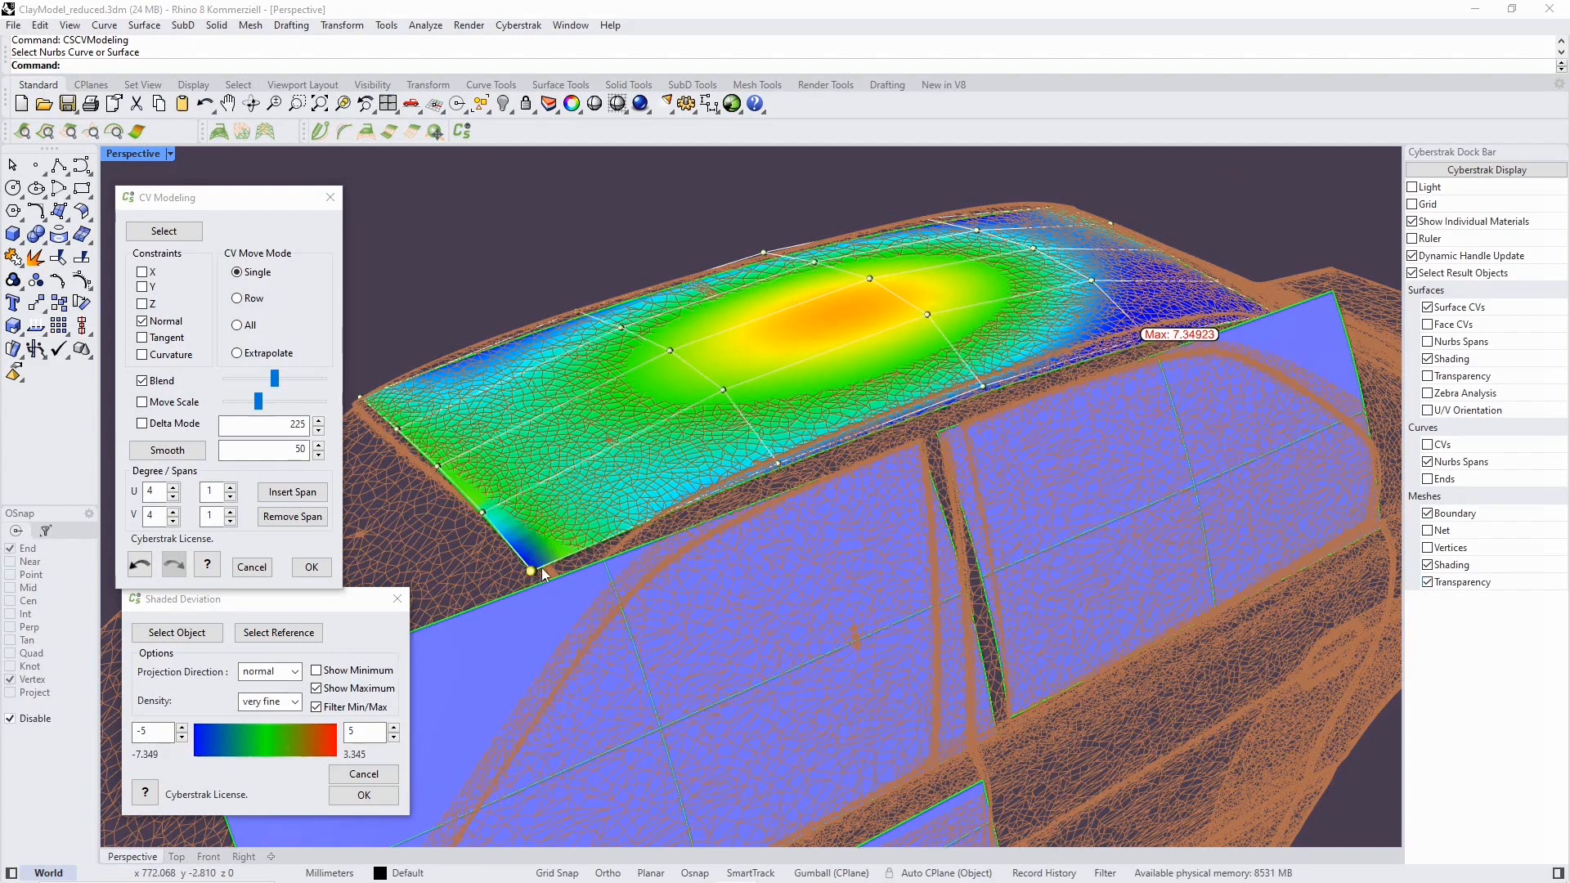
drag(1287, 317, 1286, 313)
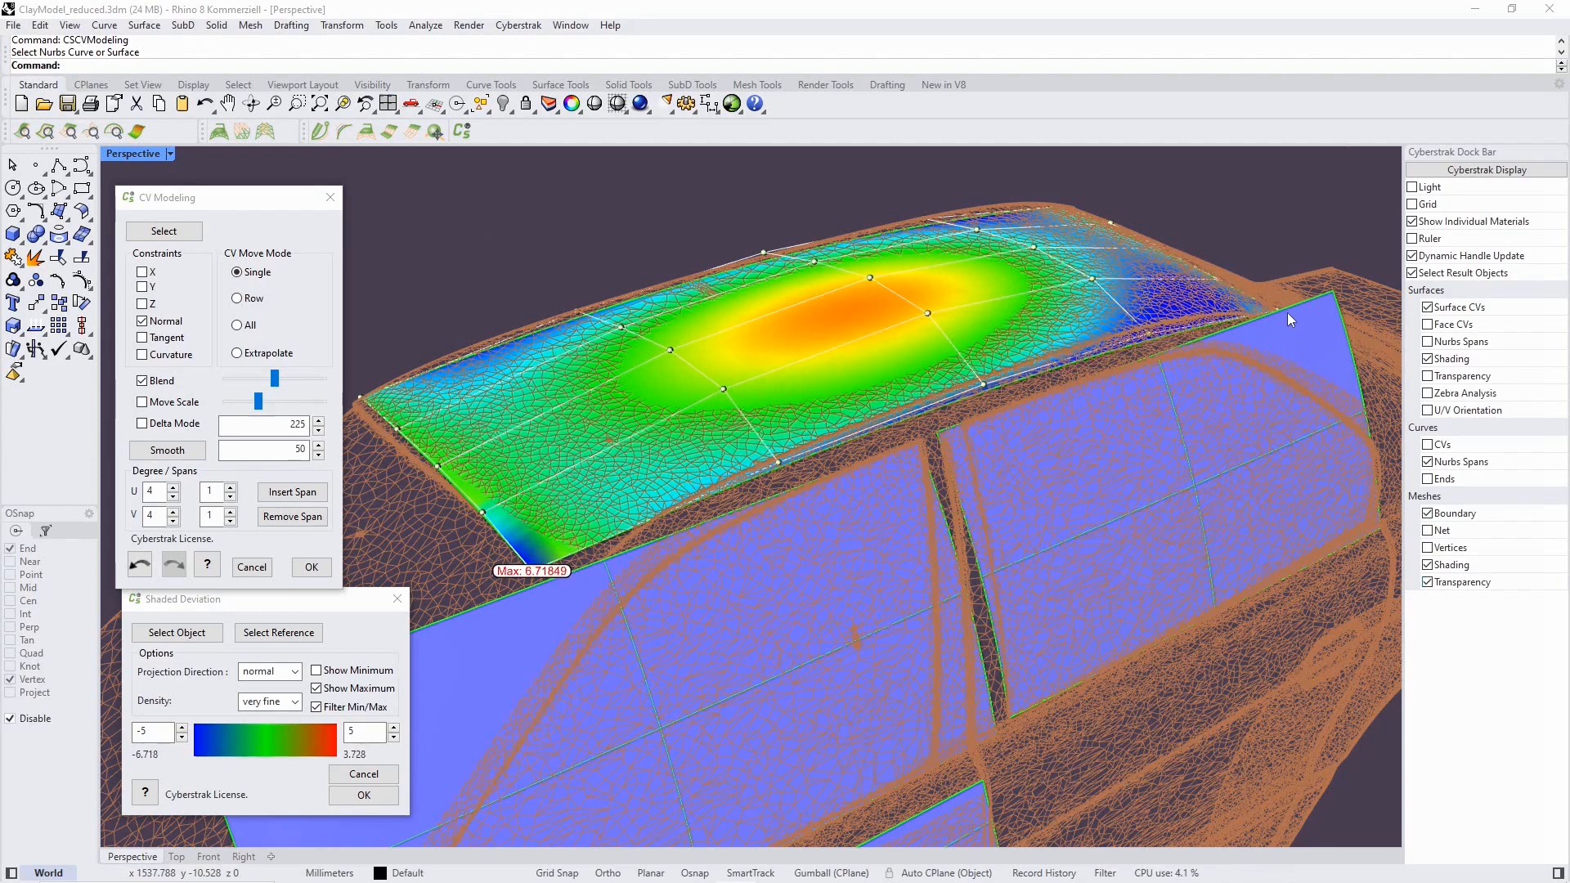
Adjust the CV at the roof centreline's rear corner and an inner CV near the rear side corner.
right_drag(993, 314, 1104, 404)
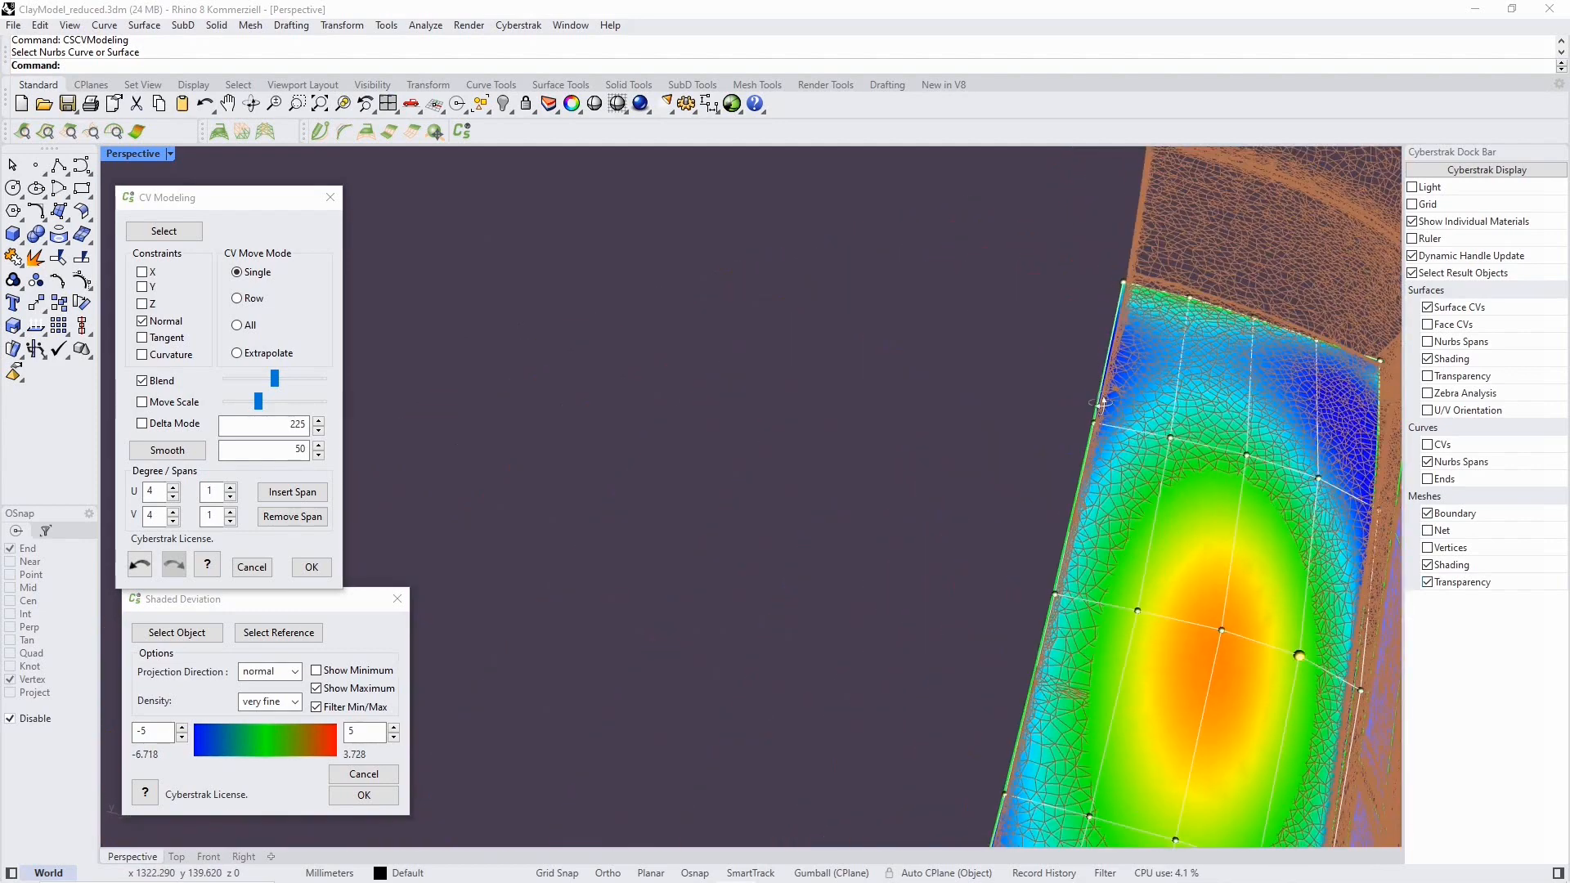
drag(1124, 281, 1125, 276)
drag(1318, 473, 1321, 477)
right_drag(1248, 449, 993, 522)
Readjust the CV at the windshield side corner and lower the roof's inner CVs to reduce the central bulge.
drag(768, 654, 771, 647)
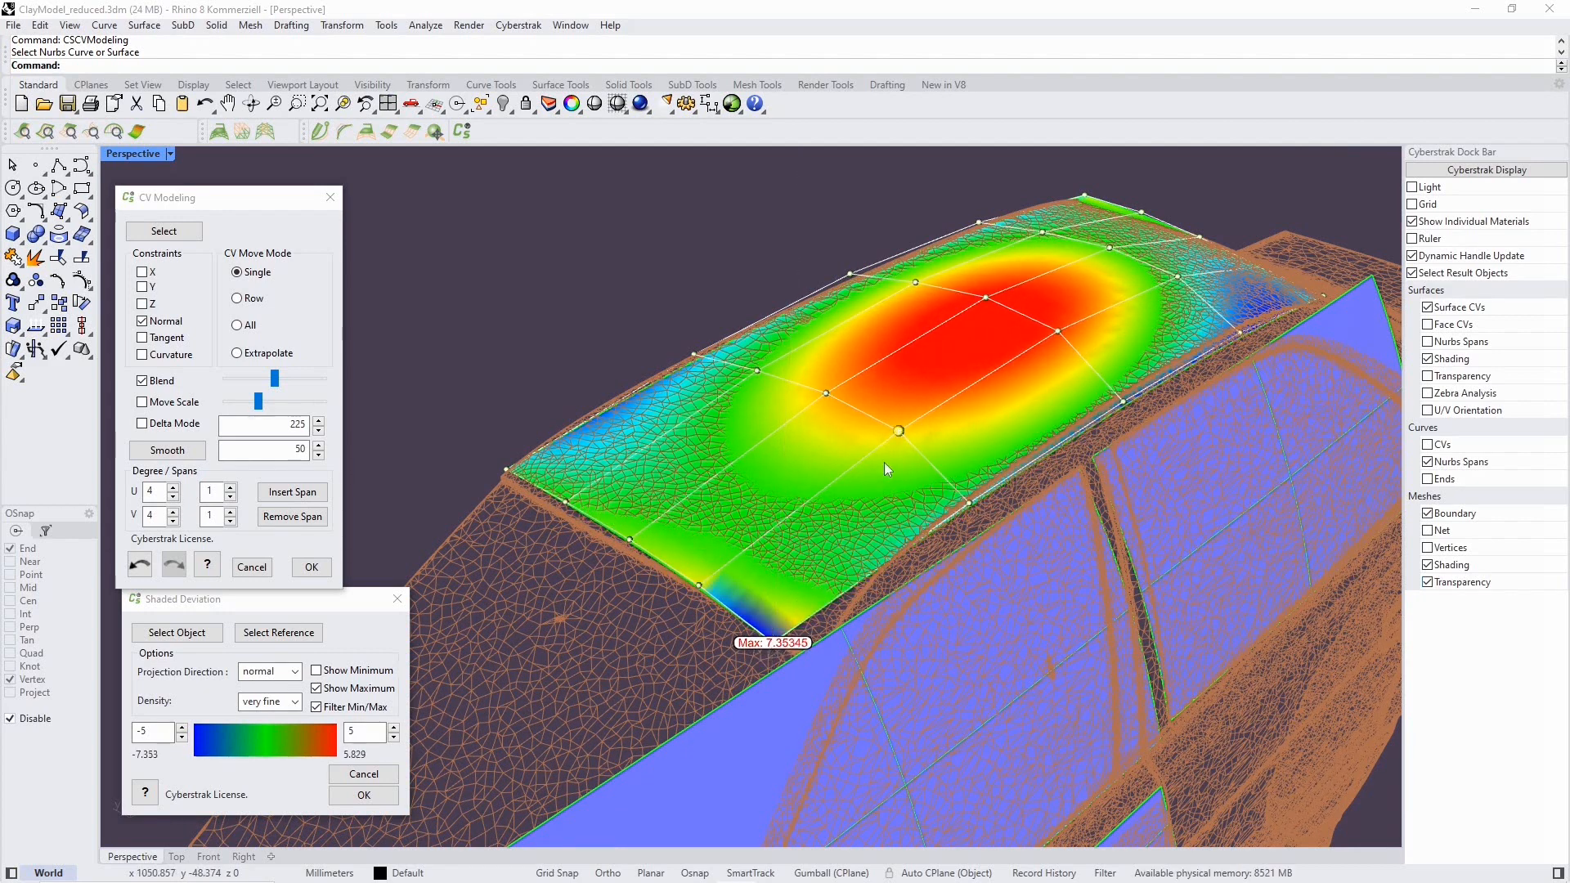
drag(990, 300, 1050, 342)
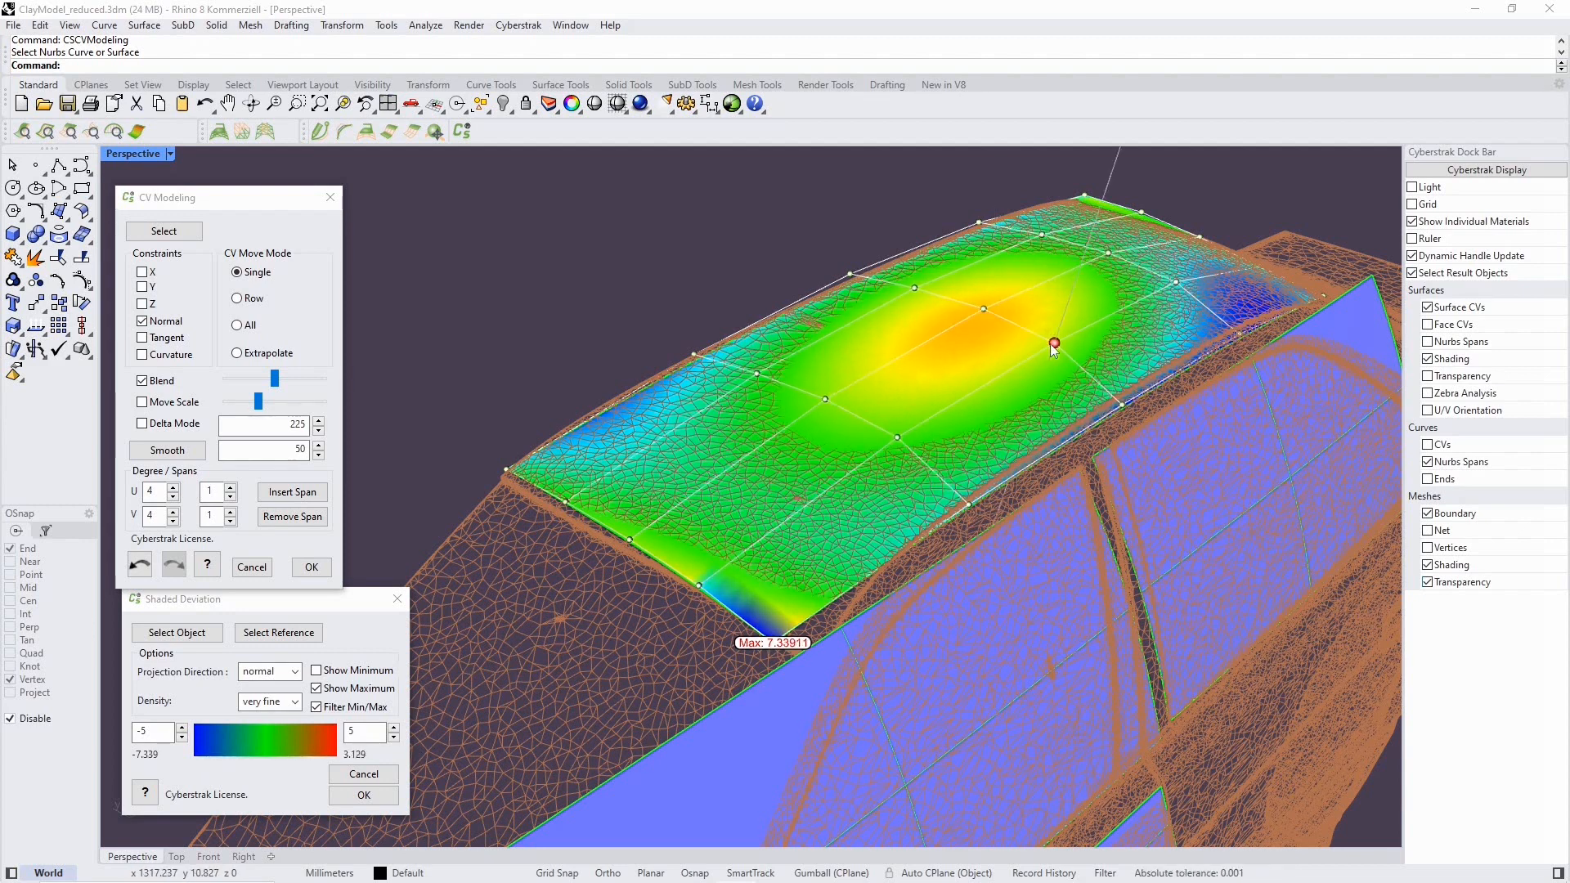
drag(826, 404, 826, 408)
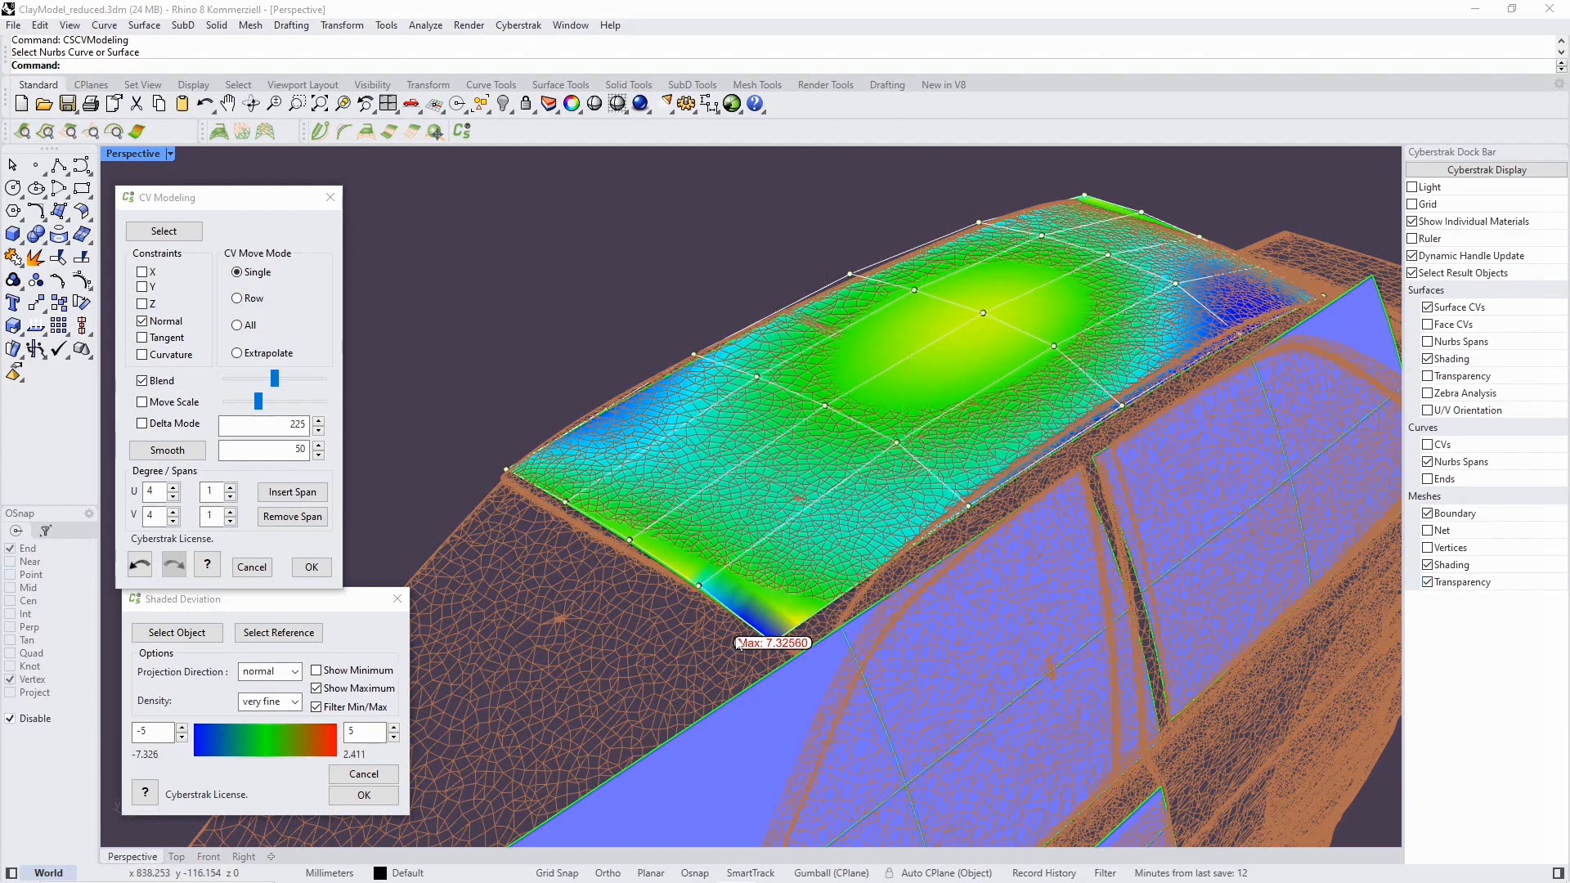
Switch to Extrapolate mode and pull the roof surface's windshield side corner in to the scan's edge.
click(256, 359)
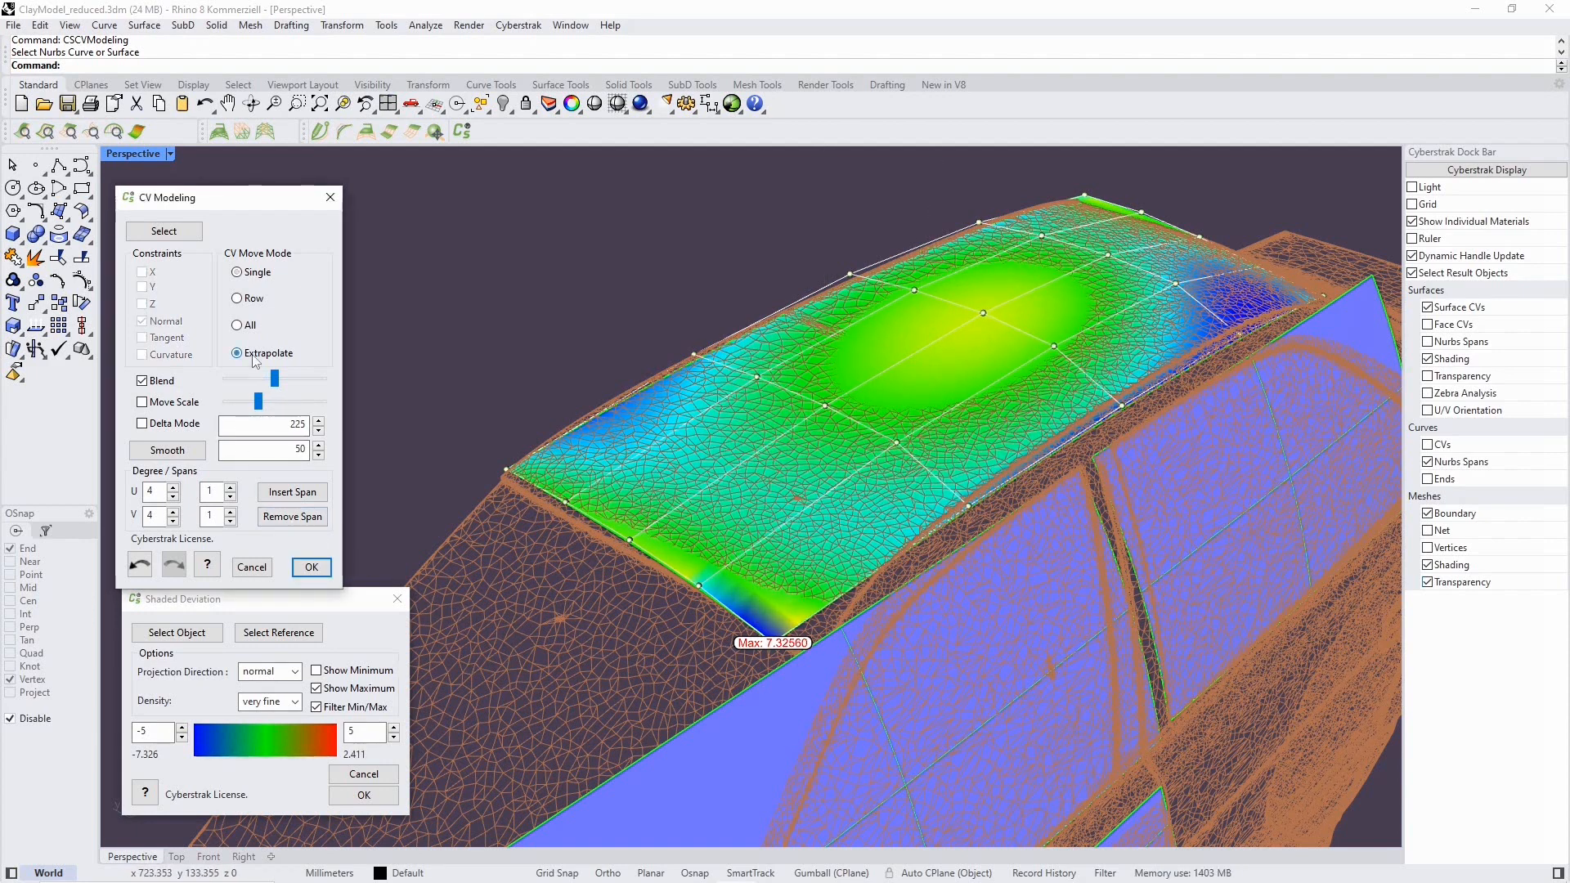
scroll(596, 649, up, 1)
scroll(738, 621, up, 2)
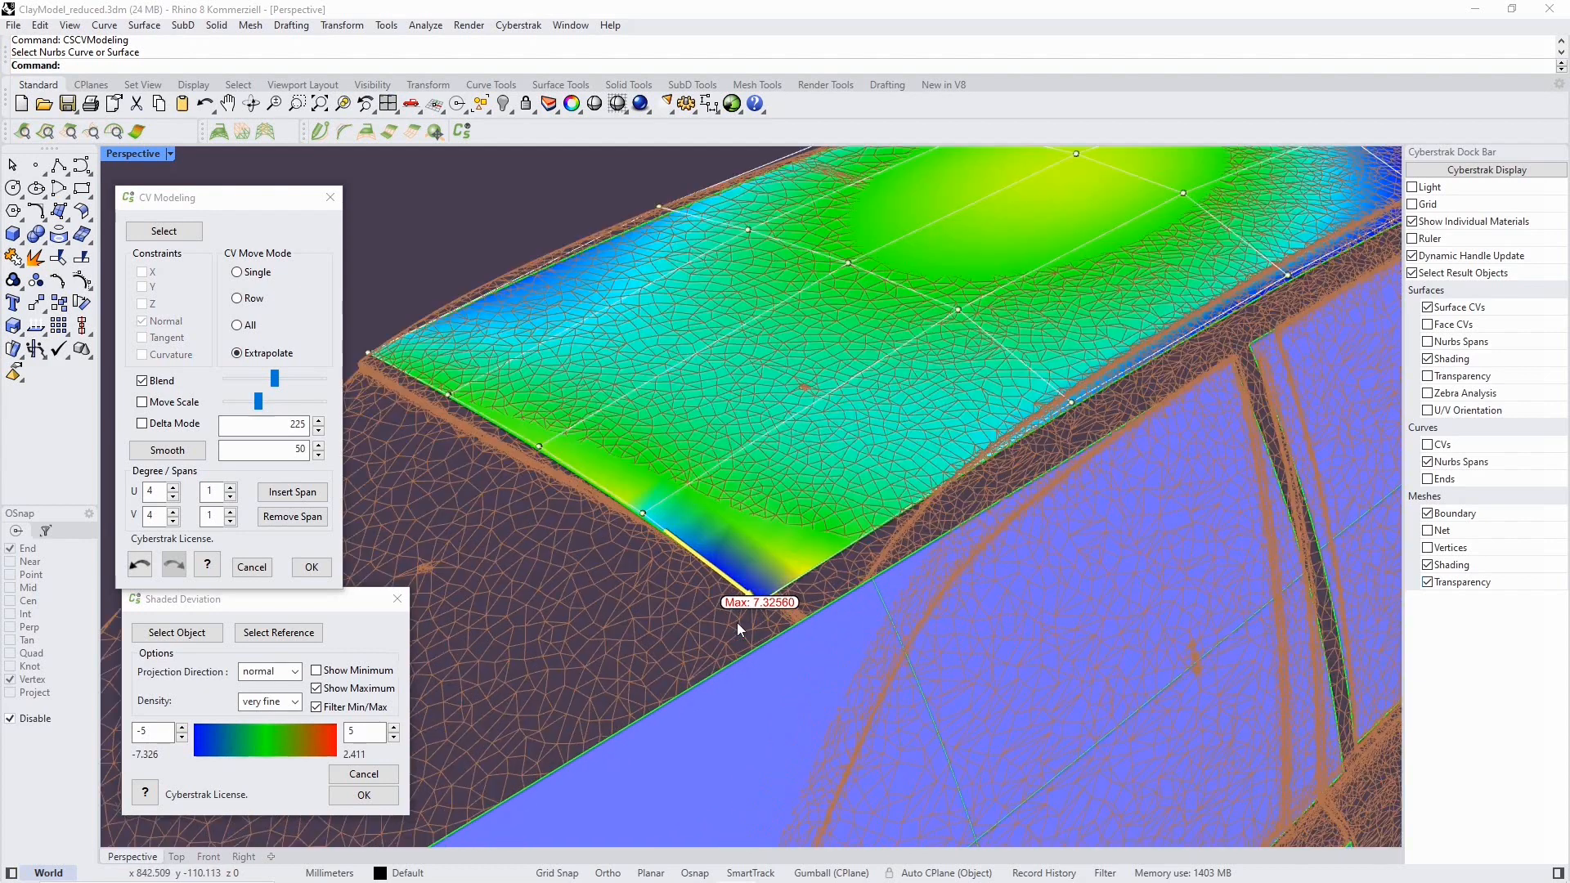
drag(756, 597, 783, 576)
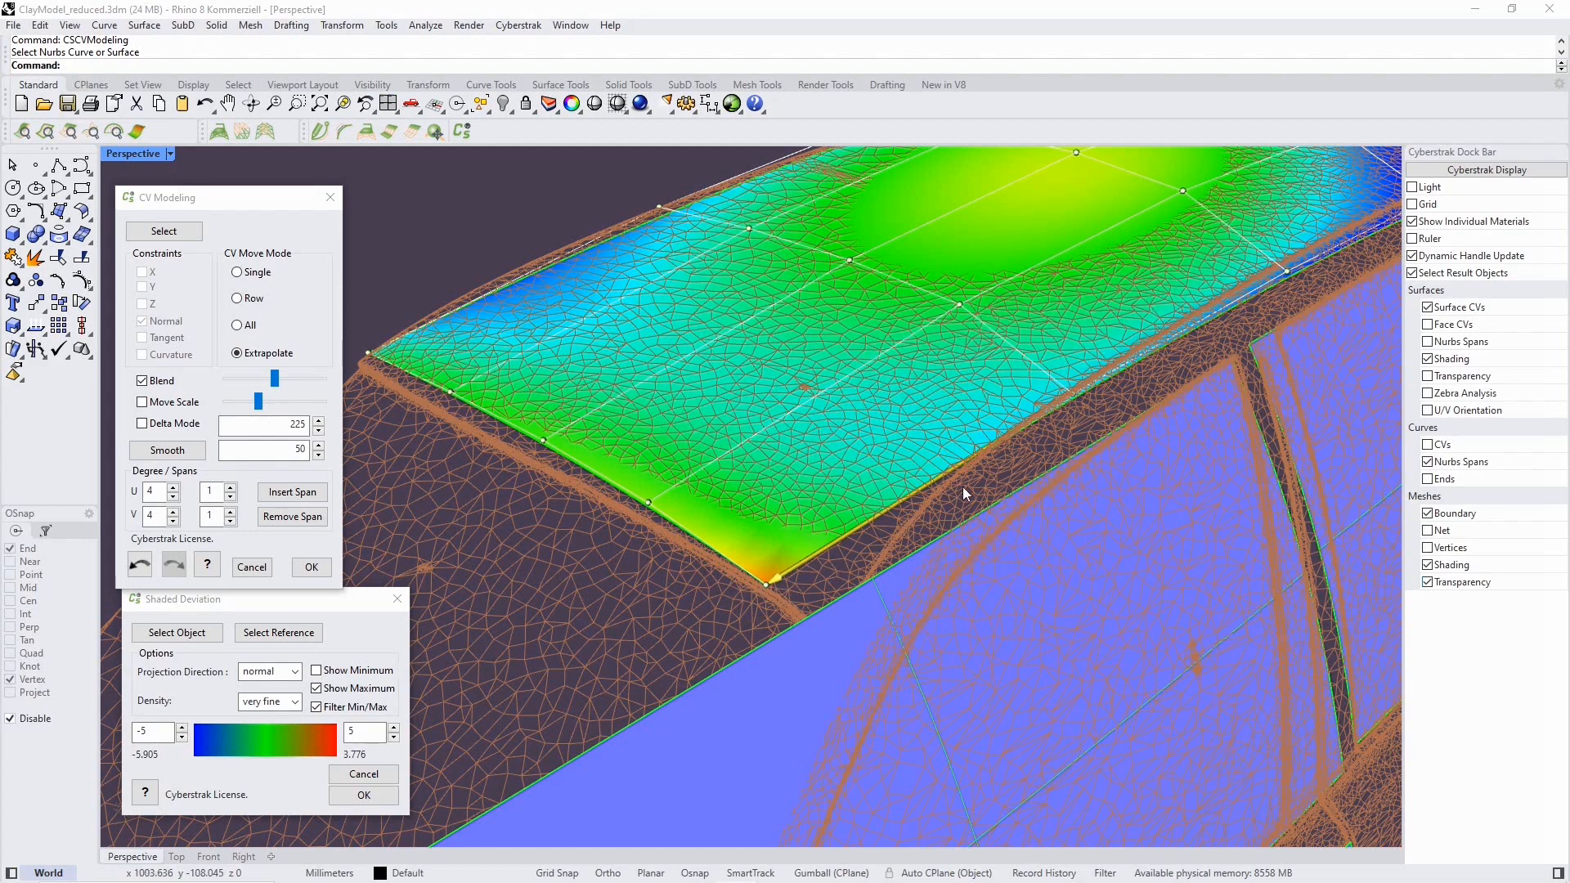
scroll(965, 480, down, 5)
right_drag(1055, 417, 1041, 466)
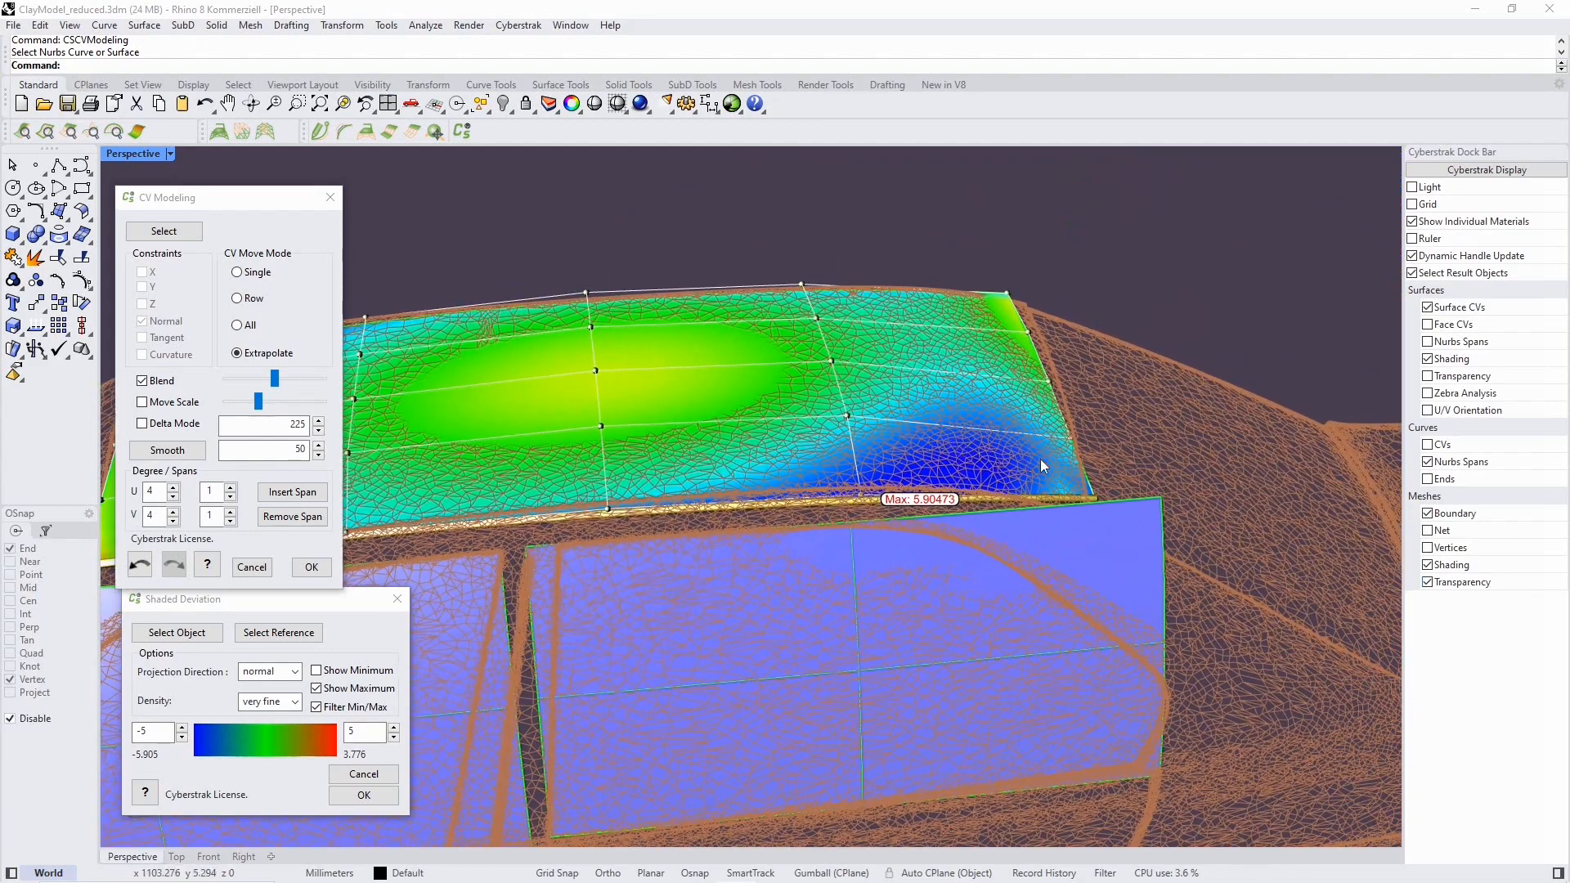
Fine-tune the extrapolation of the roof surface at its windshield side corner to meet the scan's edge.
scroll(1091, 490, up, 3)
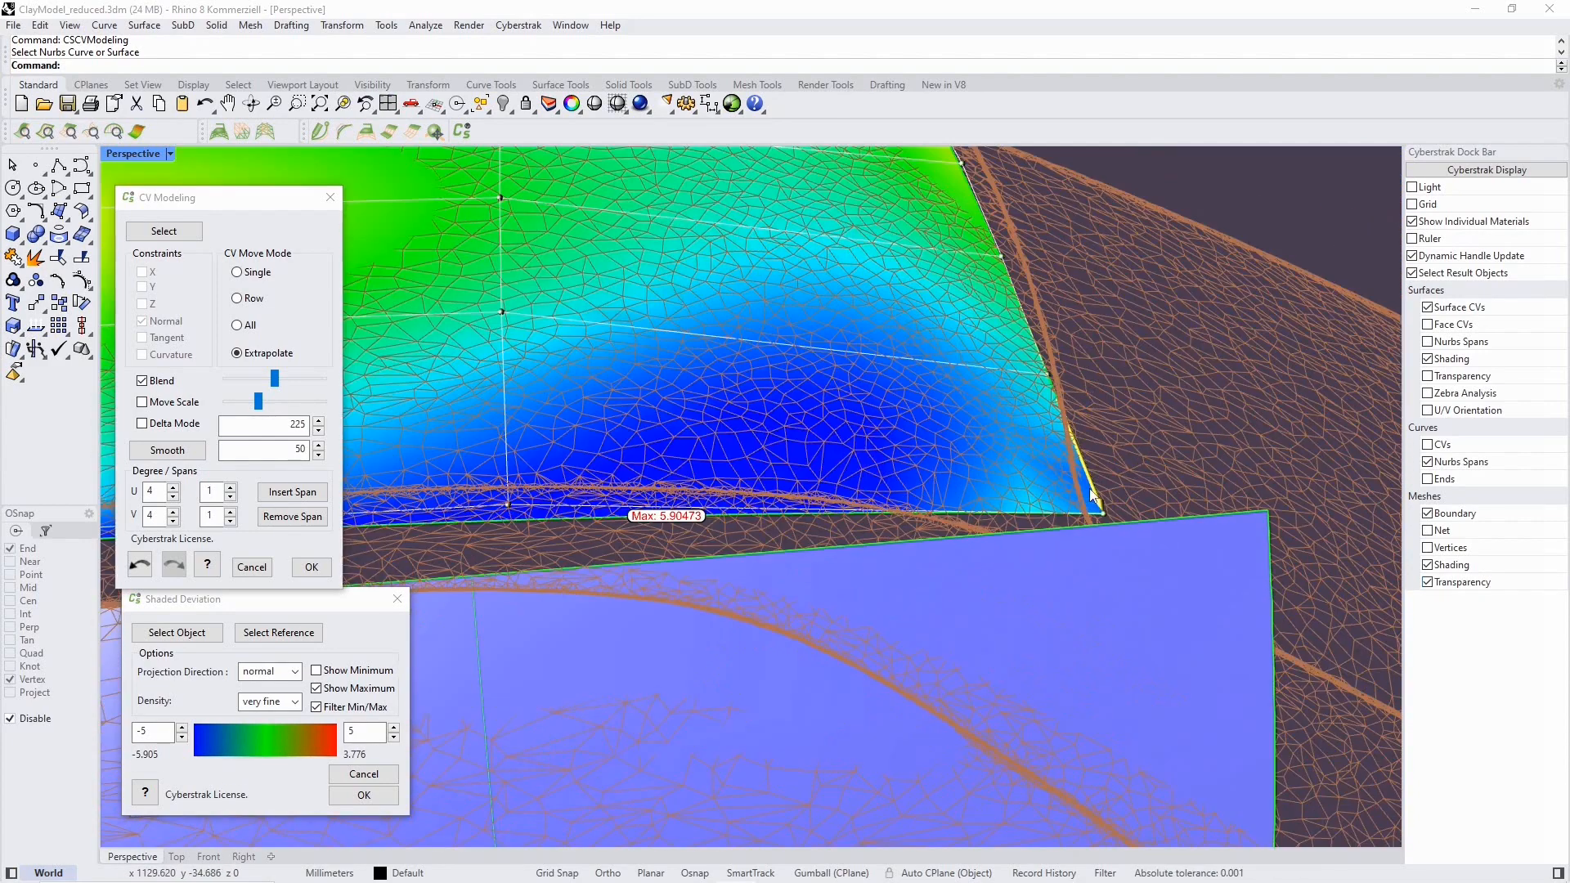
drag(1092, 512, 1087, 508)
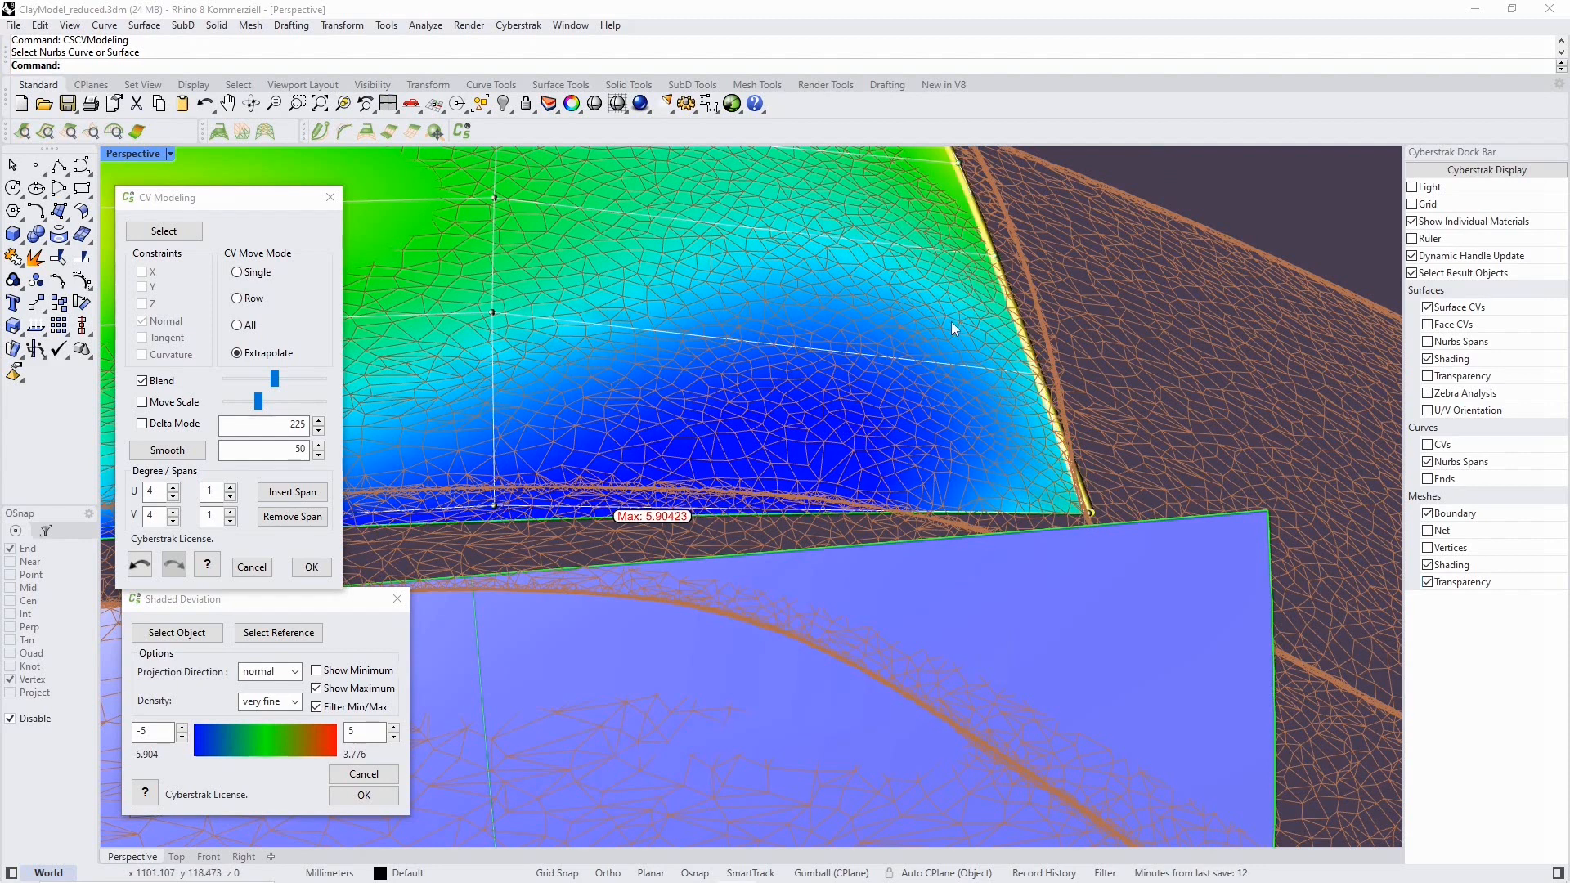
Switch to Single mode with the Tangent constraint and slide the two windshield-edge CVs nearest the side corner outward to the scan's edge.
click(250, 277)
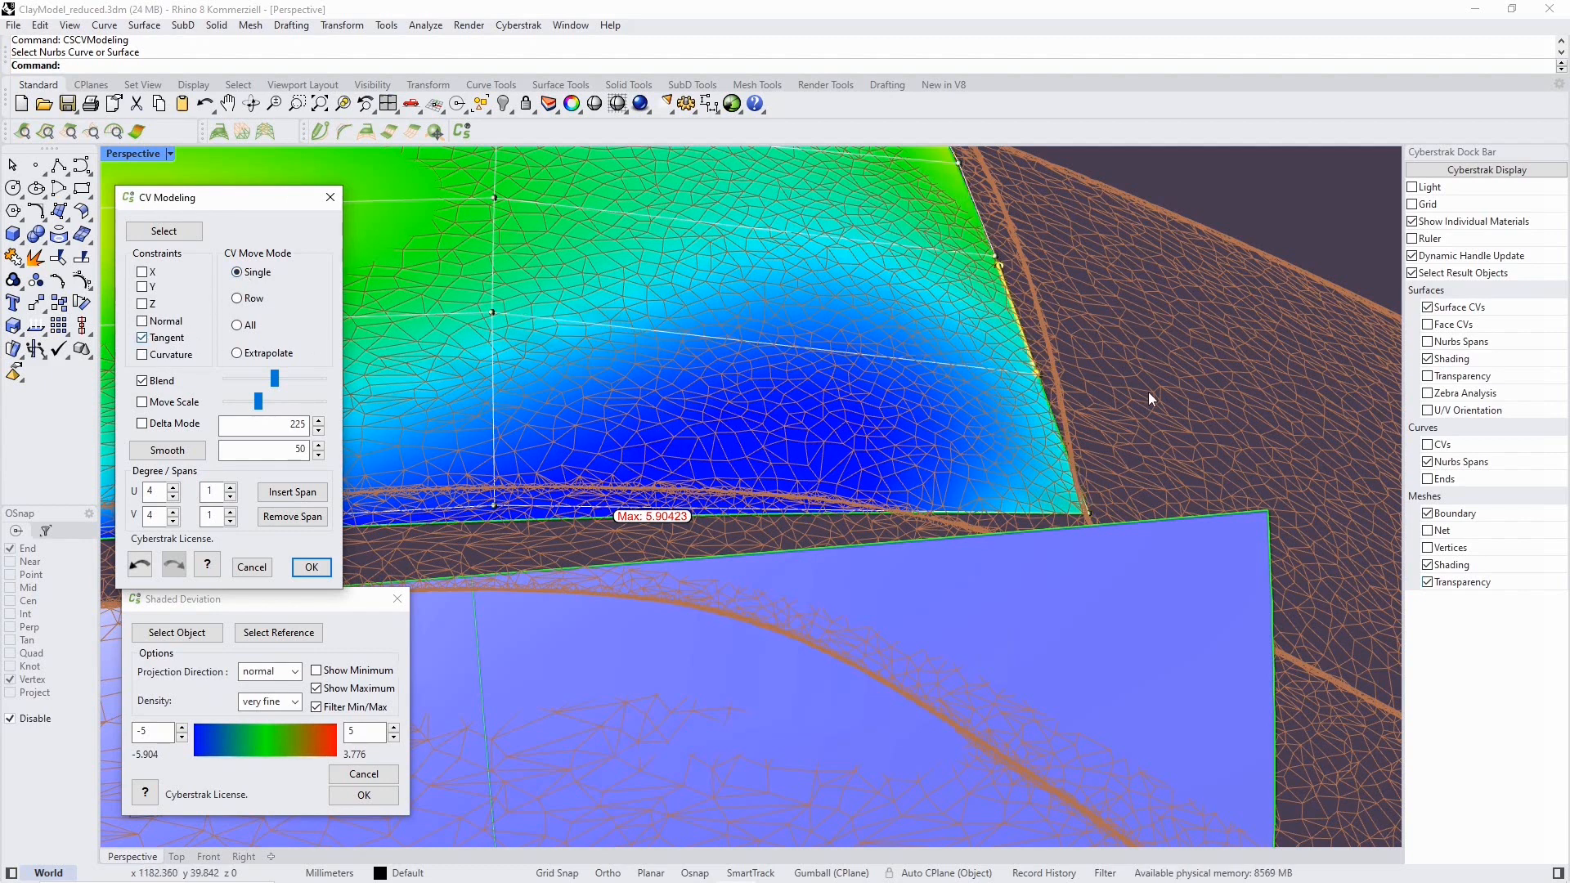
click(1019, 377)
drag(1022, 384, 1038, 377)
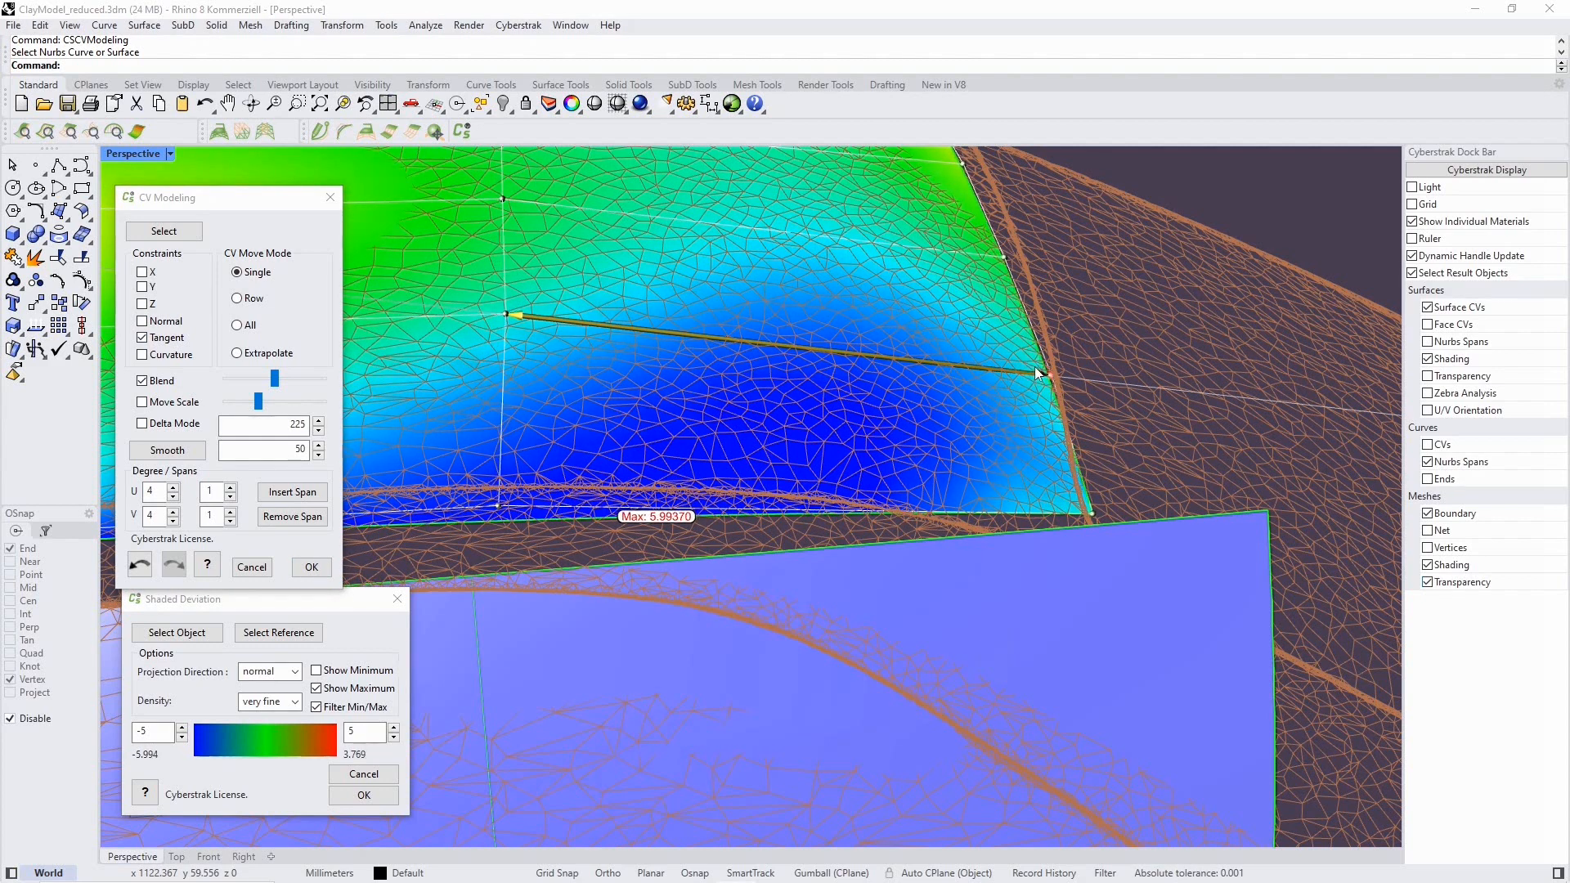
click(994, 252)
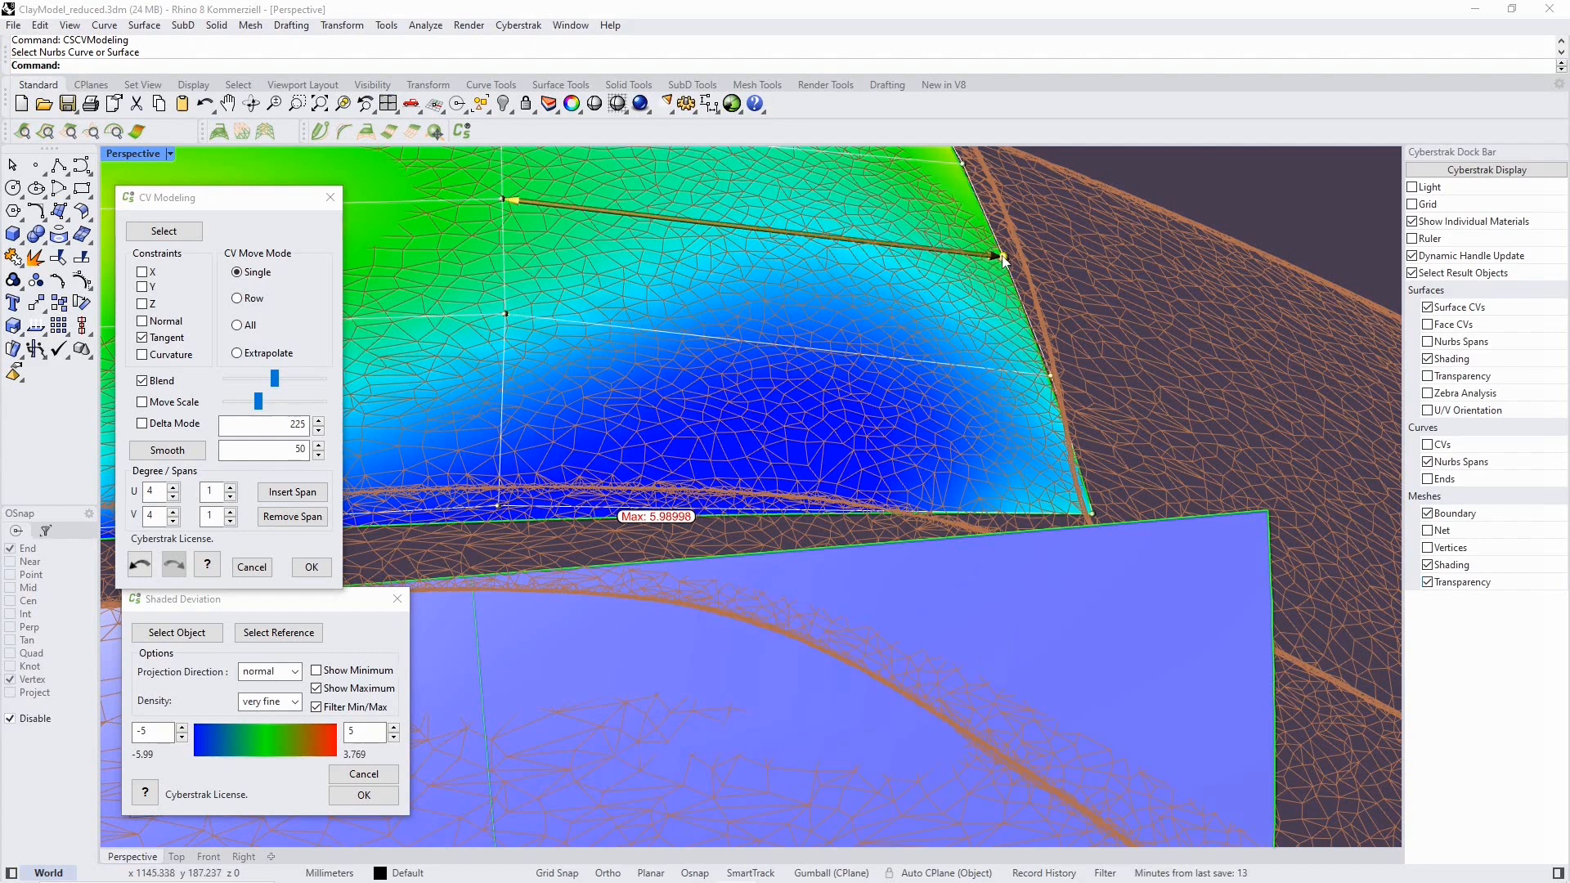
drag(993, 258, 1002, 259)
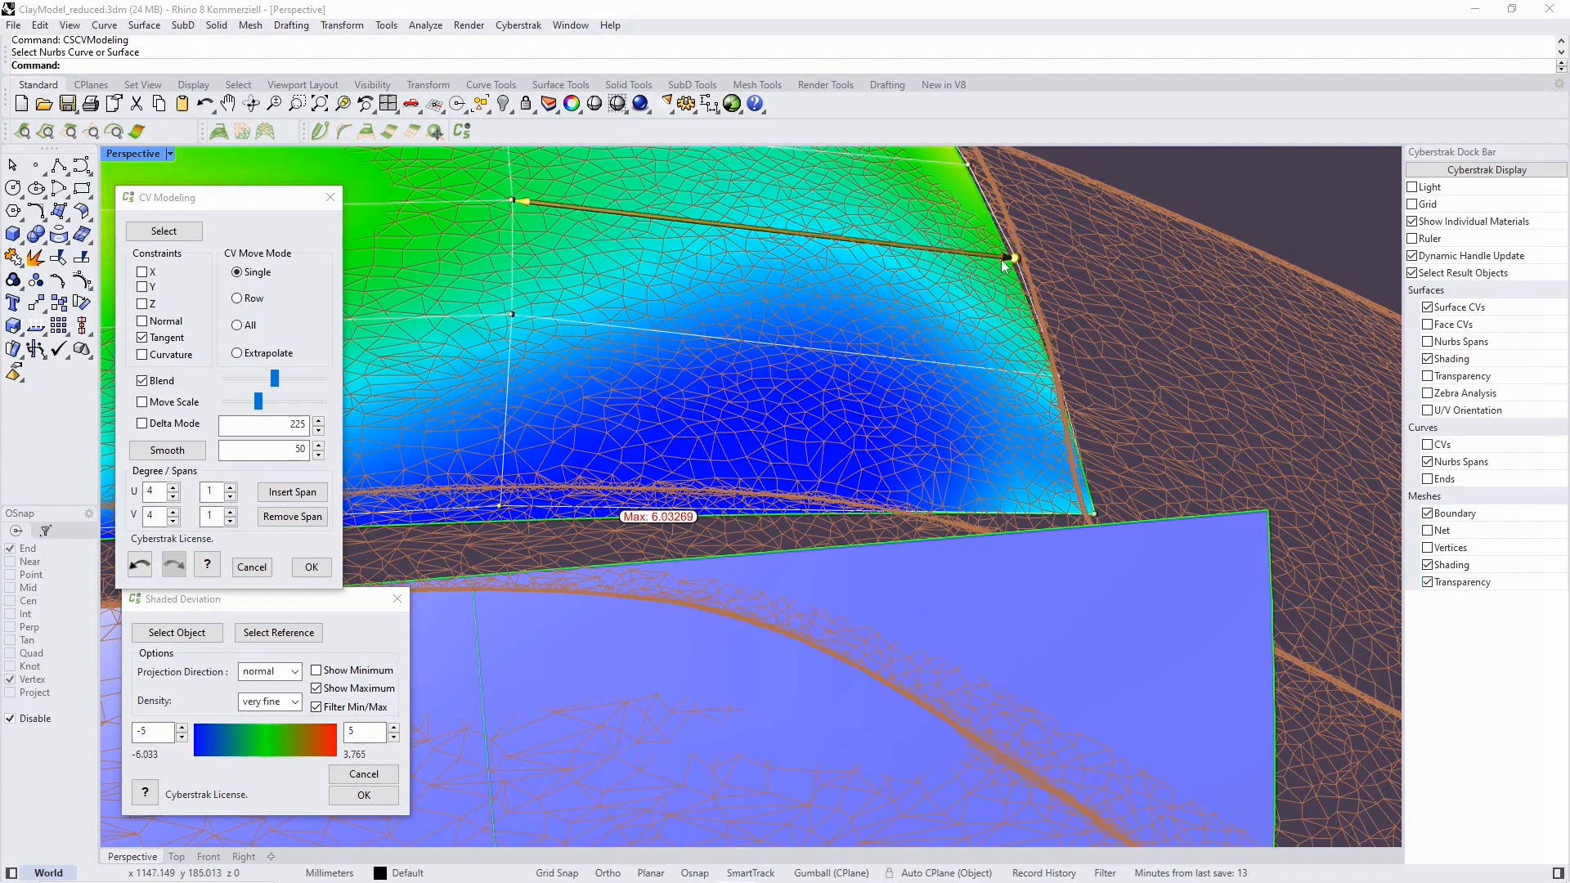
Slide the windshield edge's centreline corner CV and its neighbour along their tangents, and readjust the edge CV nearest the side corner.
right_drag(963, 259, 963, 360)
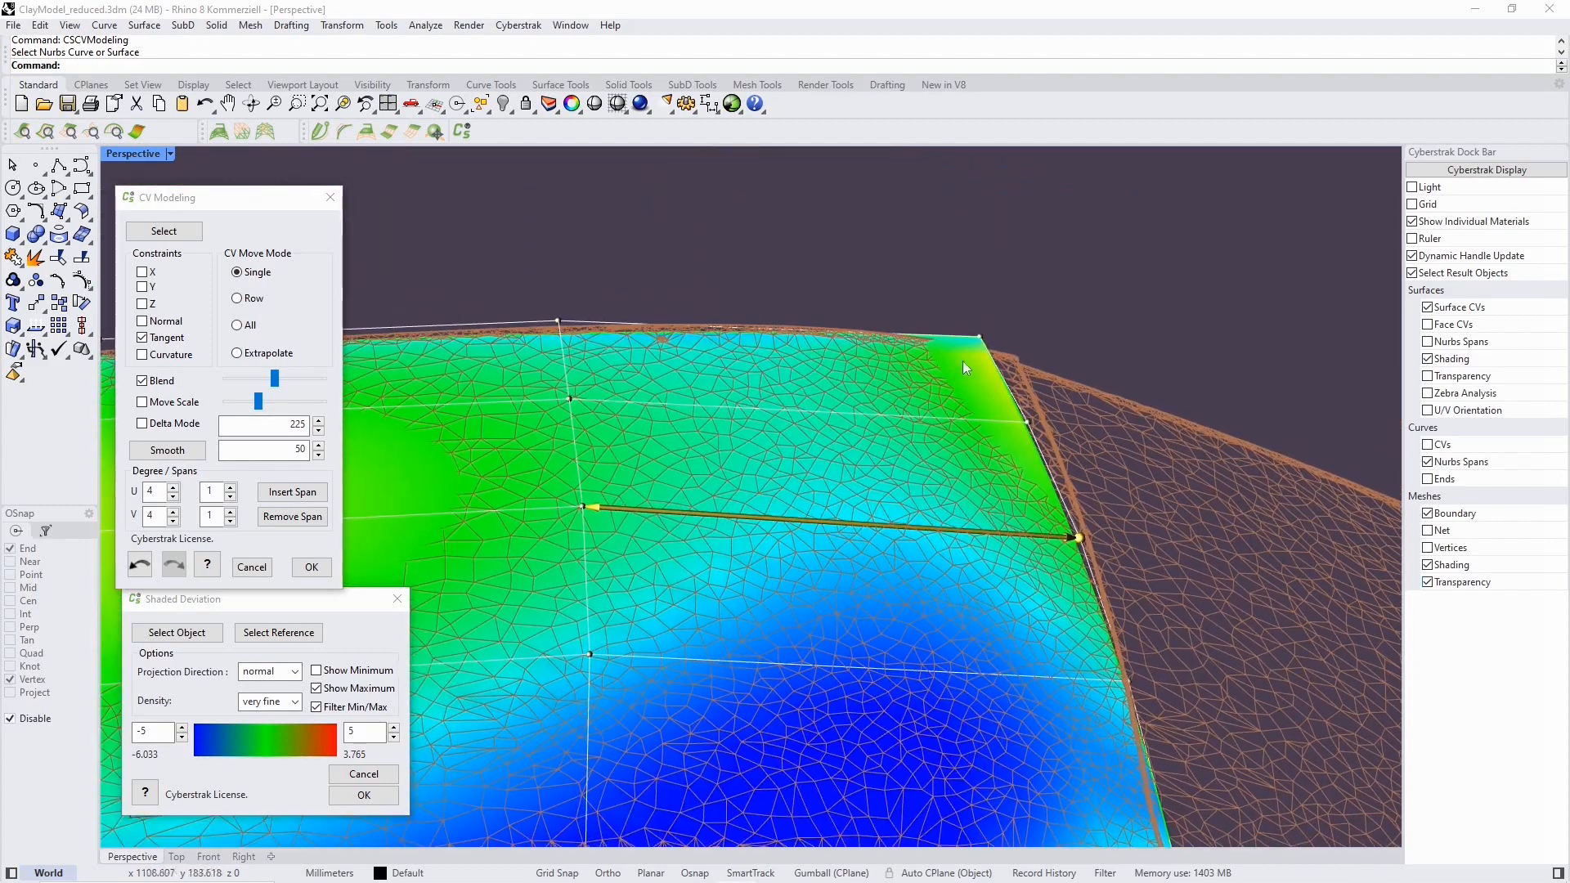
drag(1014, 421, 1030, 422)
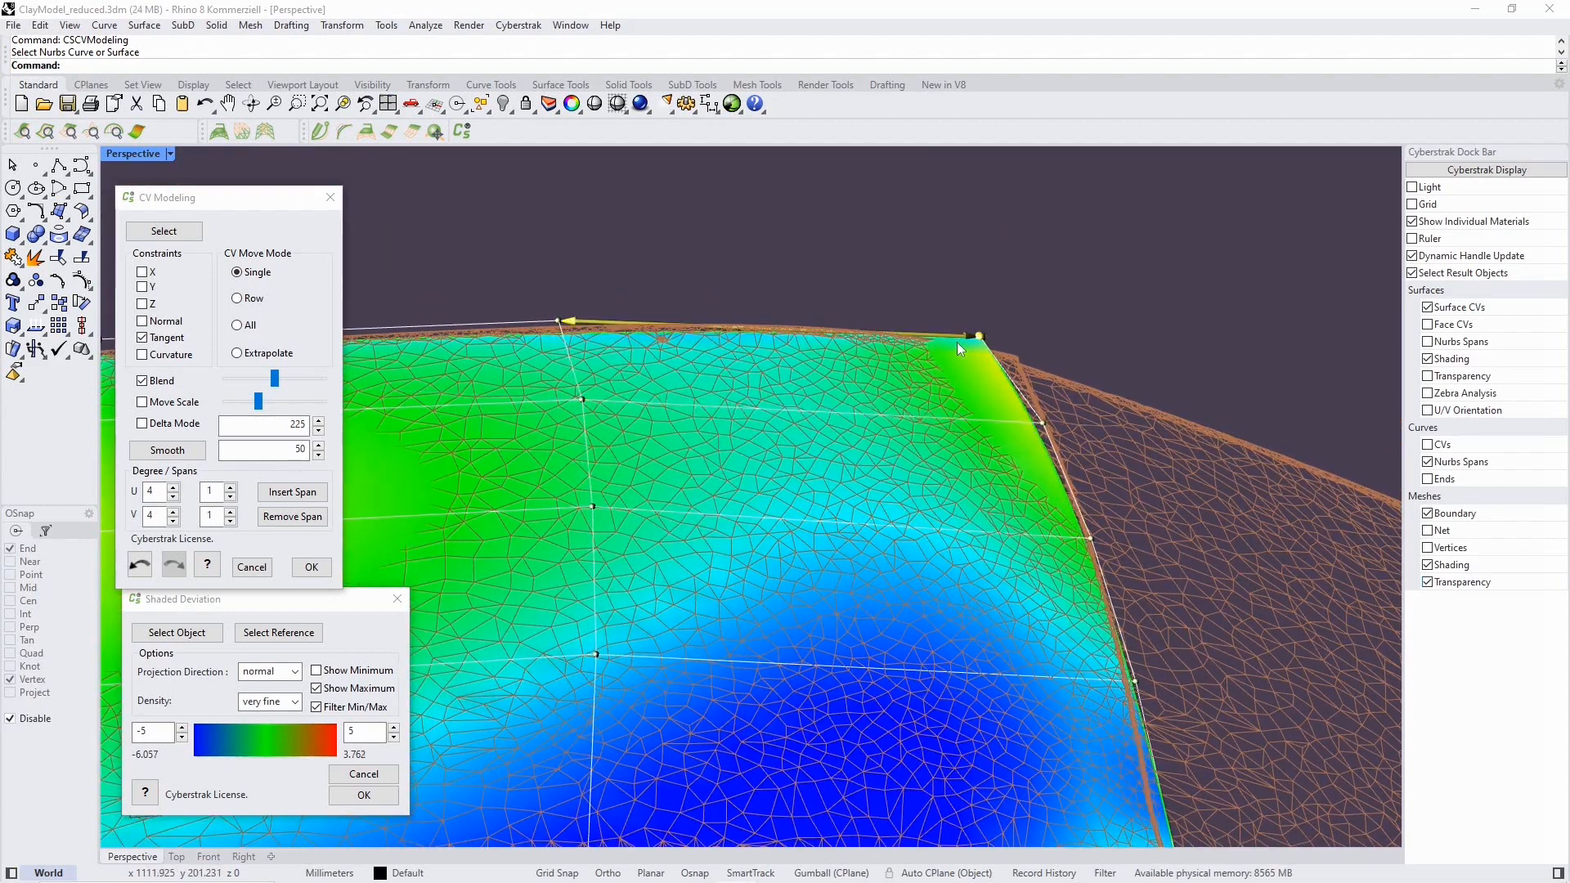
drag(953, 335, 971, 335)
click(774, 417)
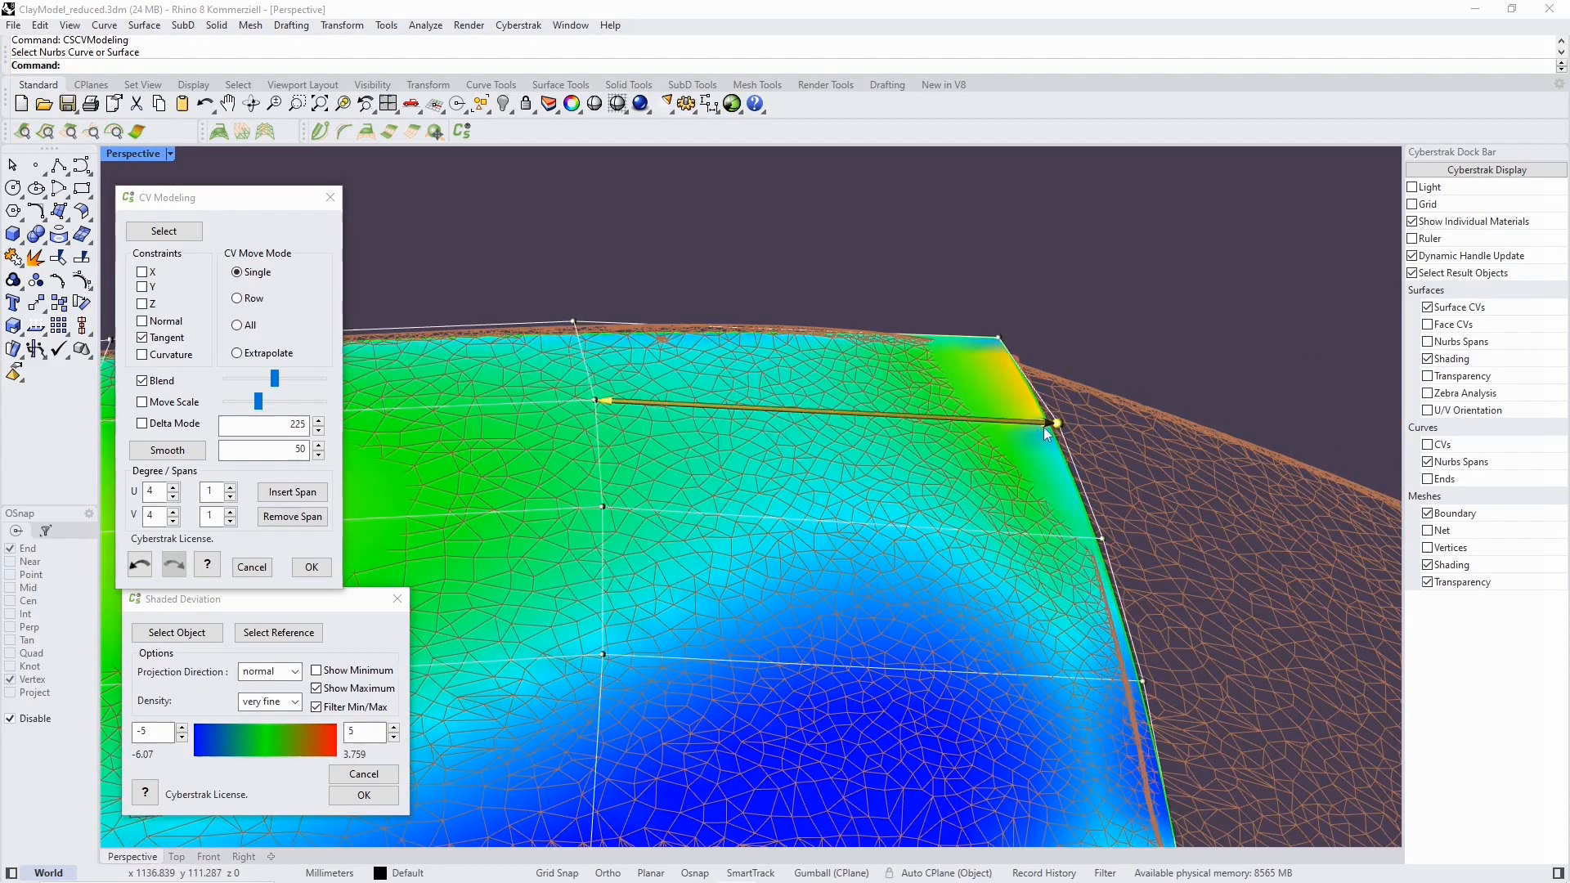
drag(1059, 427, 1047, 422)
click(1143, 694)
drag(1144, 695, 1118, 678)
Change the constraint to Normal, raise the side window edge's CV nearest the windshield, and slightly adjust the windshield side corner CV.
right_drag(1049, 689, 1082, 662)
click(941, 416)
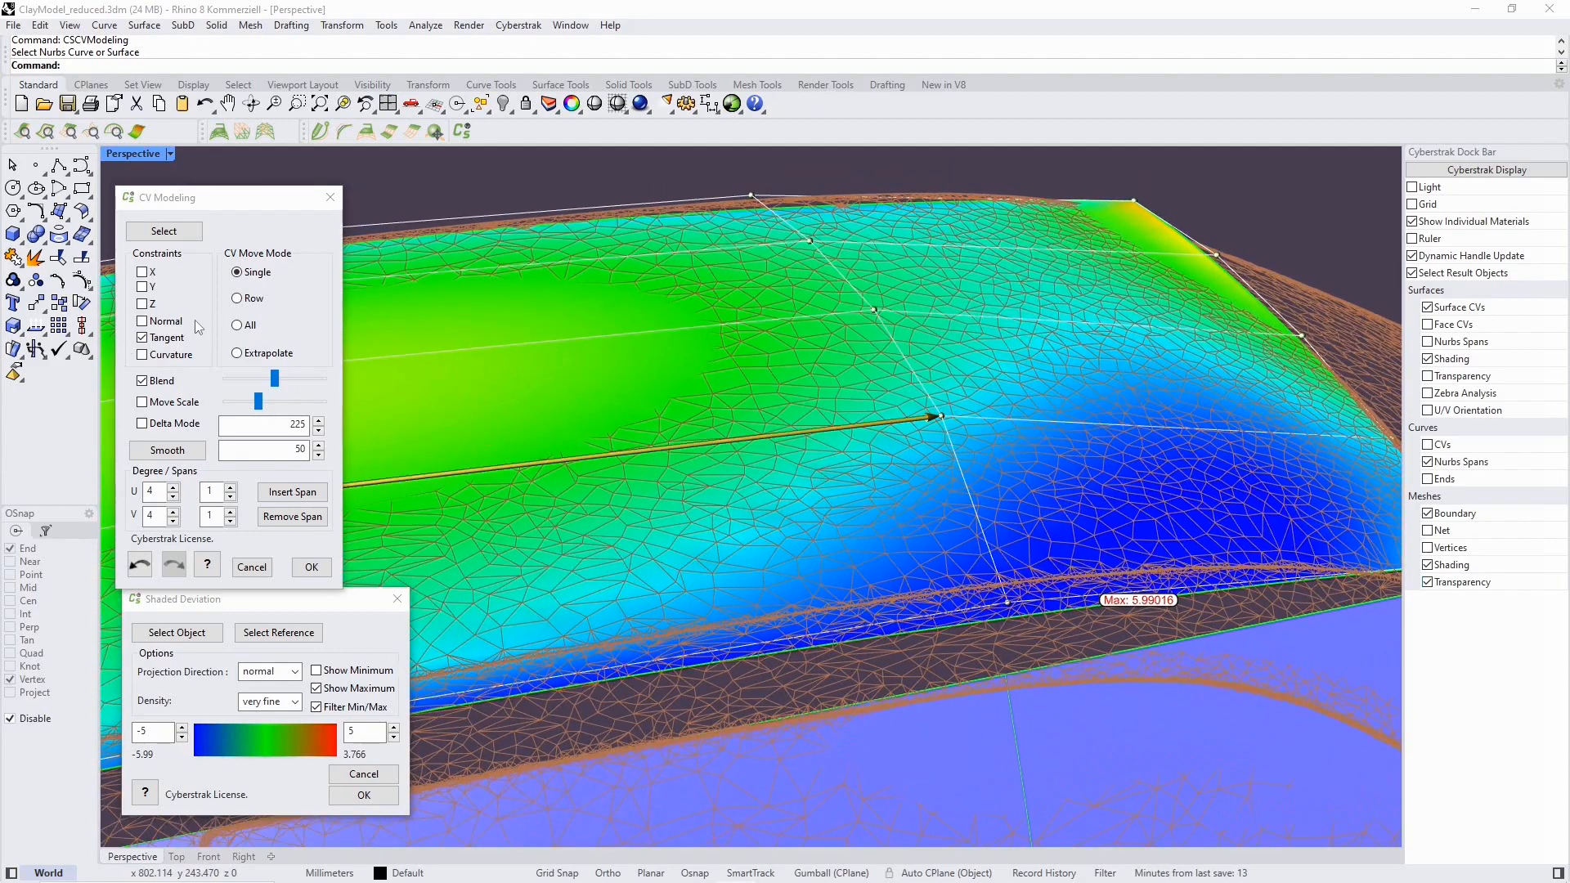
click(166, 325)
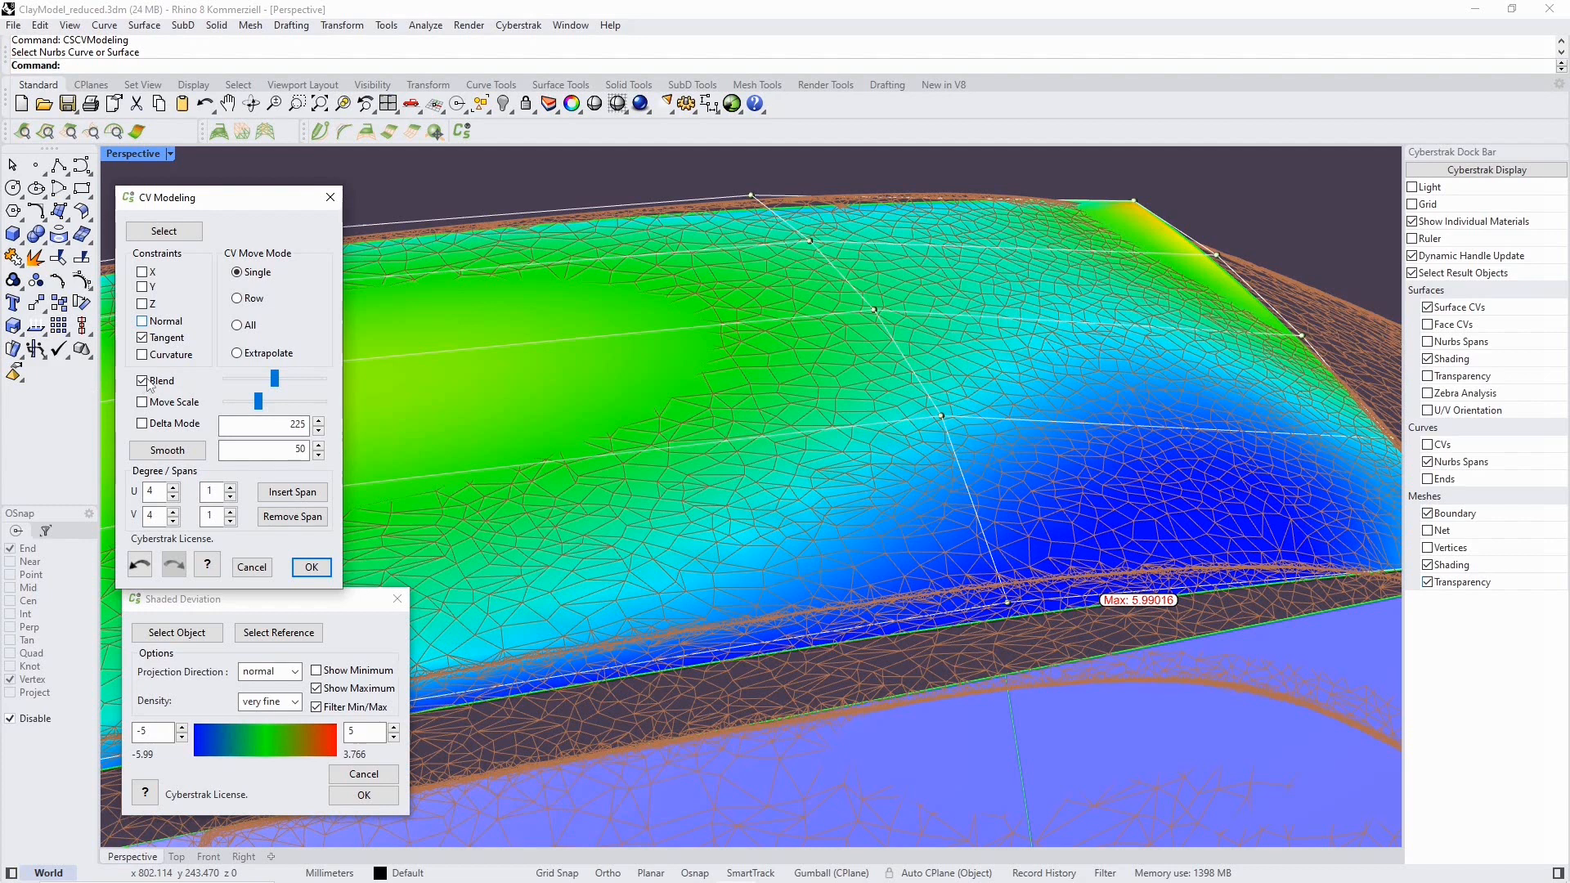
click(142, 320)
drag(1011, 607, 1006, 585)
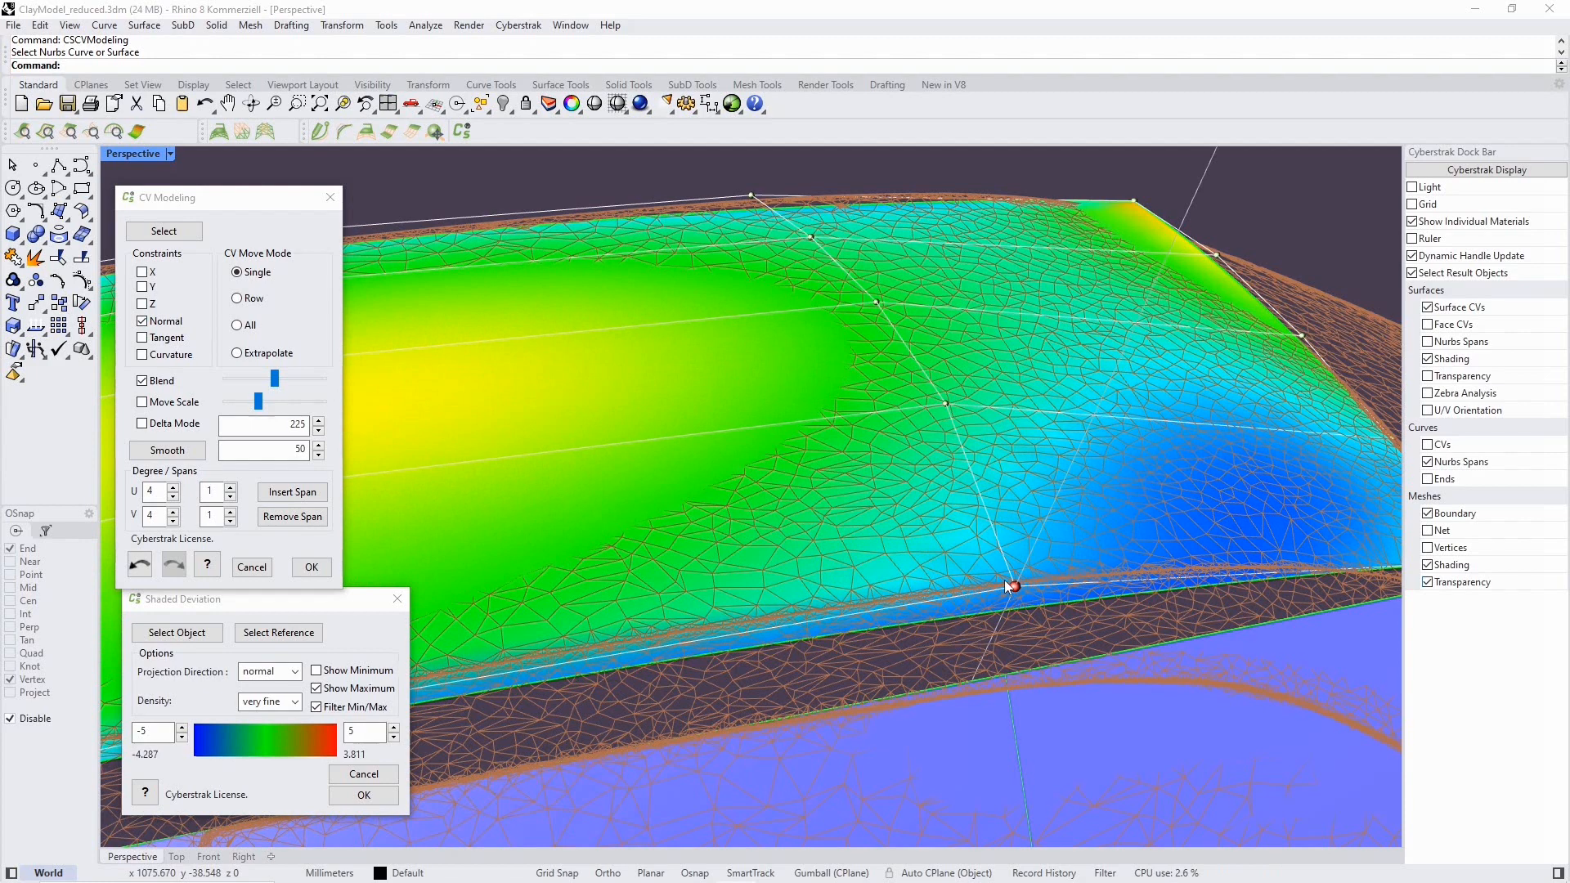
shift+right_drag(1184, 523, 936, 495)
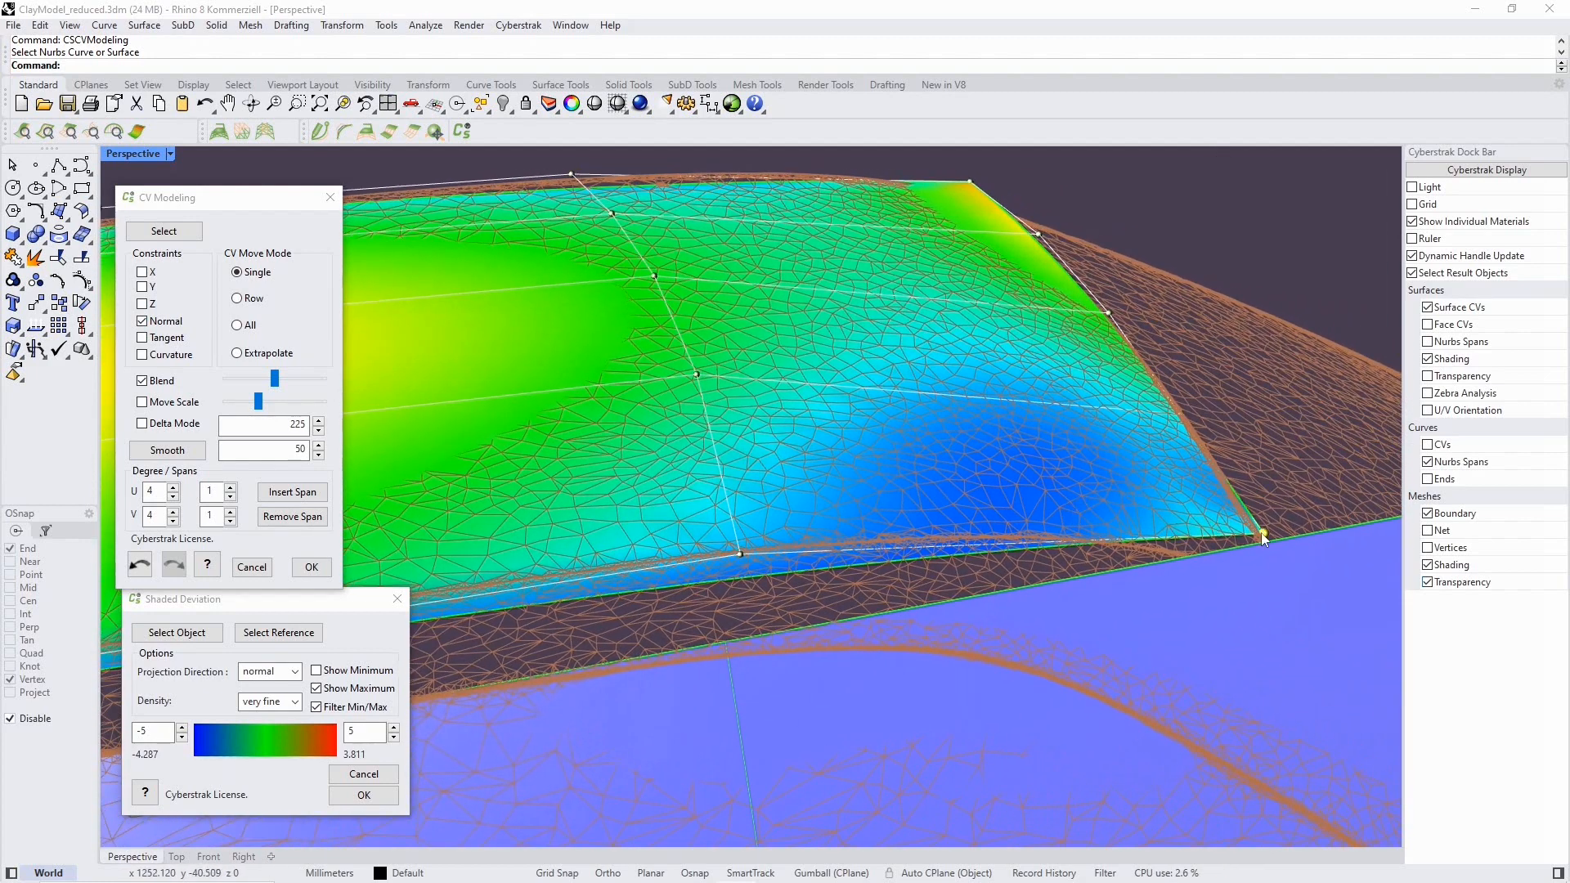
drag(1261, 532, 1261, 533)
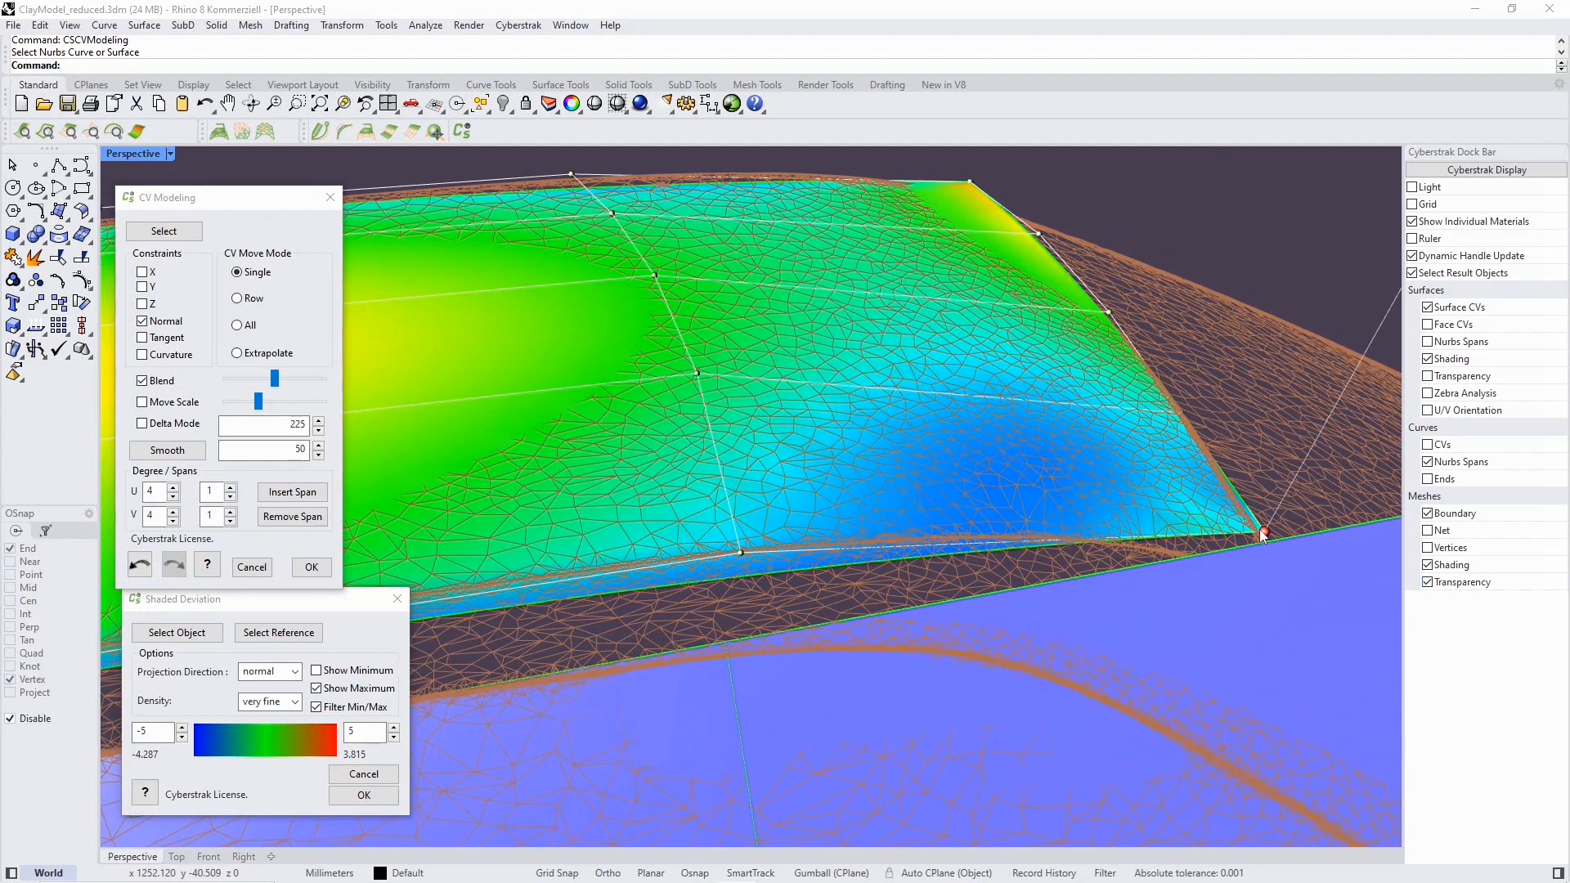